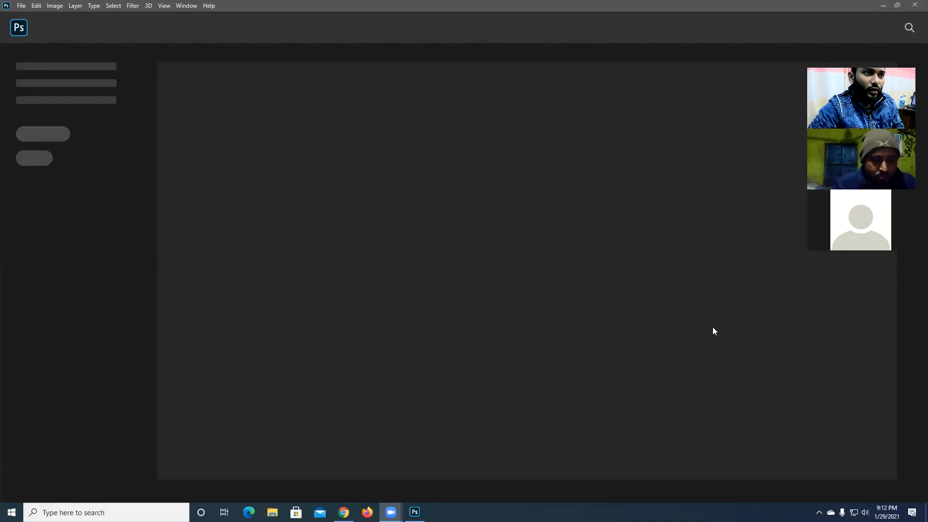
- Start a new document from the A4 print preset and set its units to inches
left_click(21, 6)
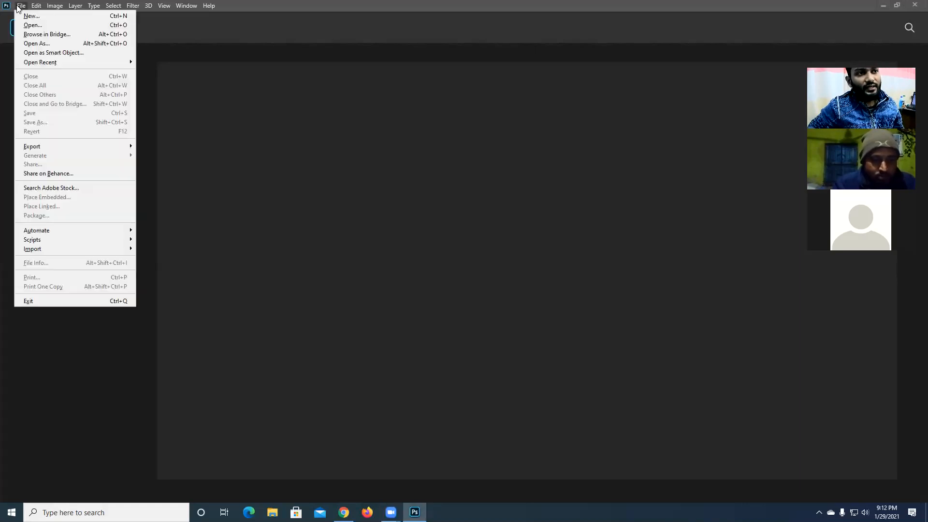
left_click(22, 16)
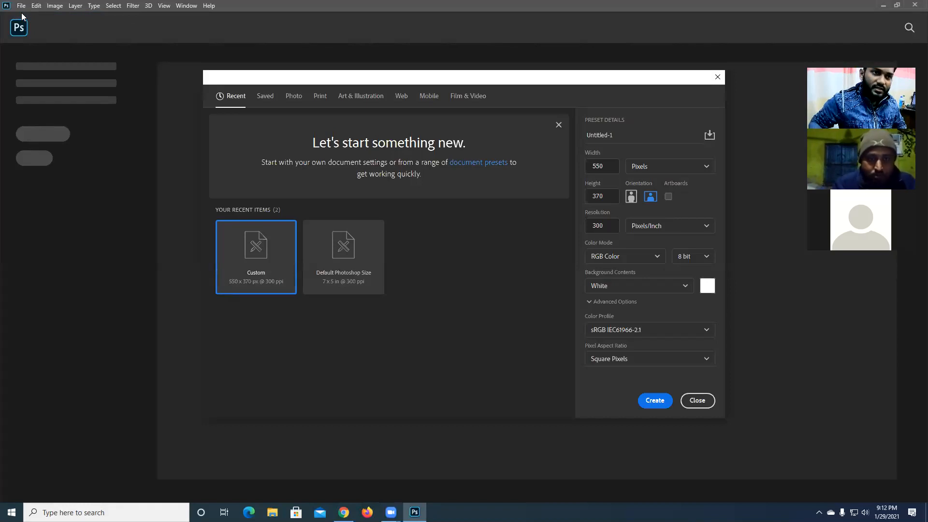
left_click(321, 97)
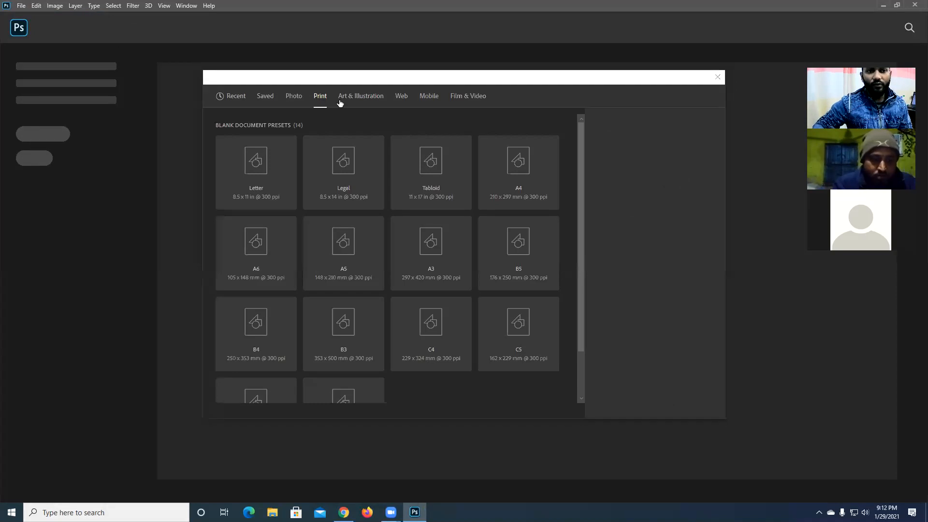
left_click(520, 174)
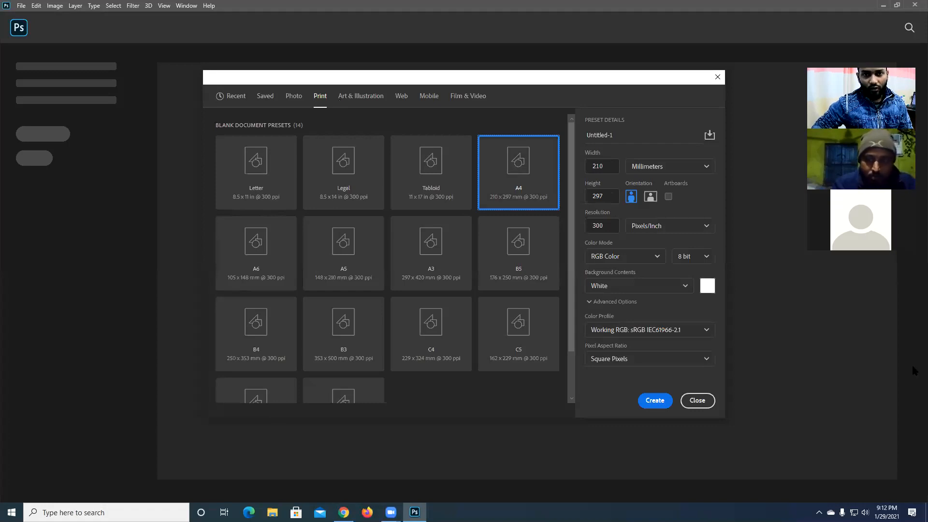
double_click(609, 162)
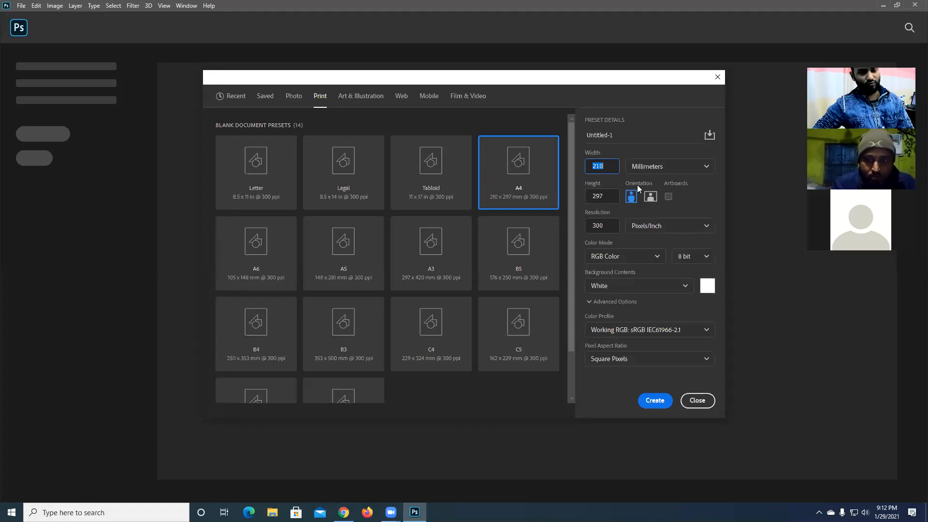
left_click(686, 167)
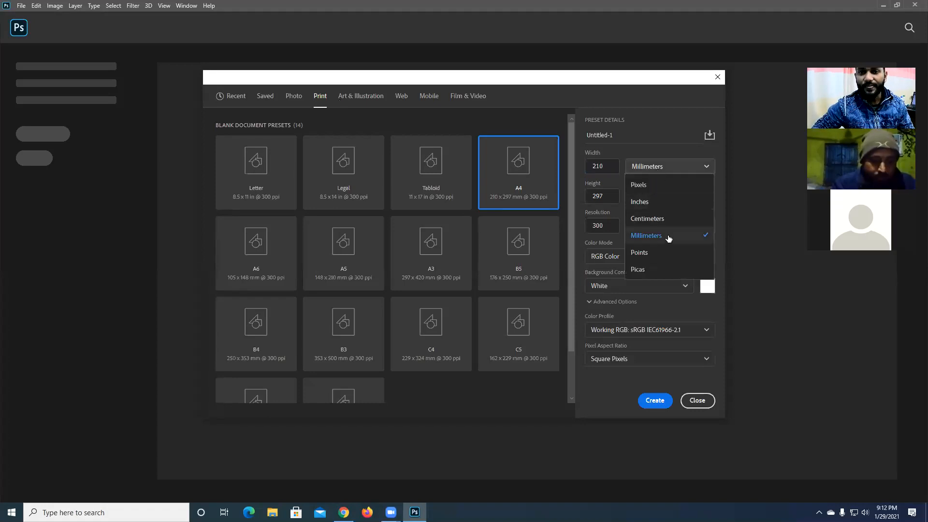
left_click(656, 204)
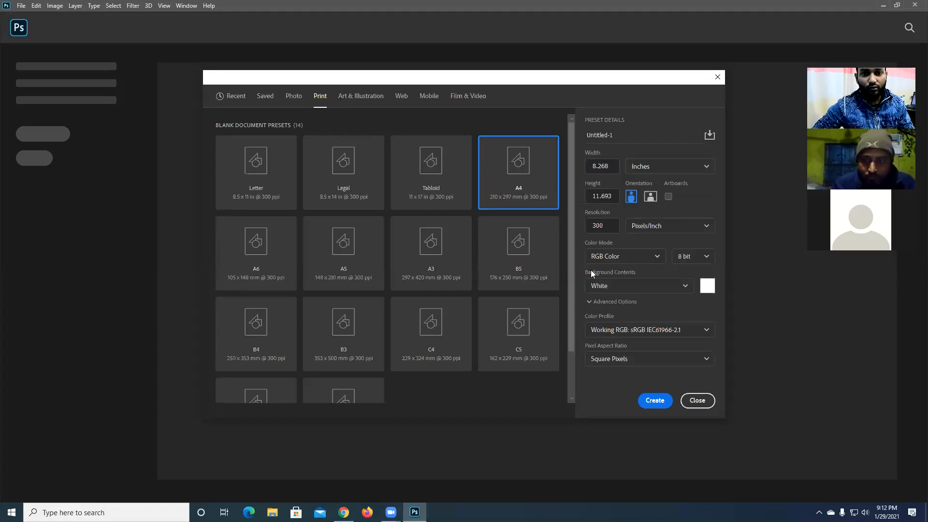
- Try the CMYK colour mode, toggle the Artboards option, and create the A4 document
left_click_drag(602, 227, 580, 227)
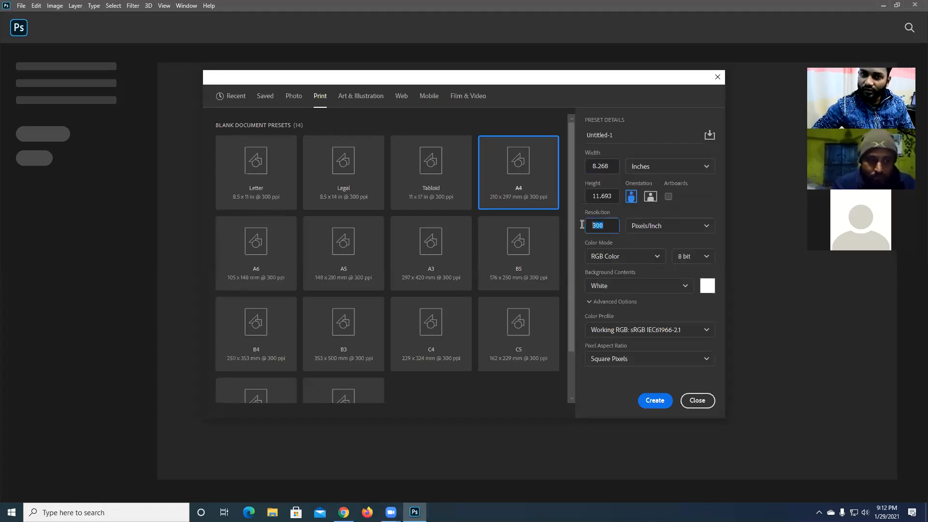
left_click(621, 258)
left_click(619, 326)
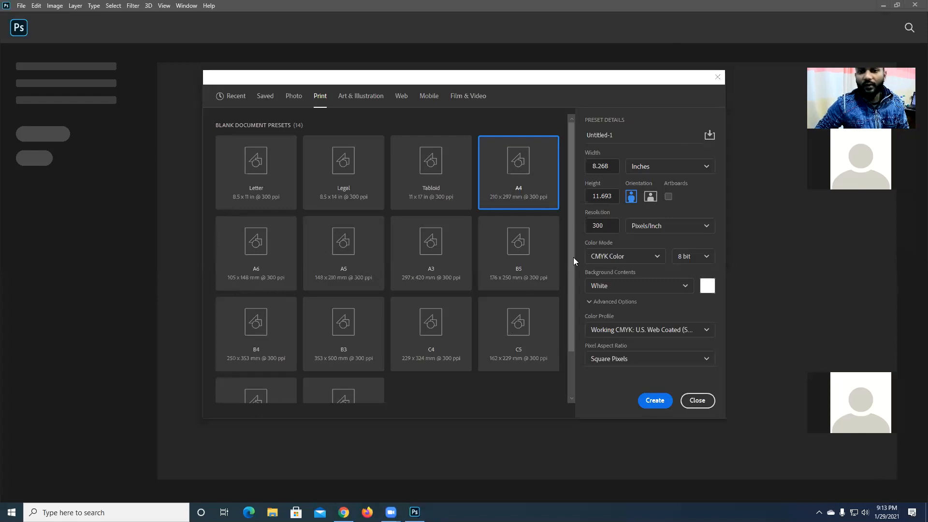
left_click(668, 197)
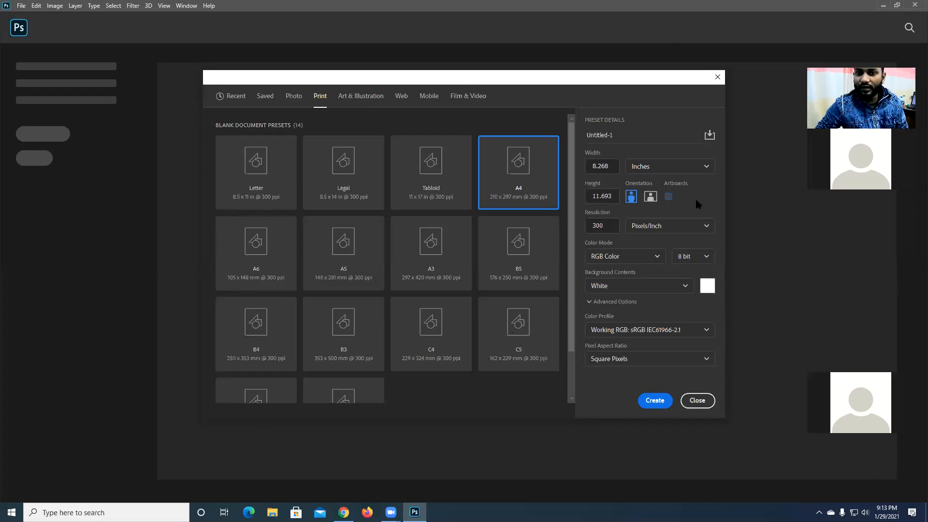
left_click(650, 406)
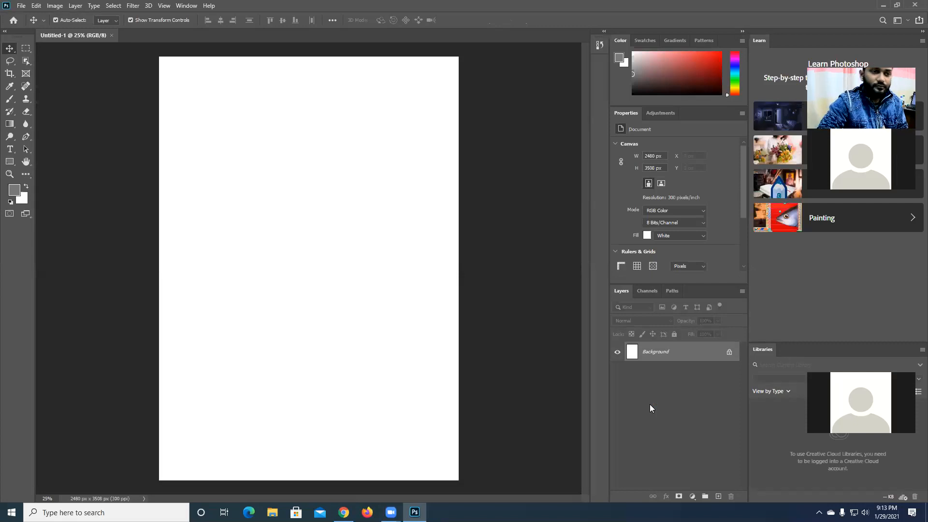
- Close the A4 document and set up another new document 8 inches wide and 11 inches high
left_click(112, 36)
left_click(23, 8)
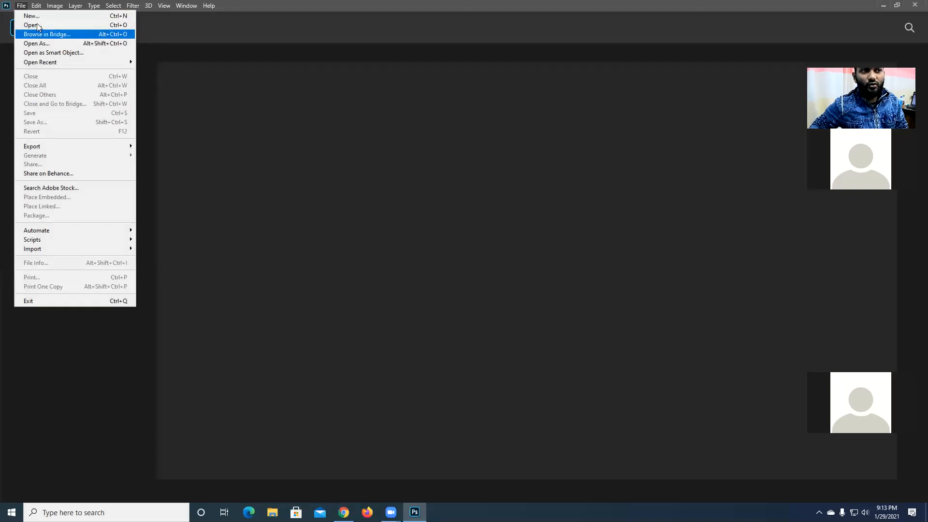
left_click(37, 19)
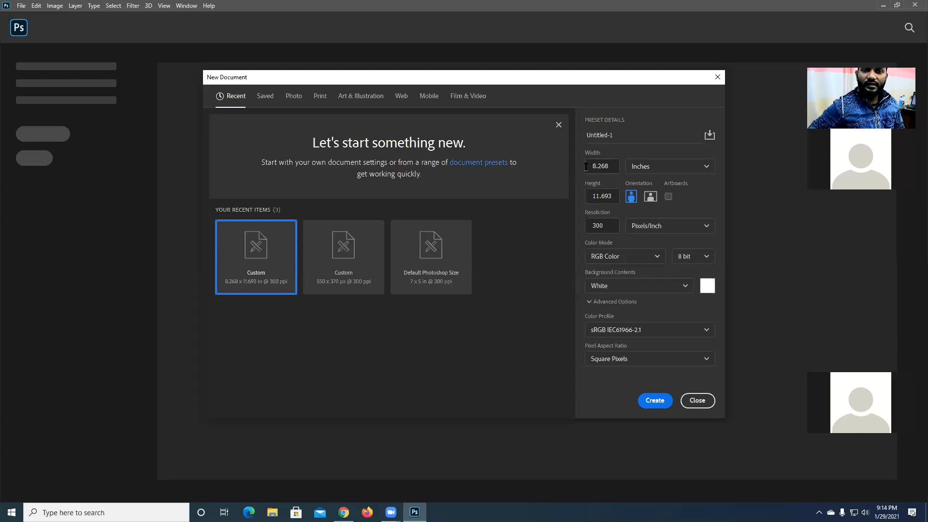
double_click(599, 197)
left_click(616, 199)
double_click(609, 197)
type("11")
double_click(606, 164)
type("8")
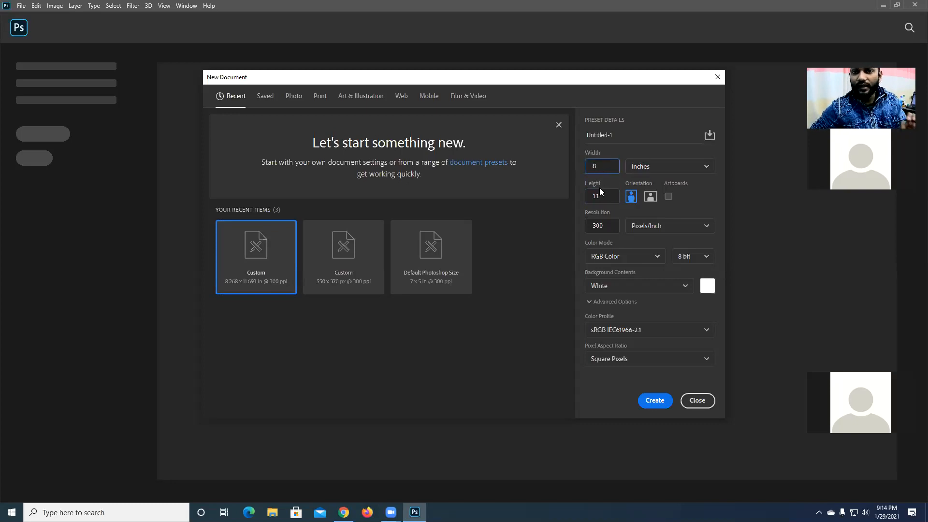
- Switch the new document's units to pixels and examine its converted width and height
double_click(604, 169)
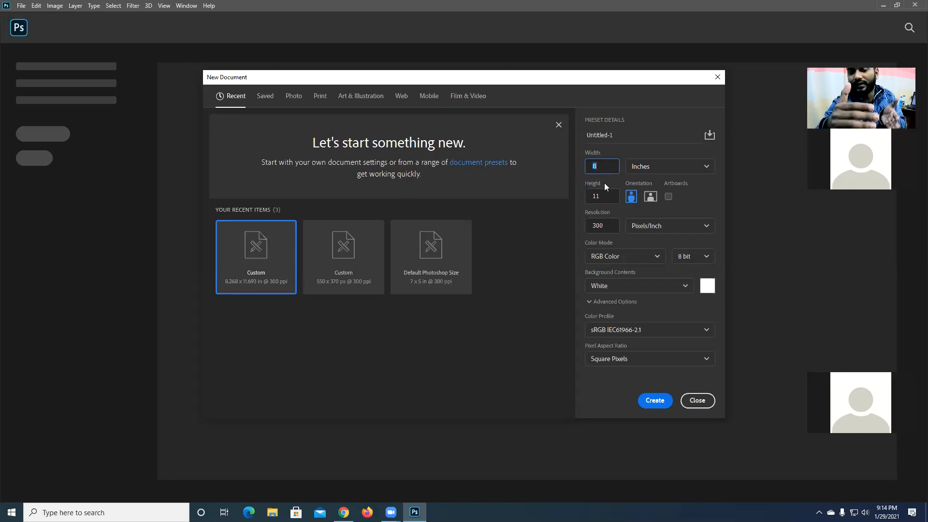
left_click(644, 169)
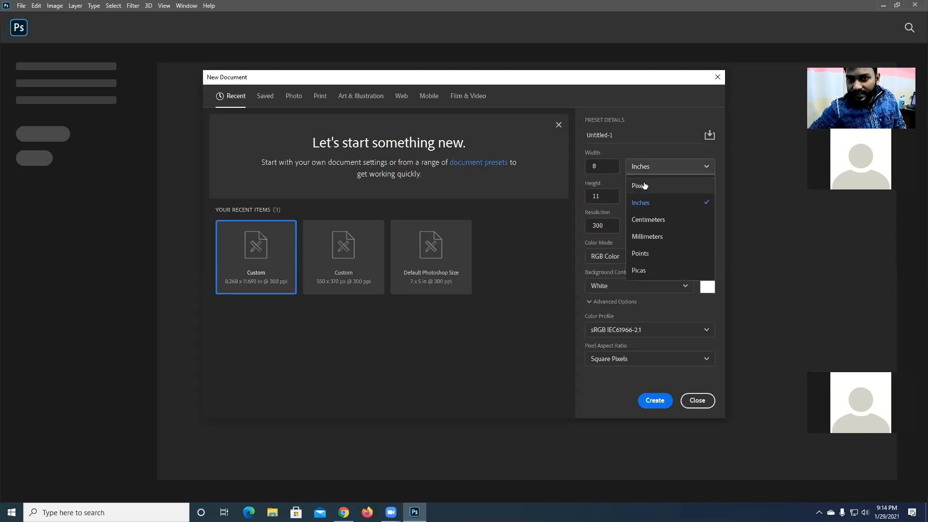
left_click(644, 185)
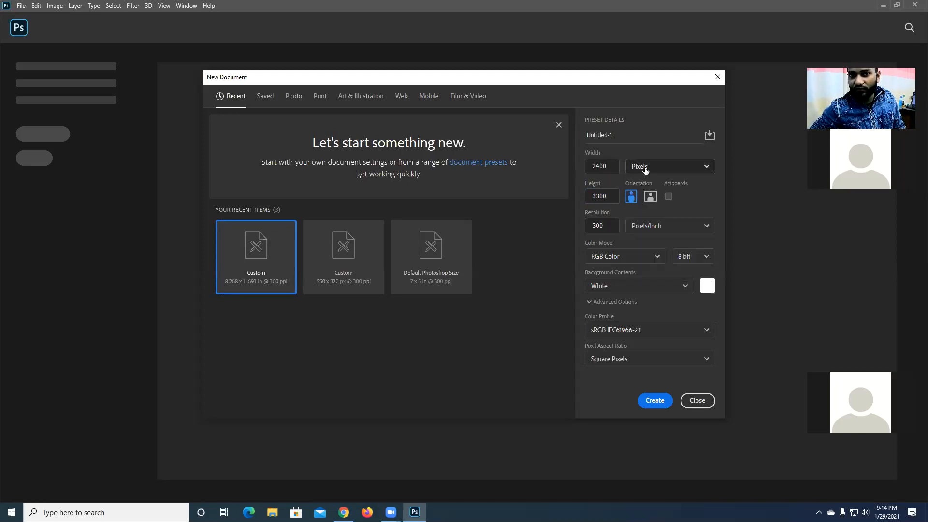
double_click(589, 168)
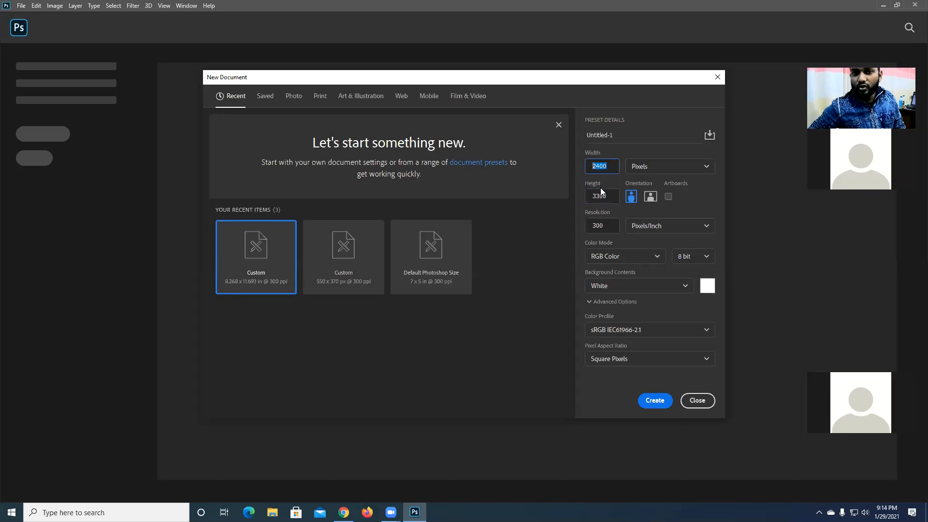
left_click_drag(609, 195, 577, 195)
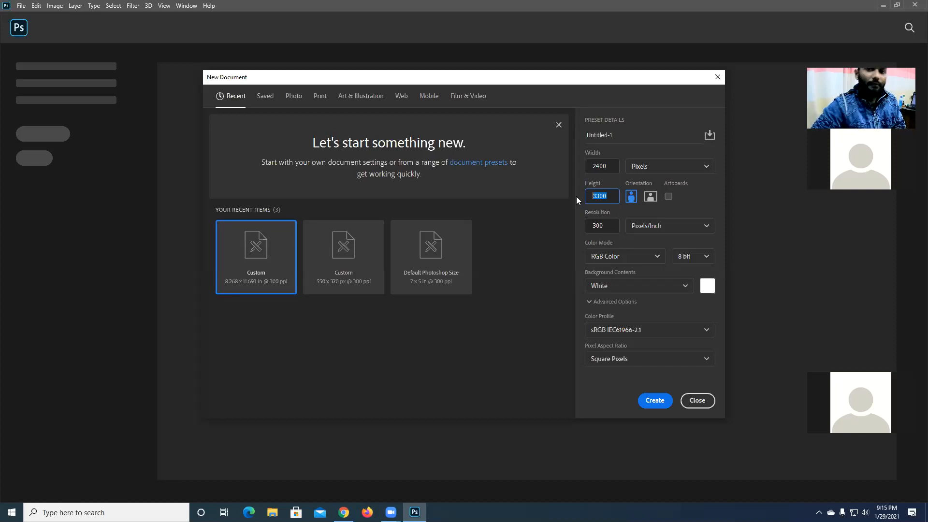
left_click(630, 169)
left_click(630, 172)
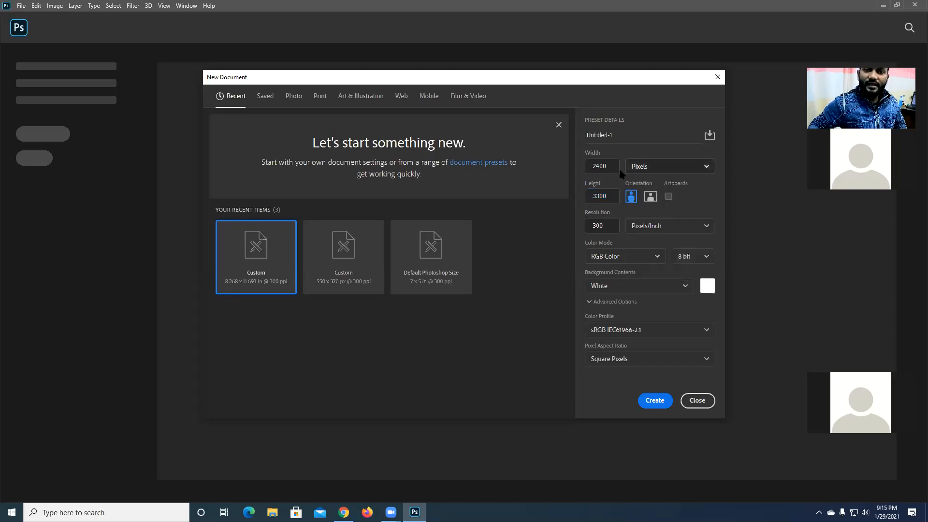
- Set the width to 8 pixels and the height to 11 pixels, and create the document
left_click(611, 168)
double_click(611, 168)
type("8")
double_click(603, 196)
type("11")
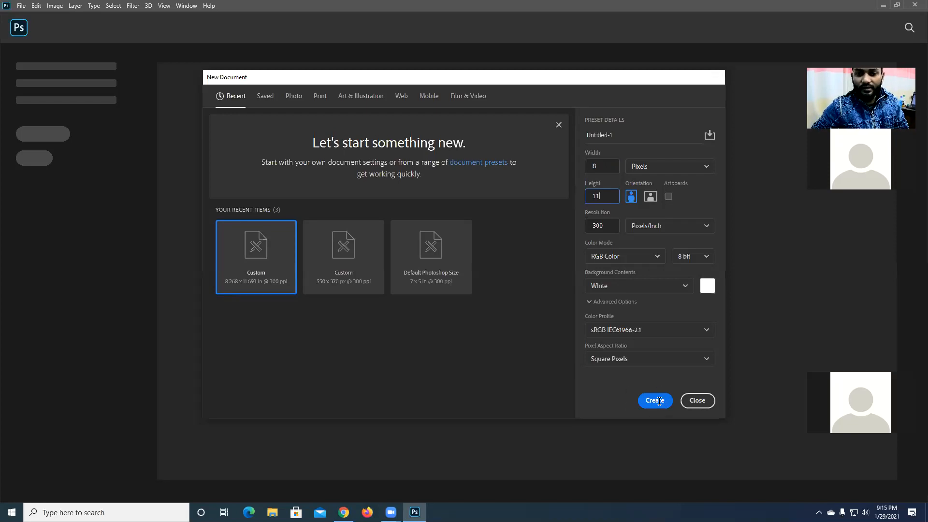
left_click(658, 401)
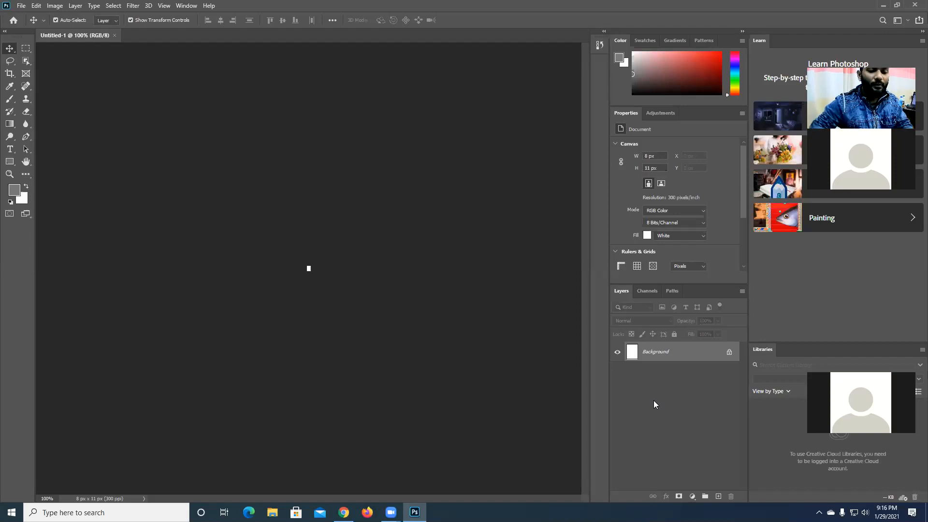
- Add a new layer and draw a rectangular marquee selection of about 6 by 2 px across the canvas's upper part
scroll(315, 279, "up", 5)
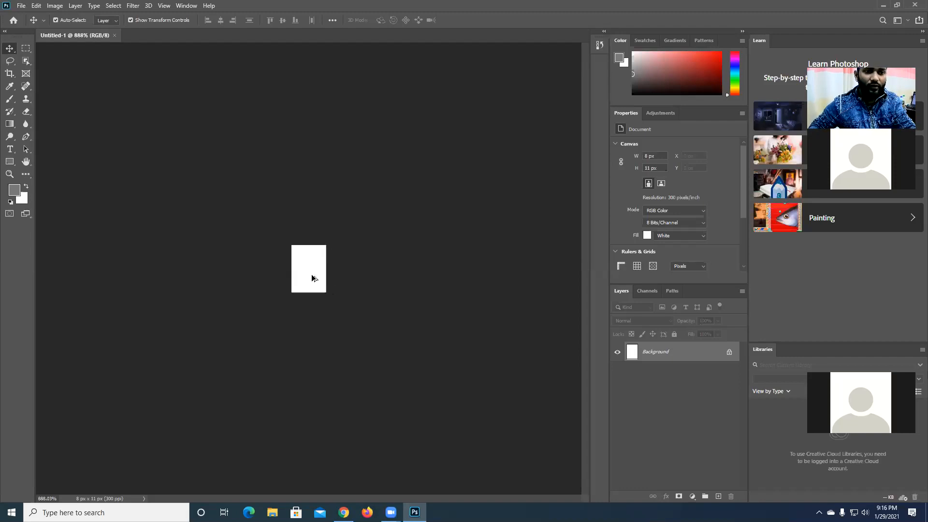
scroll(312, 276, "up", 5)
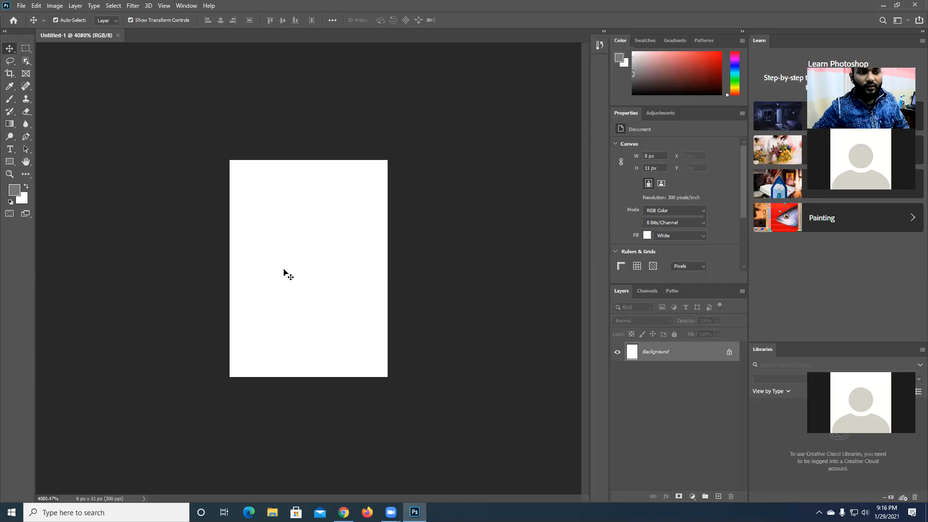
left_click(26, 48)
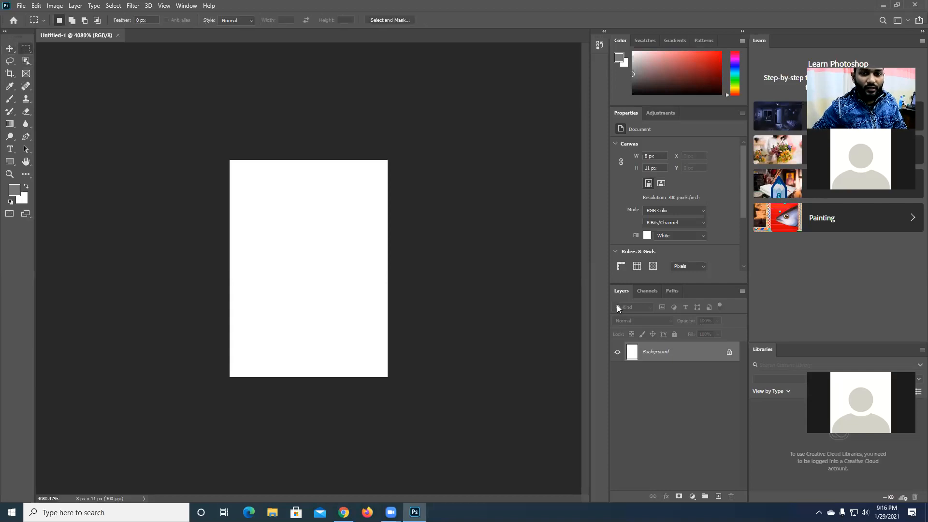
left_click(718, 496)
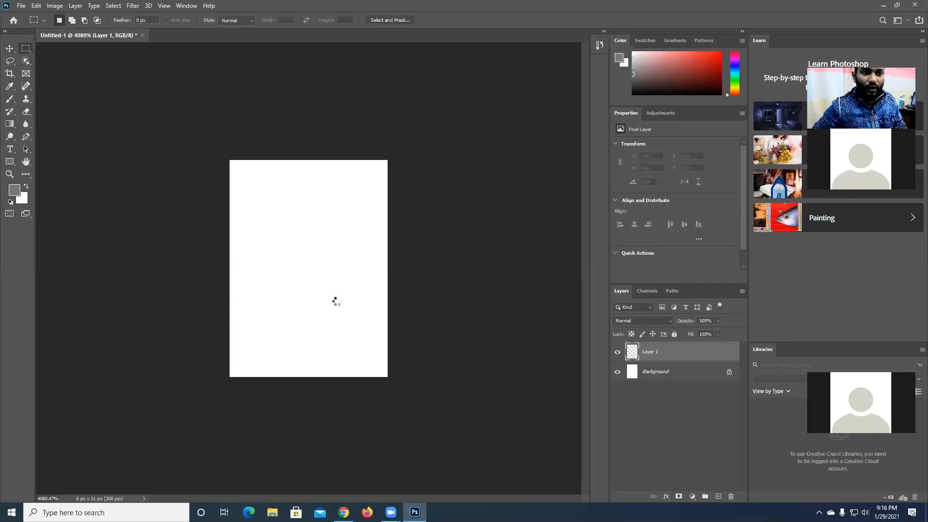
left_click_drag(238, 265, 337, 302)
left_click_drag(238, 210, 337, 236)
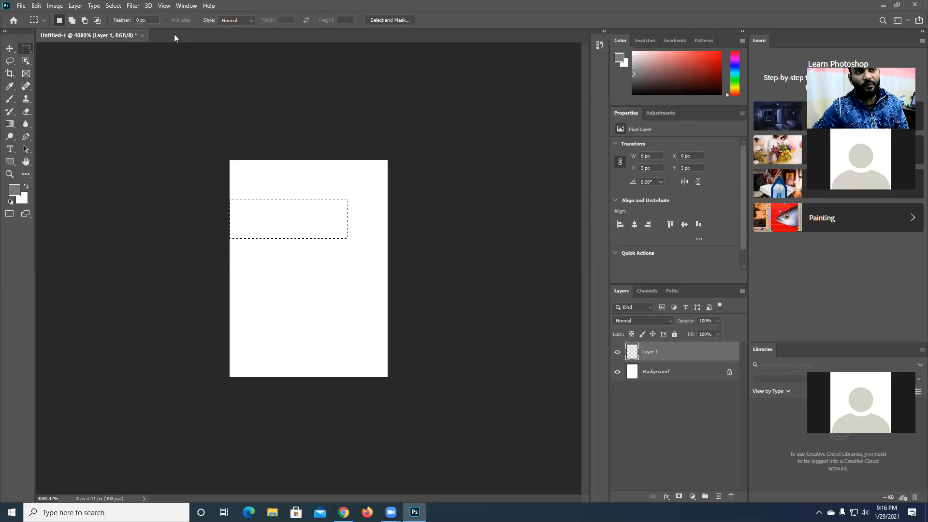
- Close the 8 by 11 pixel document without saving its changes
left_click(143, 35)
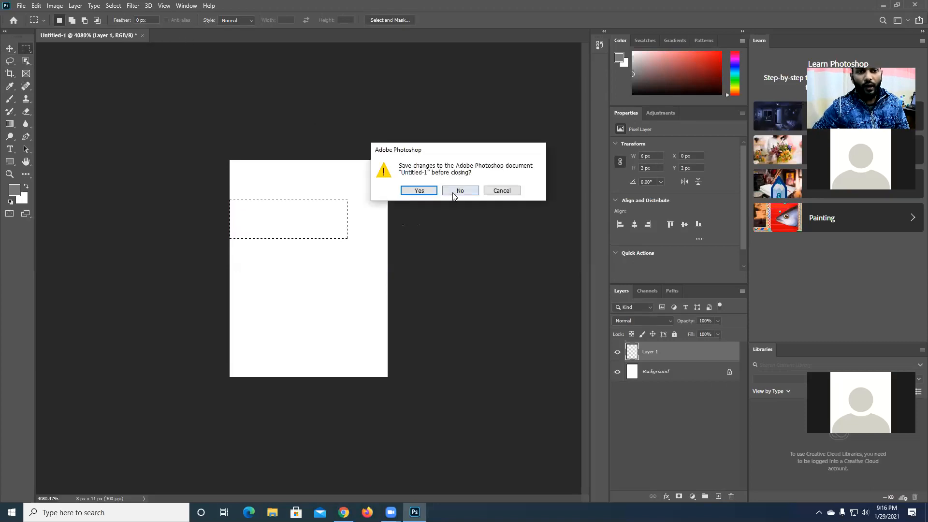
left_click(455, 191)
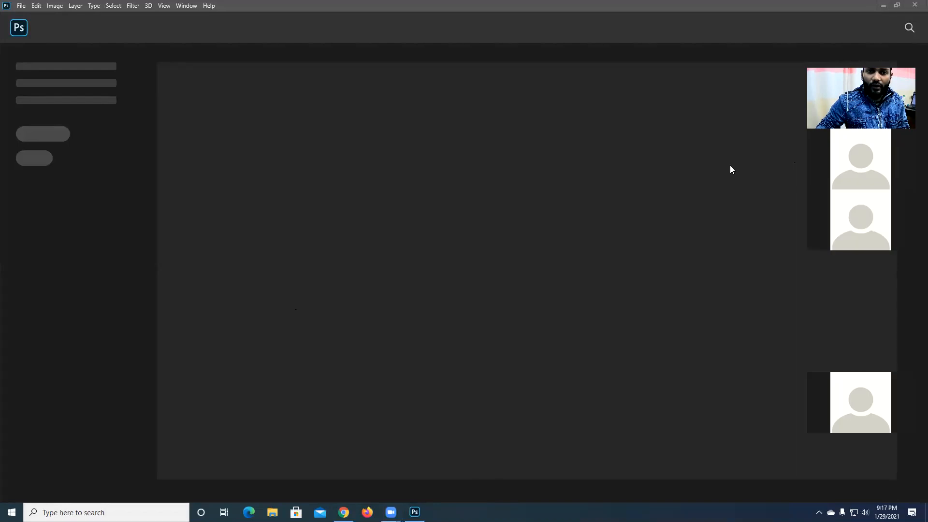
- Check the speaker and microphone options in Zoom's audio settings and close the settings window
left_click(542, 503)
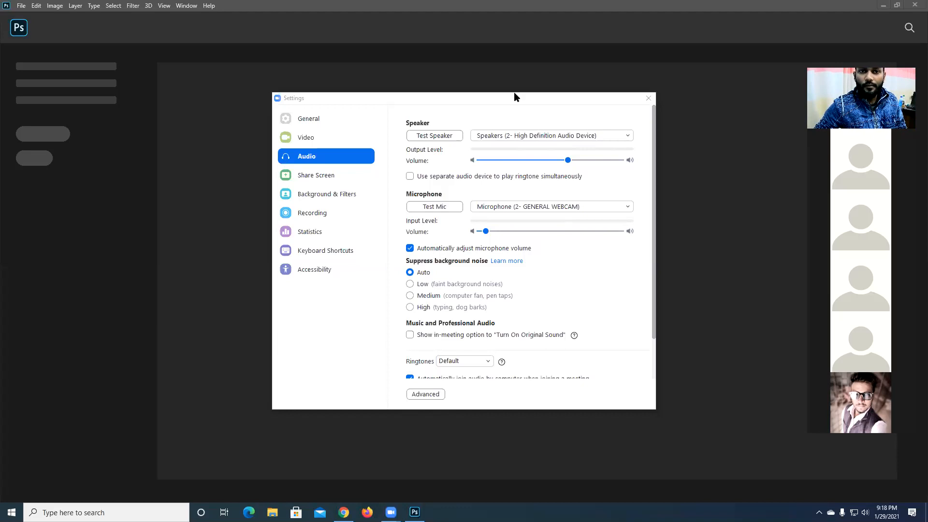
left_click_drag(523, 95, 429, 108)
left_click(553, 112)
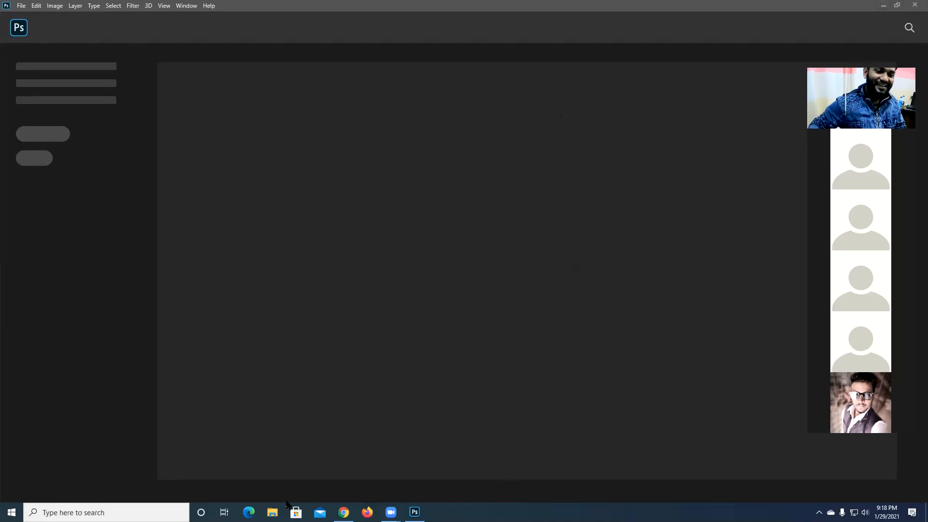
- Switch from Chrome to Firefox, decline making it the default browser, and open Facebook
left_click(344, 511)
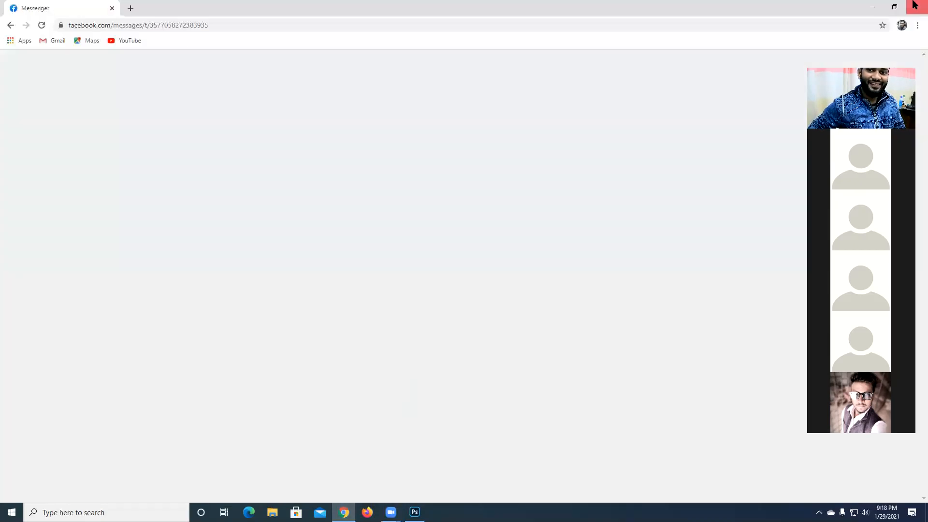
left_click(367, 512)
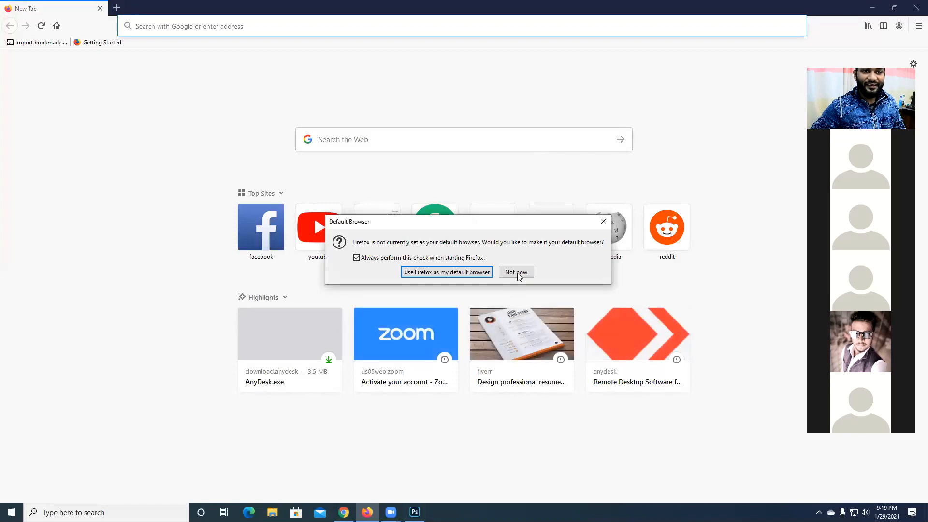
left_click(515, 272)
left_click(258, 236)
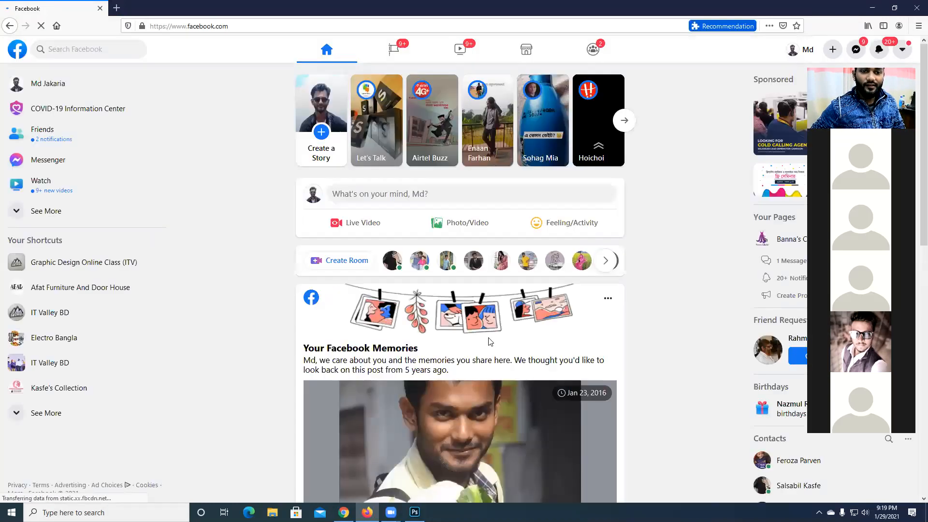
scroll(518, 272, "down", 2)
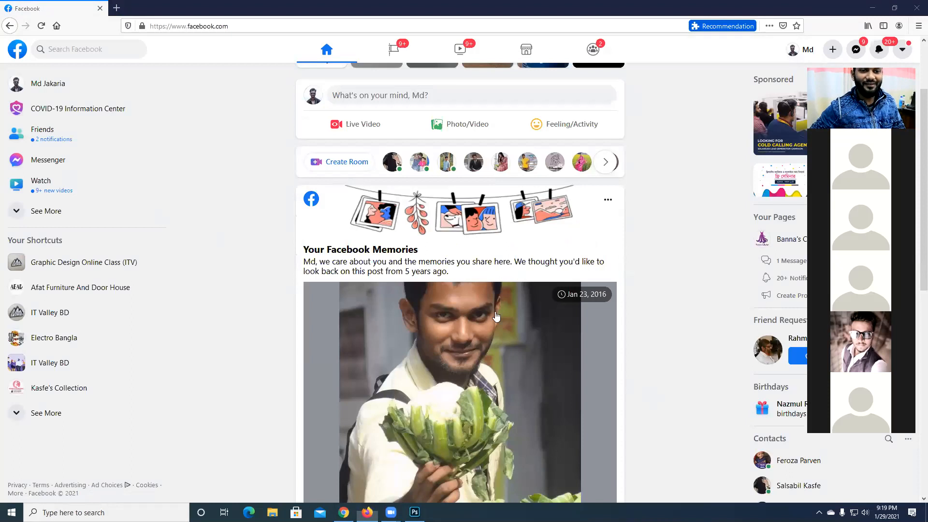
- Open Messenger from the Facebook home page in a new tab and switch to that tab
scroll(458, 313, "down", 2)
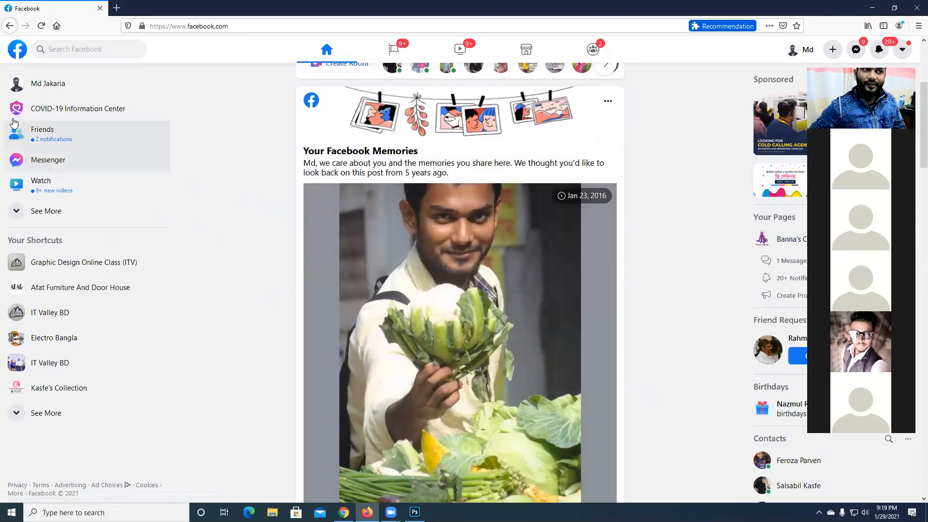
right_click(55, 163)
left_click(111, 169)
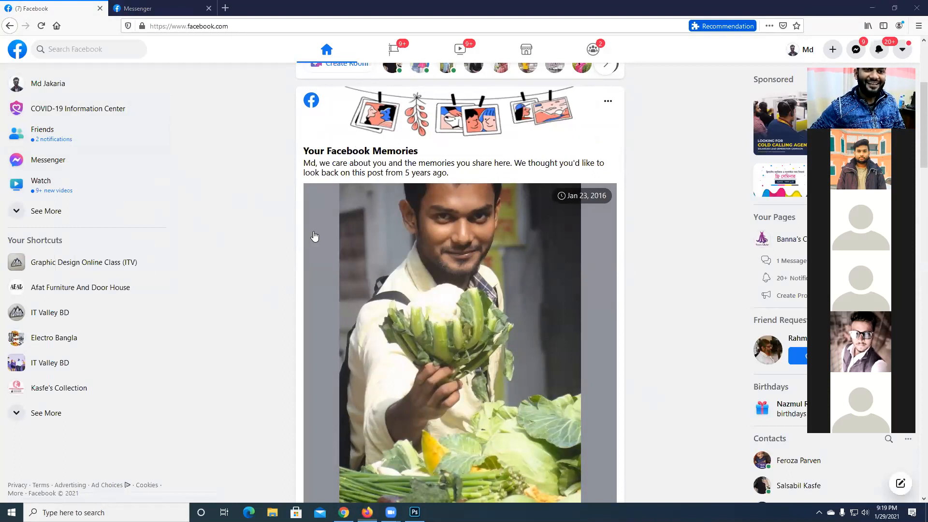
scroll(377, 239, "down", 1)
scroll(377, 239, "up", 1)
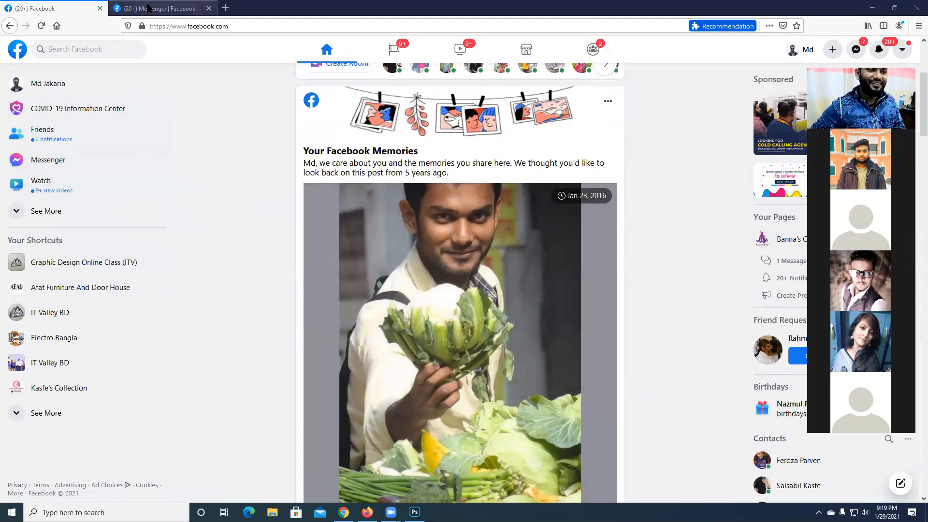
left_click(149, 8)
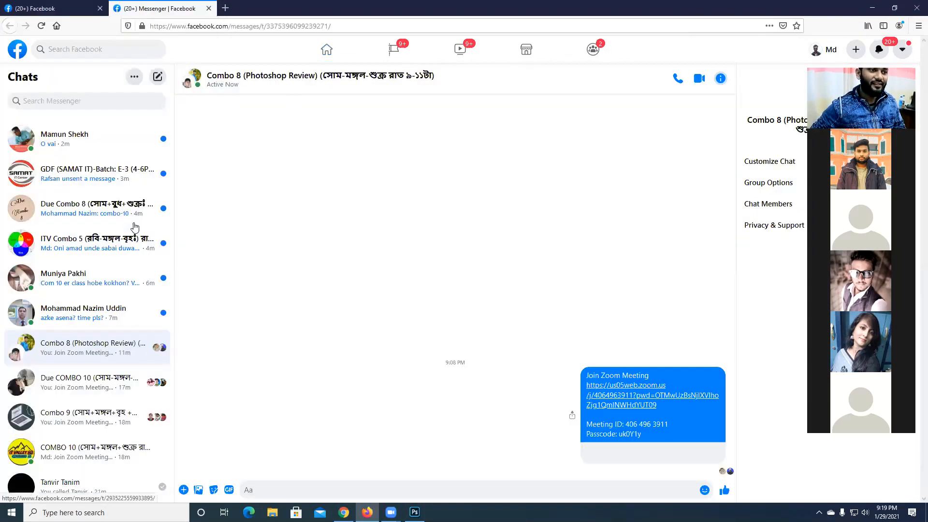
- Open the COMBO 10 group chat and look back through its recent messages
left_click(97, 381)
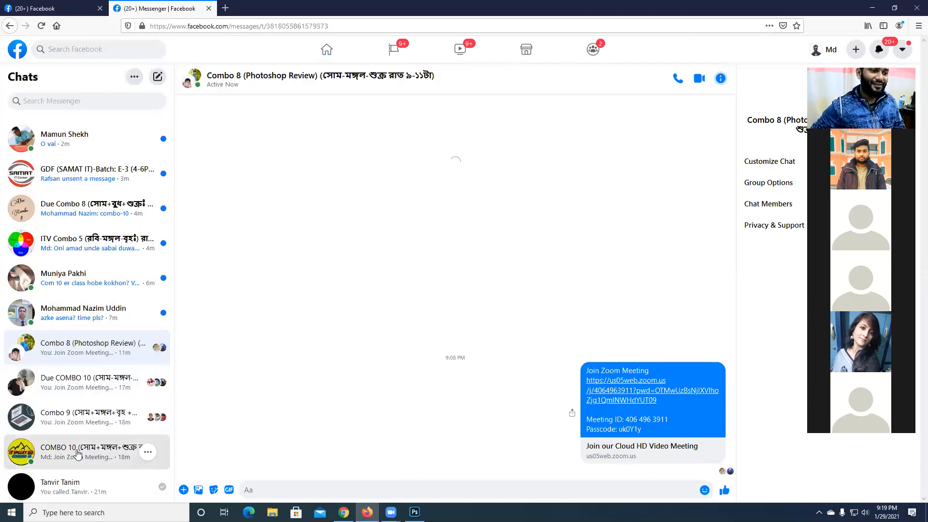
left_click(77, 453)
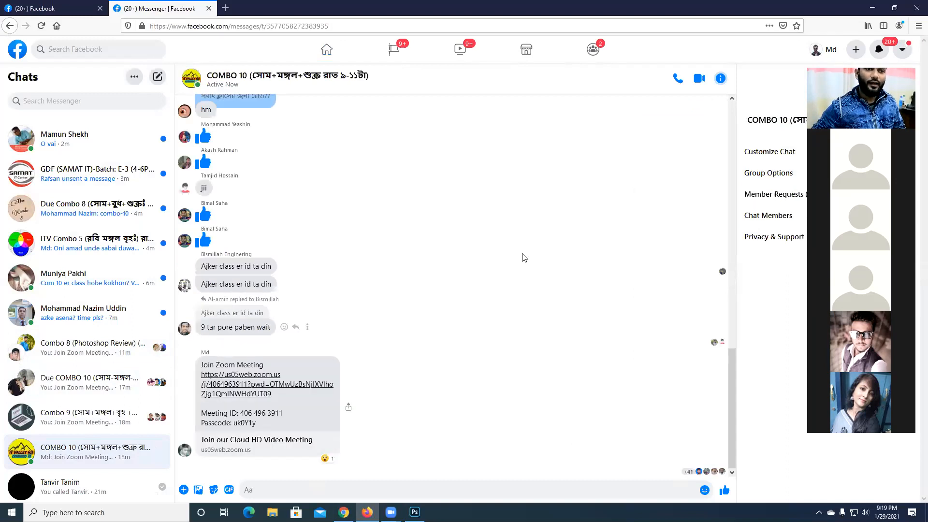
scroll(521, 257, "up", 6)
scroll(524, 258, "up", 5)
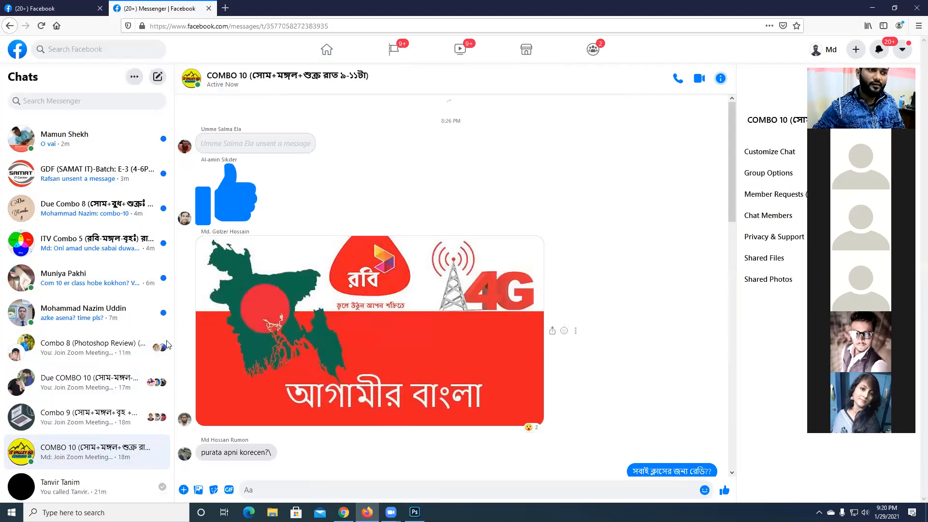
left_click(95, 99)
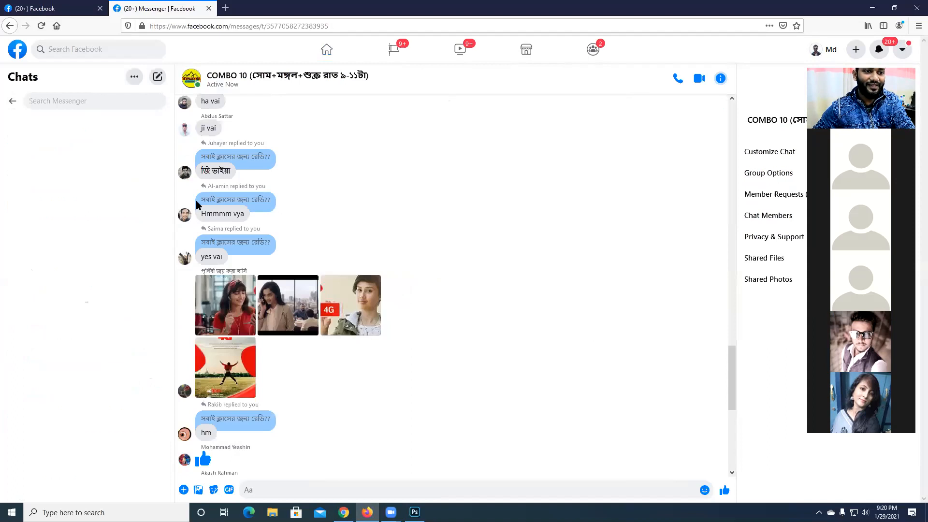
type("r")
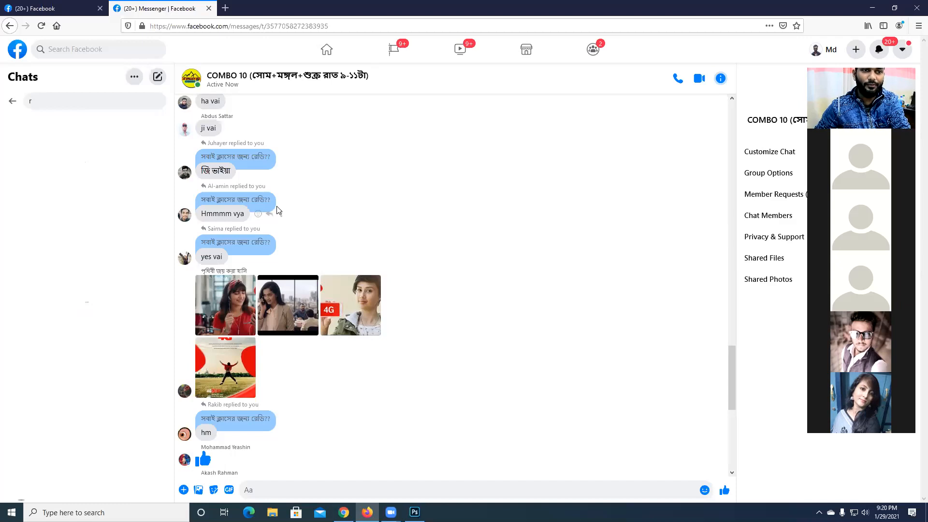
key("BackSpace")
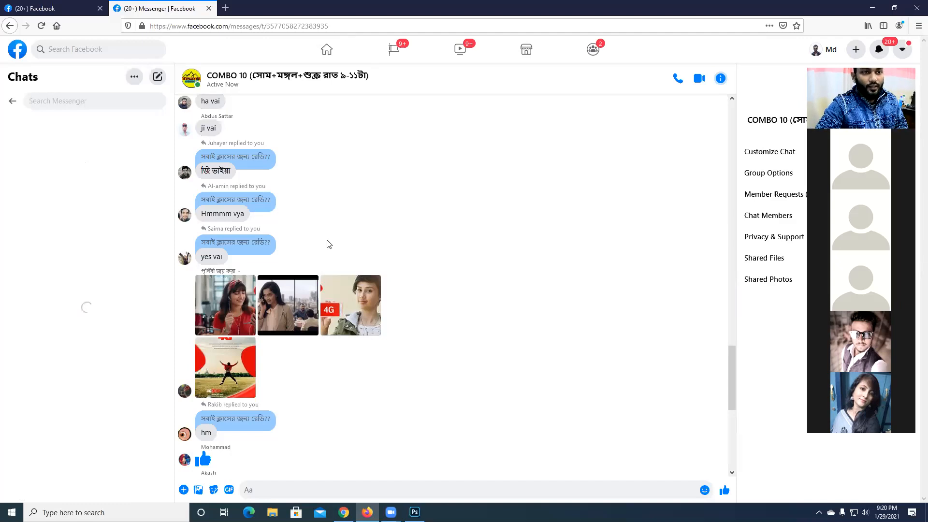
- Open the notification about the liked Combo-9 post in a new tab and move the Zoom video panel aside
right_click(878, 52)
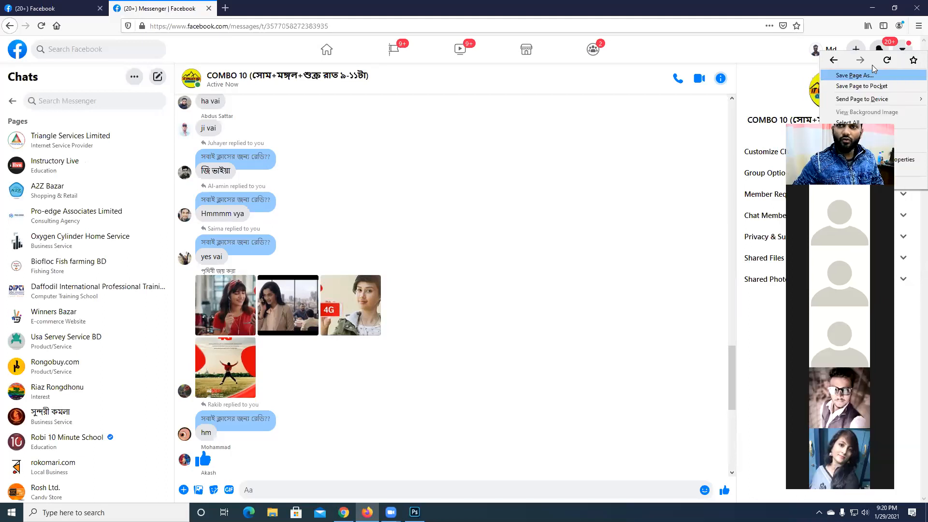
left_click(790, 86)
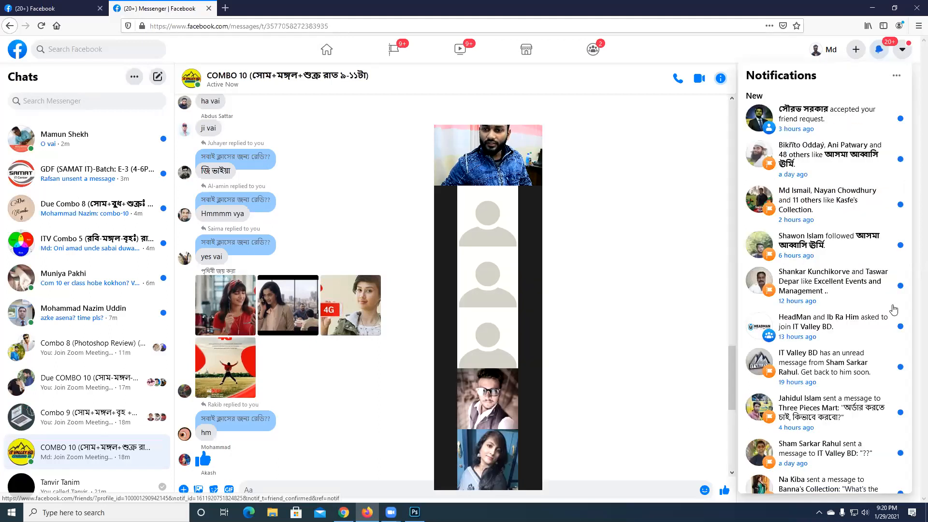
scroll(891, 314, "down", 5)
scroll(893, 322, "down", 1)
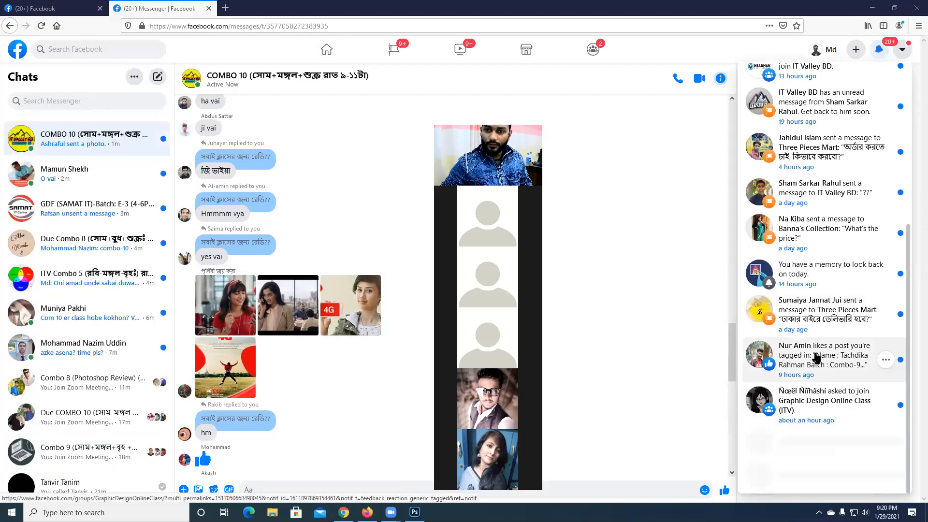
right_click(834, 366)
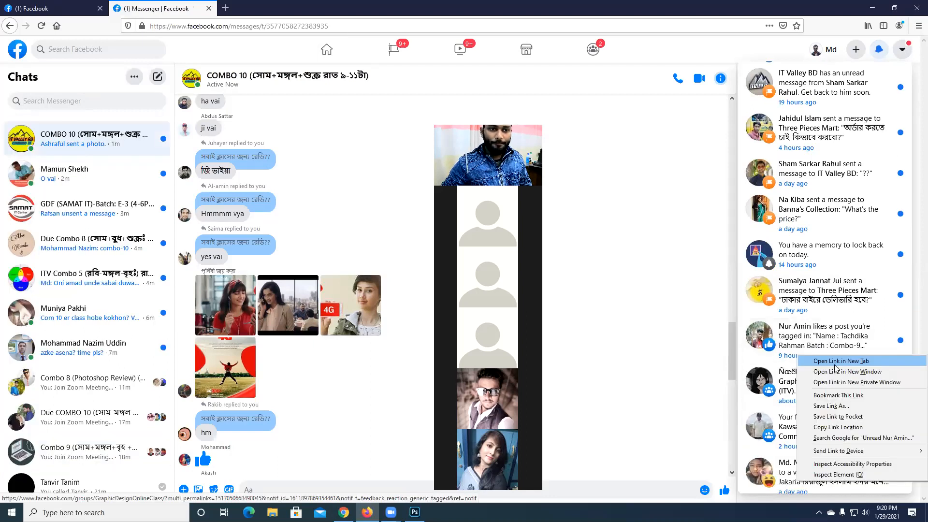
left_click(744, 362)
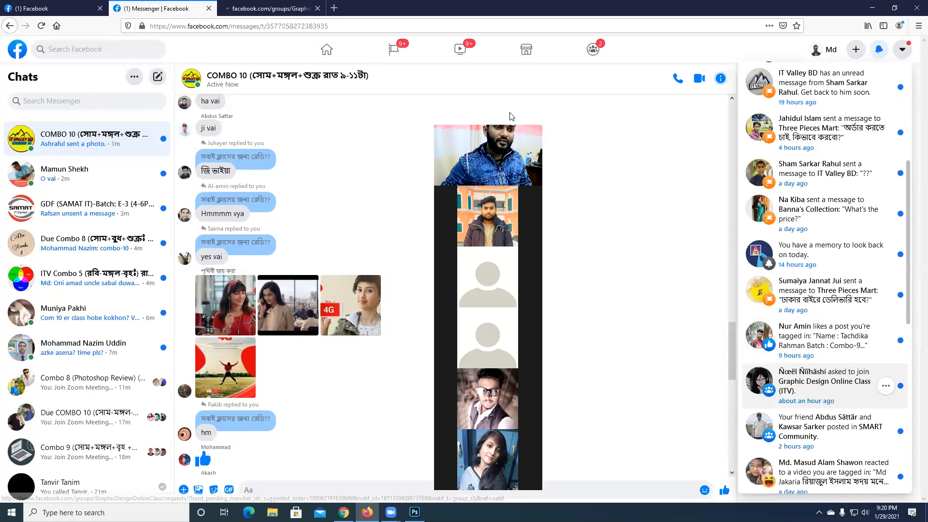
left_click_drag(512, 117, 819, 112)
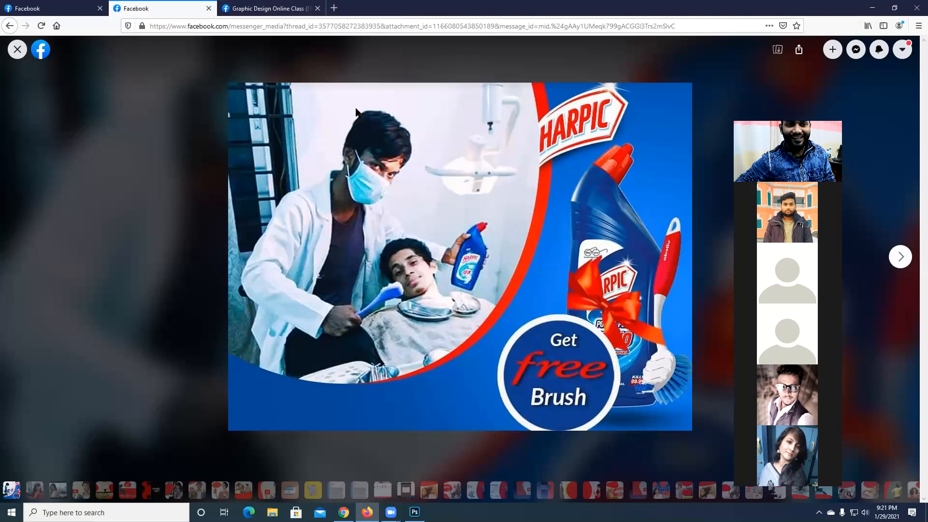
- Open the Graphic Design Online Class (ITV) group's pending posts in a new tab and browse the group's feed
left_click(279, 8)
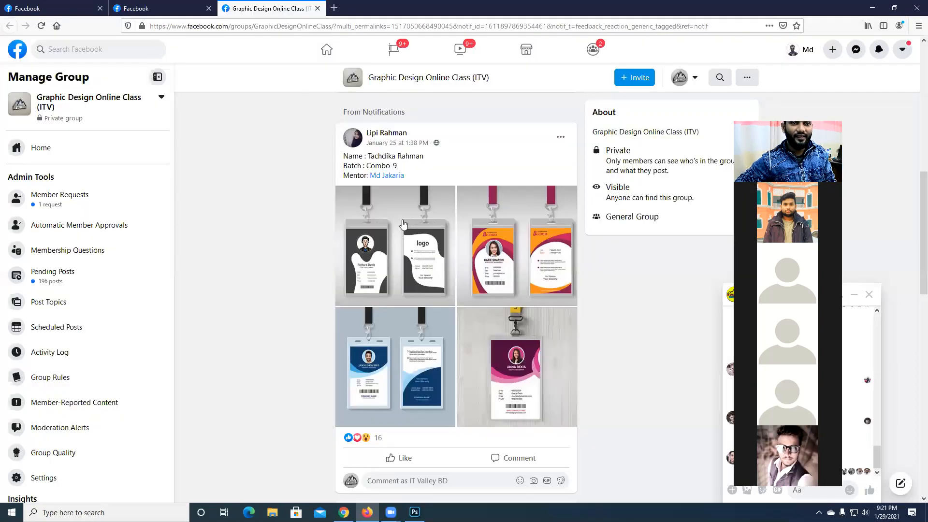
right_click(73, 272)
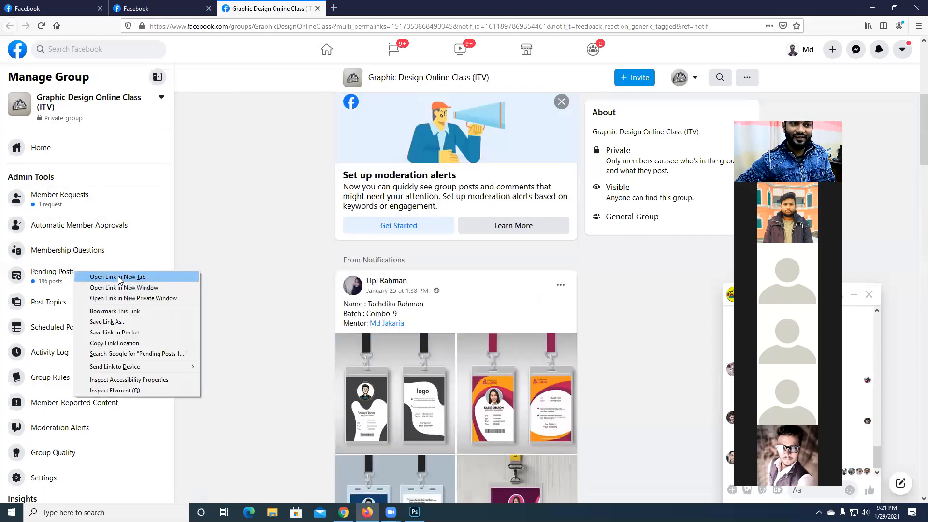
left_click(119, 277)
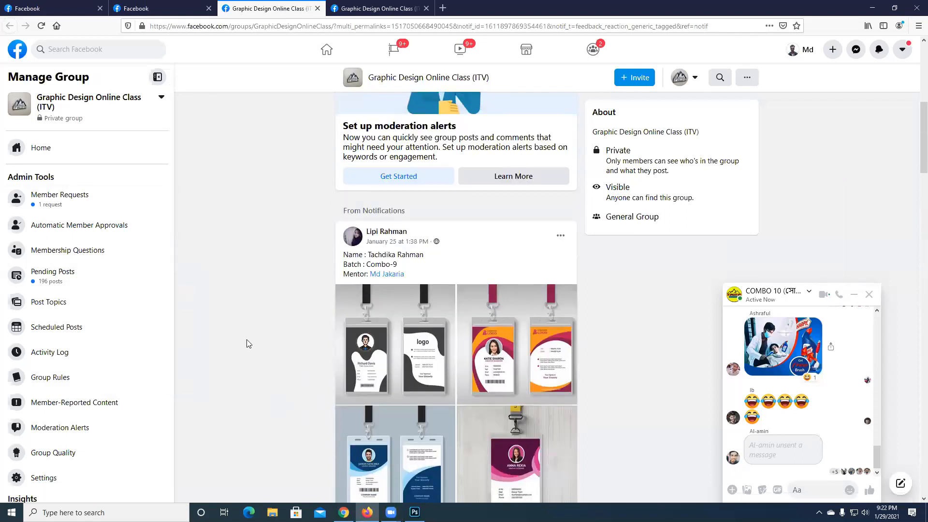
scroll(247, 344, "up", 6)
scroll(256, 343, "down", 1)
scroll(289, 344, "down", 10)
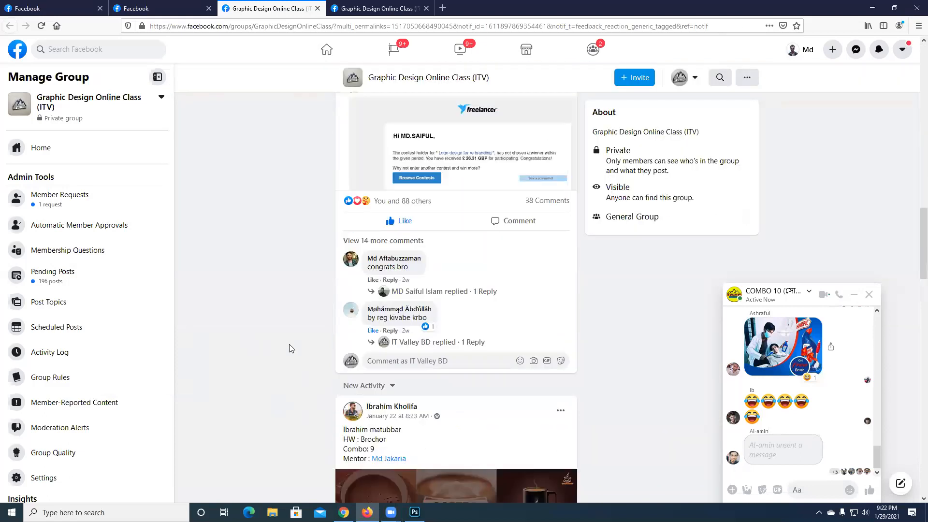
scroll(197, 312, "up", 2)
scroll(197, 315, "up", 10)
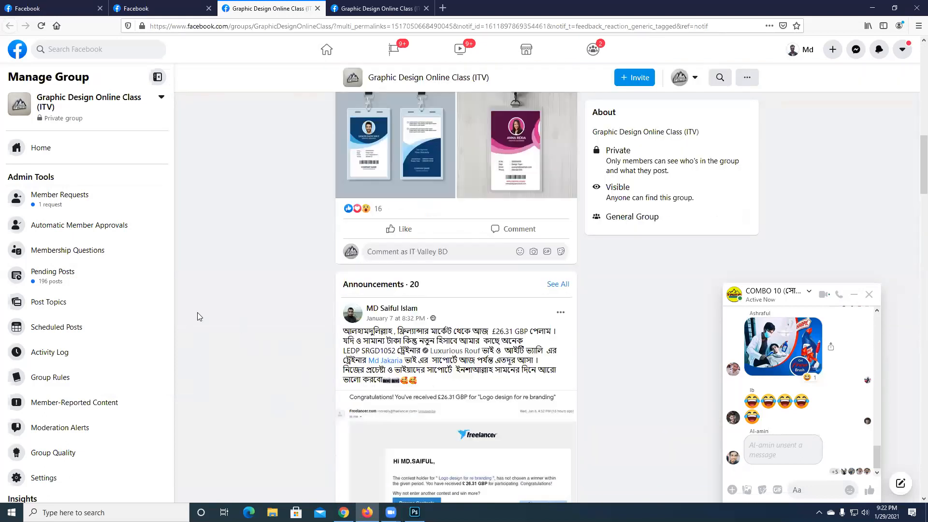
- Examine the students' homework designs in the group's pending posts and move the Zoom video panel clear of them
key("ctrl+Tab")
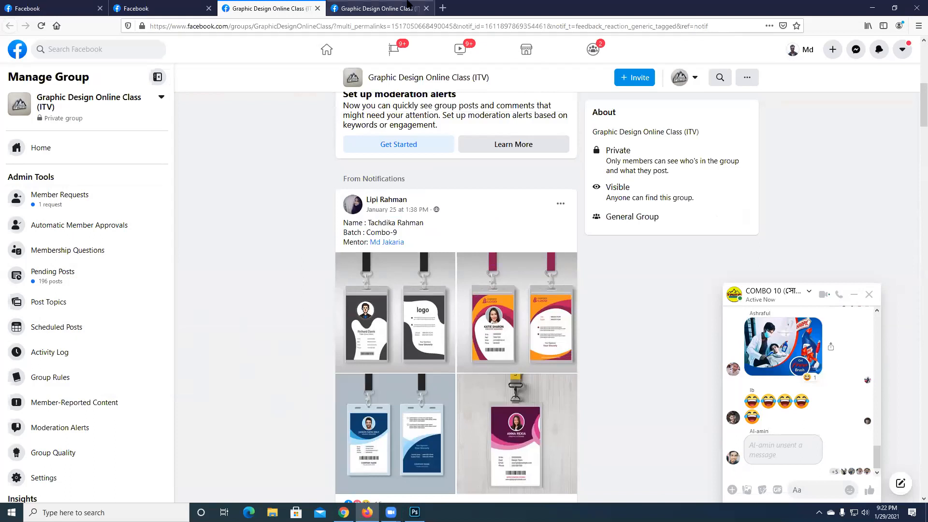
scroll(388, 279, "down", 8)
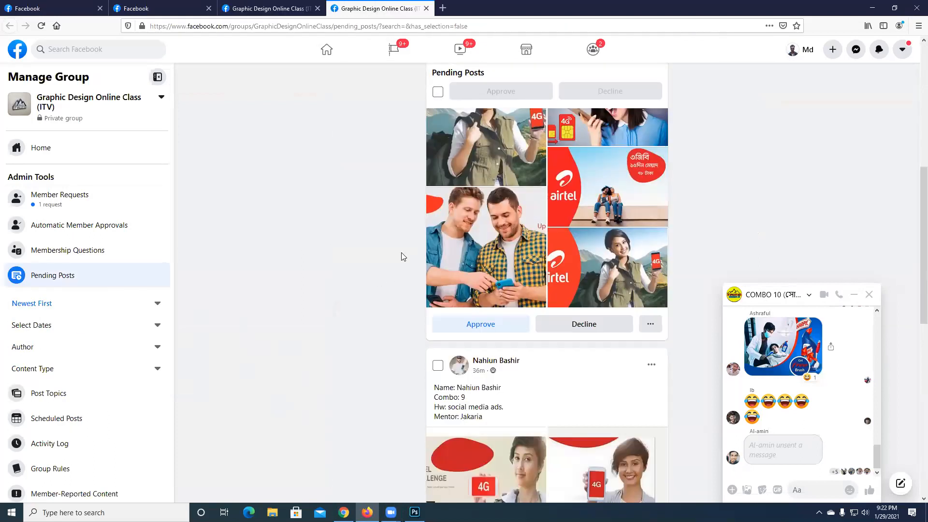
scroll(370, 249, "down", 4)
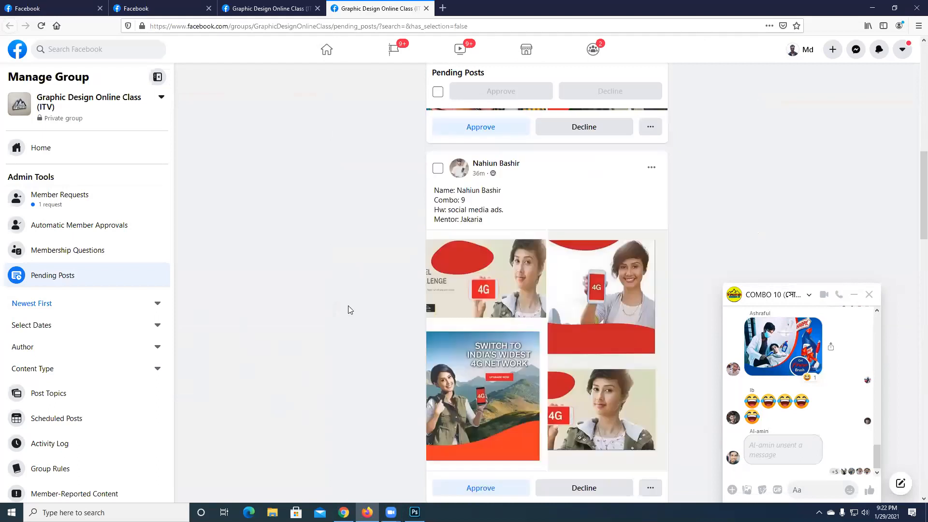
scroll(350, 309, "down", 6)
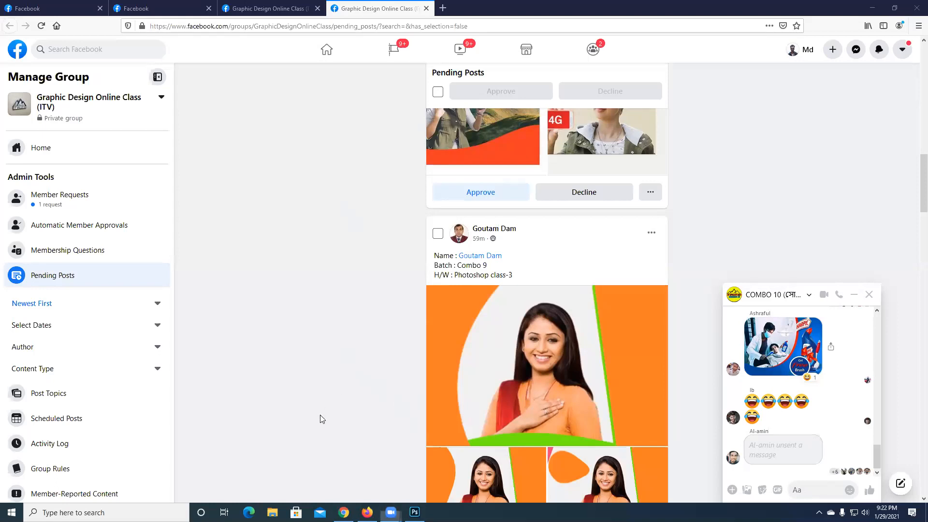
scroll(500, 354, "down", 10)
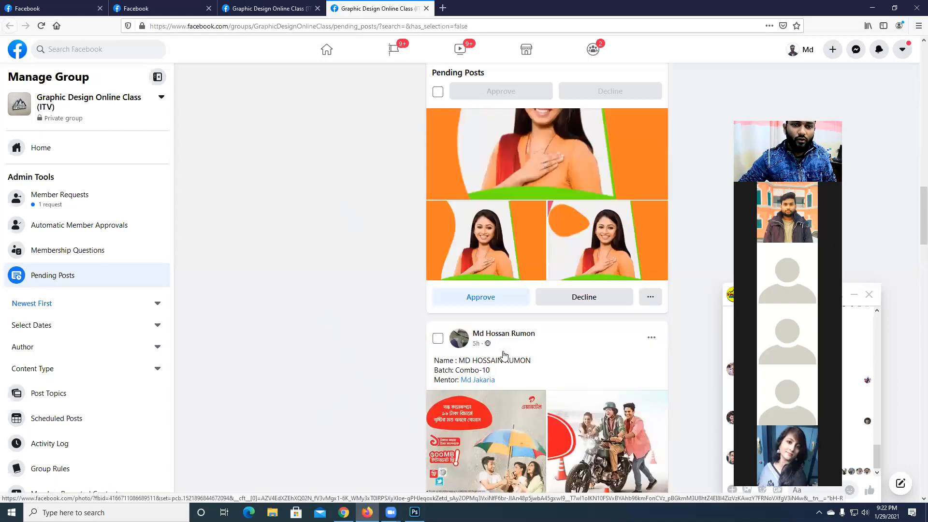
scroll(502, 356, "down", 15)
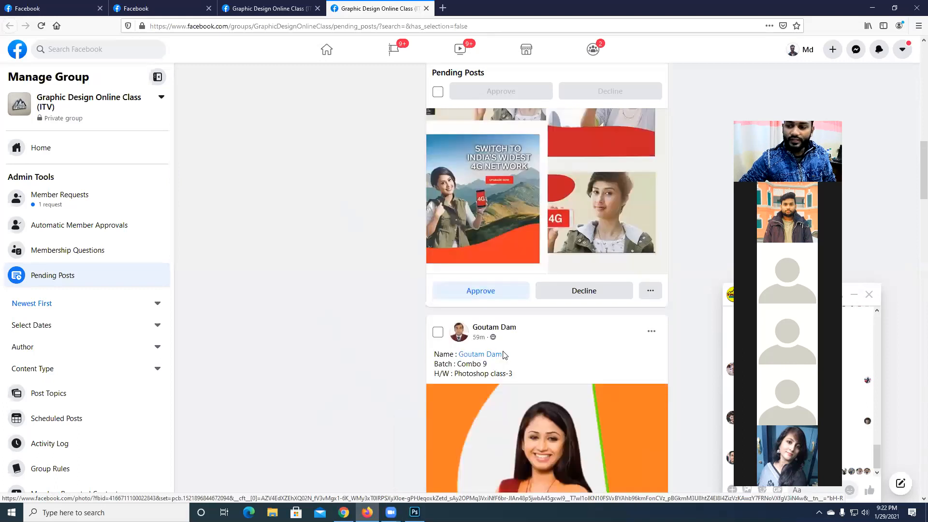
scroll(503, 355, "up", 5)
scroll(483, 218, "down", 3)
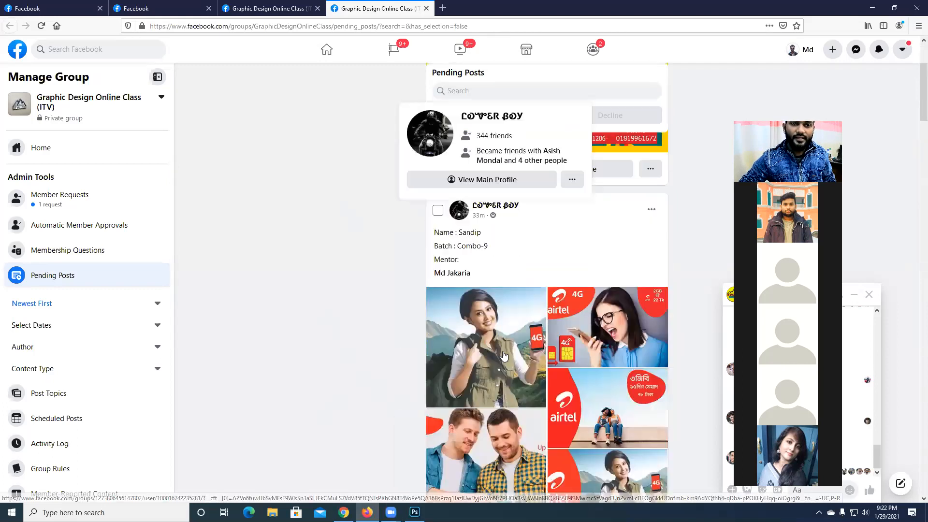
scroll(309, 360, "up", 3)
scroll(434, 377, "down", 12)
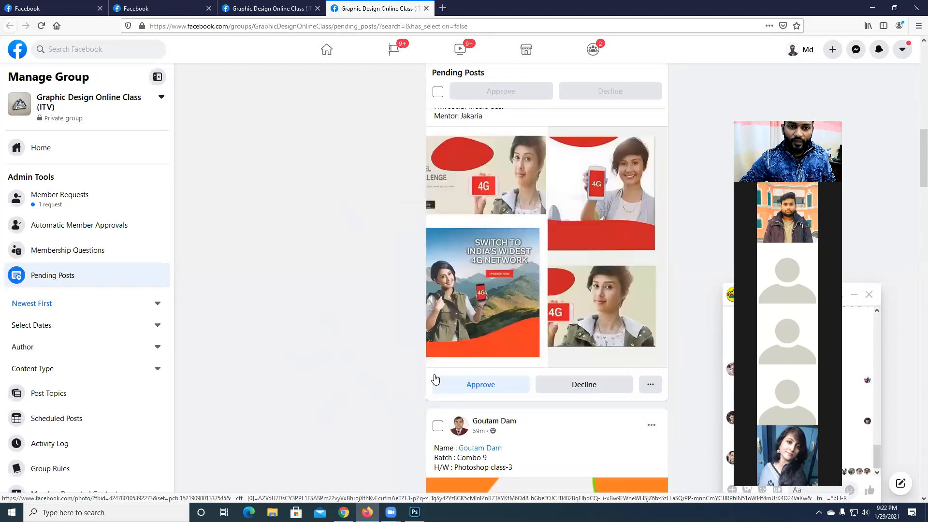
scroll(435, 379, "down", 8)
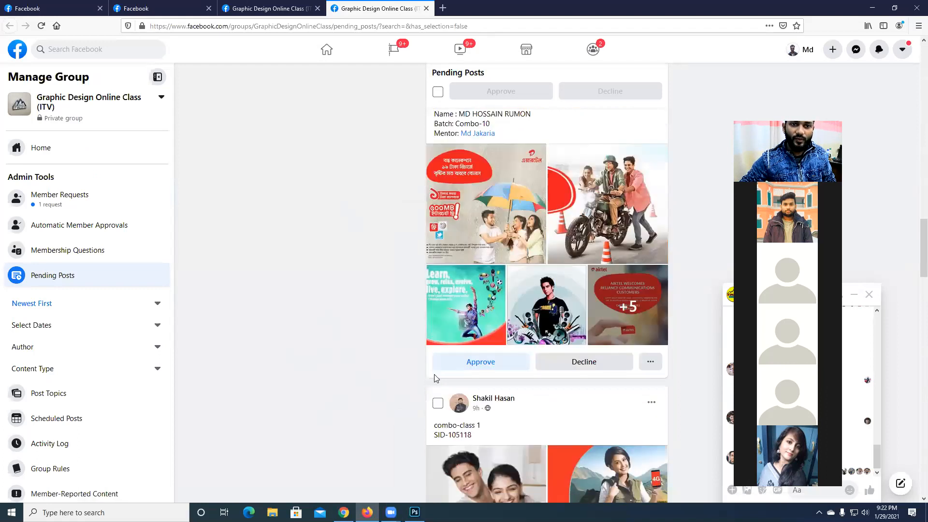
scroll(435, 379, "up", 3)
scroll(697, 315, "down", 2)
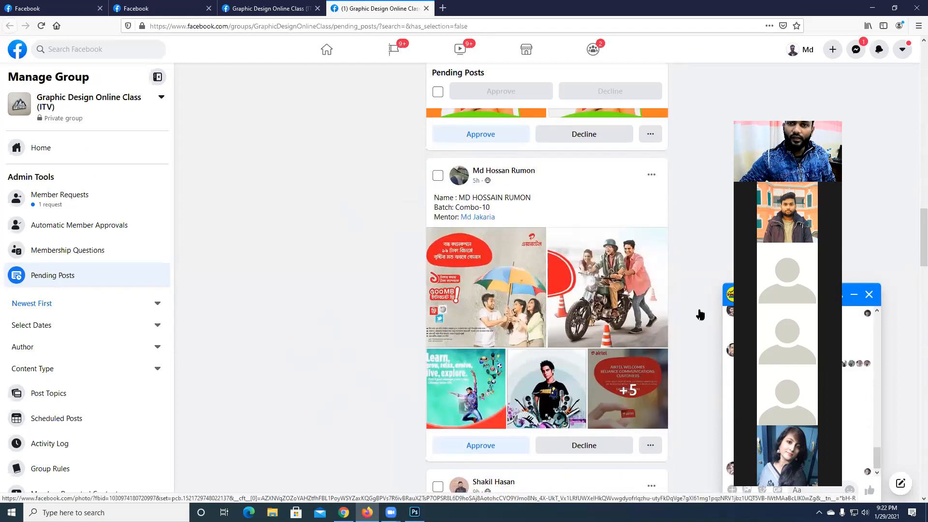
left_click_drag(784, 309, 617, 308)
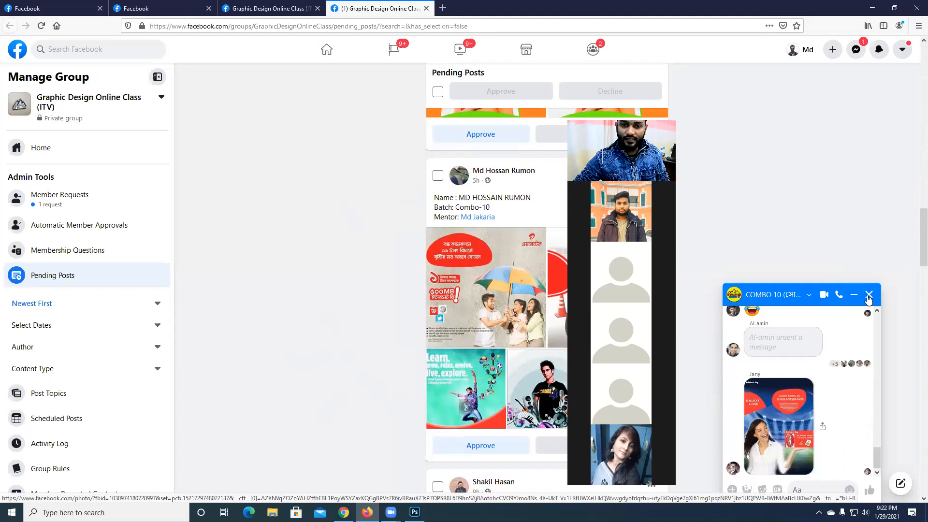
left_click_drag(594, 128, 847, 125)
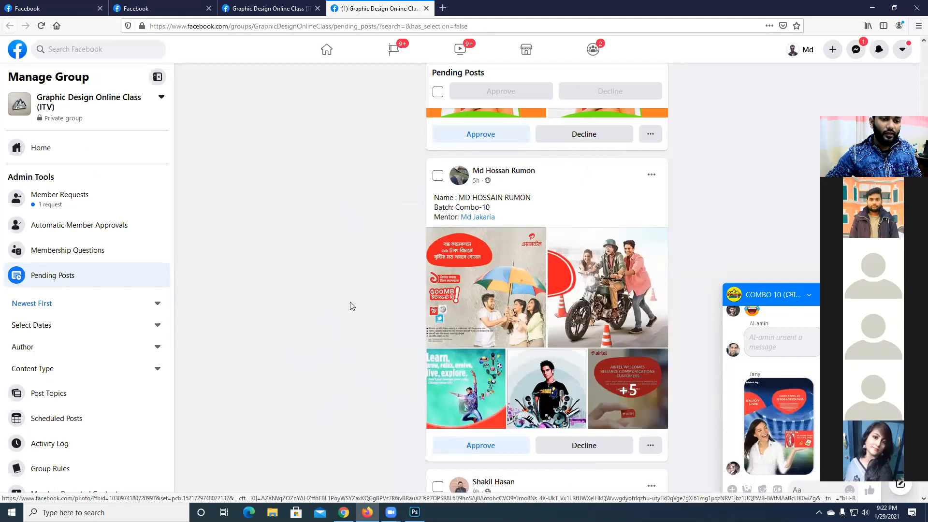
- Switch to Photoshop and open the New Document dialog
left_click(416, 510)
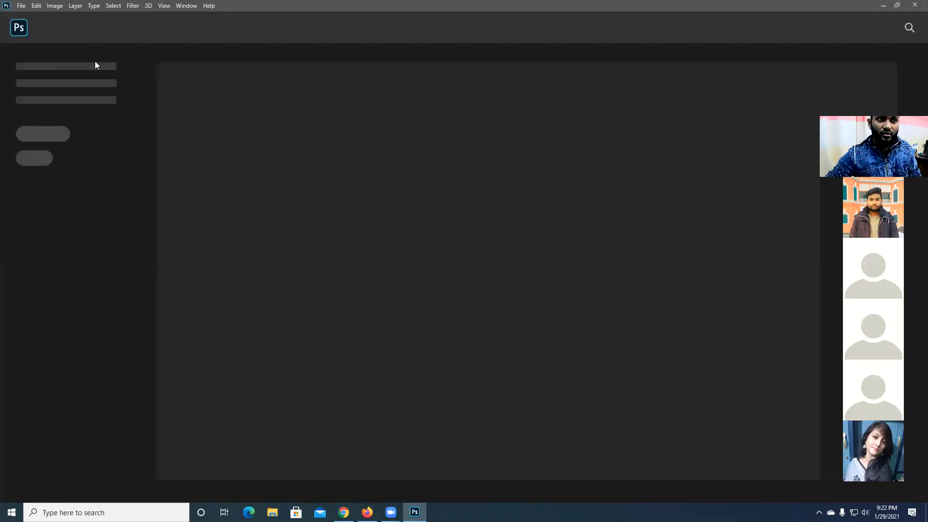
left_click(21, 6)
left_click(35, 15)
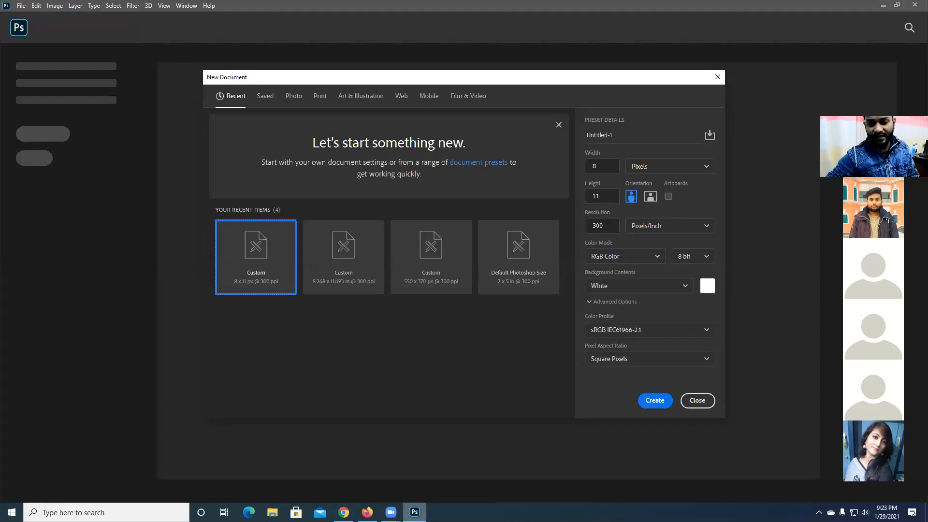
- Switch to Firefox and search Google for "hd size" in a new tab
left_click(367, 512)
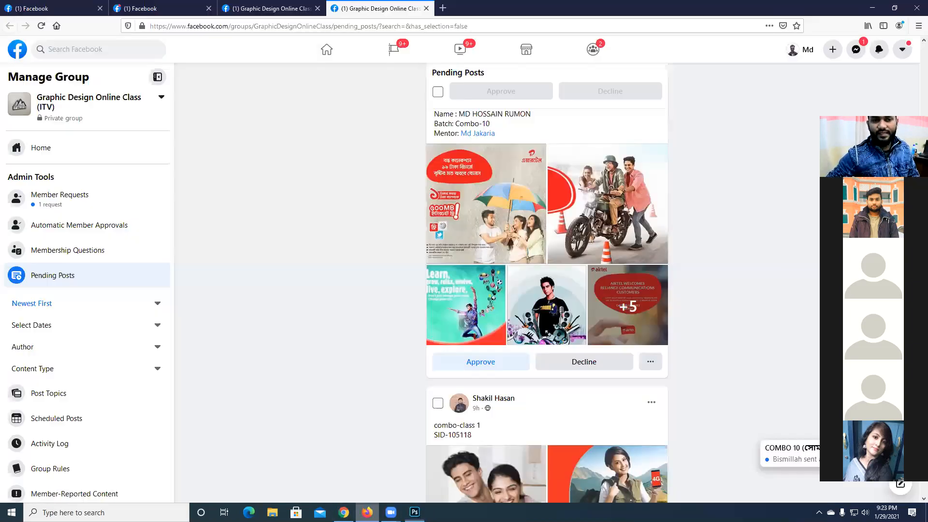
left_click(443, 8)
type("hd")
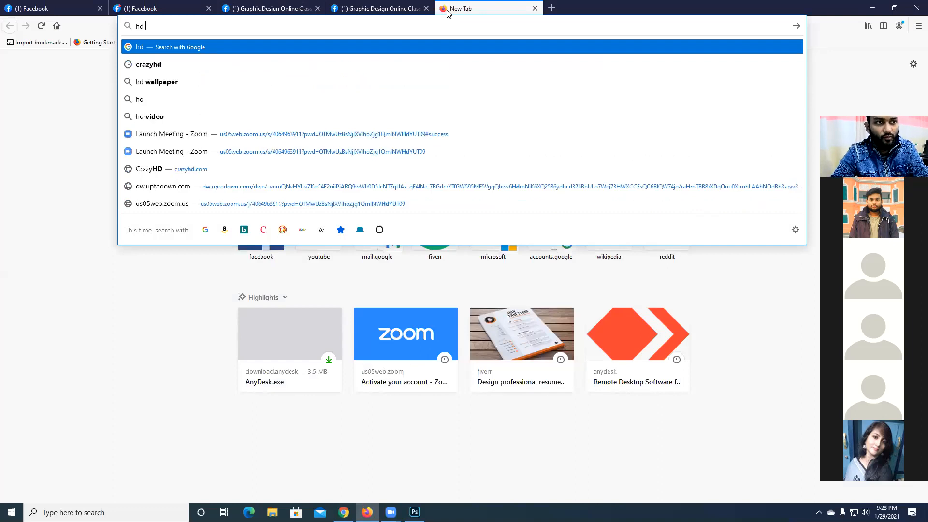
type(" s")
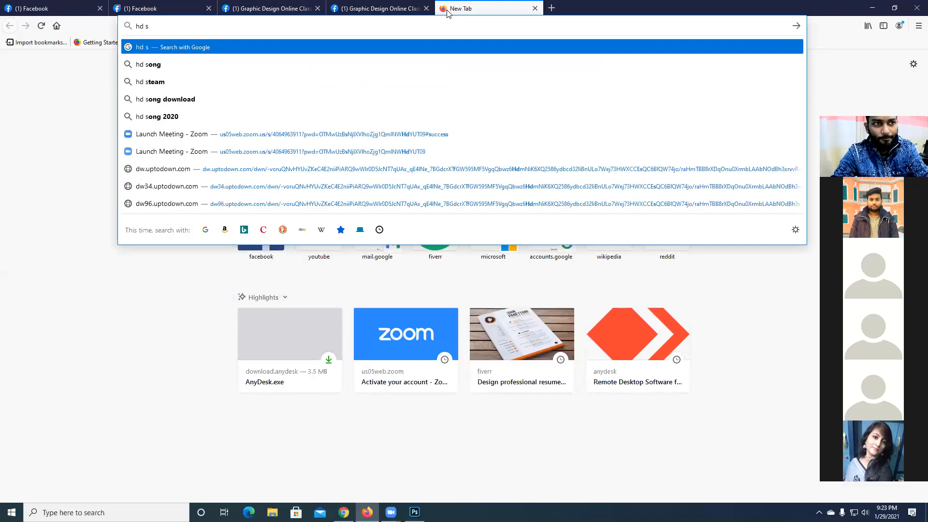
type("i")
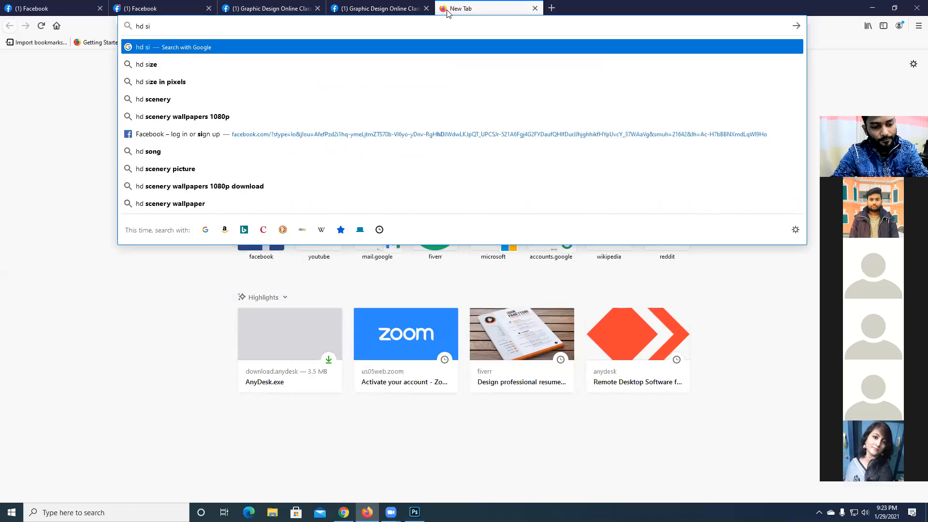
type("ze")
key("Down")
key("Up")
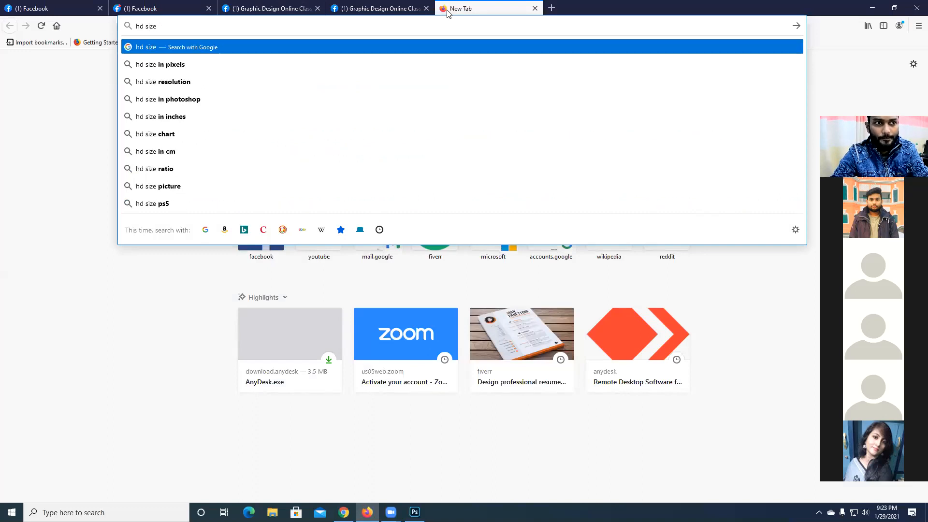
key("Return")
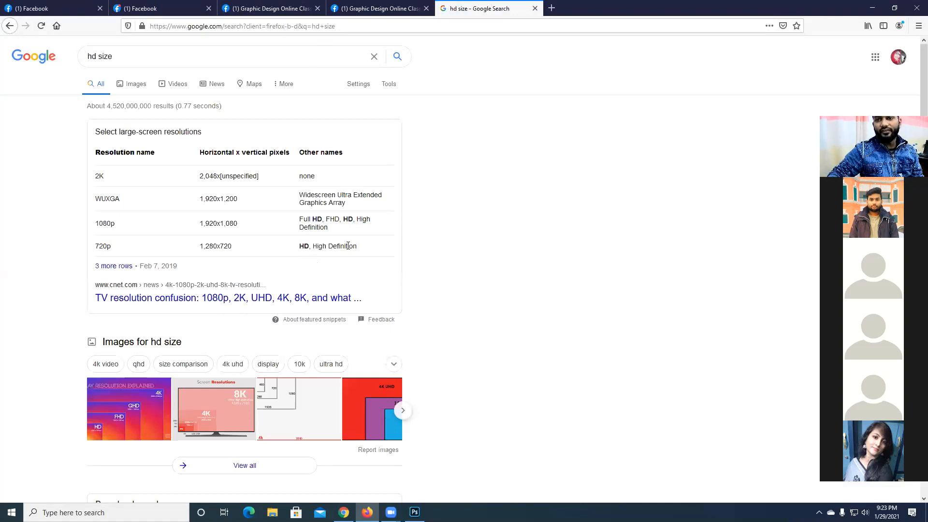
- Examine the 720p row of the resolution table in the search results, highlighting its HD name and 1,280x720 pixel size
left_click_drag(366, 249, 298, 250)
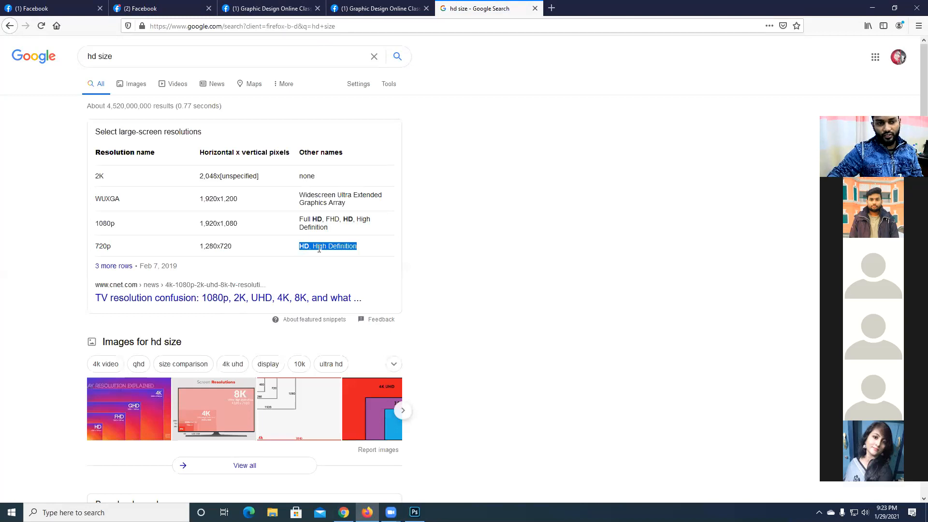
left_click(370, 250)
left_click_drag(243, 247, 201, 246)
left_click(251, 252)
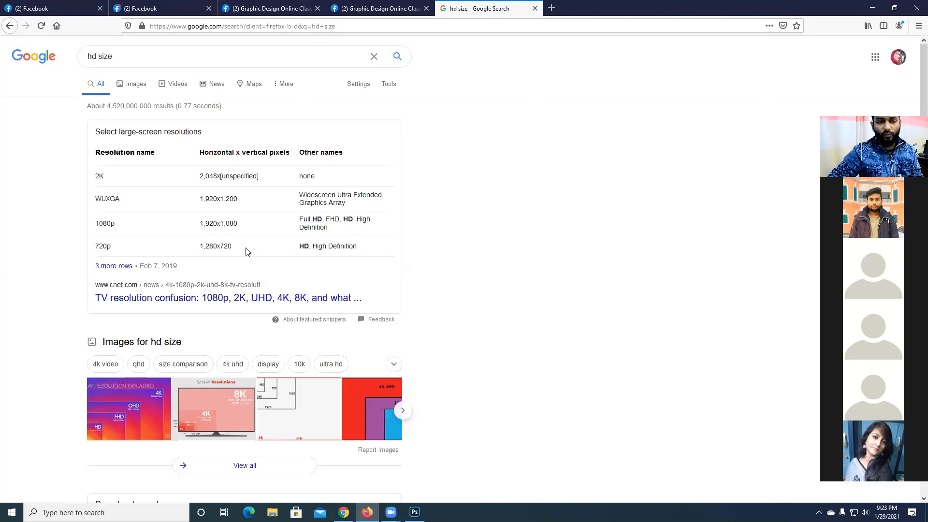
left_click_drag(245, 251, 187, 250)
left_click(244, 250)
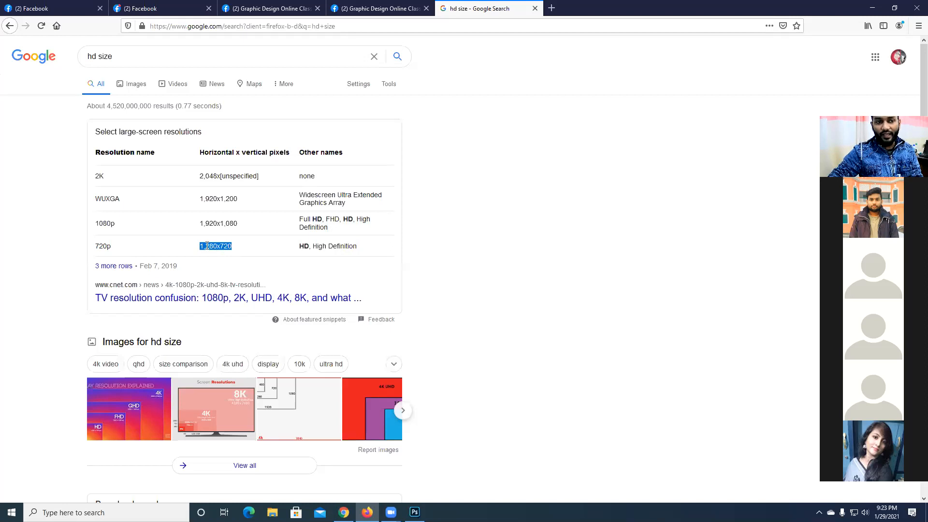
left_click(116, 249)
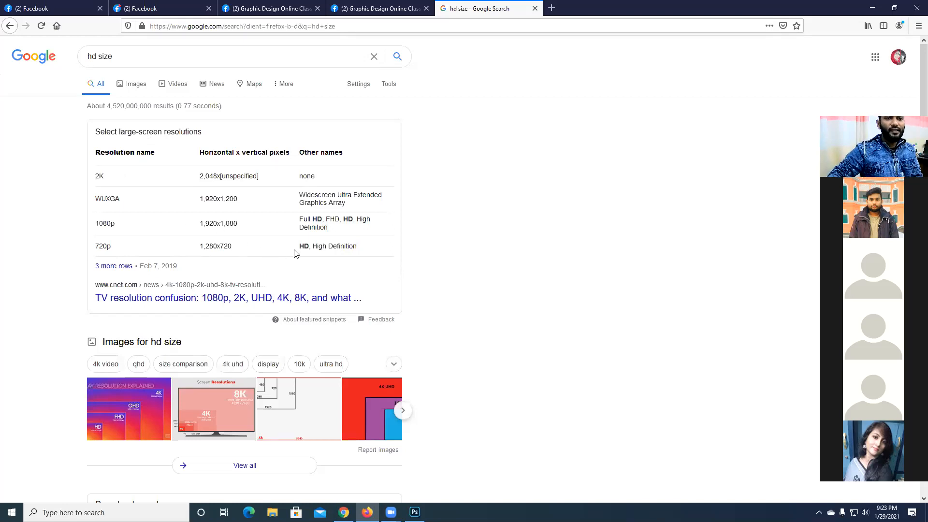
left_click_drag(300, 245, 362, 247)
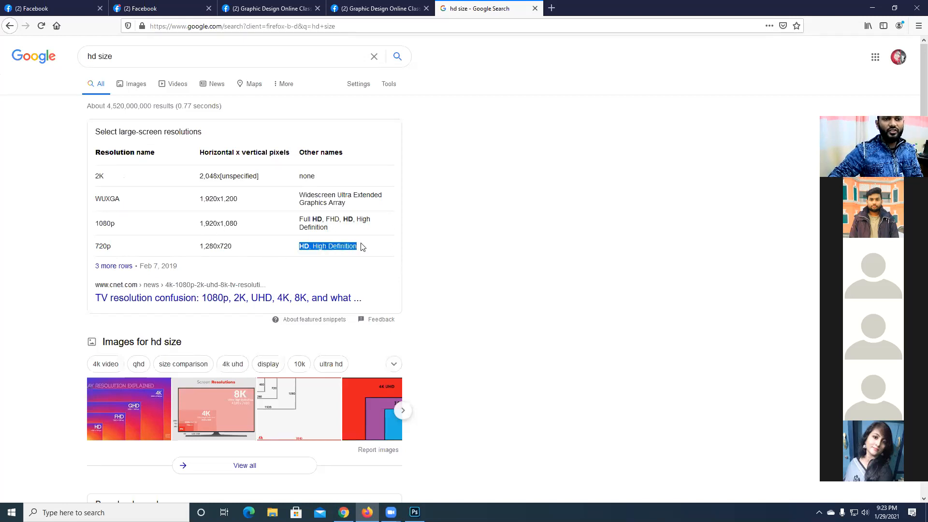
left_click(273, 247)
left_click_drag(279, 249, 365, 248)
left_click(267, 251)
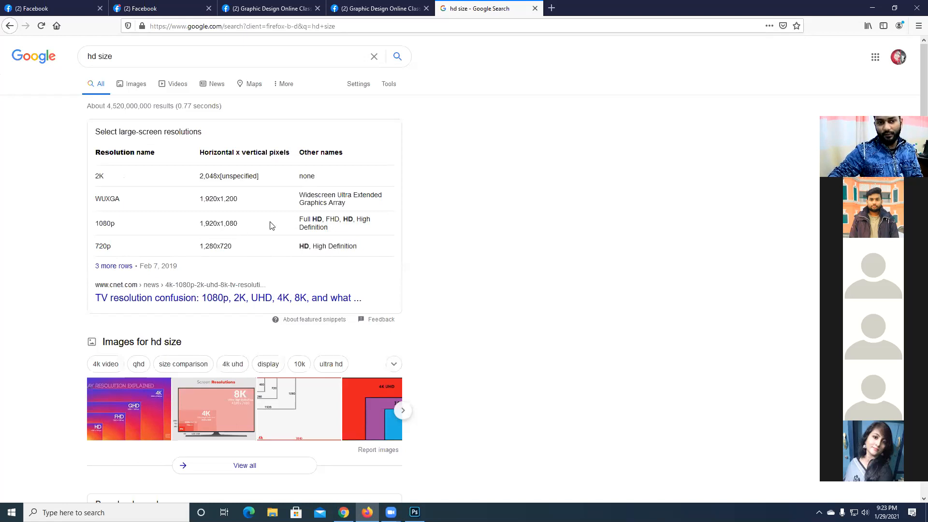
left_click_drag(290, 248, 308, 246)
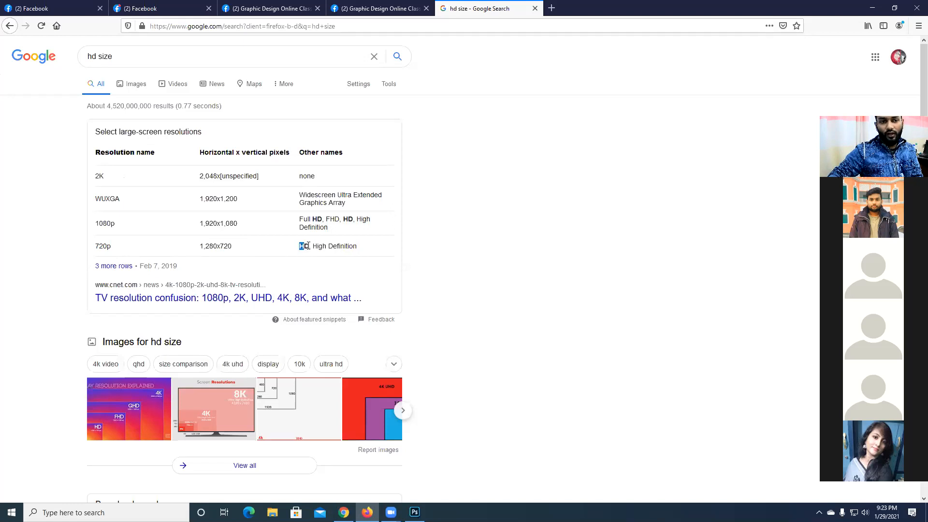
left_click(278, 250)
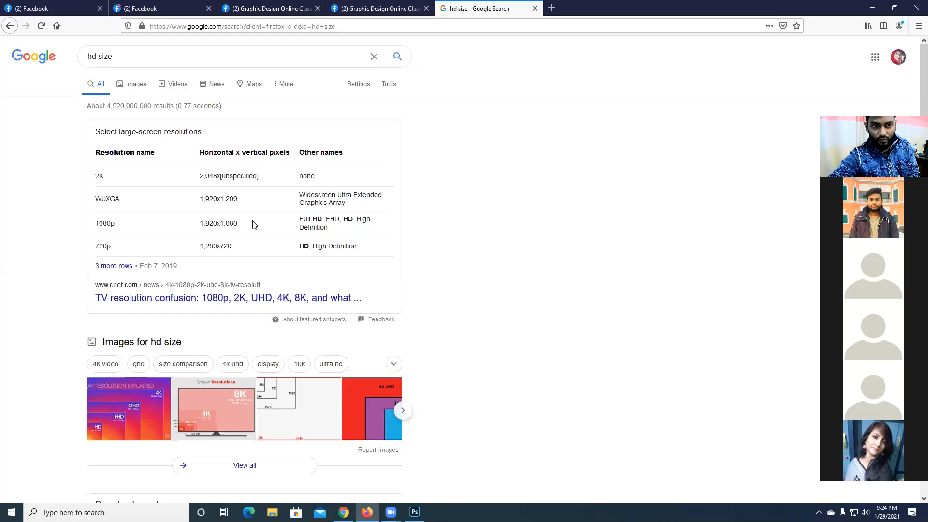
left_click_drag(231, 246, 202, 245)
left_click(235, 250)
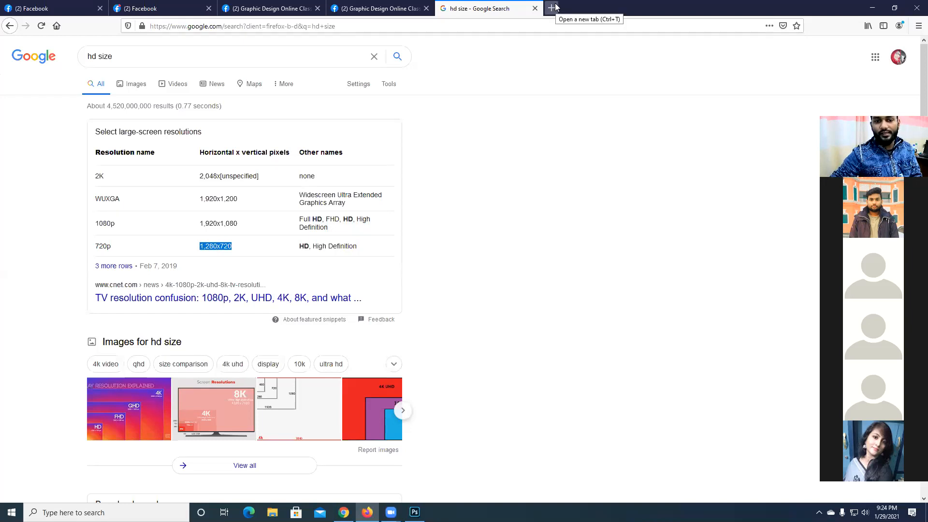
scroll(300, 325, "down", 5)
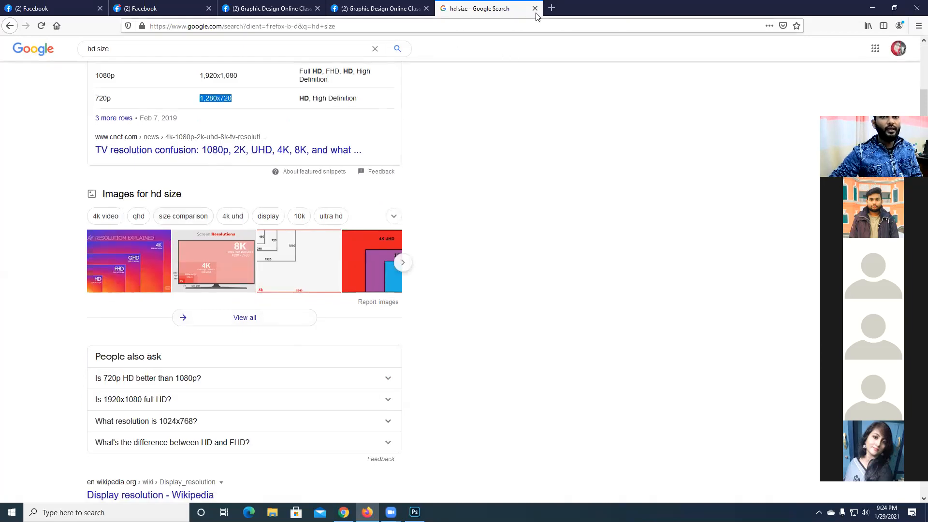
- Open YouTube in a new tab and play the My Mix playlist
left_click(551, 8)
left_click(315, 241)
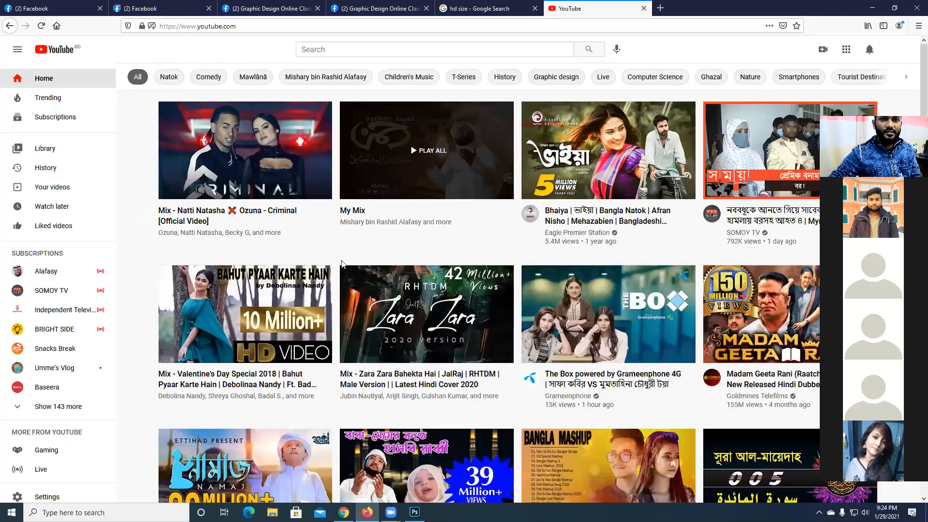
left_click(431, 166)
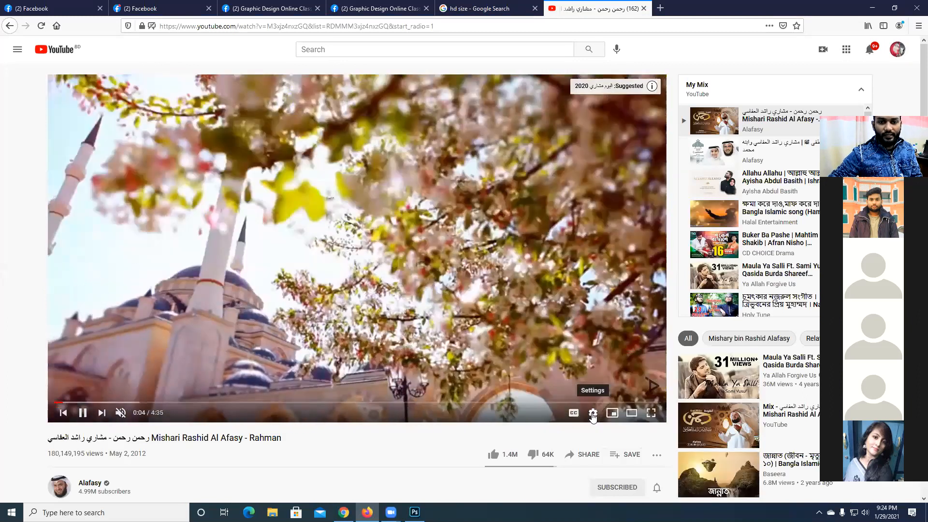
- Try to set the video quality to 480p, moving the Zoom video panel aside and closing the Picture-in-Picture window
left_click(592, 414)
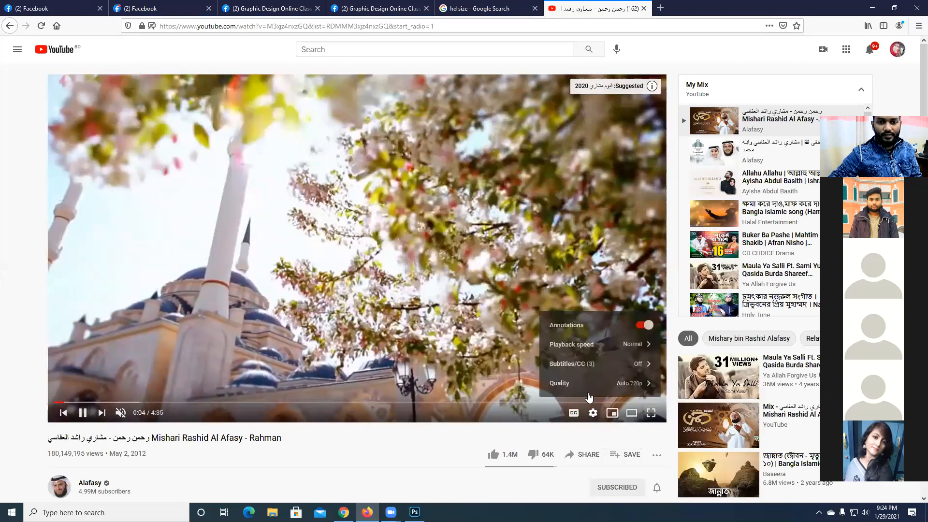
left_click(633, 384)
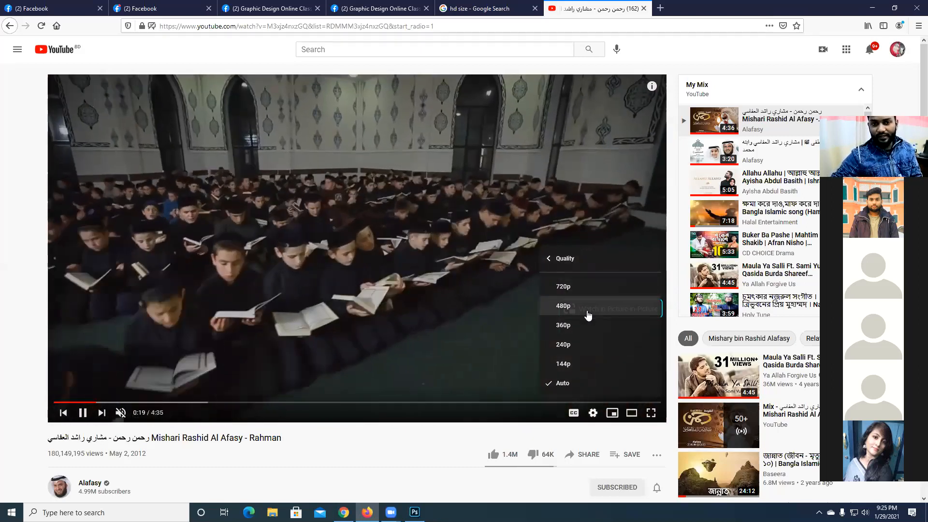
left_click(587, 312)
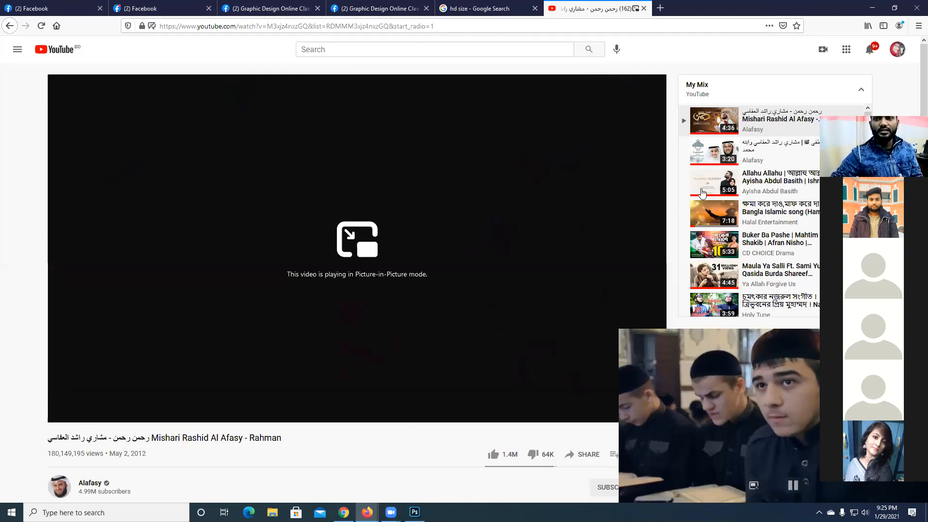
left_click_drag(864, 110, 659, 98)
left_click(912, 344)
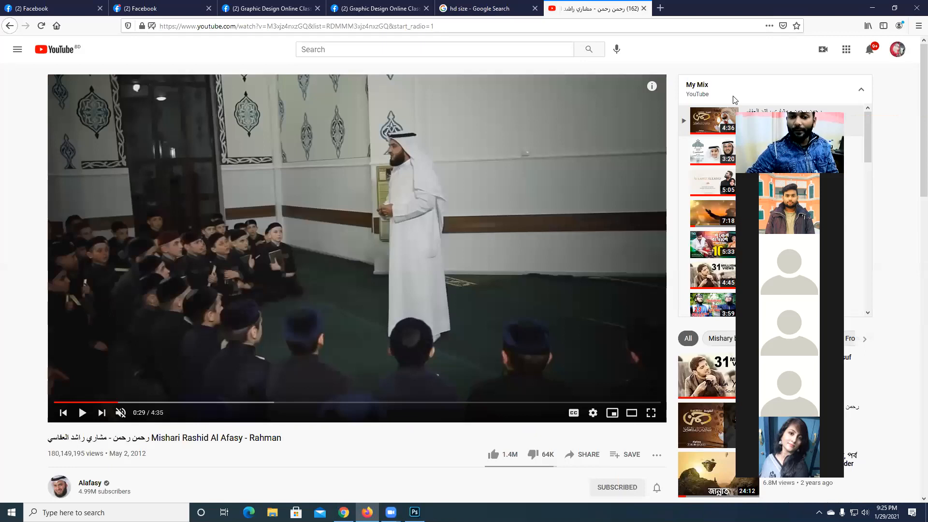
- Set the paused video's quality to 240p and reopen its list of quality options
left_click(592, 412)
left_click(635, 385)
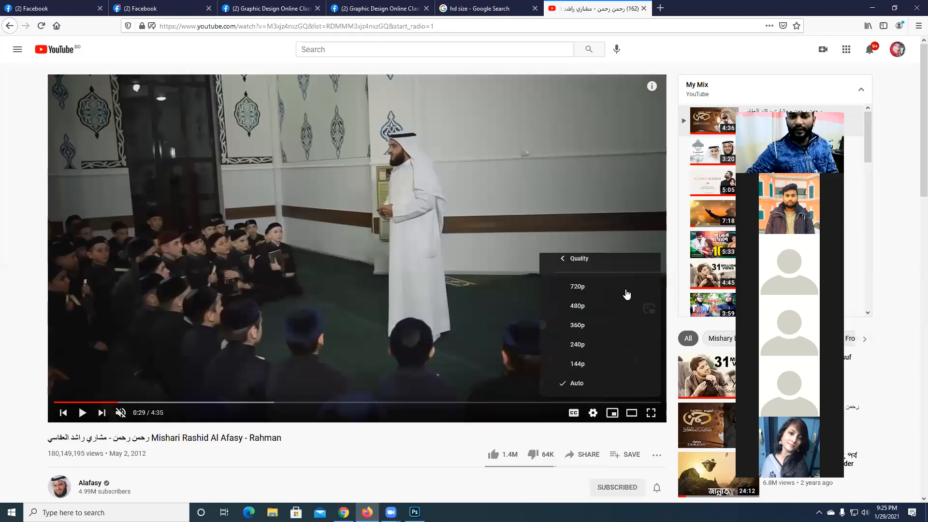
left_click(579, 346)
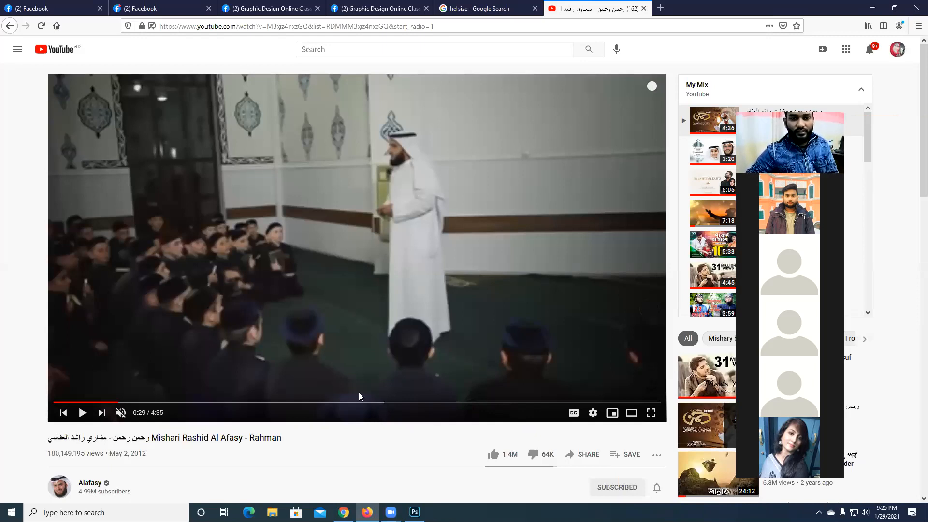
left_click(592, 413)
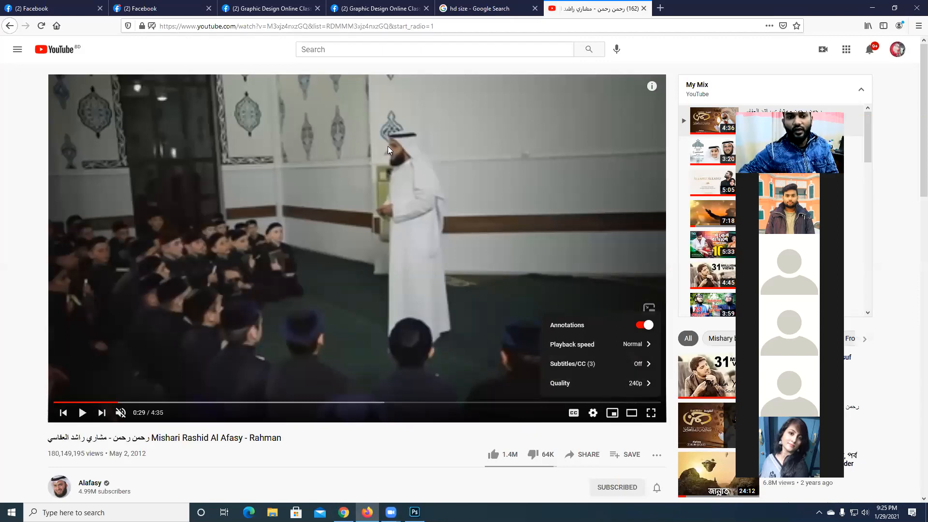
left_click(640, 384)
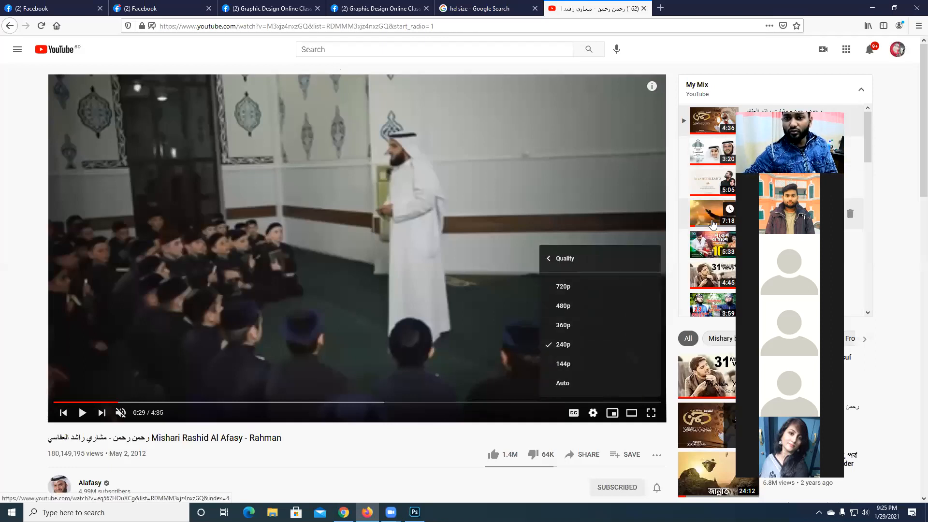
- Play the Maula Ya Salli video from the mix and check its available quality options
left_click(712, 274)
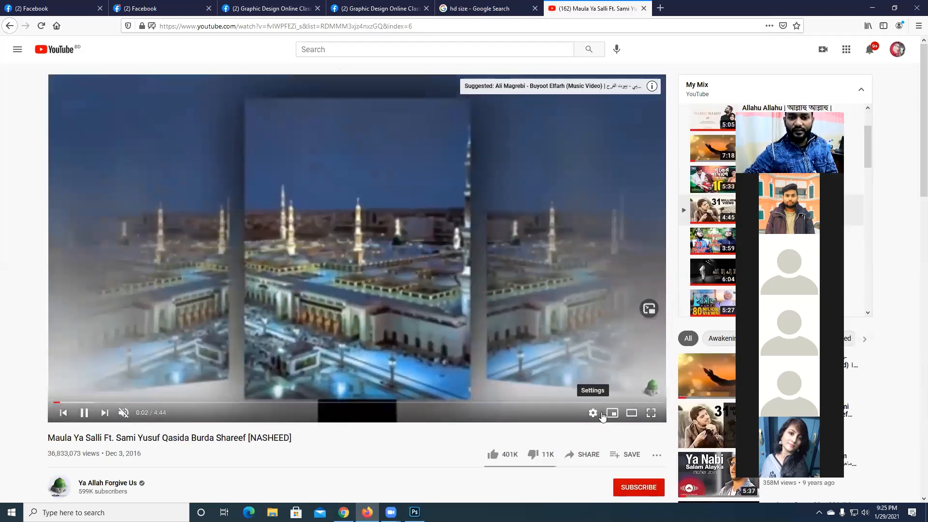
left_click(593, 413)
left_click(628, 386)
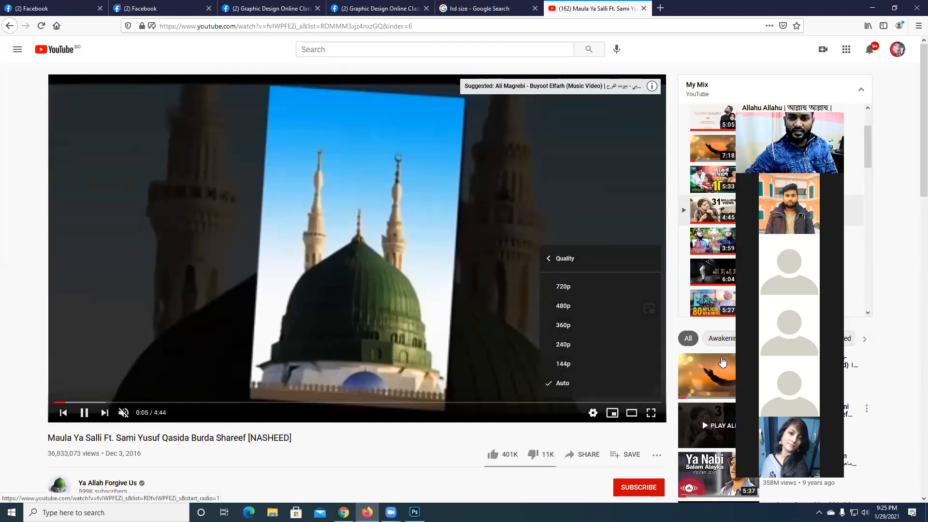
scroll(879, 346, "down", 15)
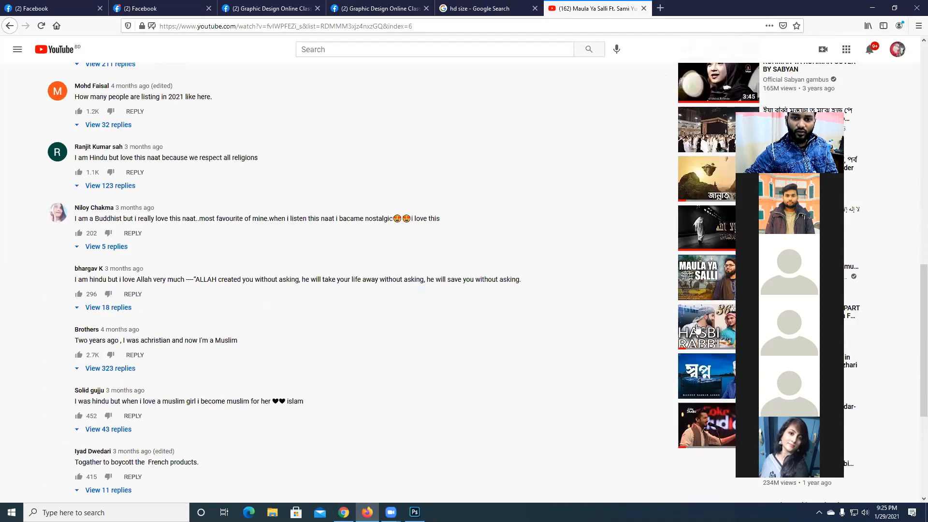
- Return to the YouTube home page and play the Bhaiya Bangla Natok video
left_click(56, 50)
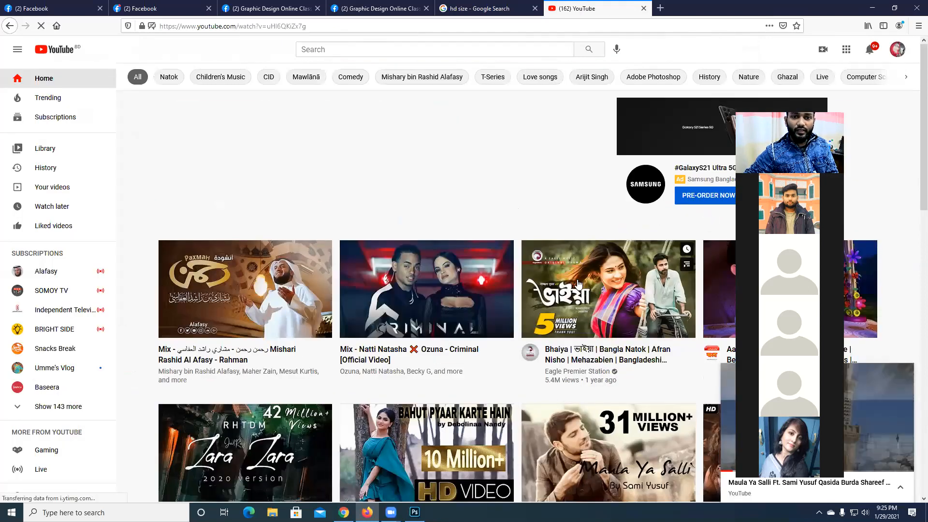
left_click(568, 282)
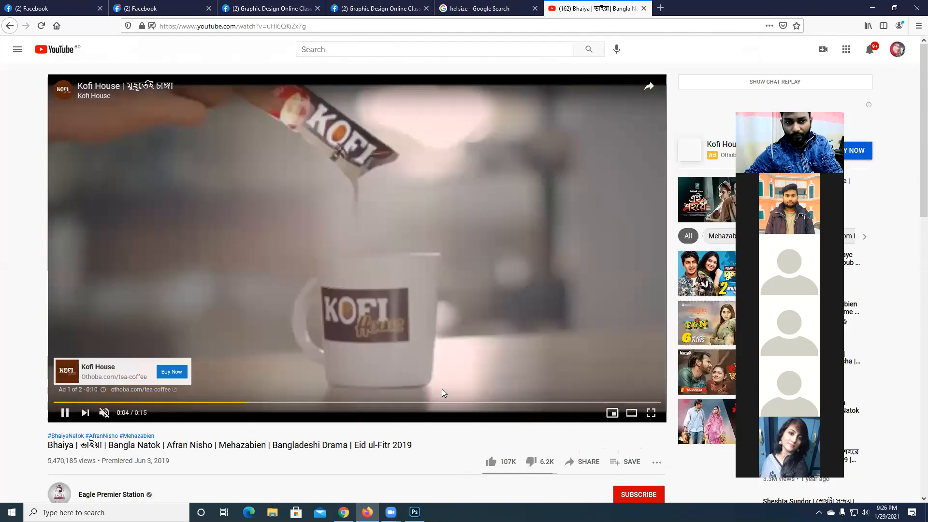
left_click(429, 368)
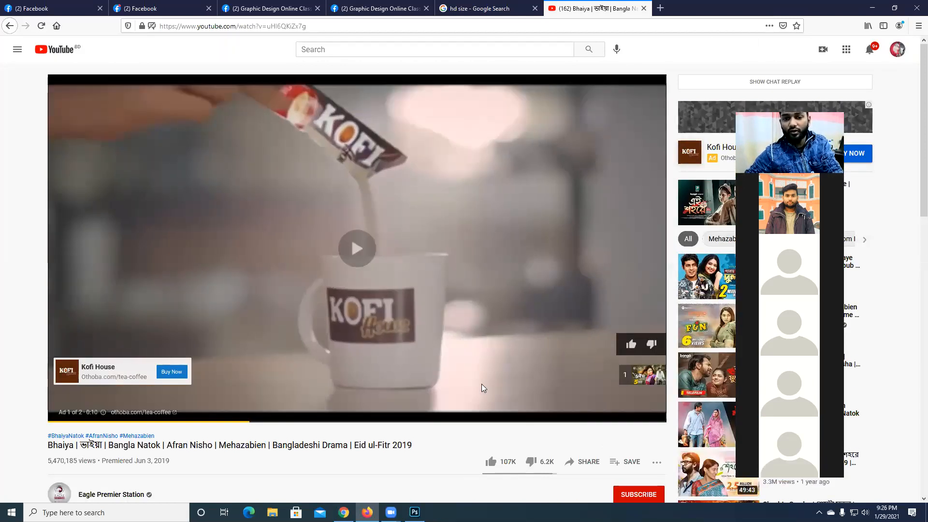
left_click(481, 383)
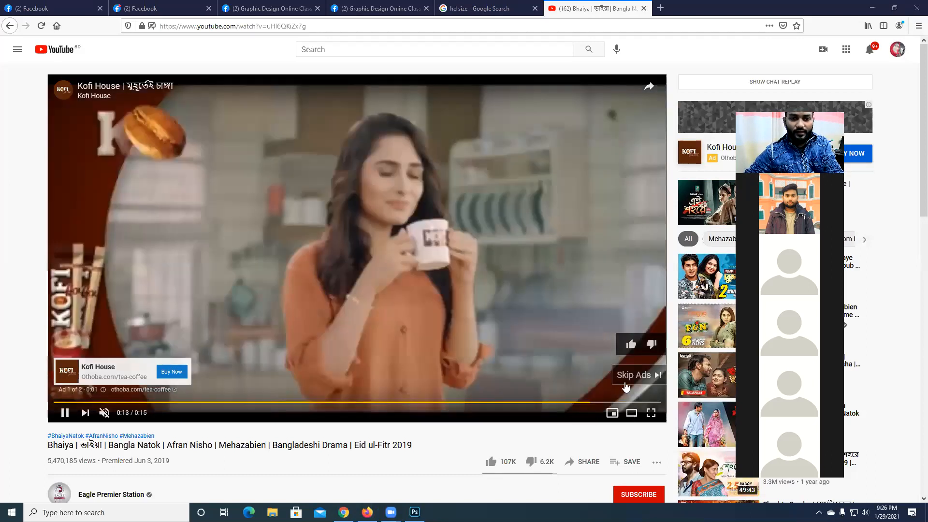
- Skip the ads and set the Bhaiya video's quality to 1080p
left_click(625, 381)
left_click(625, 382)
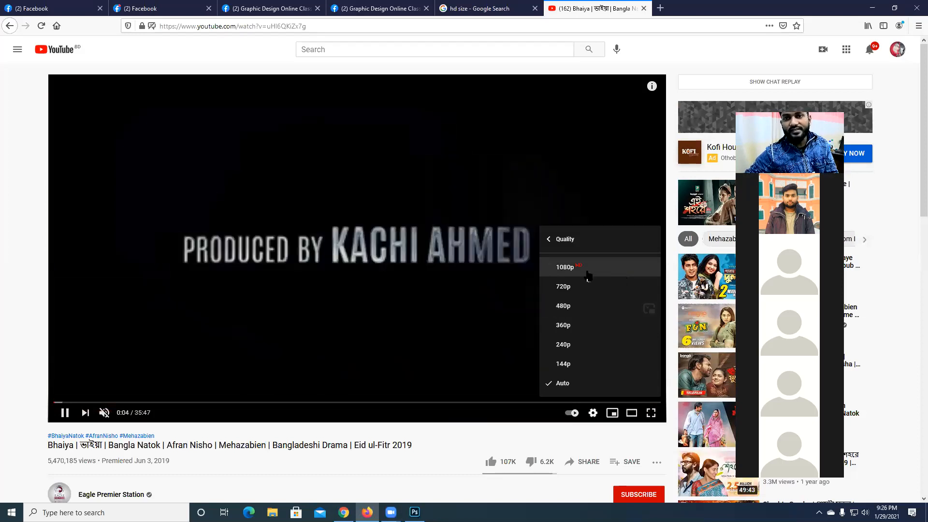
left_click(588, 275)
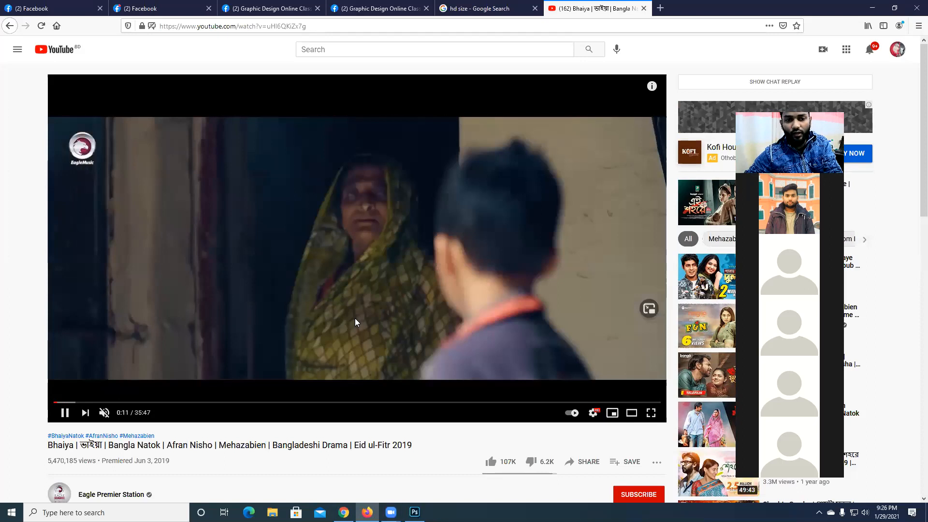
- Pause the Bhaiya video and set its quality to 720p
left_click(355, 318)
left_click(593, 413)
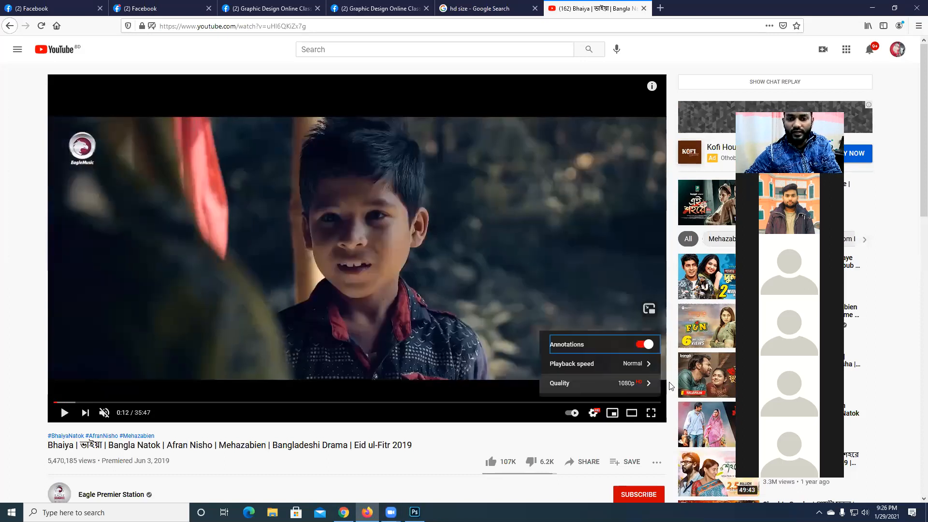
left_click(650, 385)
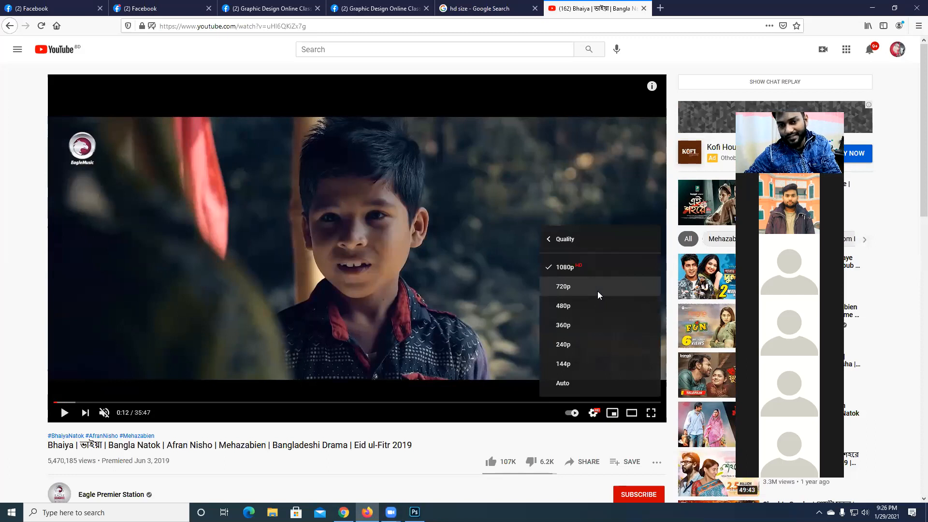
left_click(598, 292)
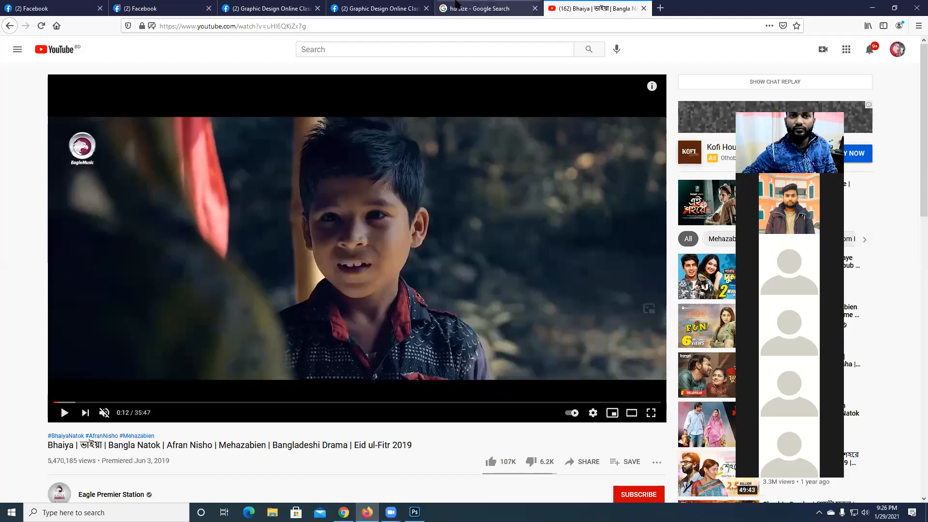
- Return to the "hd size" Google results and highlight the pixel dimensions listed for 1080p and 720p
left_click(460, 8)
scroll(230, 281, "up", 3)
left_click_drag(199, 223, 225, 223)
left_click(255, 223)
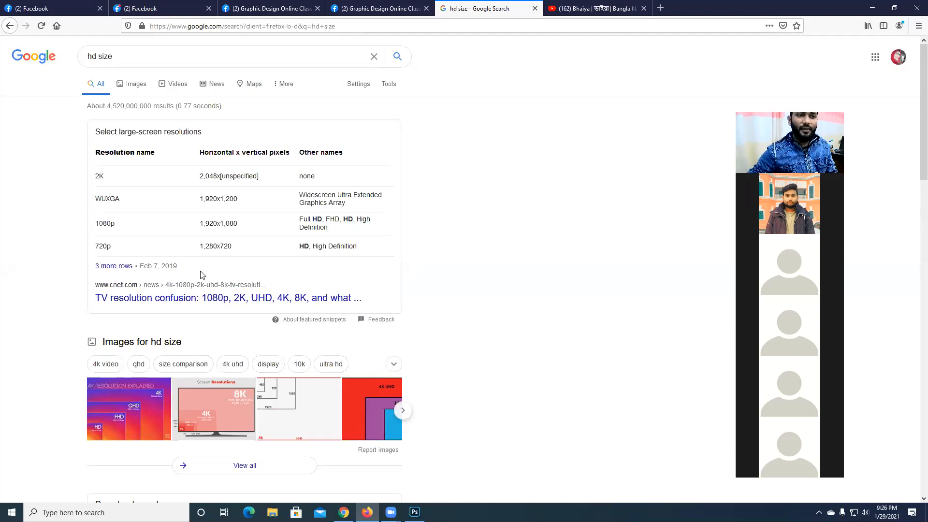
left_click_drag(192, 248, 237, 253)
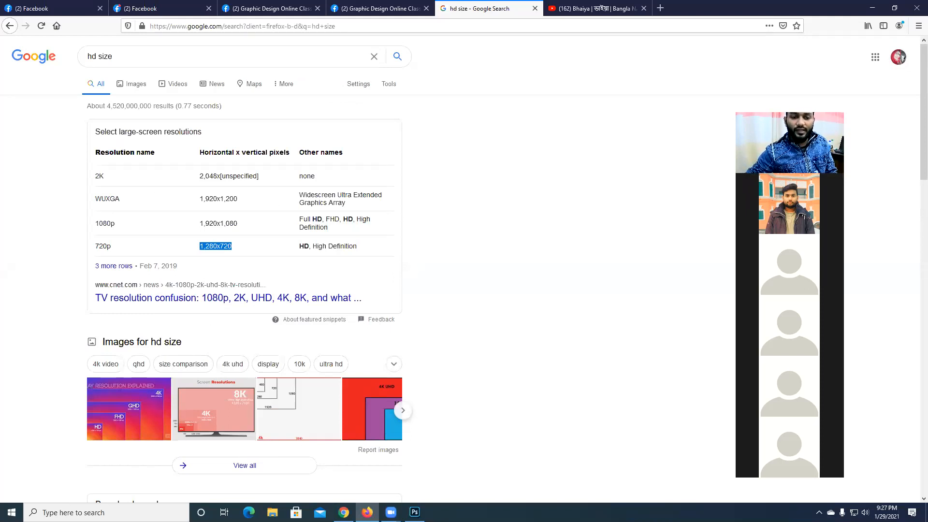
- Switch to Photoshop and set the new document's width to 1280 and height to 720 pixels
left_click(414, 512)
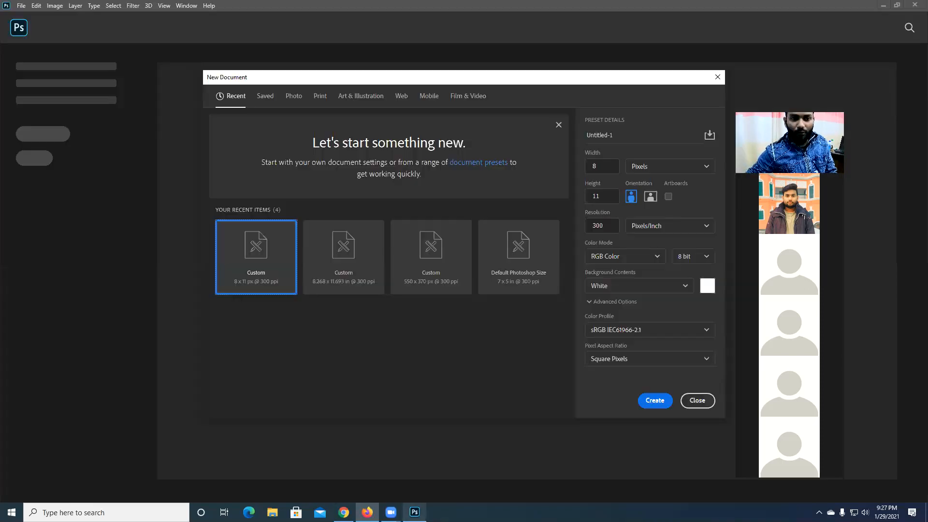
double_click(617, 167)
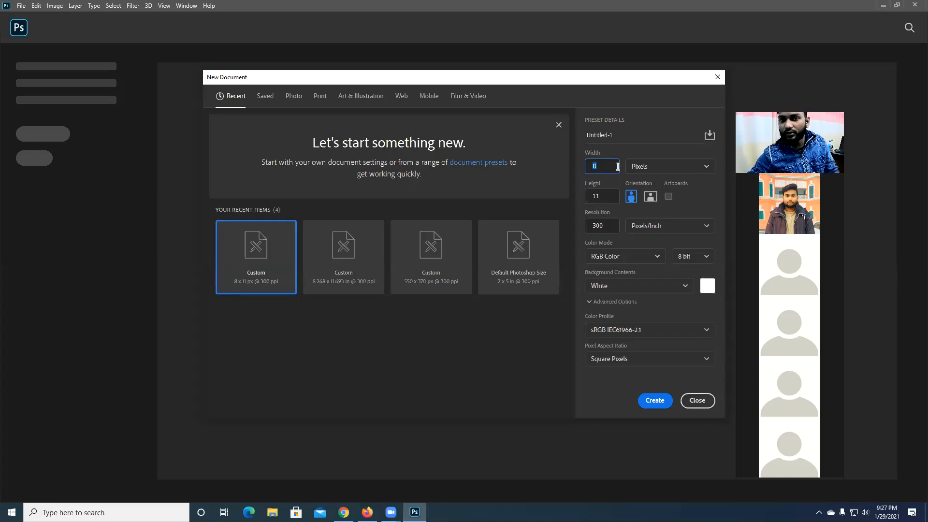
type("1280")
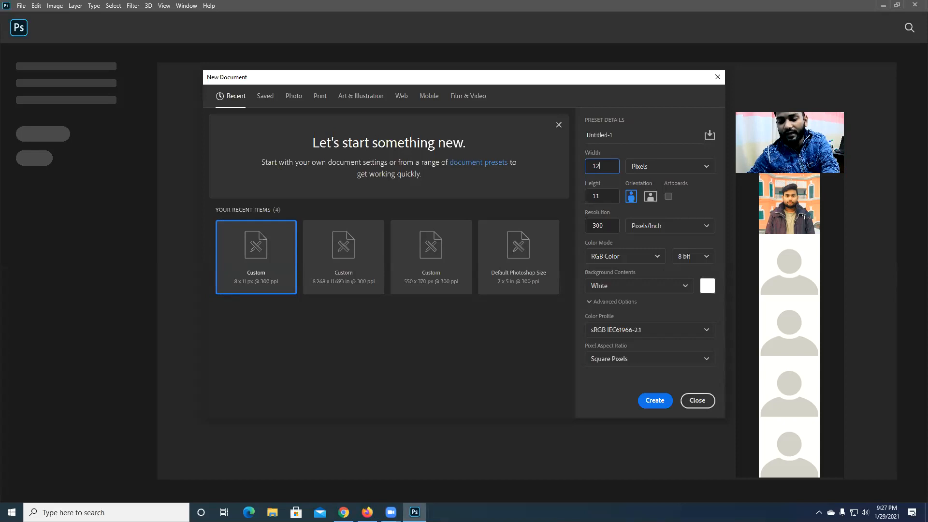
key("Tab")
key("BackSpace")
key("BackSpace")
type("720")
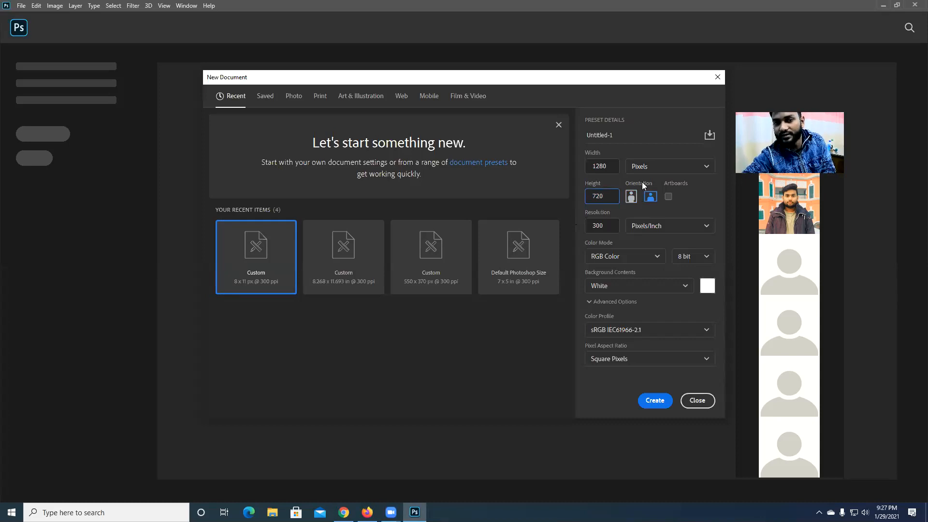
- Set the resolution to 72 pixels/inch, keep the RGB Color mode, and create the document
key("Tab")
type("72")
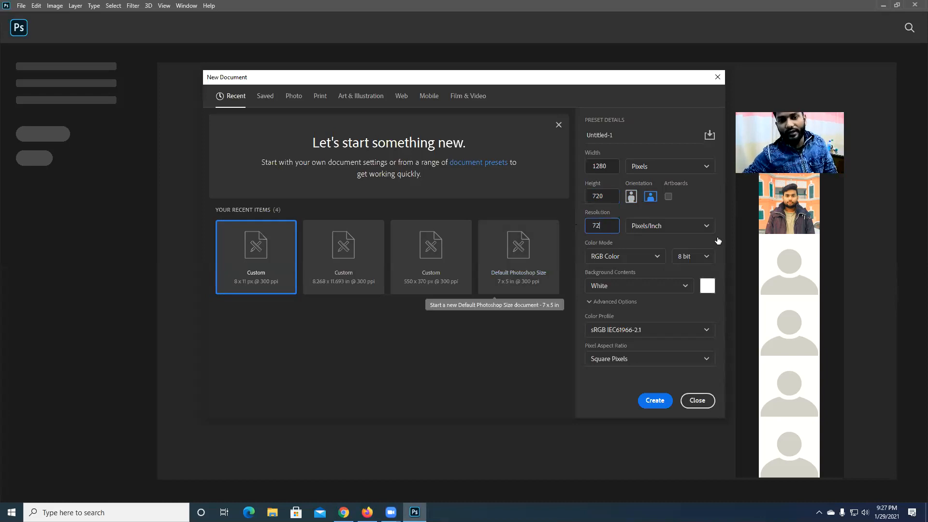
left_click(627, 259)
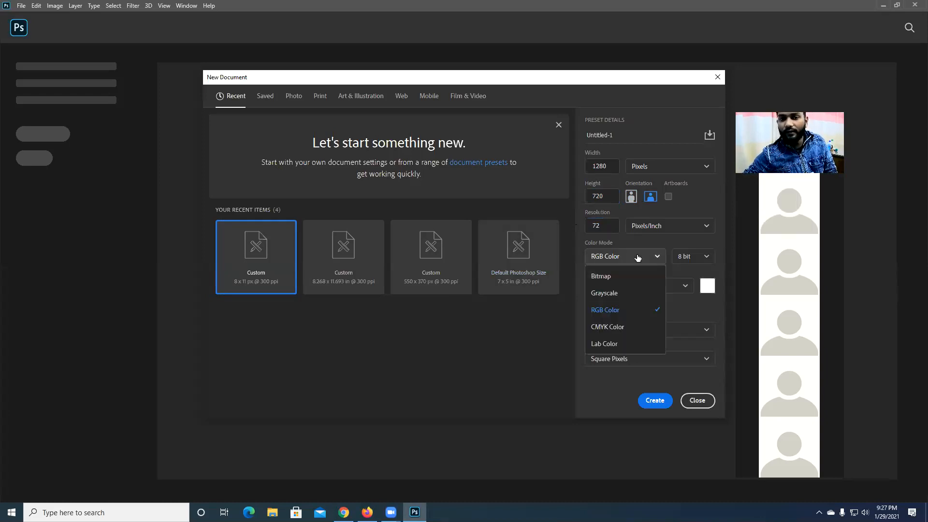
left_click(618, 313)
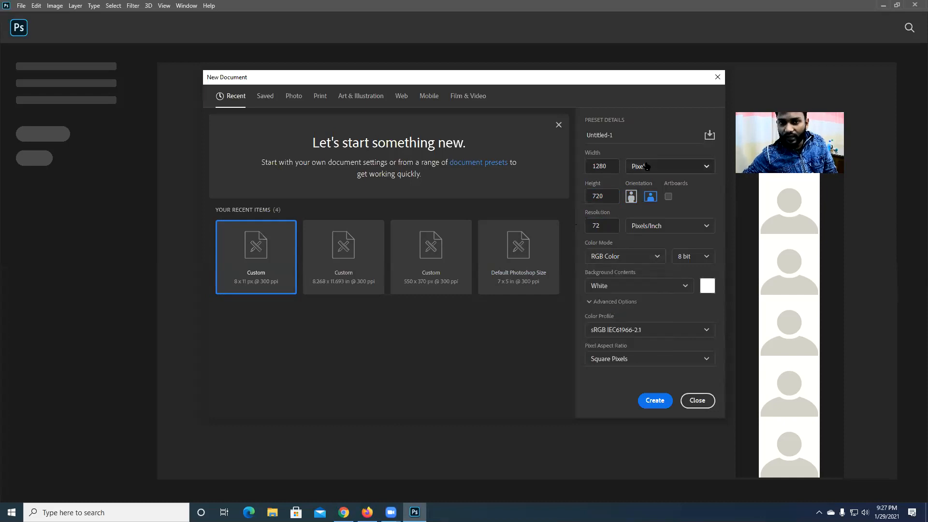
left_click(654, 401)
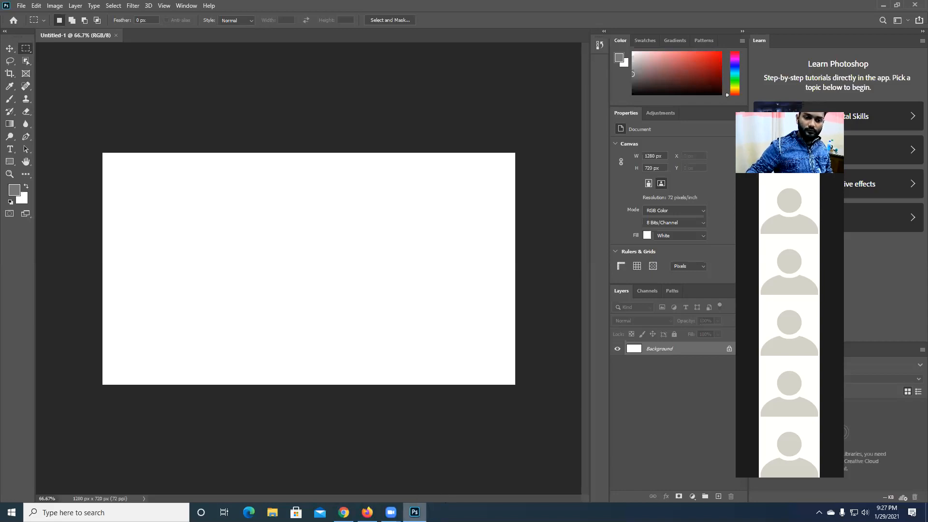
- Return to the Google results and examine the resolution names and pixel dimensions, highlighting the 1080p and 720p rows
left_click(415, 513)
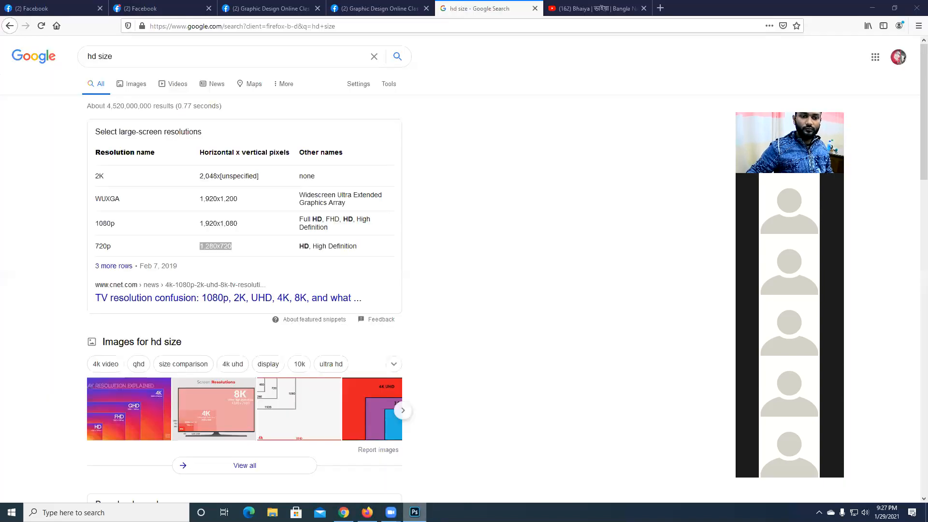
left_click(248, 249)
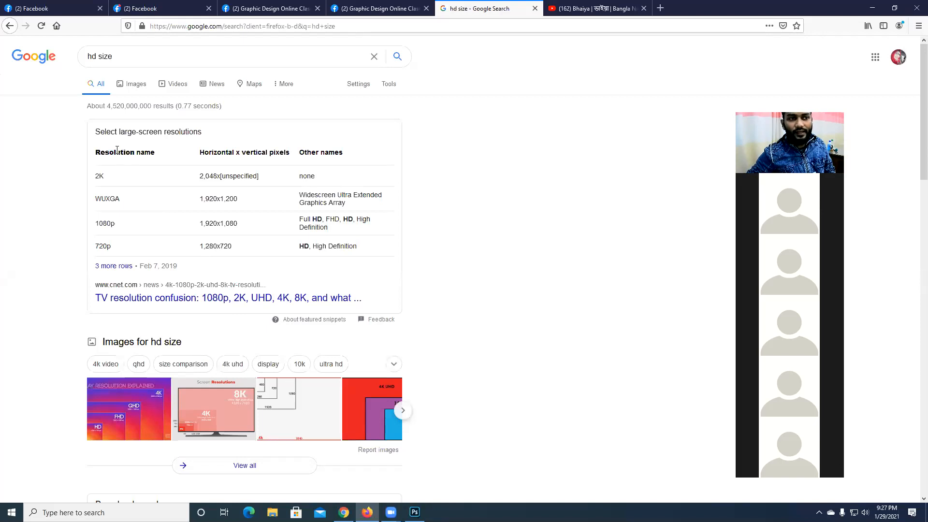
left_click_drag(158, 154, 91, 155)
left_click_drag(159, 154, 94, 153)
left_click(108, 199)
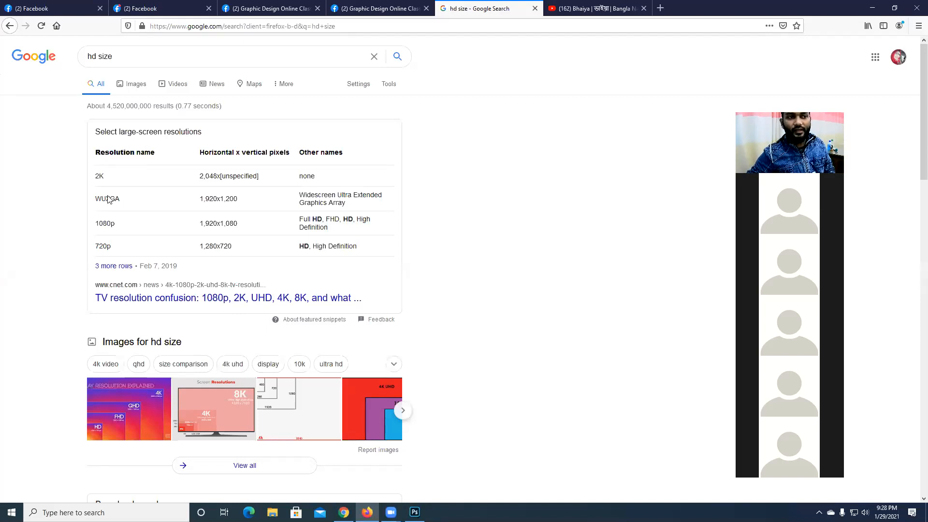
left_click_drag(247, 226, 223, 225)
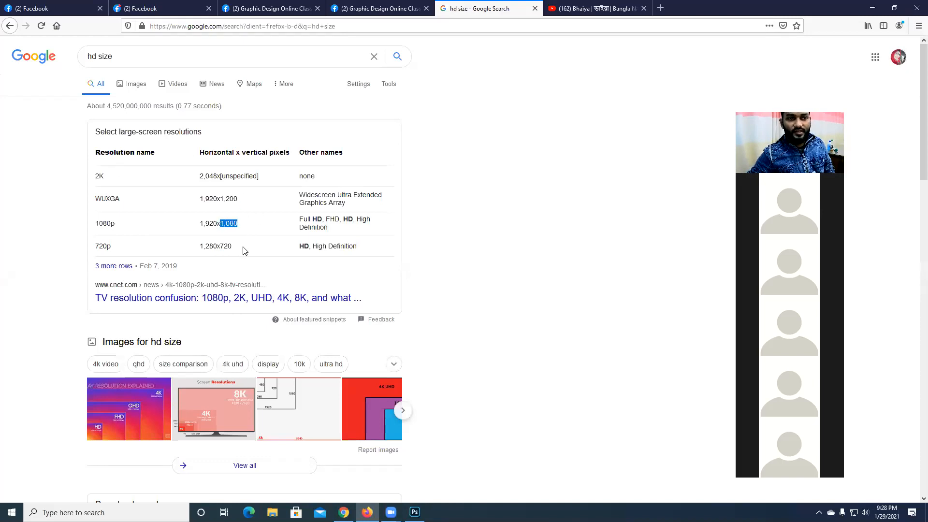
left_click_drag(244, 250, 217, 246)
left_click_drag(113, 246, 85, 244)
left_click(122, 243)
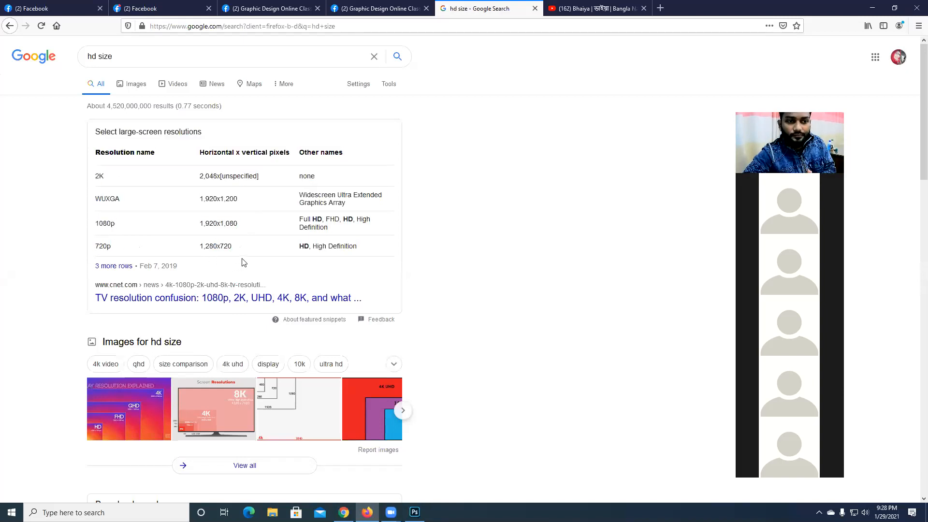
- Open the CNET article on TV resolution confusion and examine its 8K, 4K and HD comparison image
left_click(224, 297)
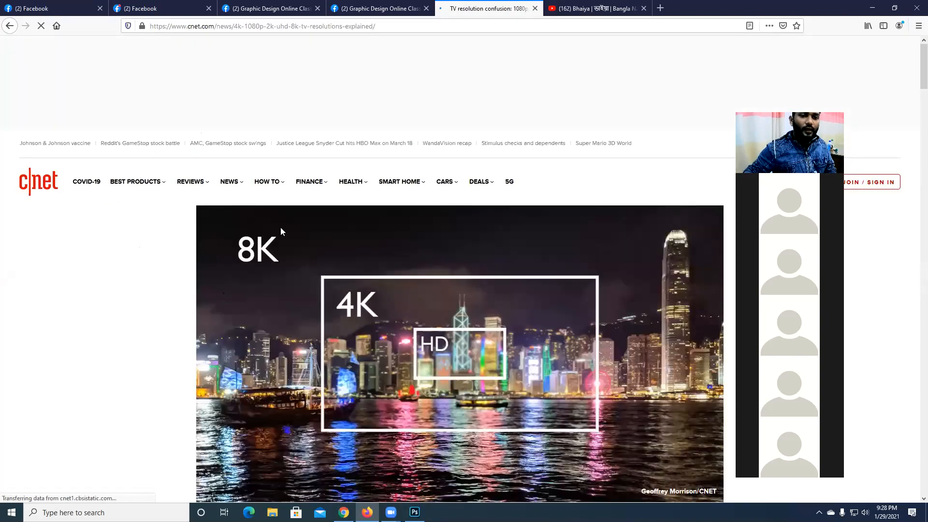
scroll(285, 229, "down", 4)
scroll(291, 232, "up", 2)
scroll(291, 232, "down", 1)
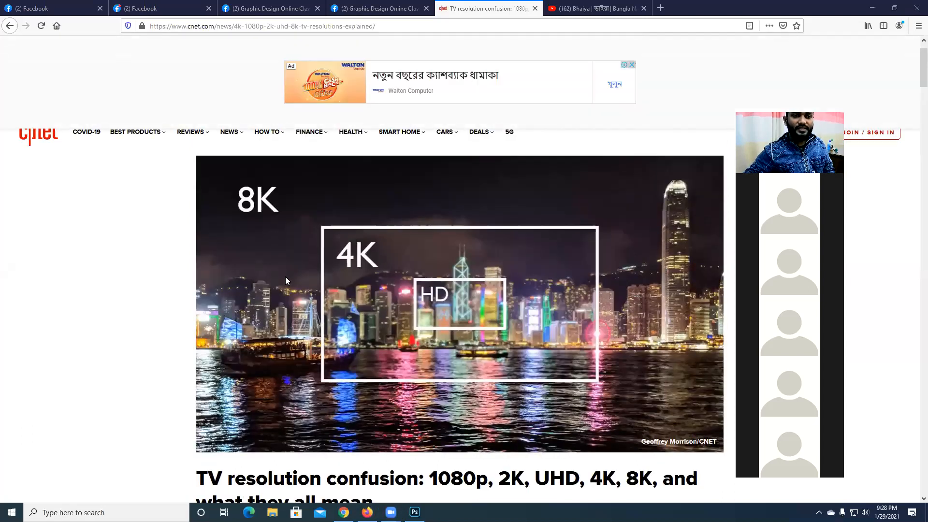
scroll(285, 277, "down", 3)
scroll(381, 282, "up", 2)
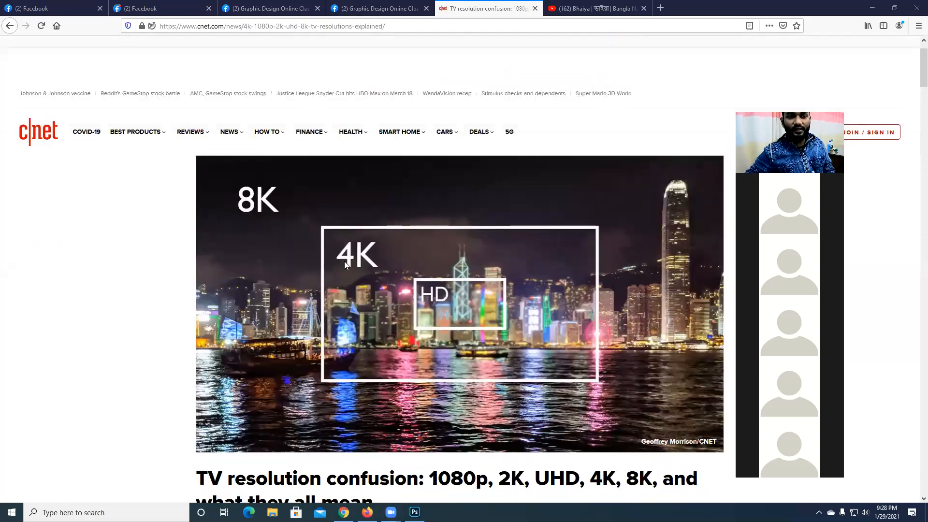
- Read the article's quick answers and highlight the pixel dimensions given for 4K
scroll(225, 262, "down", 3)
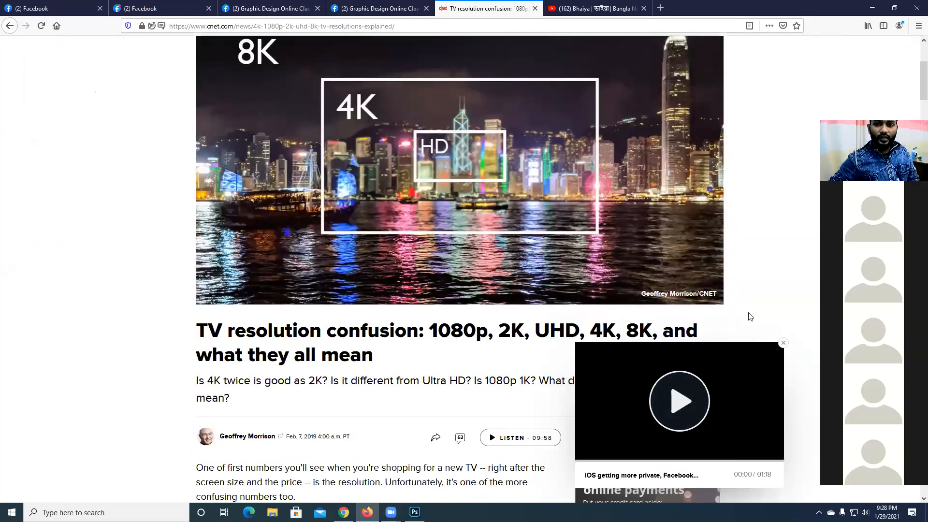
scroll(753, 319, "down", 4)
scroll(782, 346, "down", 4)
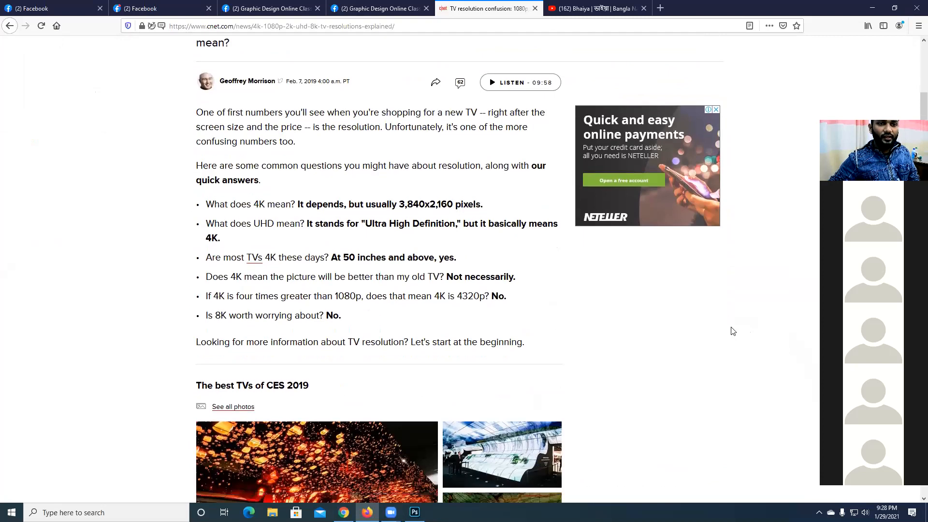
left_click_drag(256, 165, 286, 165)
left_click_drag(396, 165, 422, 164)
left_click(432, 166)
double_click(431, 166)
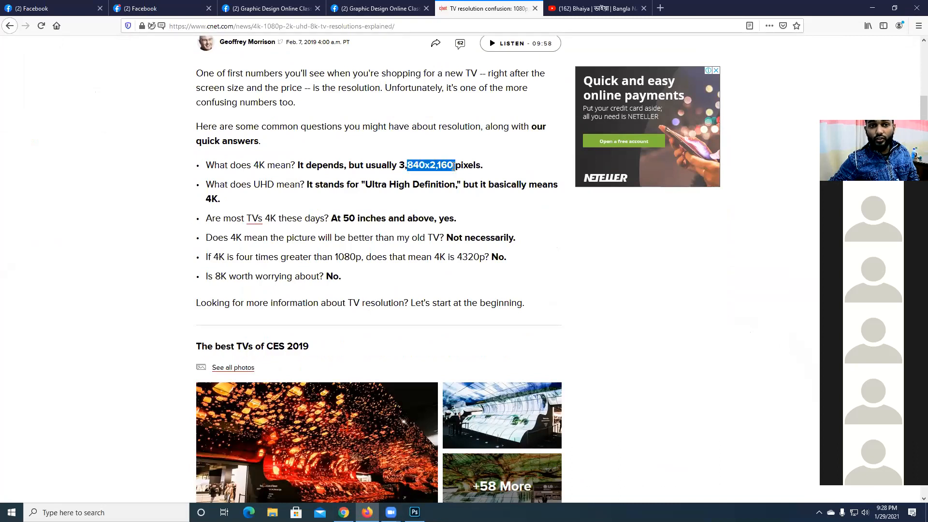
left_click(492, 163)
- Examine the article's large-screen resolutions table and read through the remaining sections to the end
scroll(487, 177, "down", 1)
scroll(447, 170, "down", 15)
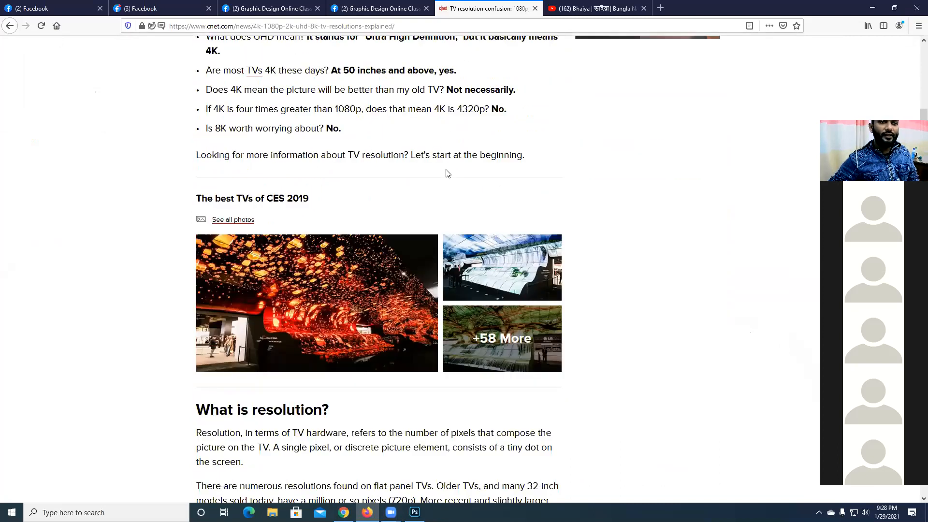
scroll(447, 170, "down", 3)
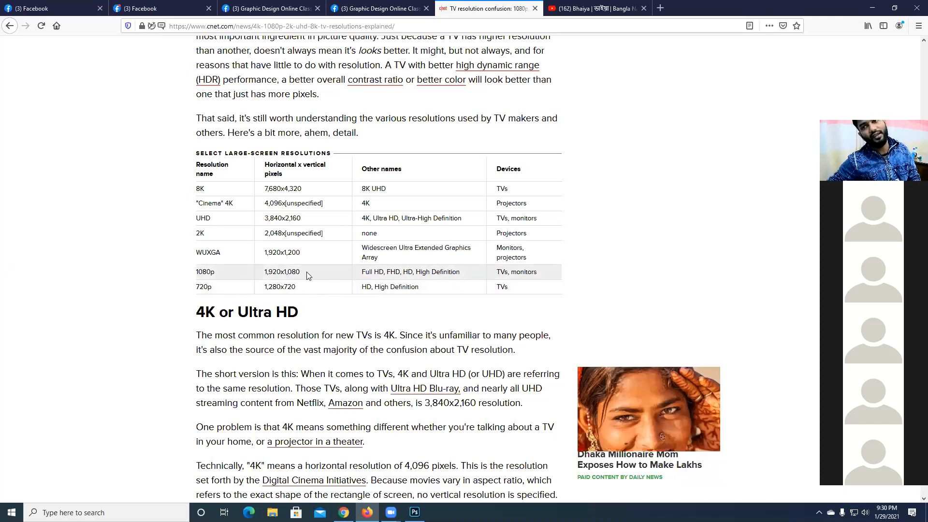
scroll(667, 271, "down", 15)
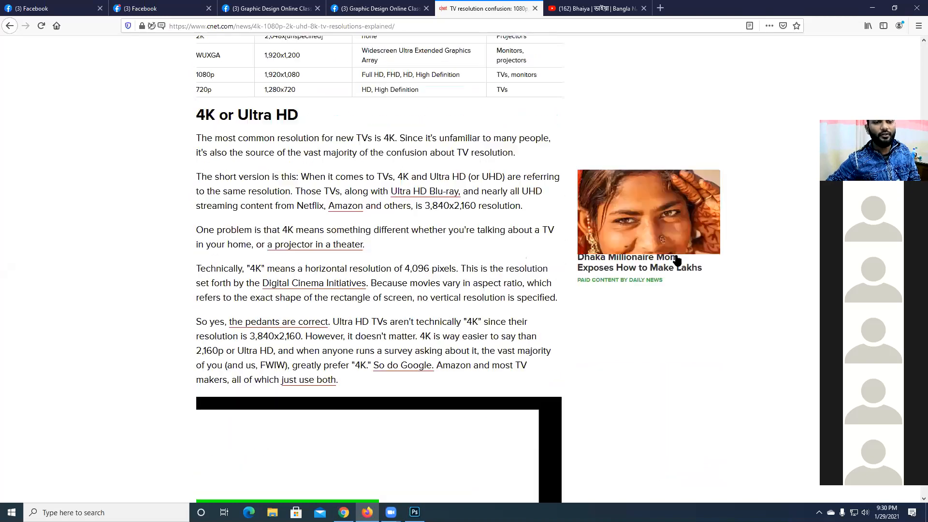
scroll(671, 263, "down", 20)
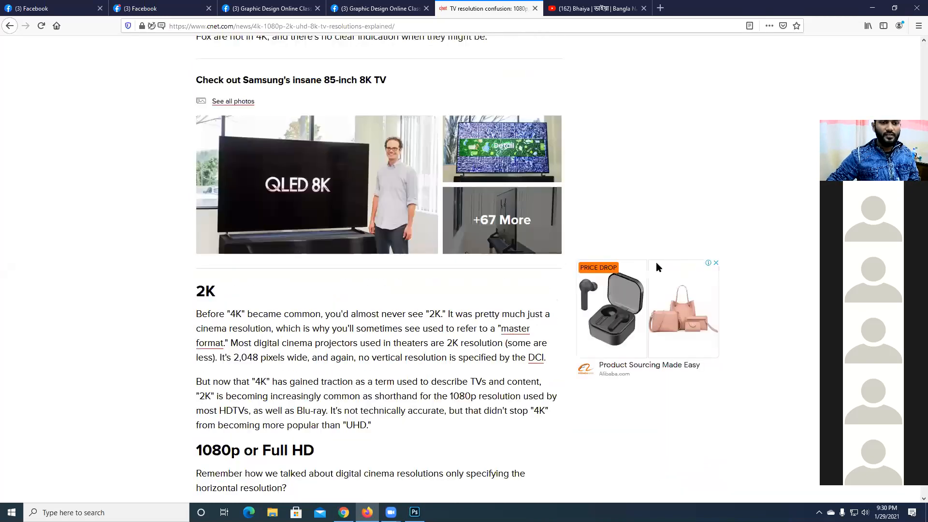
scroll(655, 265, "down", 20)
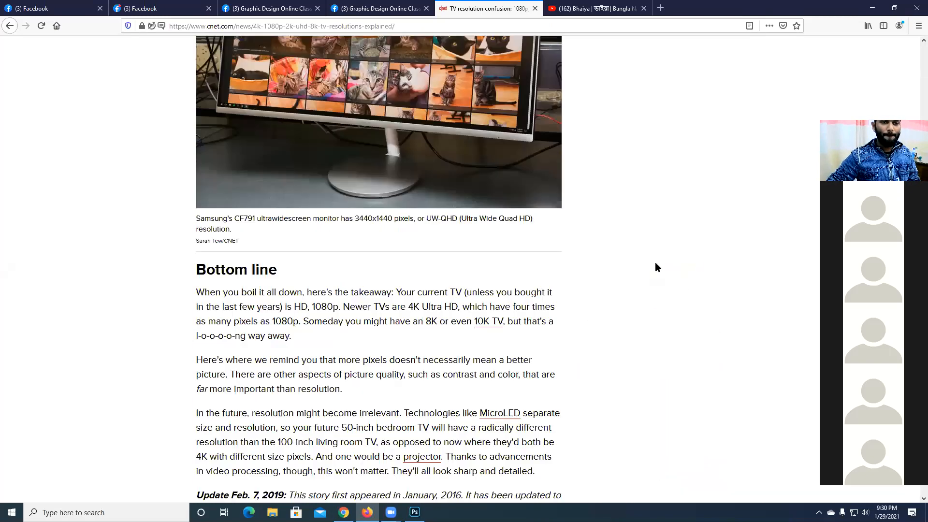
scroll(654, 262, "down", 5)
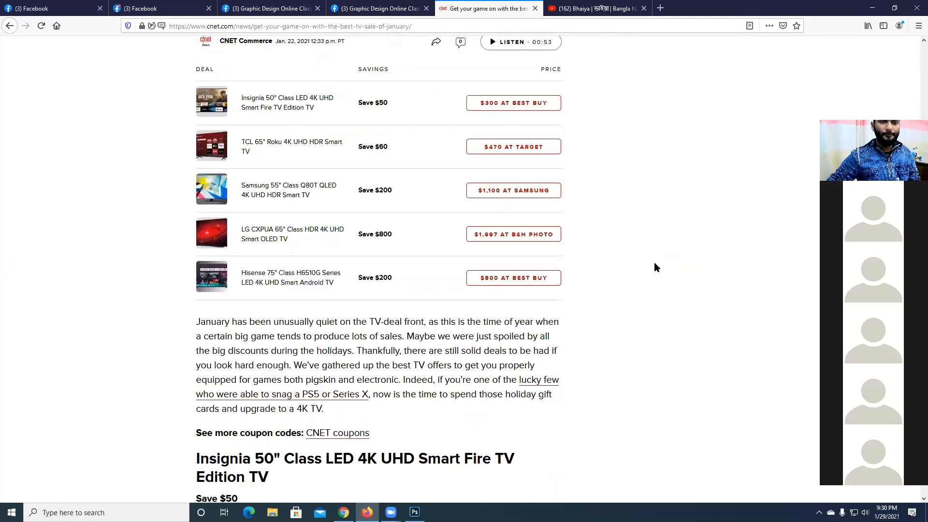
- Close the CNET and YouTube pages and put away the open Facebook chat windows
left_click(534, 8)
left_click(535, 8)
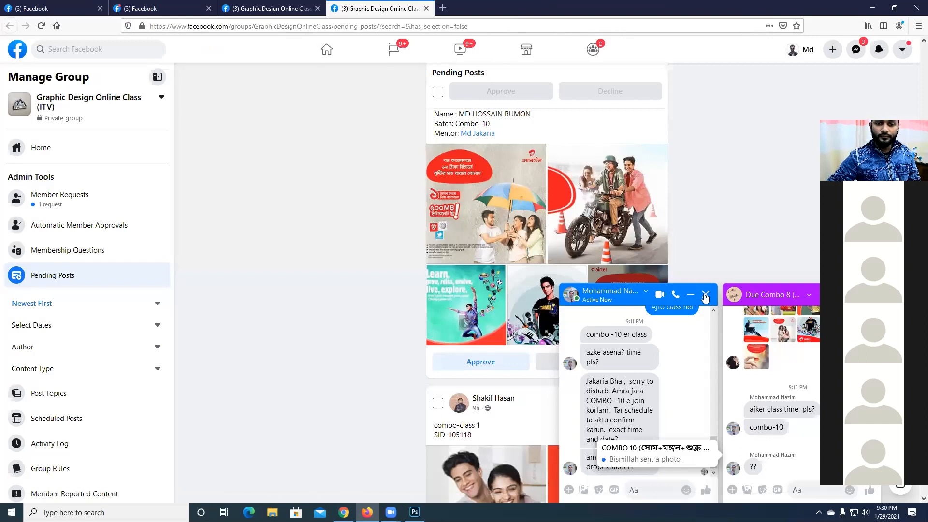
left_click(690, 294)
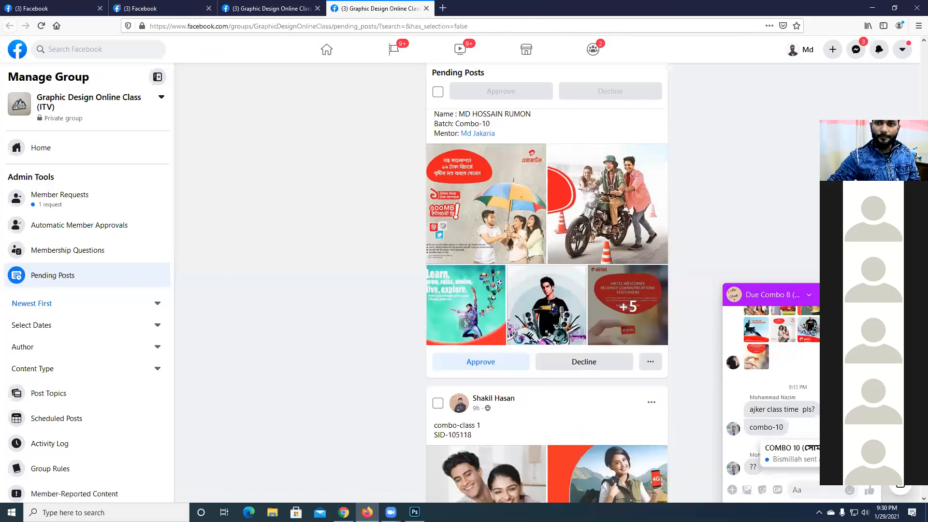
left_click(869, 294)
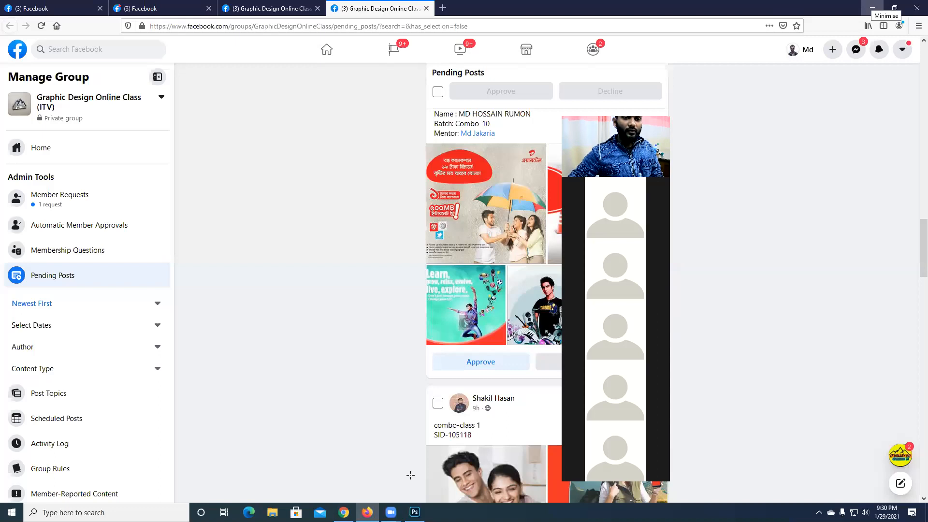
- View the blank document in Photoshop and switch back to the Facebook group page in Firefox
left_click(414, 512)
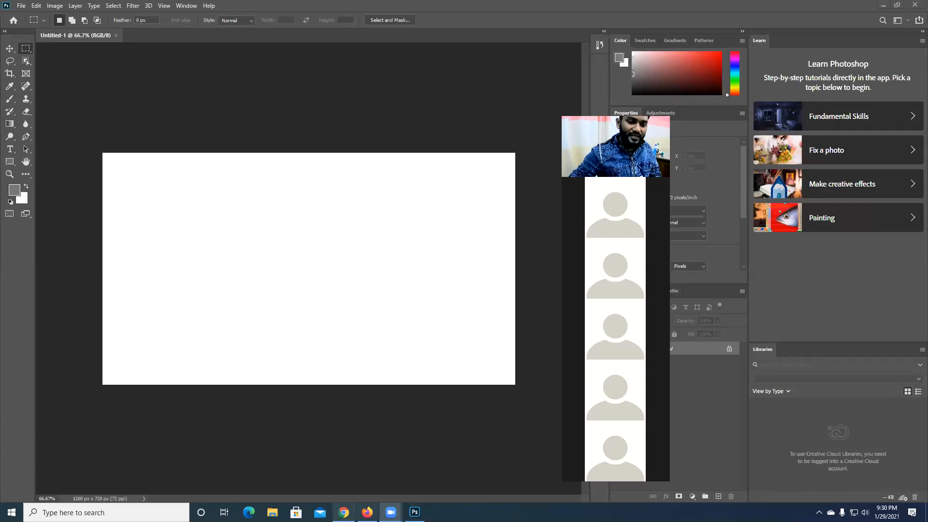
left_click(367, 513)
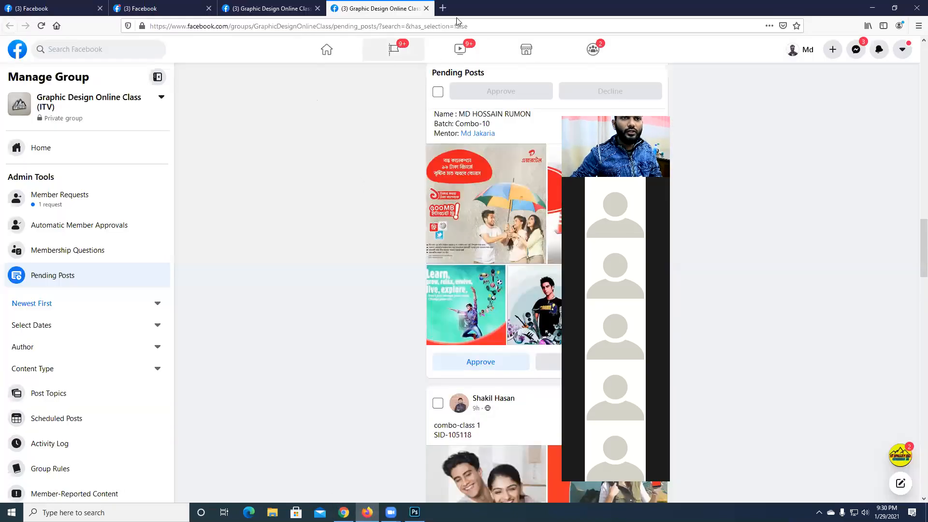
- Search Google for "hd size" in a new browser tab
left_click(443, 8)
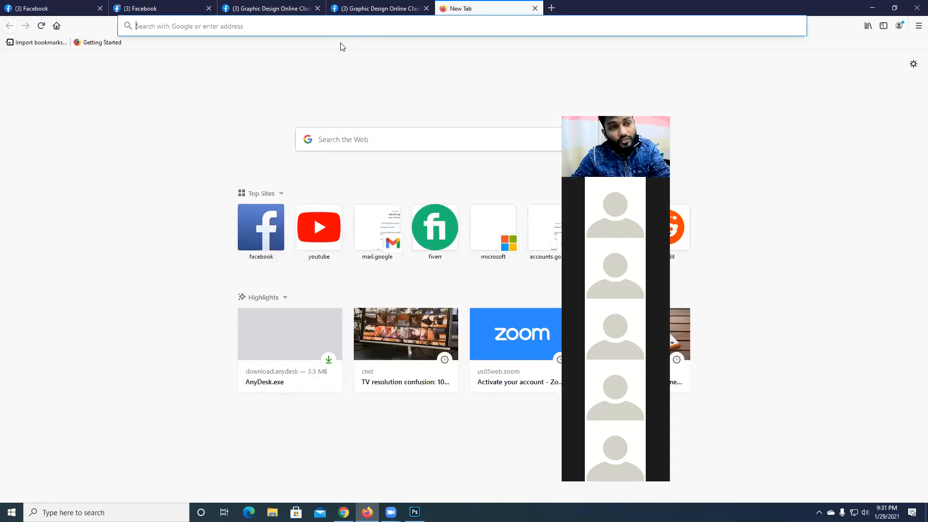
type("s")
key("BackSpace")
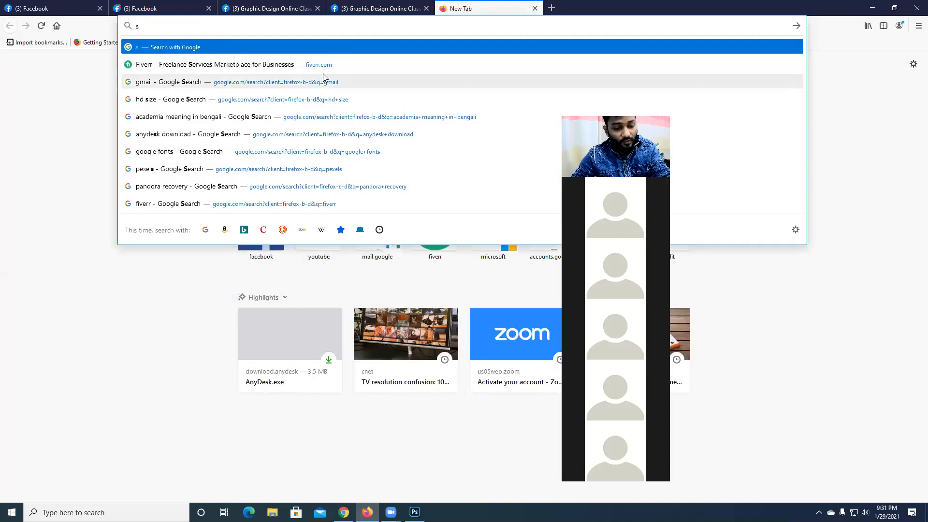
type("hi")
key("BackSpace")
key("BackSpace")
key("BackSpace")
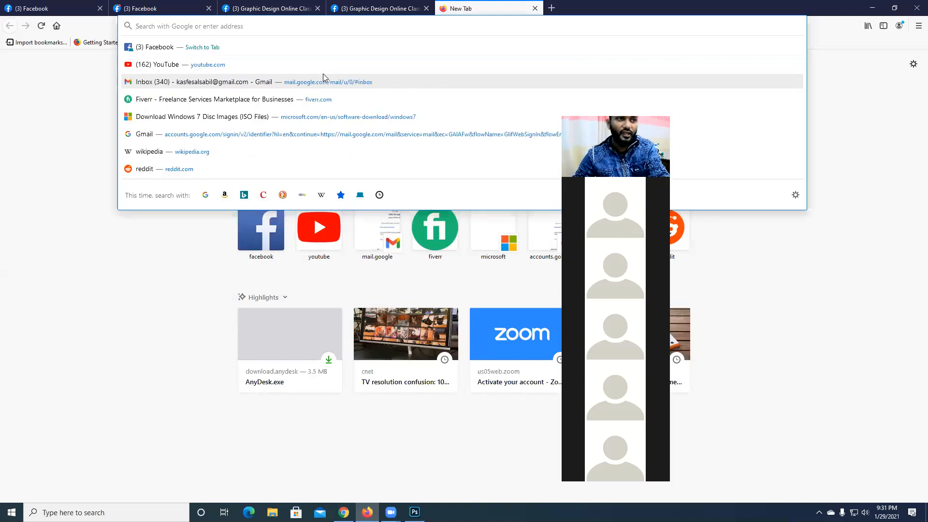
type("hd")
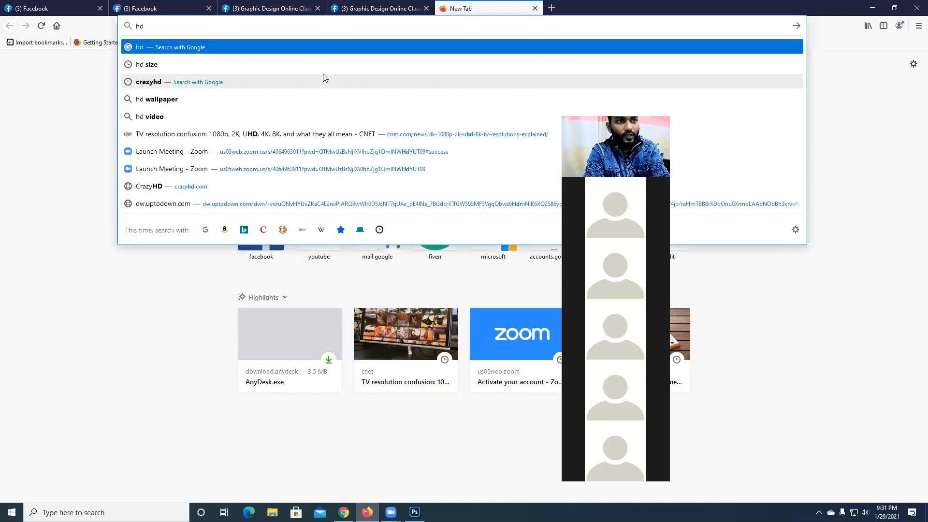
key("Down")
key("Return")
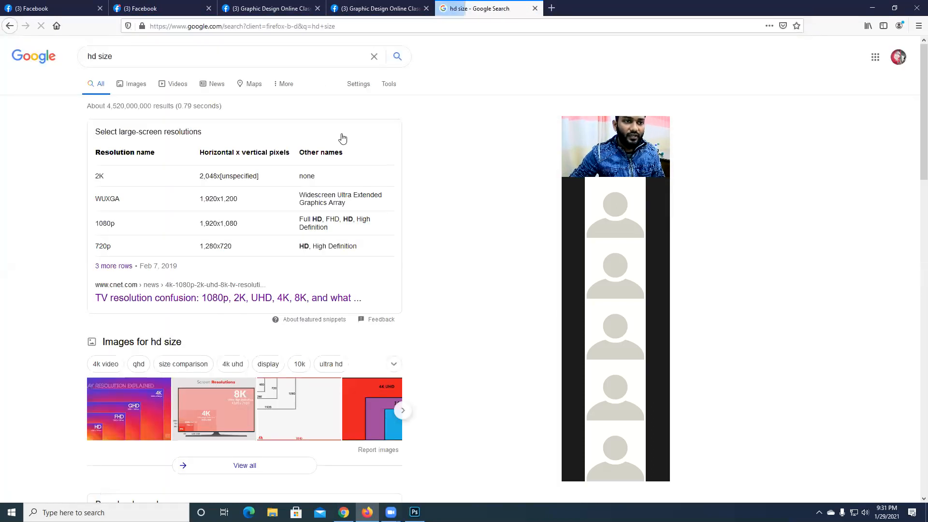
- Highlight the 720p pixel dimensions in the resolutions table, checking the open Photoshop document in between
left_click_drag(200, 246, 217, 247)
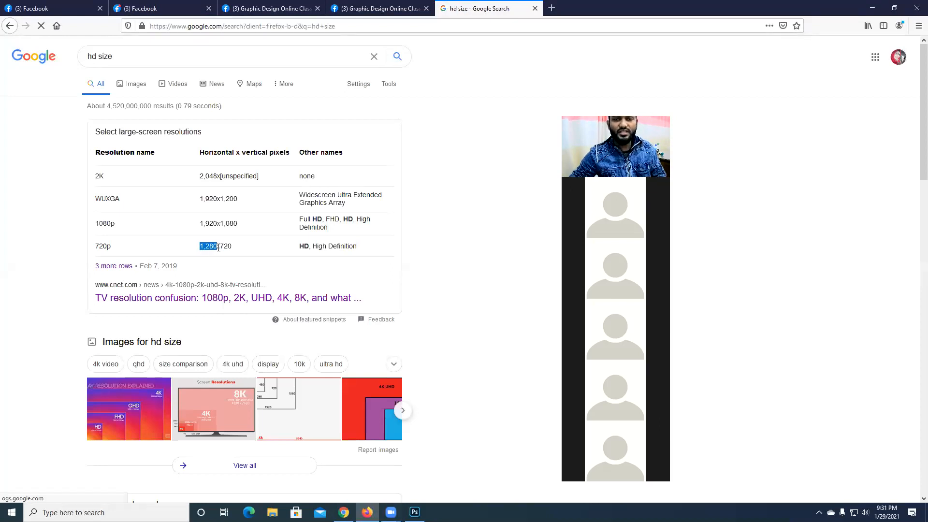
left_click(414, 512)
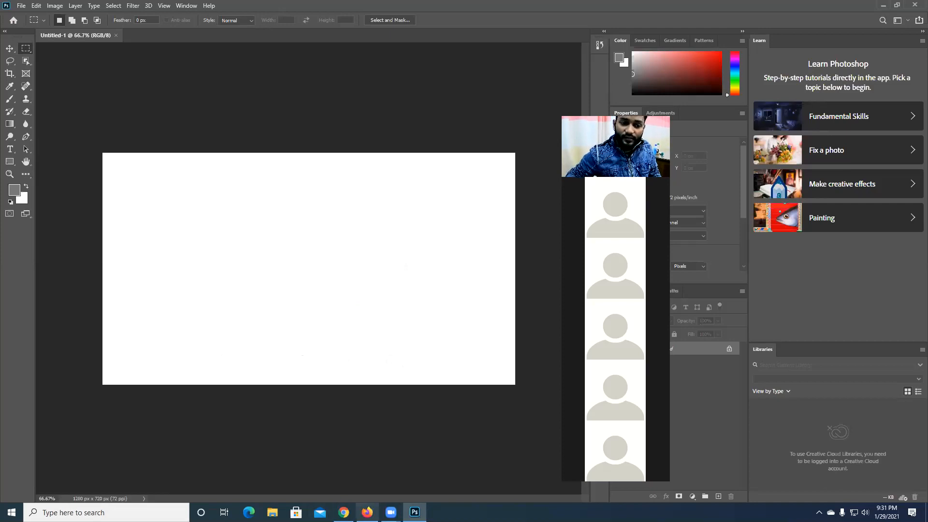
left_click(367, 512)
left_click(215, 244)
left_click_drag(193, 249, 234, 253)
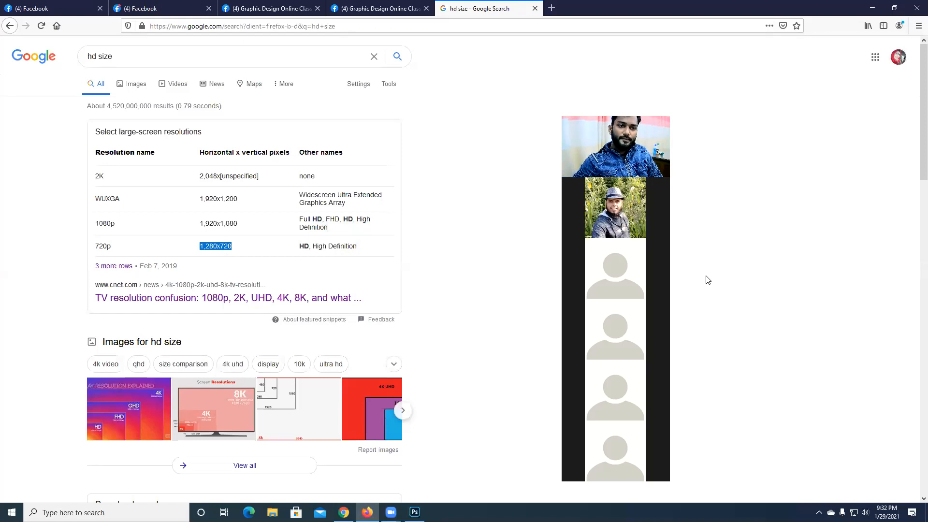
- Switch to Photoshop, close the untitled blank document and start setting up a new one
left_click(414, 512)
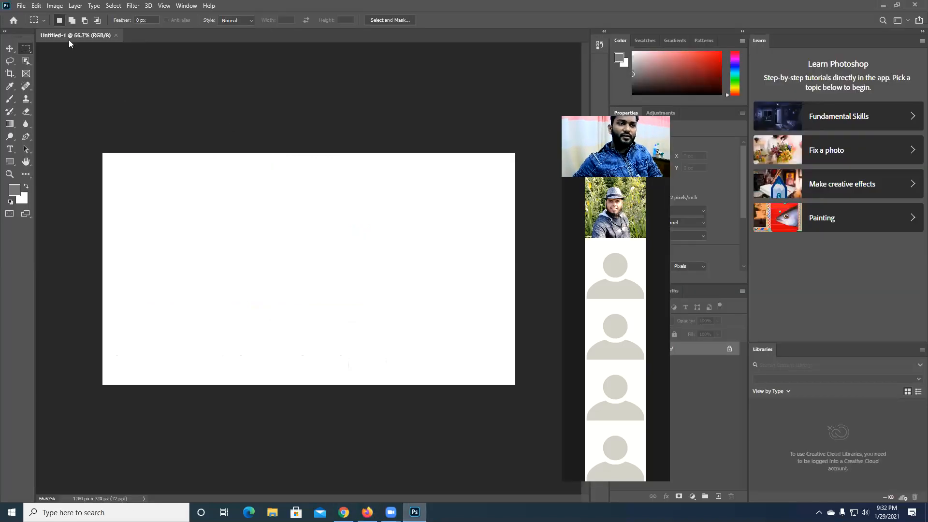
left_click(116, 35)
left_click(21, 6)
left_click(30, 16)
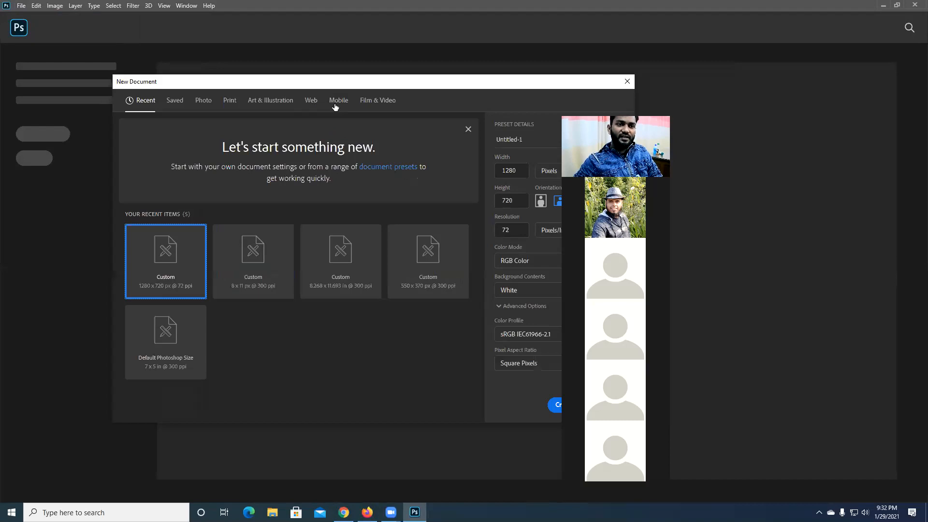
- Look through the Web and Print document presets and return to the recent items
left_click(311, 100)
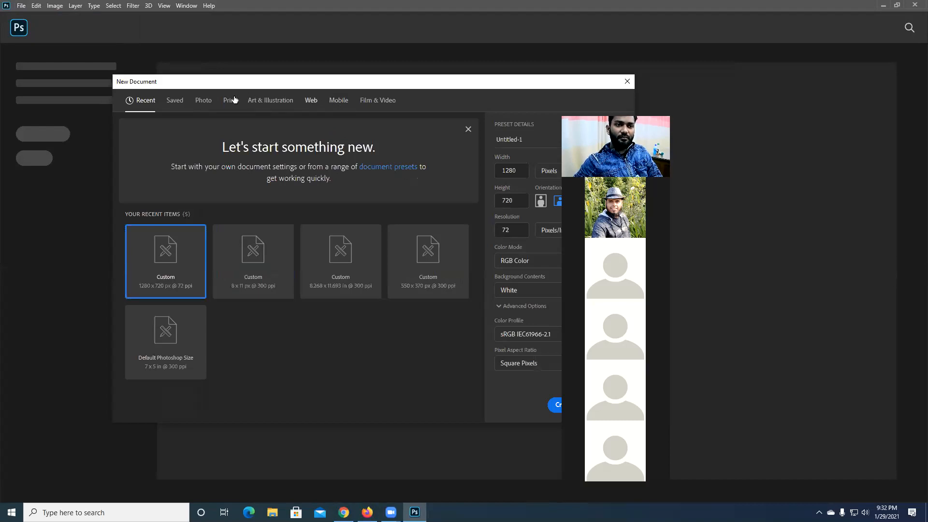
left_click(230, 101)
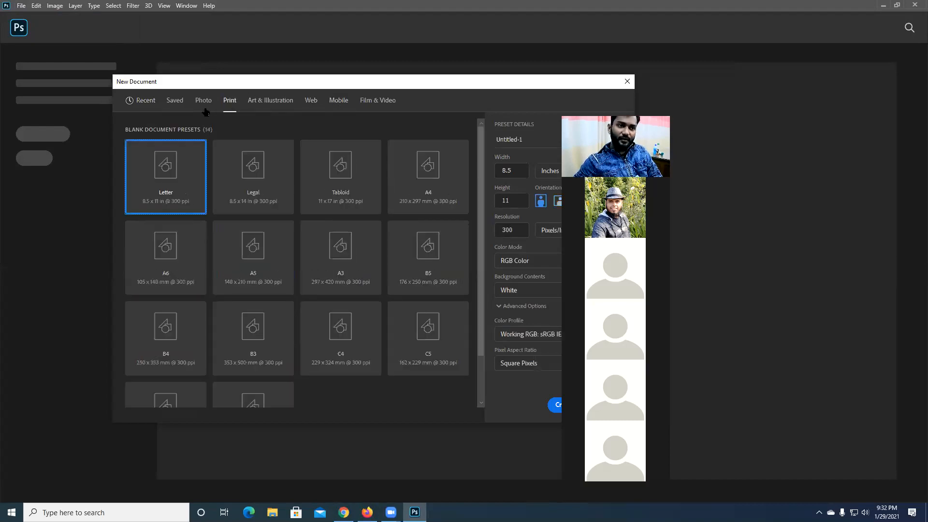
left_click(146, 101)
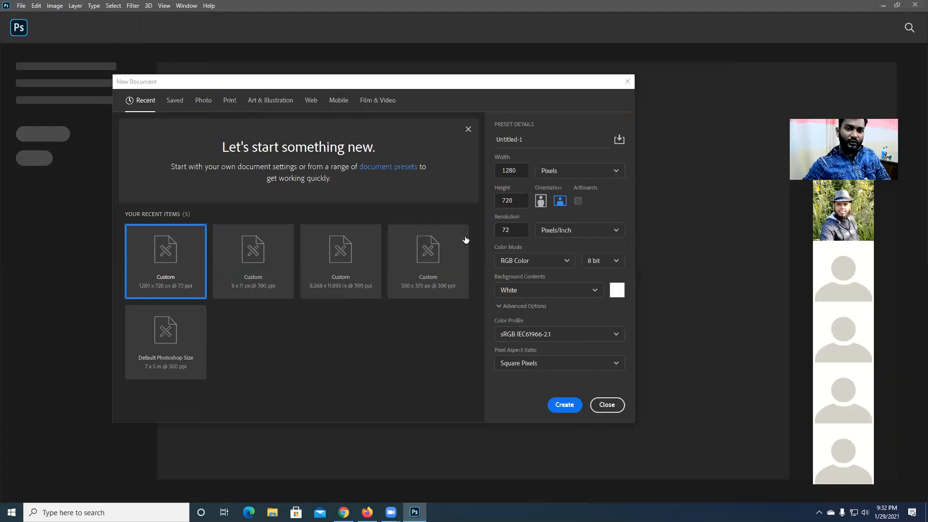
- Try inches as the new document's width unit and switch it back to pixels
left_click(572, 179)
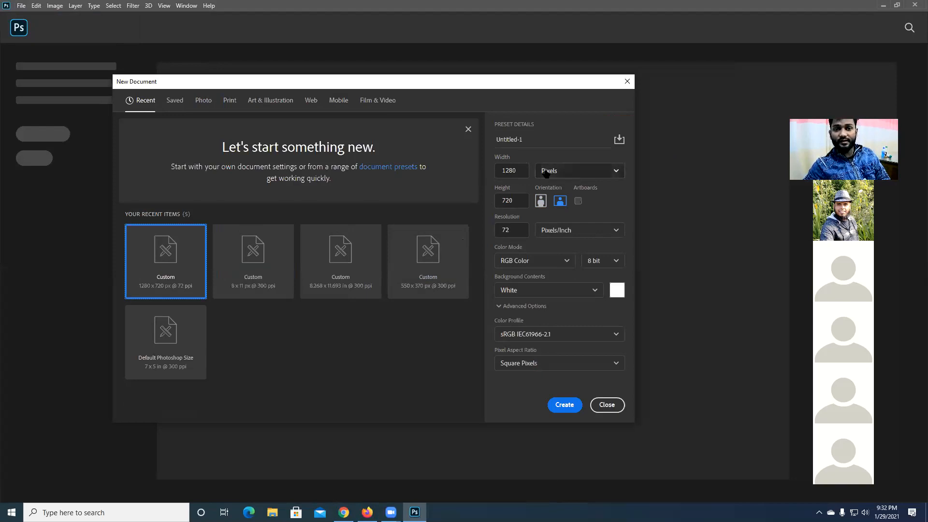
left_click(546, 173)
left_click(556, 208)
left_click(561, 176)
left_click(557, 209)
left_click(554, 170)
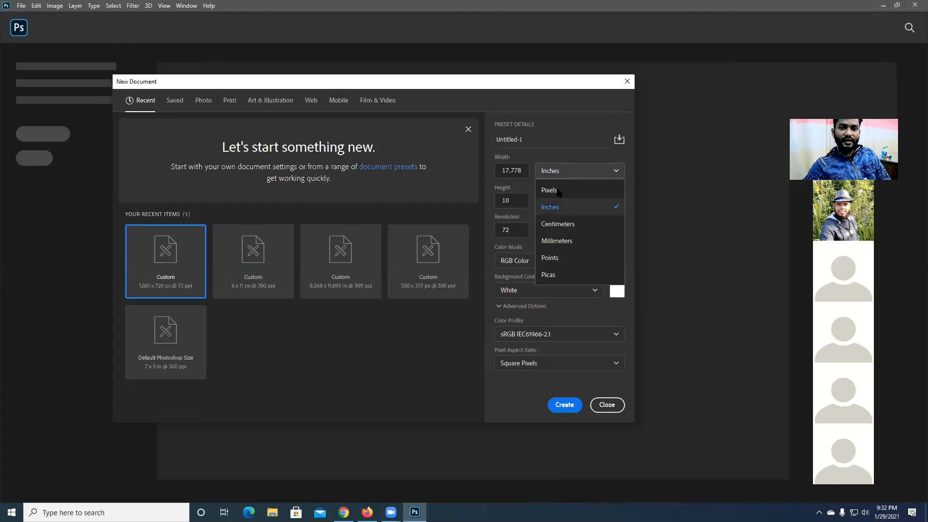
left_click(556, 192)
left_click(567, 175)
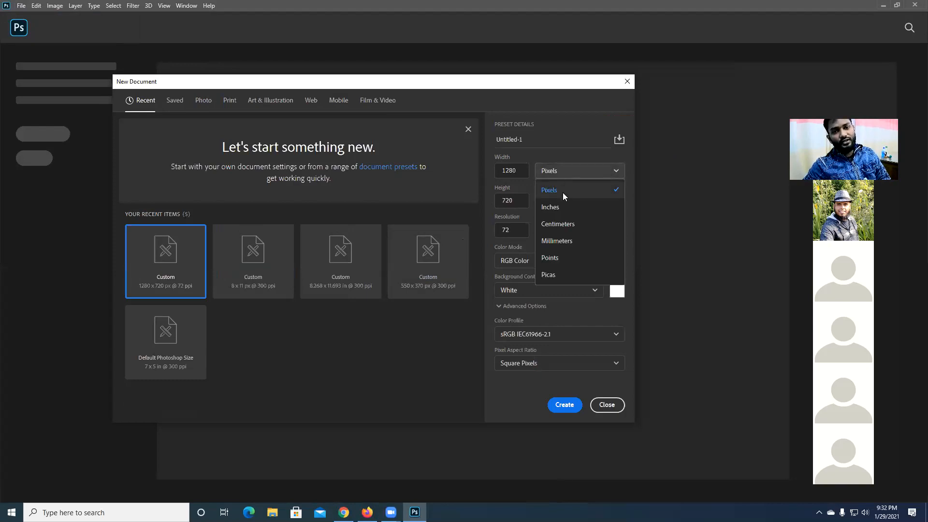
left_click(556, 192)
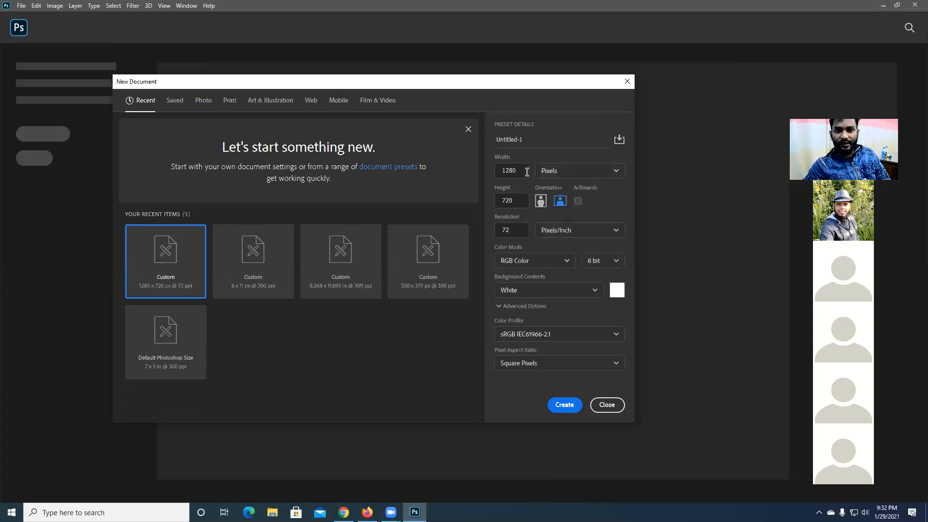
- Set the new document's width to 1280 pixels
left_click_drag(519, 170, 487, 170)
type("0")
key("BackSpace")
type("12")
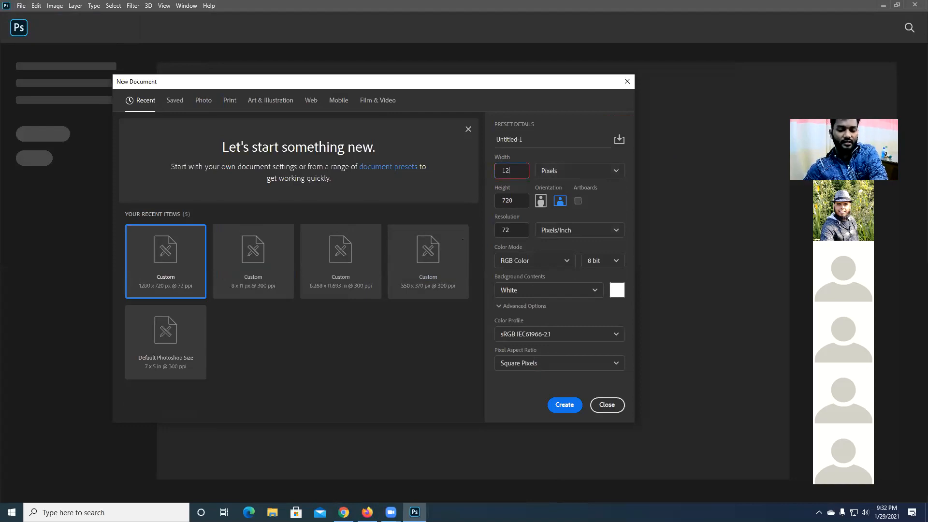
type("80")
- Examine the new document's height and resolution values and the available color modes
left_click_drag(517, 200, 448, 199)
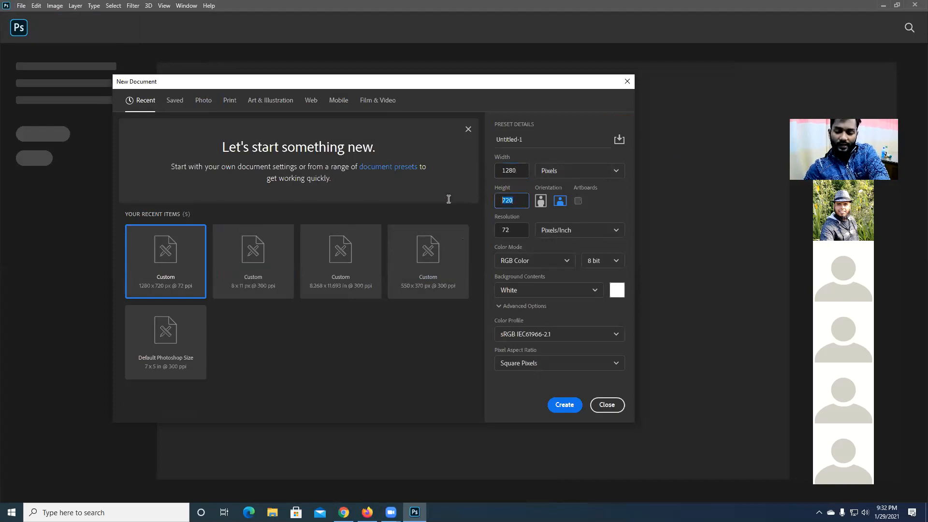
left_click_drag(515, 230, 471, 226)
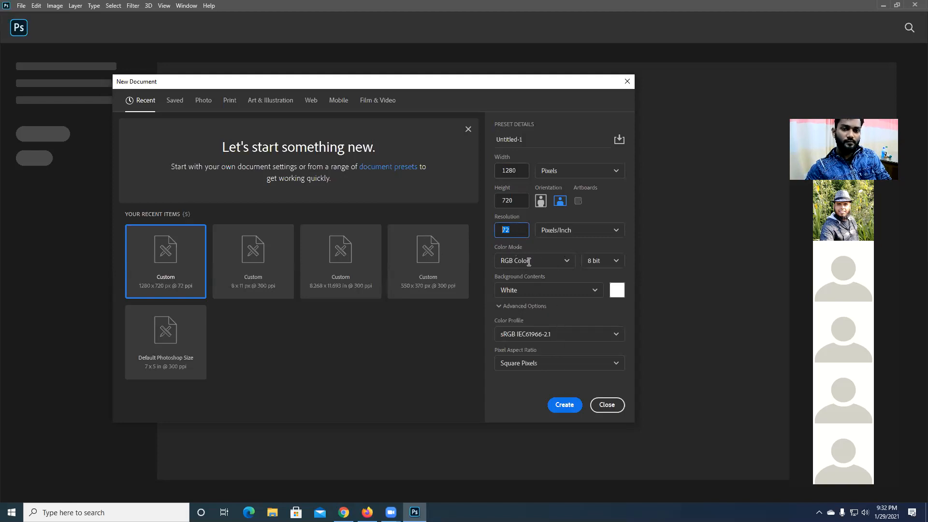
left_click(496, 262)
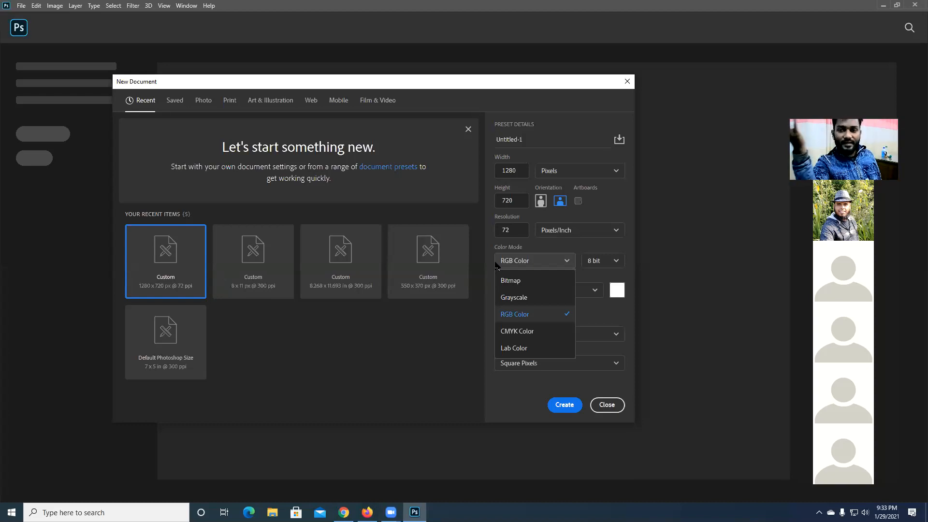
left_click(564, 199)
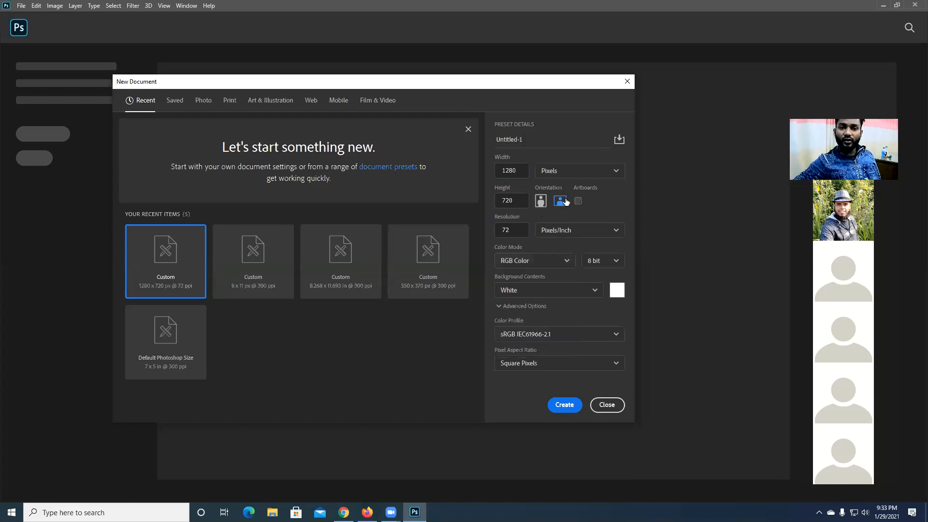
- Try portrait orientation for the new document and return it to landscape
left_click(498, 169)
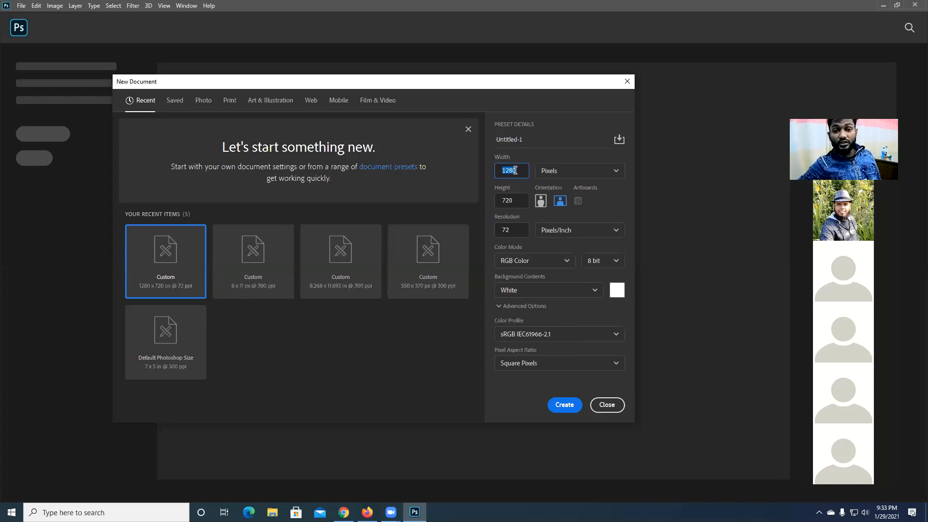
left_click(559, 202)
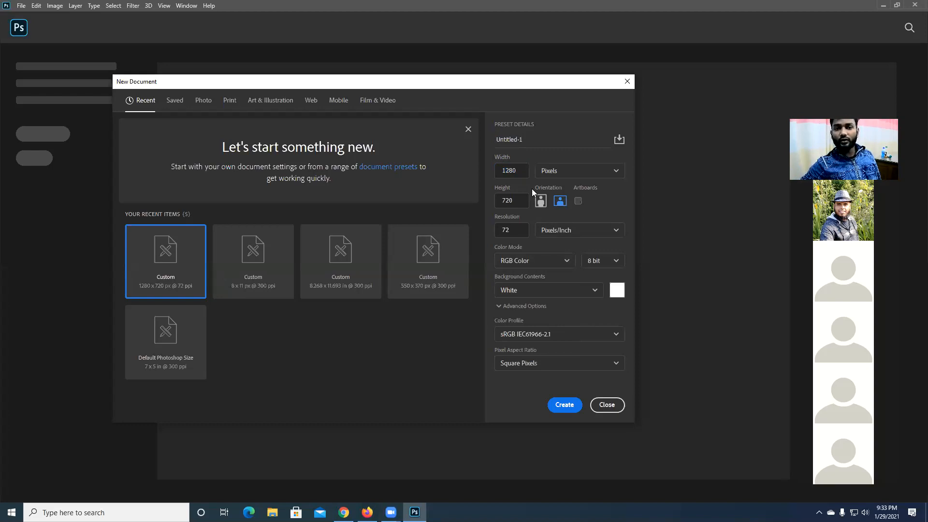
double_click(514, 173)
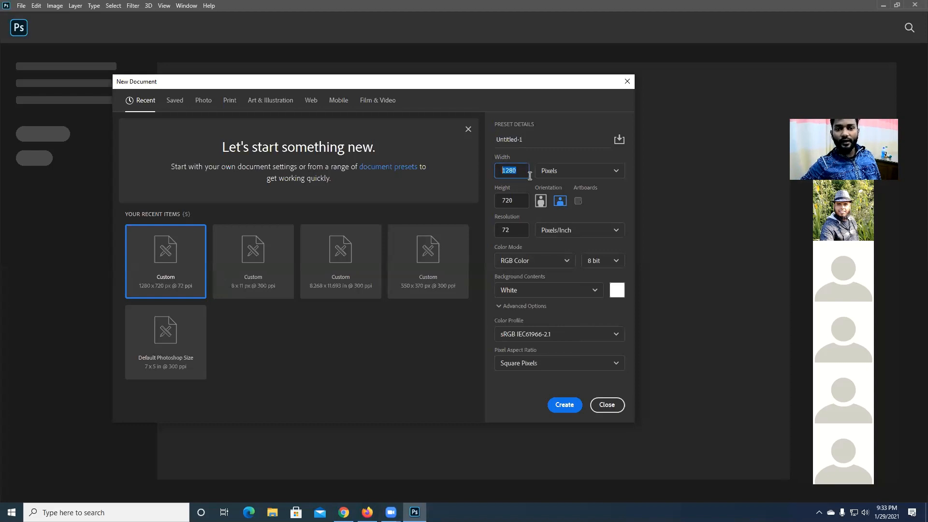
left_click(541, 202)
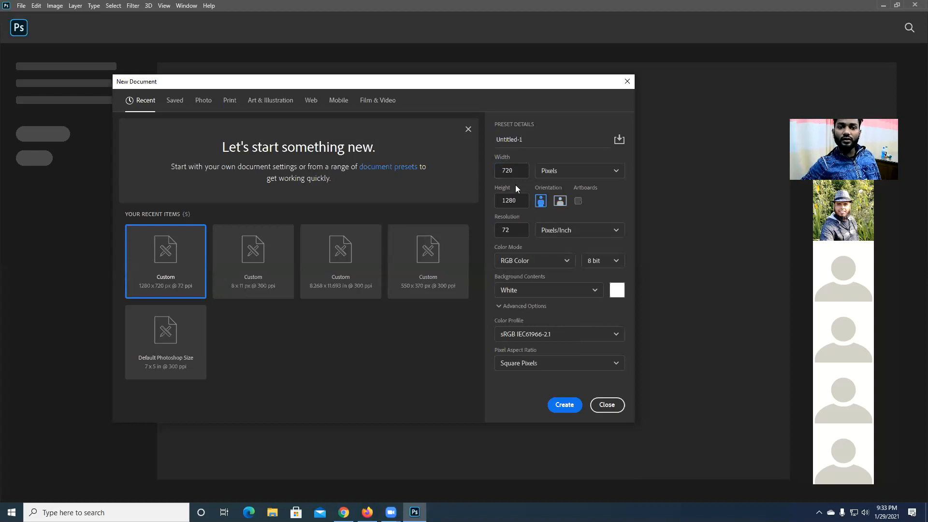
left_click(556, 202)
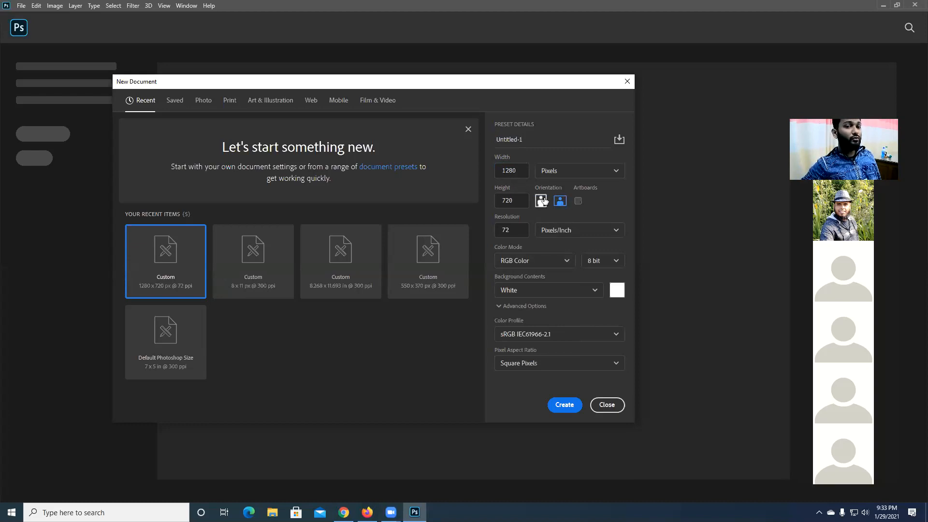
- Create the landscape document of 1280 x 720 pixels at 72 pixels/inch in RGB Color with white background contents
left_click_drag(522, 170, 455, 163)
left_click(518, 198)
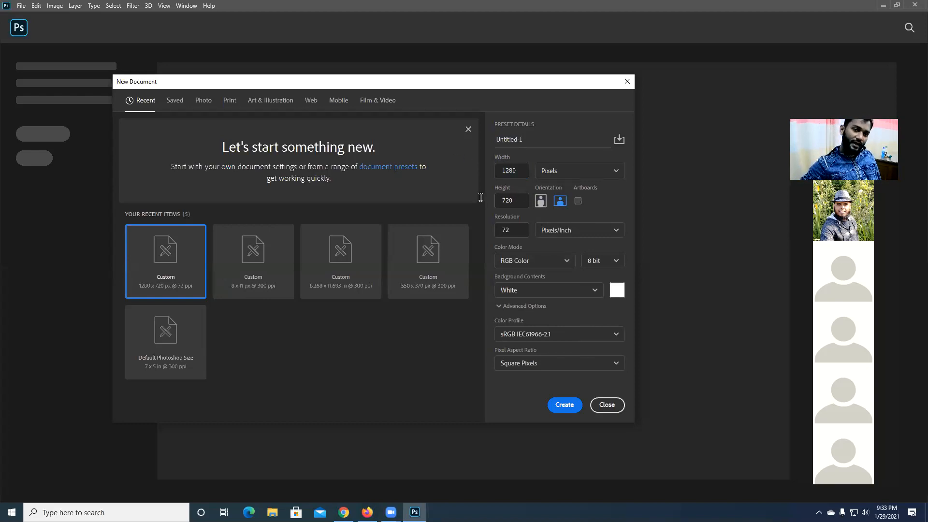
left_click(568, 399)
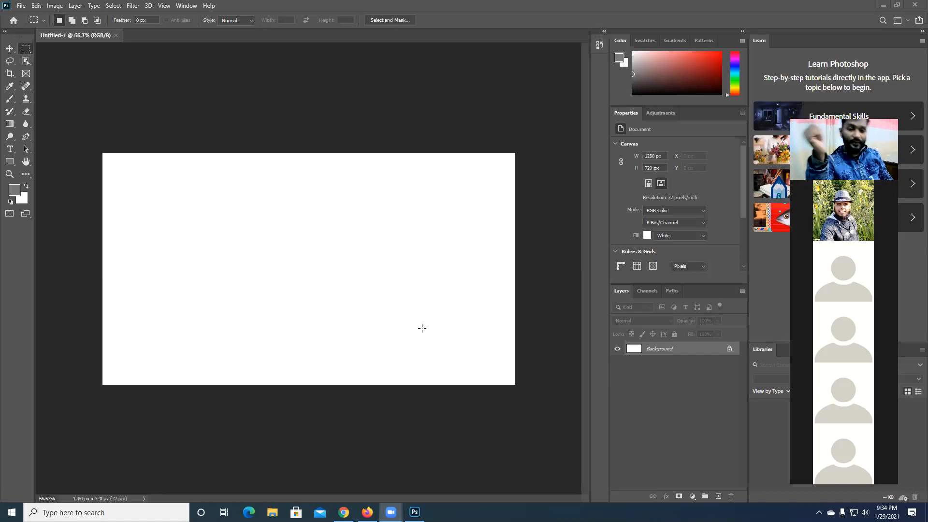
- Switch to Firefox, search Google for "youtube thumbnail size" in a new tab and highlight the recommended resolution
left_click(367, 512)
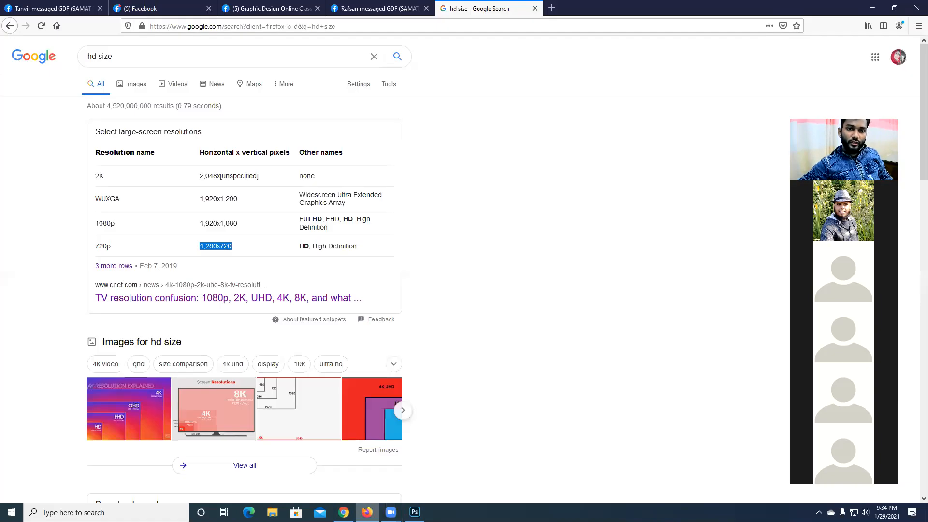
left_click(551, 8)
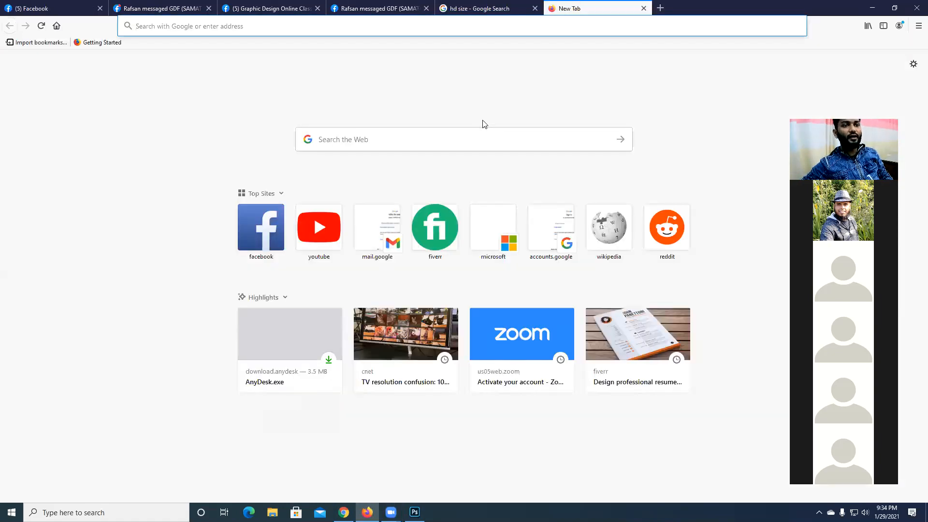
type("you")
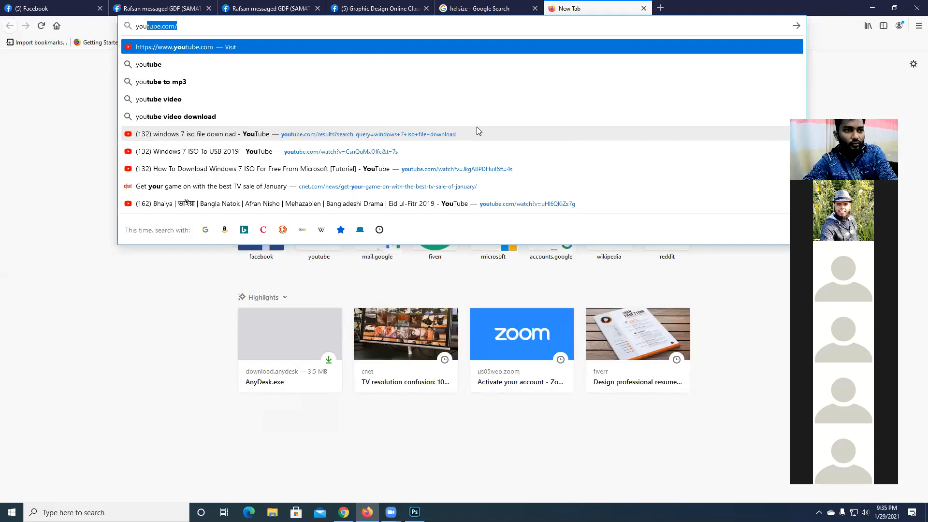
type("tube ")
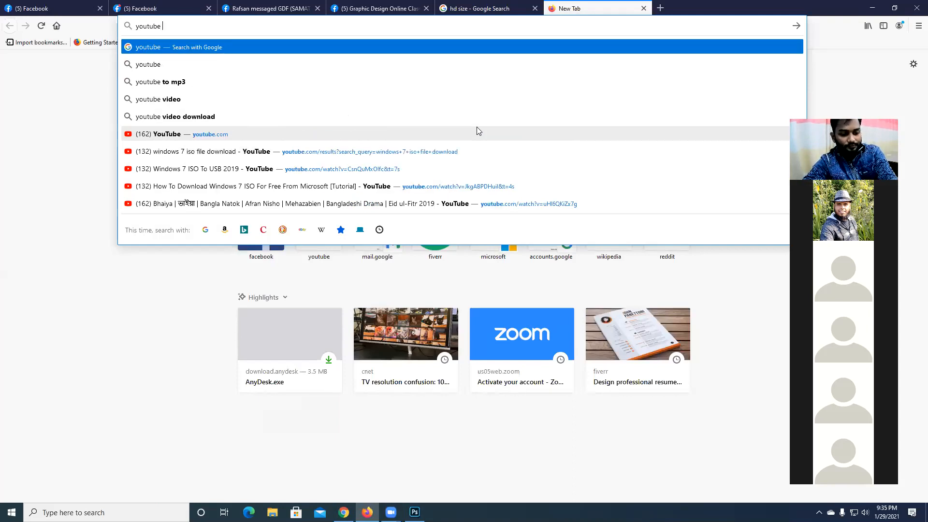
type("th")
key("Down")
key("Return")
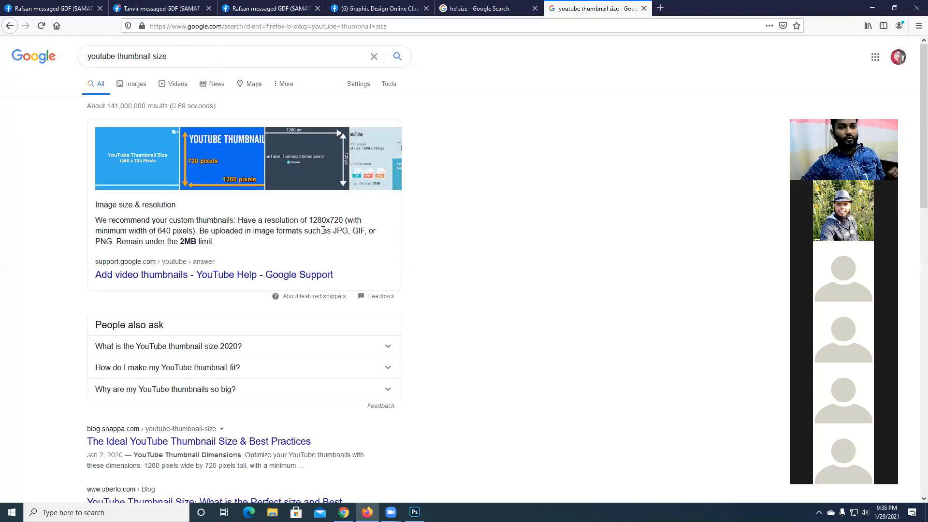
left_click_drag(309, 220, 342, 219)
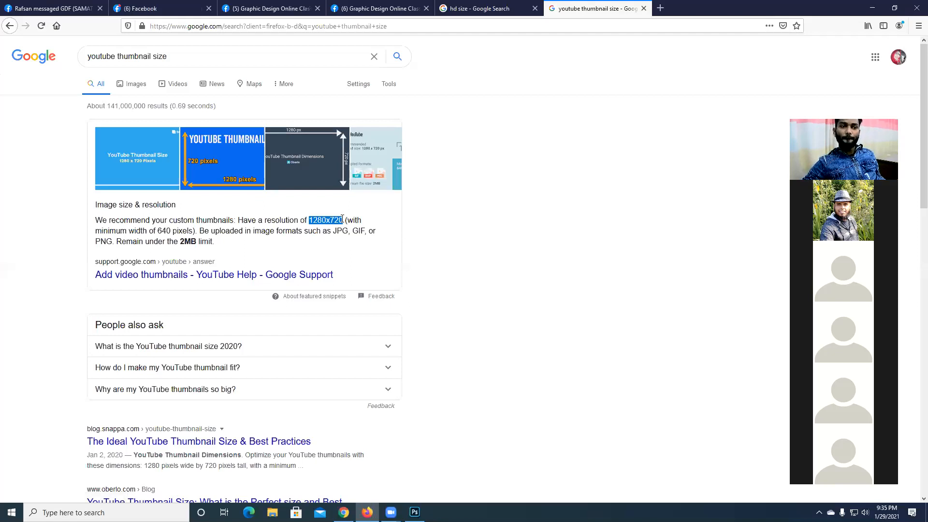
- Highlight the recommended 1280x720 thumbnail resolution again, and switch to Photoshop to start another new document
left_click(344, 217)
left_click_drag(344, 217, 311, 217)
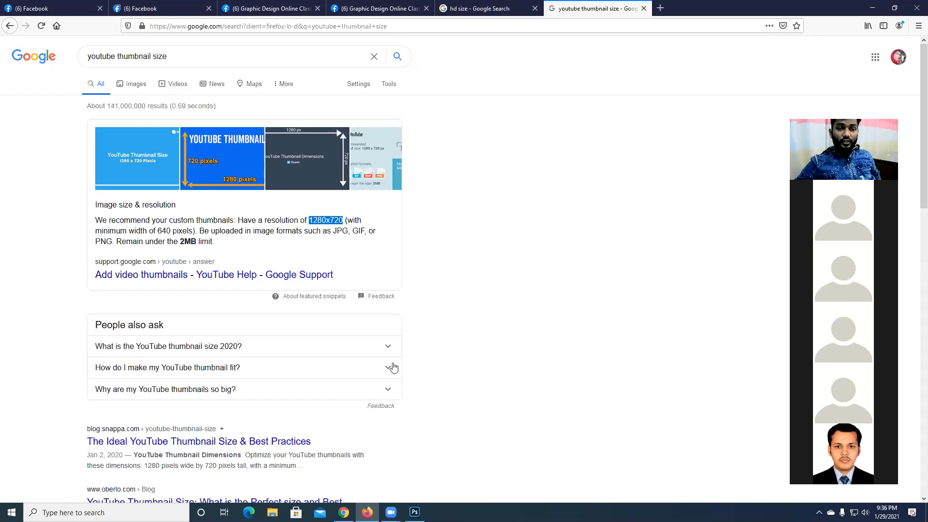
left_click(415, 512)
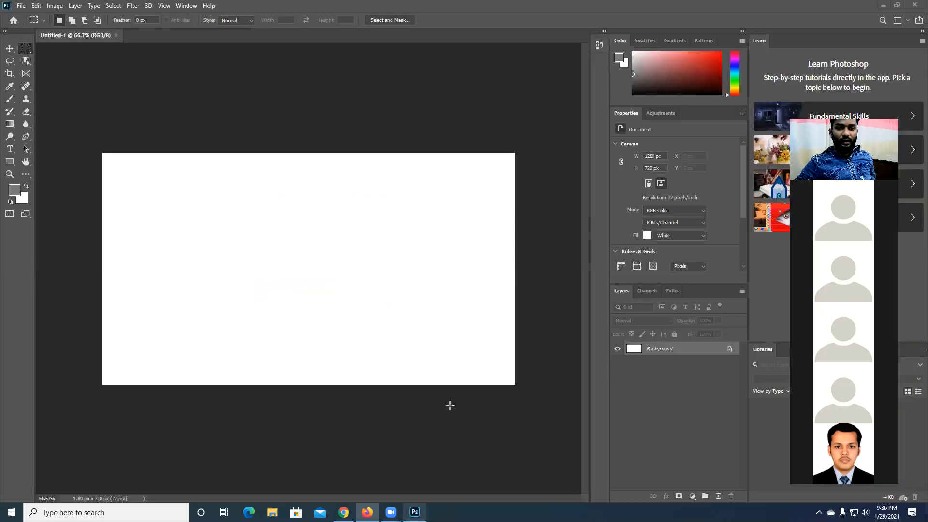
left_click(21, 8)
left_click(25, 16)
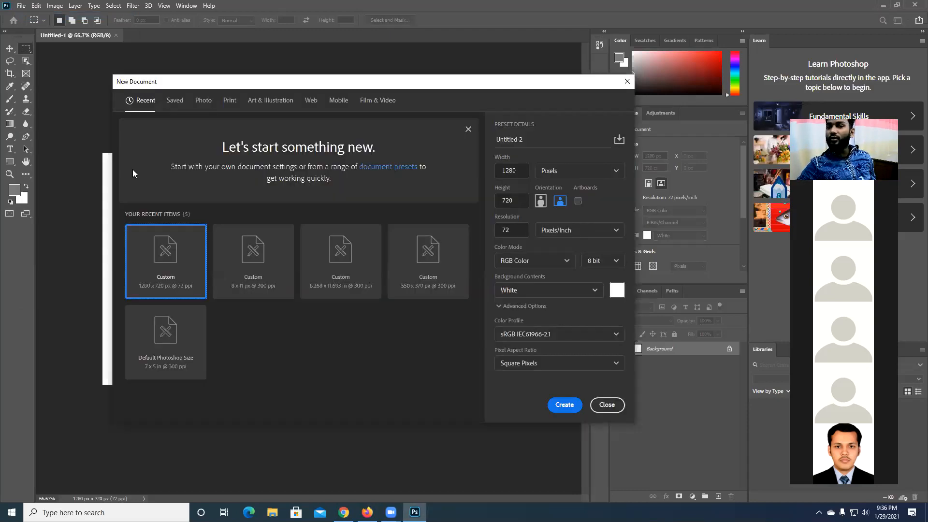
- Try a width of 1280 with millimeters as the unit for the new document
left_click(544, 172)
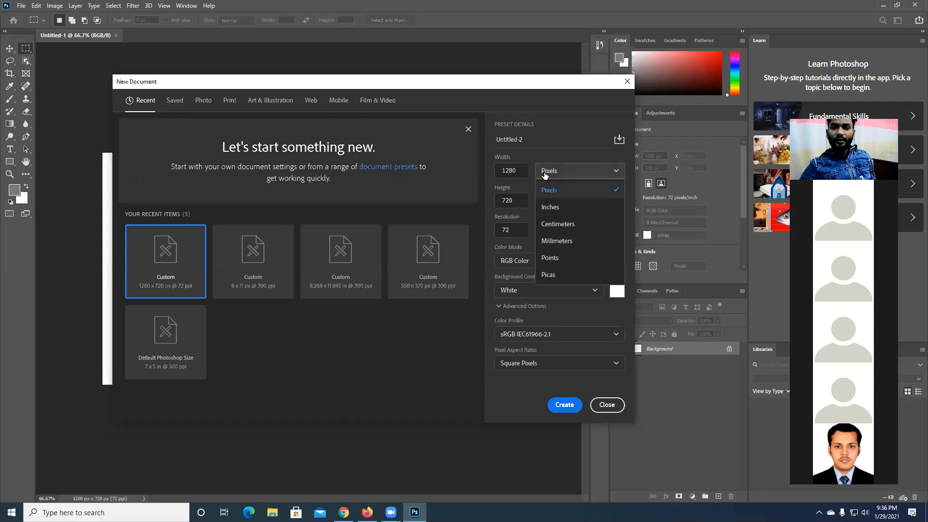
left_click(572, 240)
left_click(515, 168)
left_click_drag(523, 169, 454, 159)
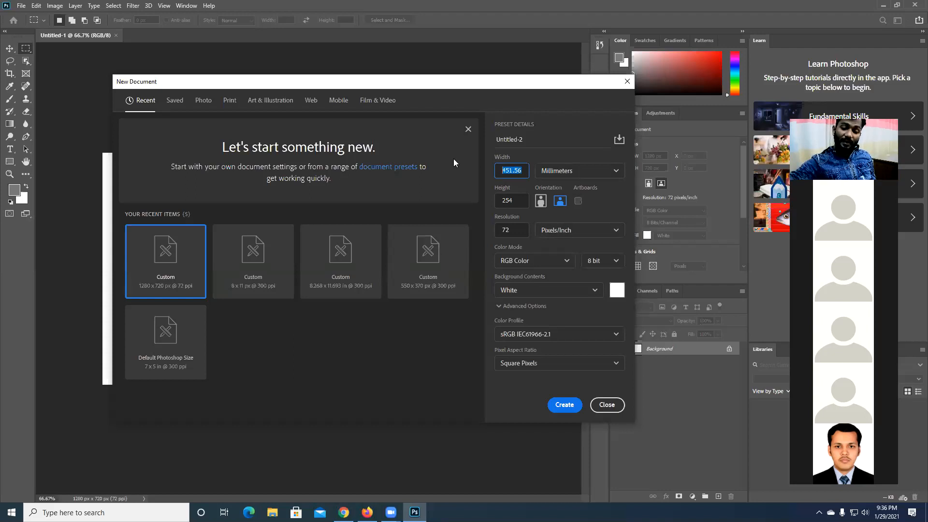
type("182")
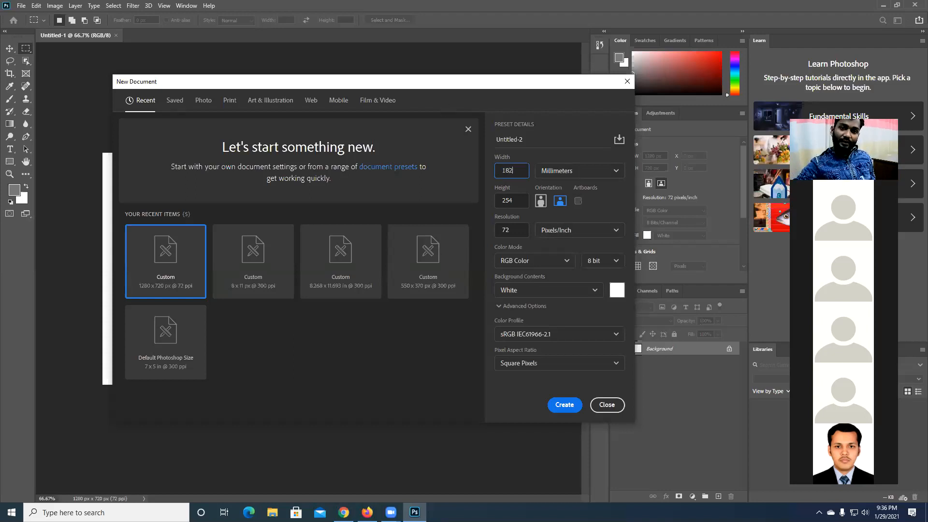
key("BackSpace")
key("BackSpace")
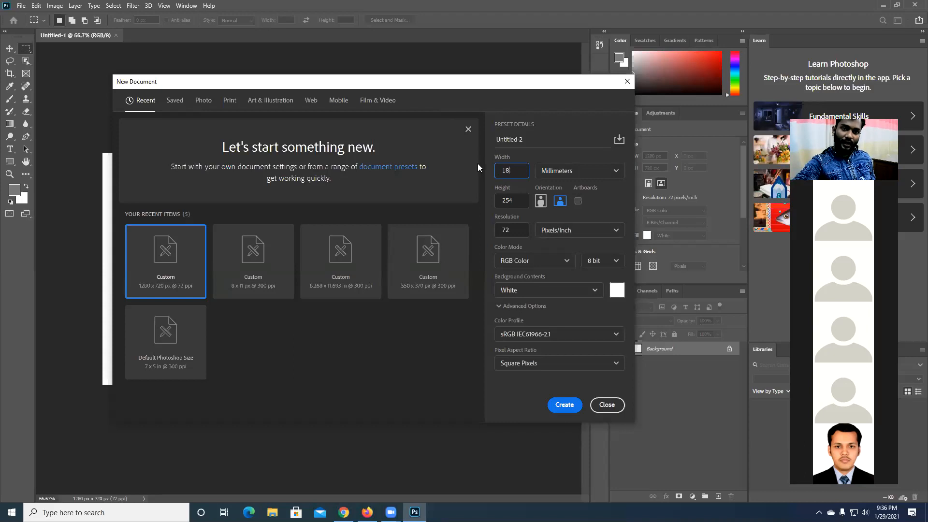
type("280")
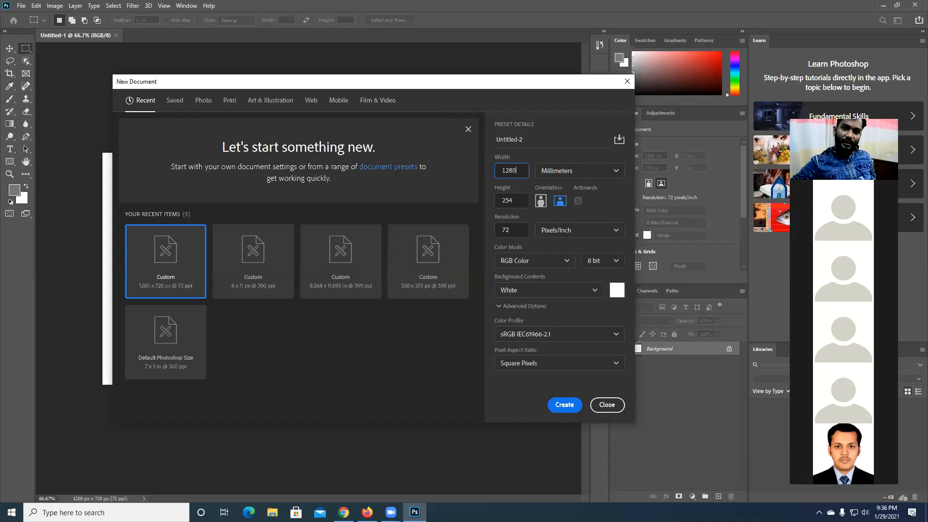
- Return the new document's width unit to pixels and compare the width value with the available units
left_click(599, 175)
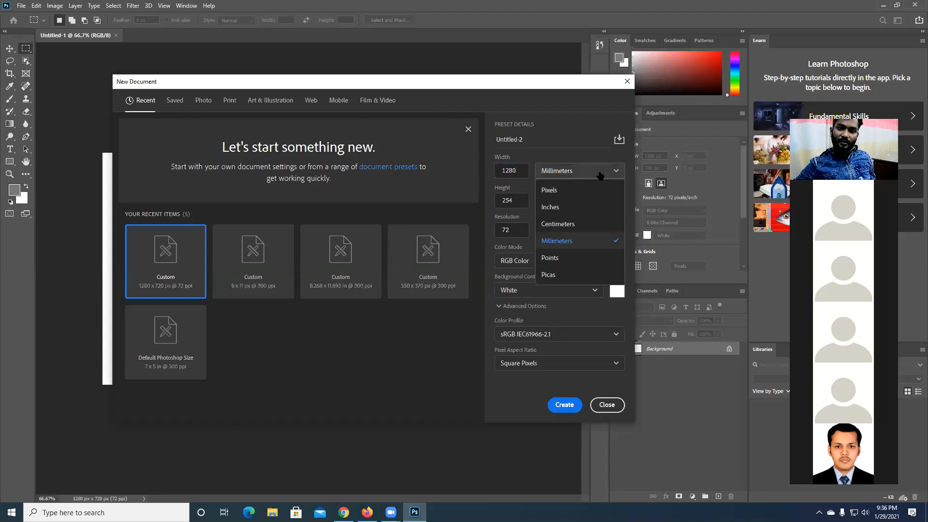
left_click(574, 190)
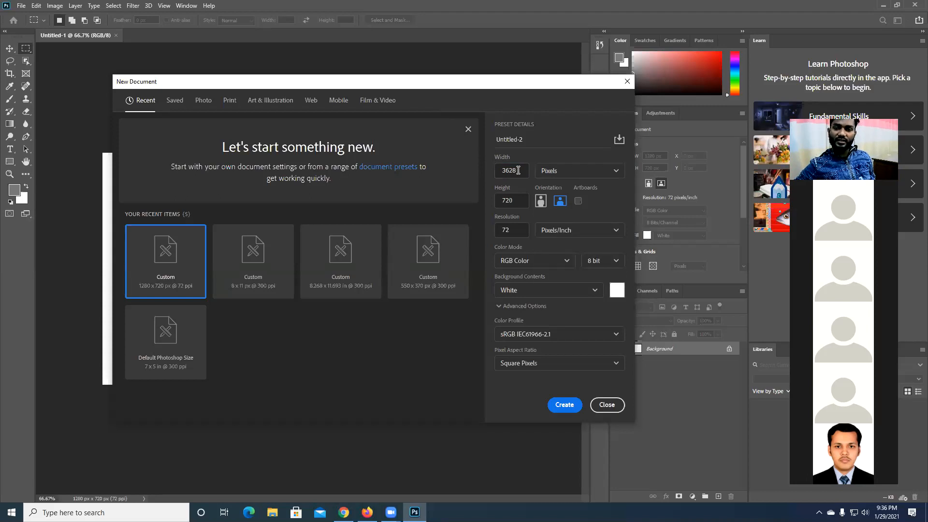
left_click_drag(521, 170, 499, 170)
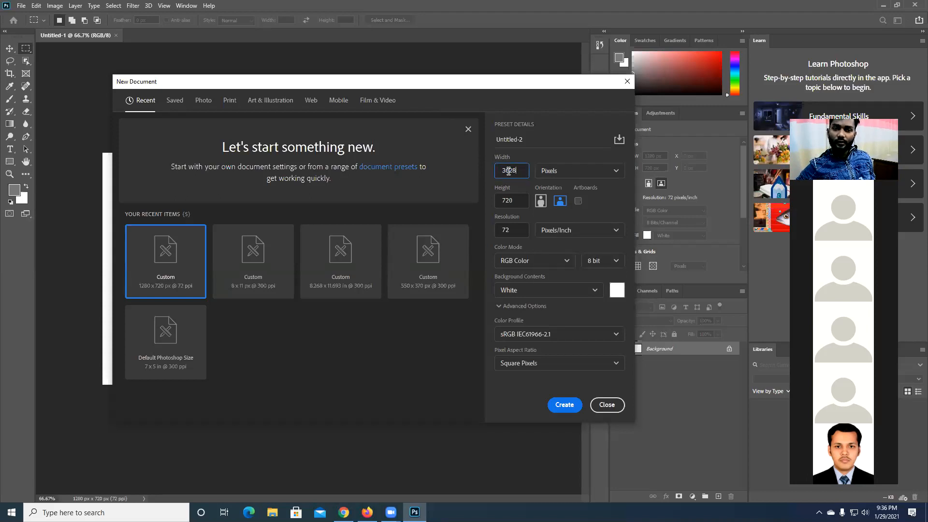
left_click(508, 170)
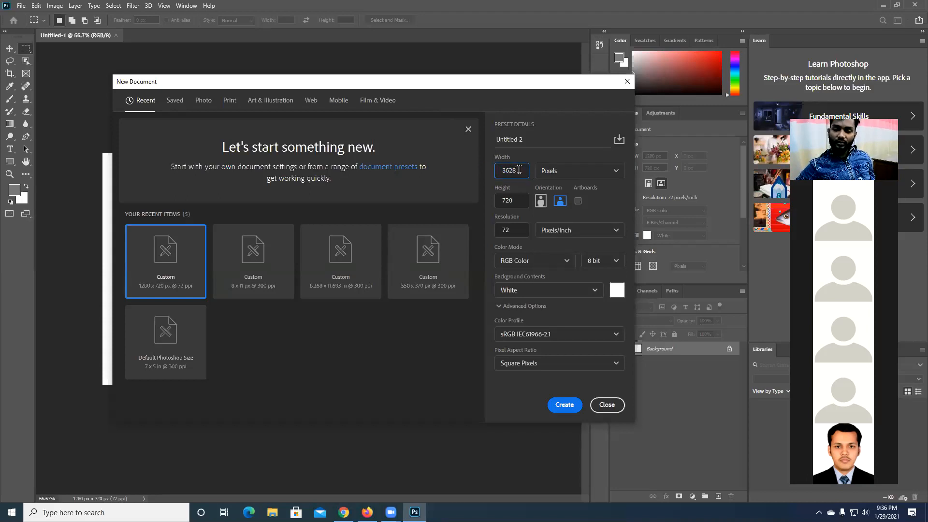
left_click(562, 175)
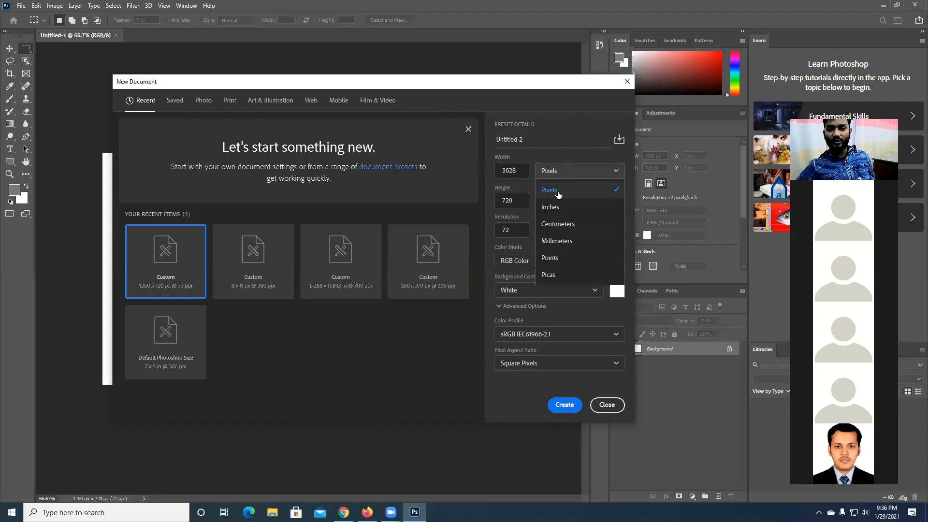
left_click(577, 170)
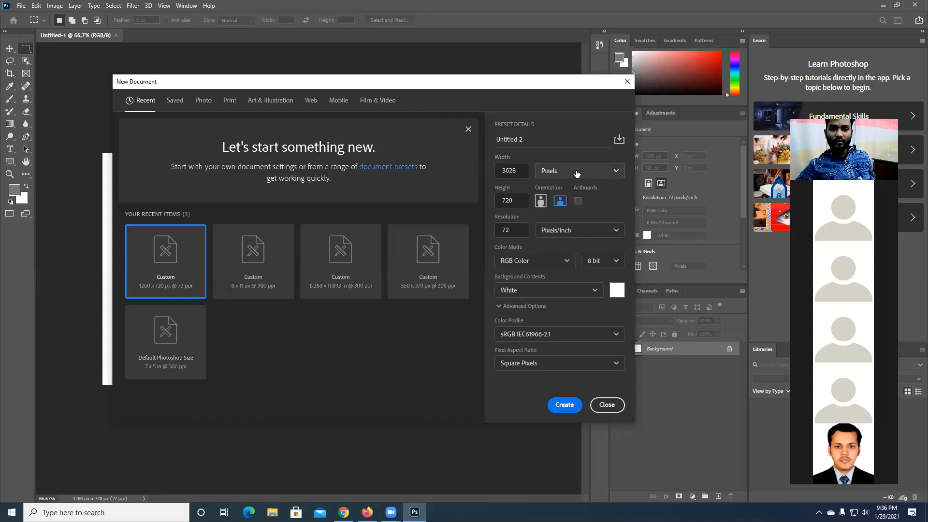
left_click(577, 171)
left_click(567, 192)
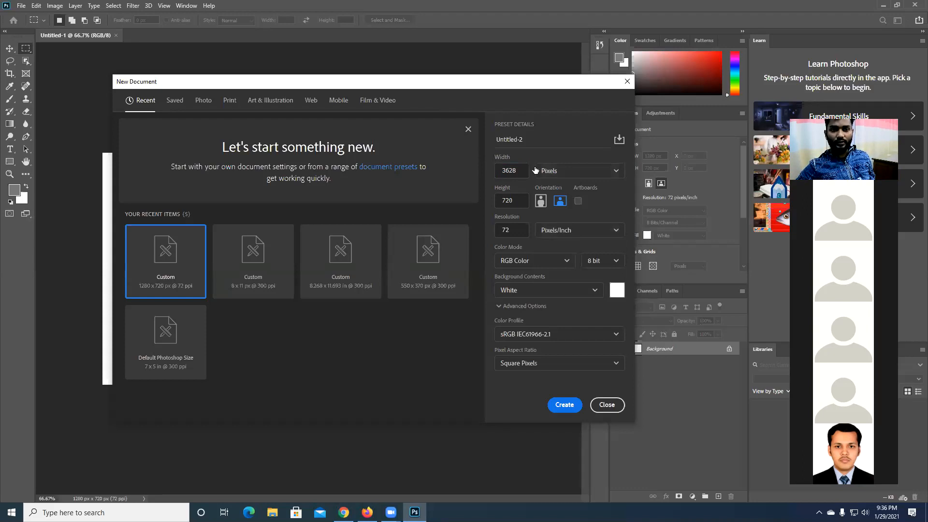
- Replace the new document's width value, keeping pixels as the unit
left_click_drag(522, 170, 473, 172)
type("1")
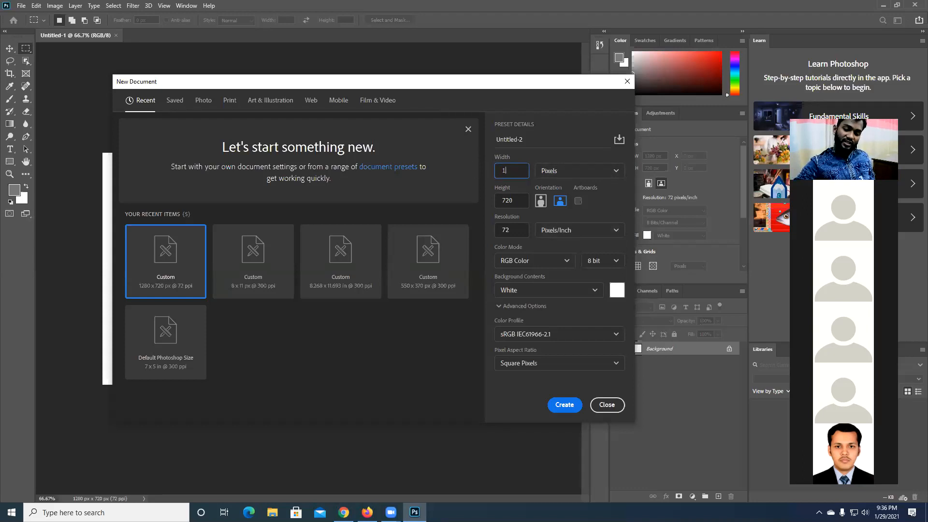
type("2/80")
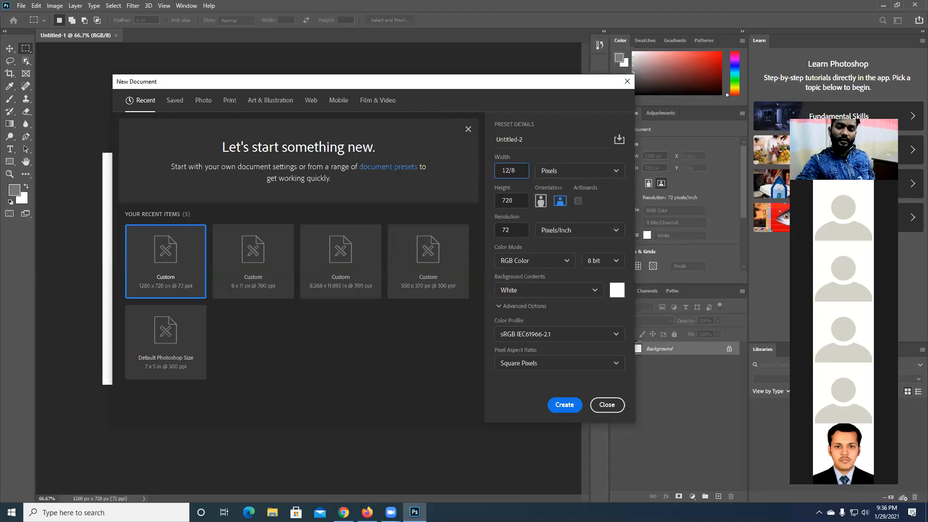
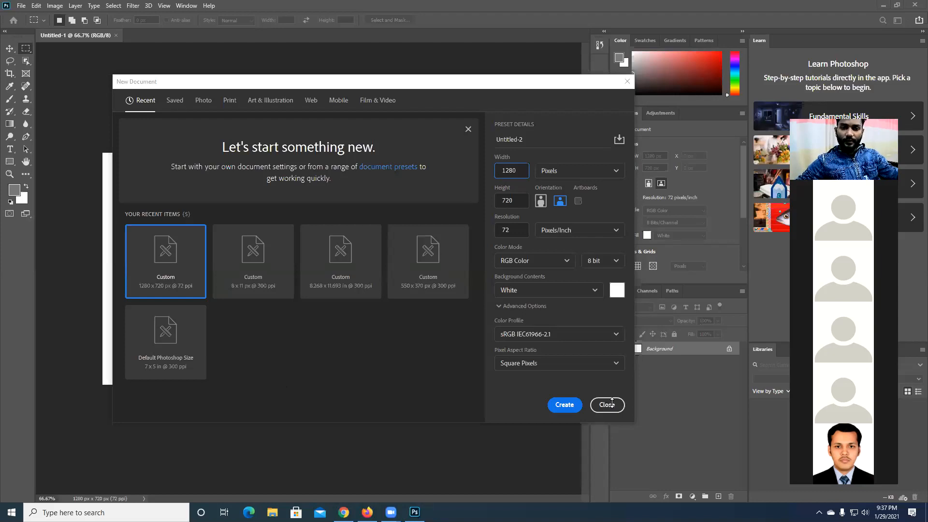
- Dismiss the new document setup without creating anything, and close the blank 1280 x 720 document
left_click(611, 404)
left_click(610, 404)
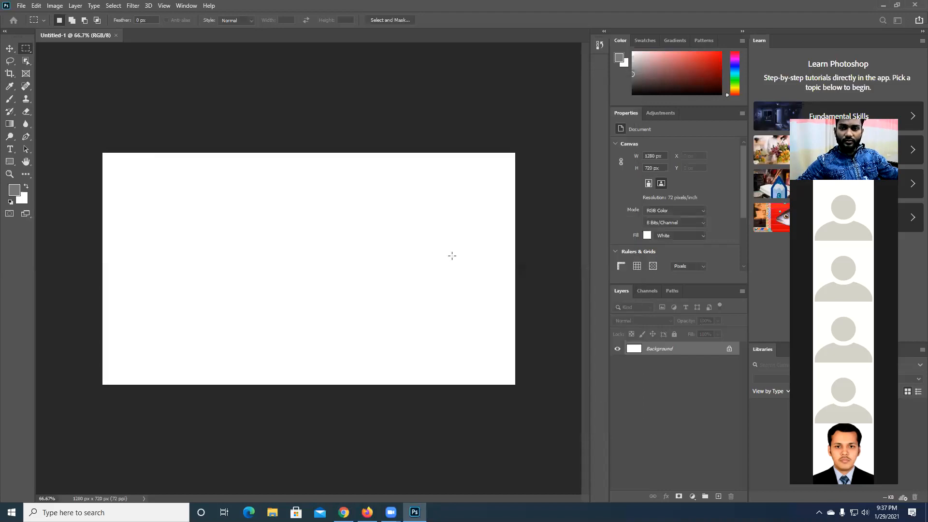
left_click(116, 36)
- Switch to the browser and highlight the recommended 1280x720 YouTube thumbnail resolution
key("alt+Tab")
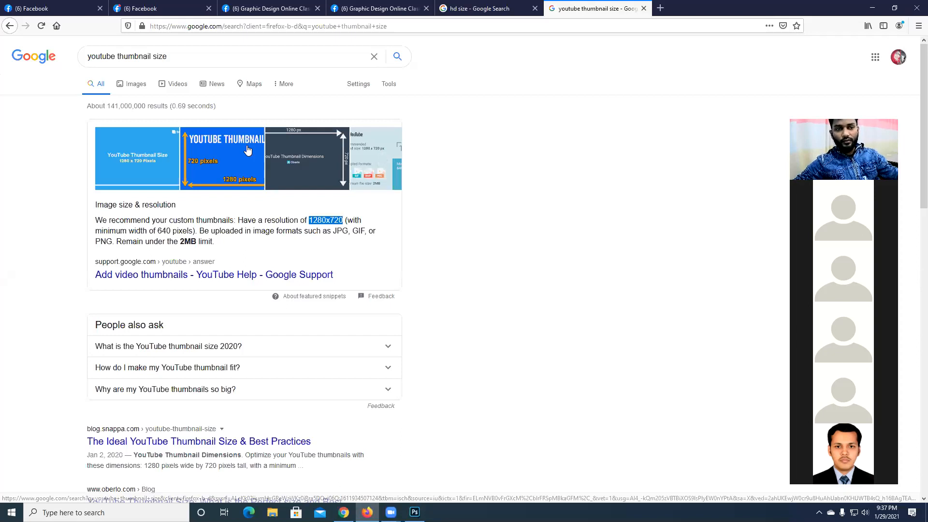
left_click_drag(309, 220, 343, 220)
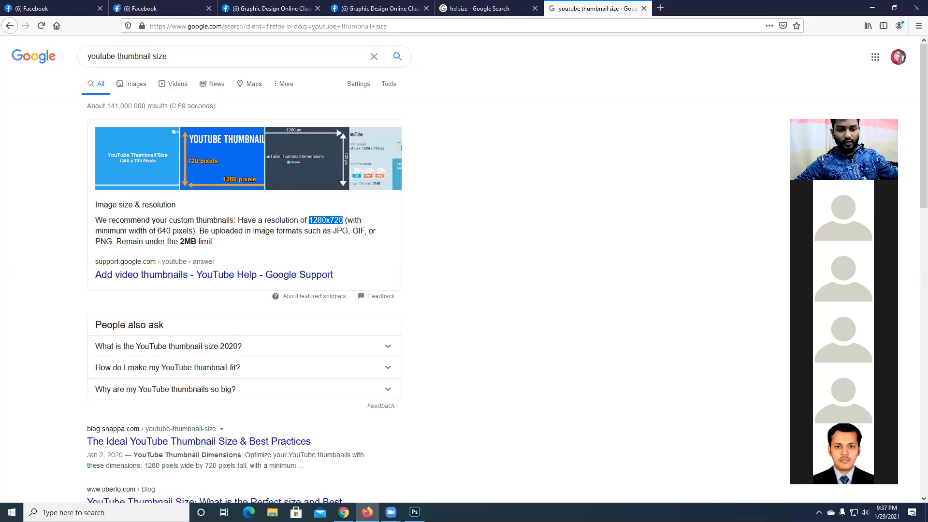
- Switch to Photoshop and create a new 1280 x 720 pixel document at 72 pixels/inch with RGB color and a white background
left_click(414, 512)
left_click(20, 6)
left_click(24, 17)
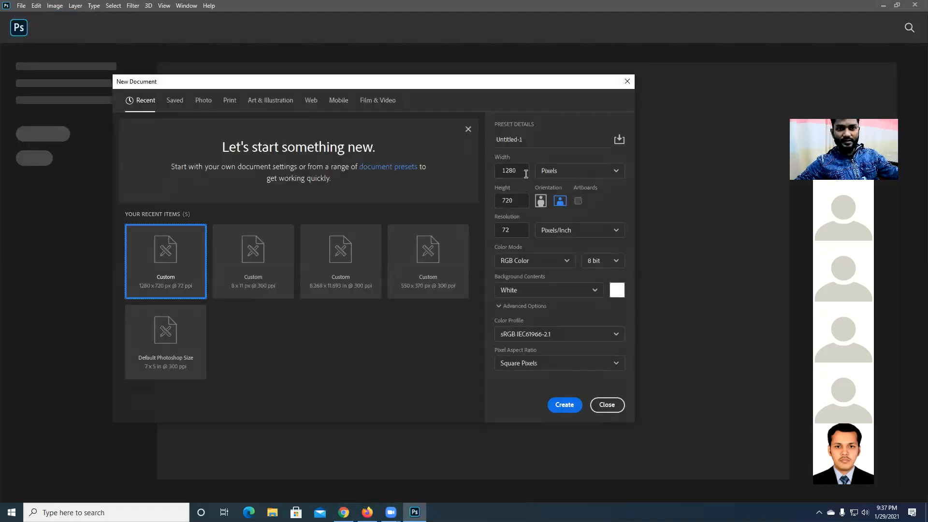
left_click(496, 172)
left_click(503, 201)
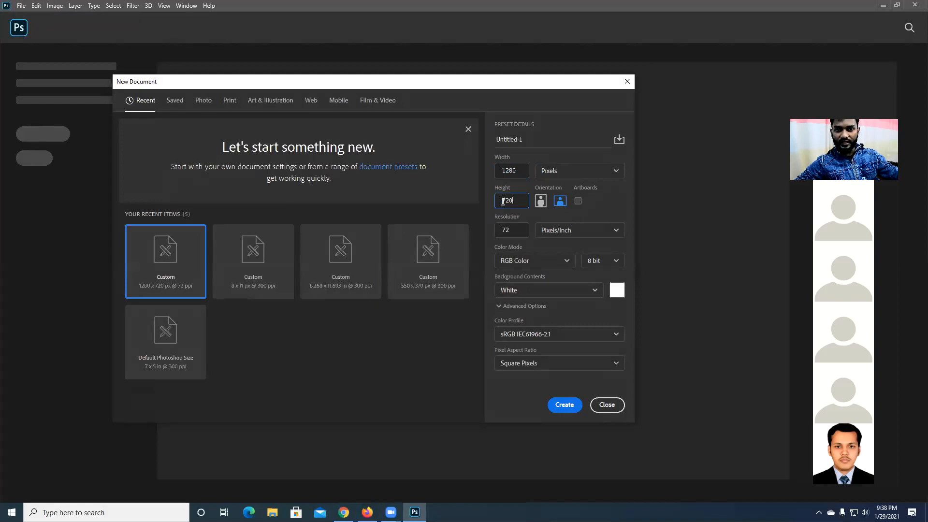
left_click(508, 231)
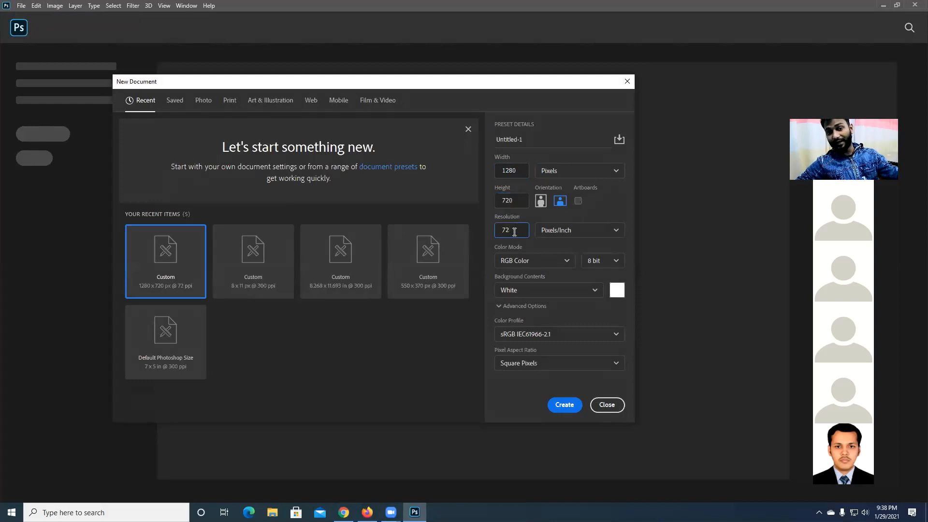
left_click(722, 177)
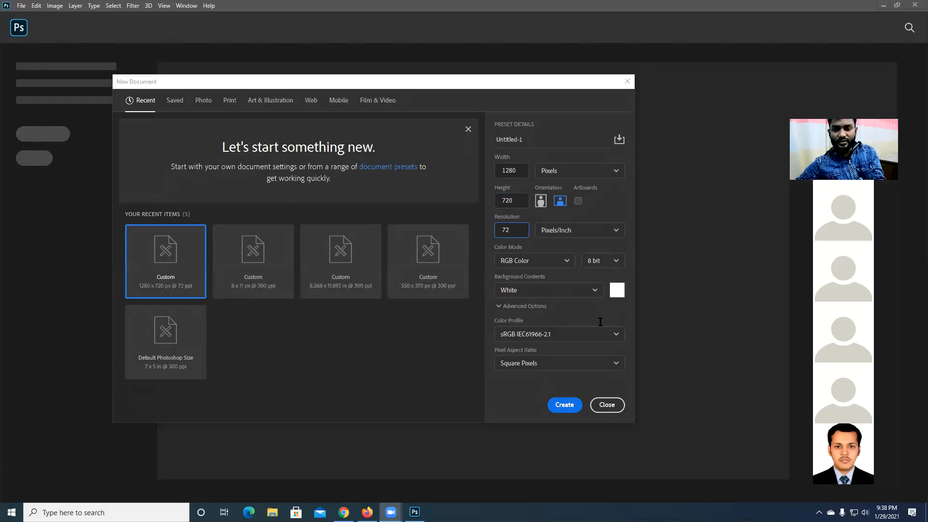
left_click(560, 407)
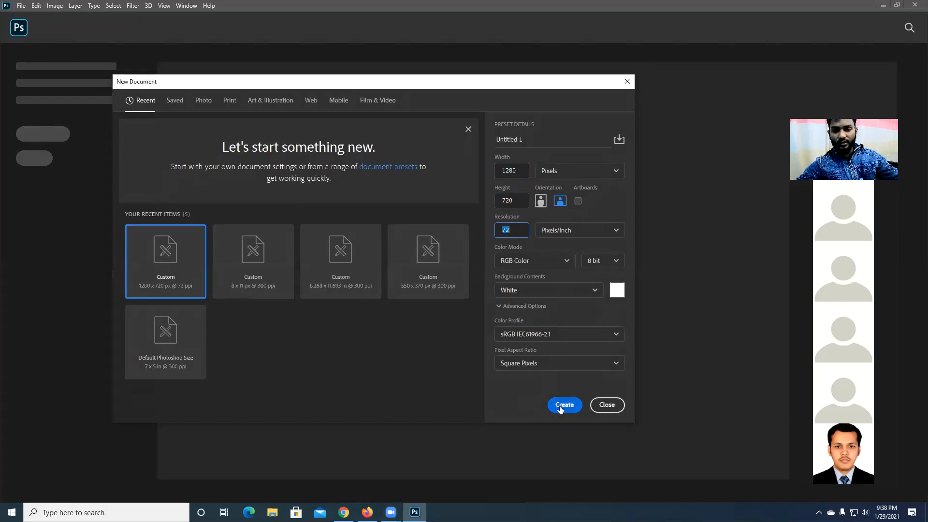
left_click(563, 405)
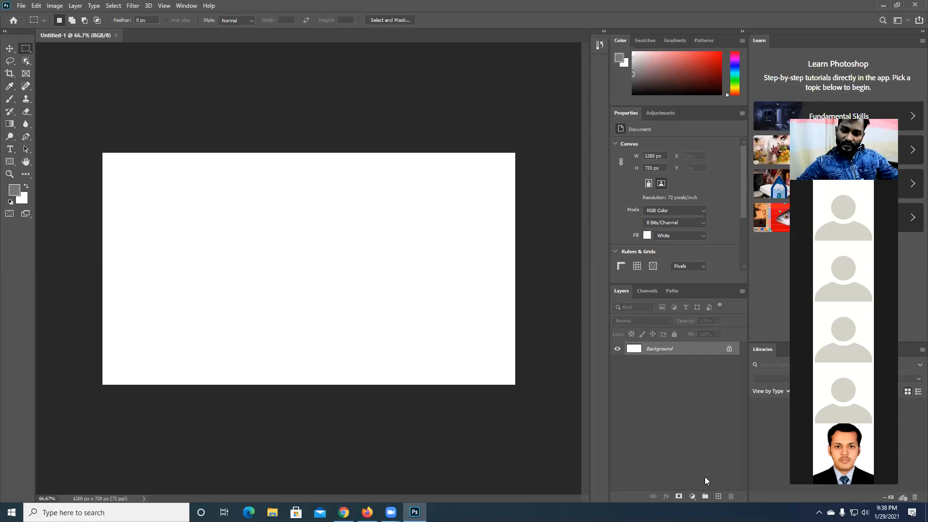
- Add a new layer, and set the foreground color to bright red and the background color to dark green
left_click(717, 497)
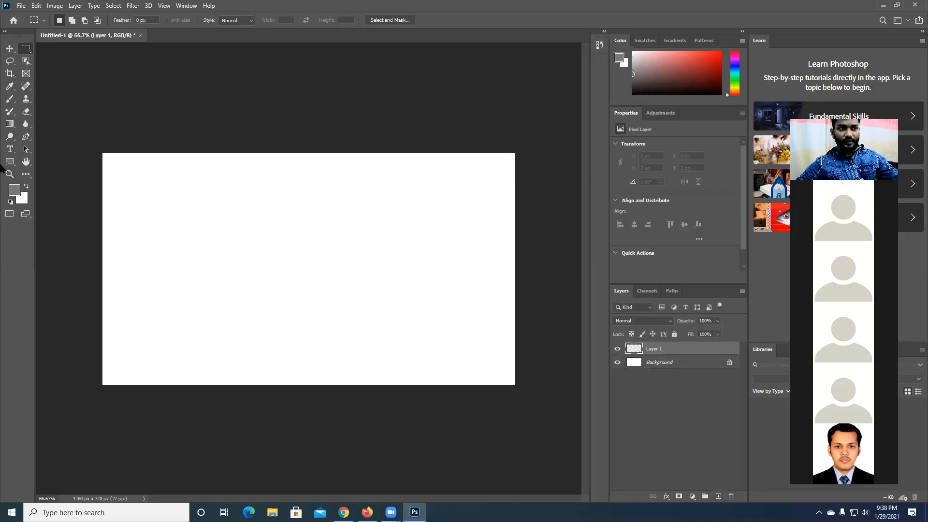
key("i")
left_click(14, 193)
left_click(445, 112)
key("Return")
left_click(22, 198)
left_click(463, 196)
left_click_drag(438, 186, 445, 193)
left_click(543, 107)
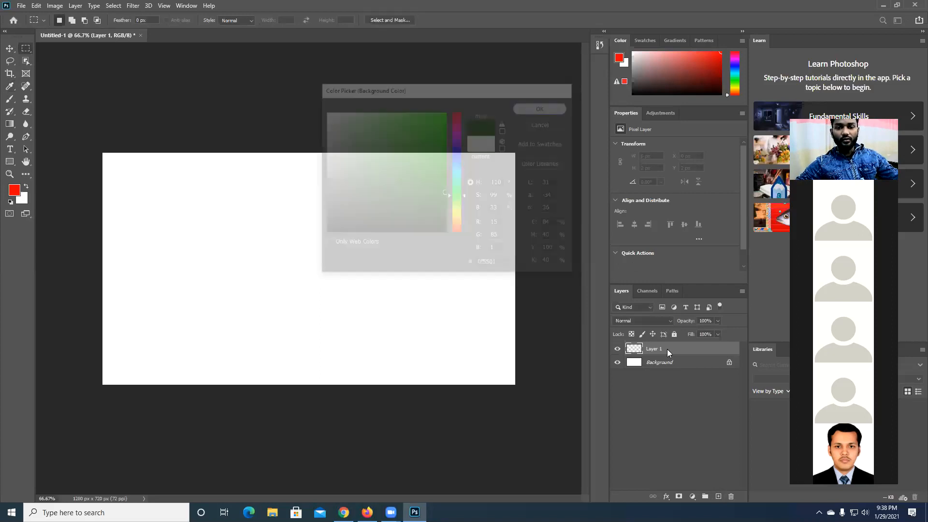
- Select a rectangle of about 491 x 272 px, fill it with the red foreground and then the green background color, and deselect
left_click_drag(166, 196, 324, 282)
key("alt+BackSpace")
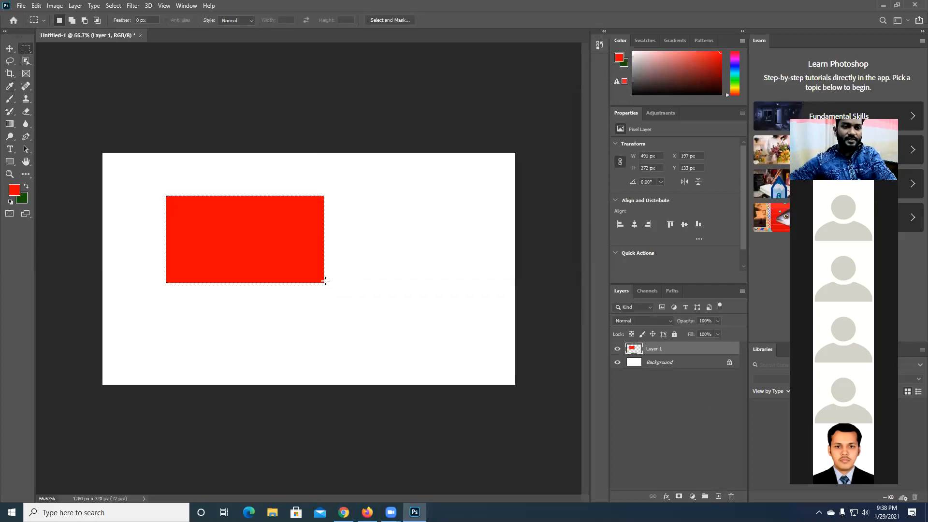
key("ctrl+BackSpace")
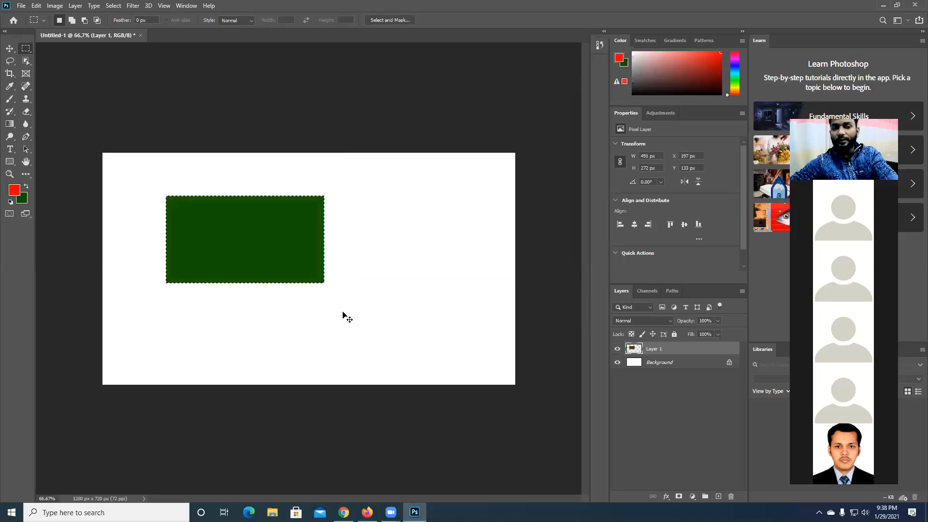
key("ctrl+d")
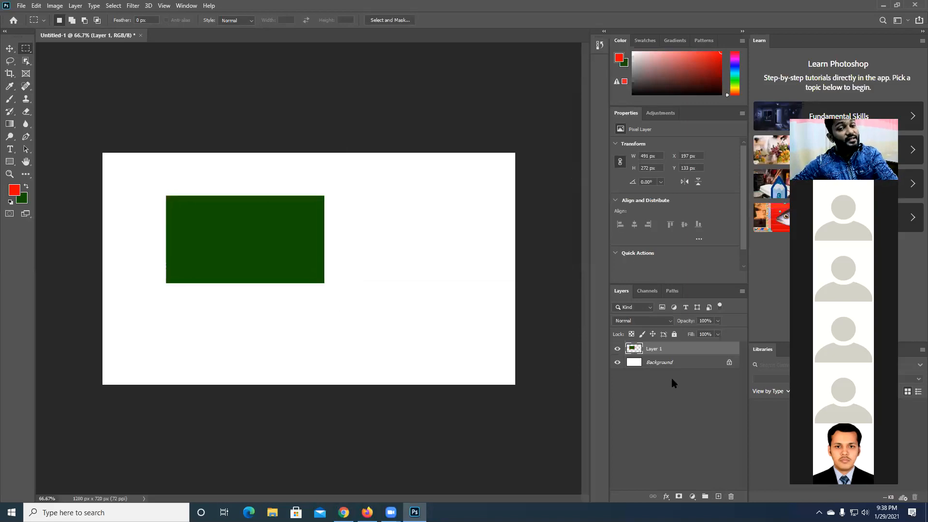
- On another new layer, select a circle about 188 px wide over the green rectangle, fill it with foreground red, and deselect
left_click(718, 494)
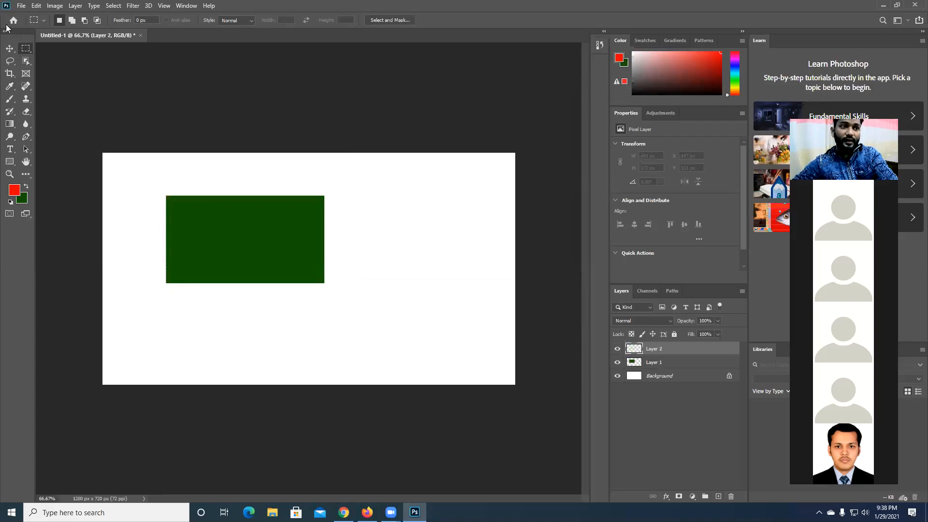
right_click(29, 49)
left_click(54, 58)
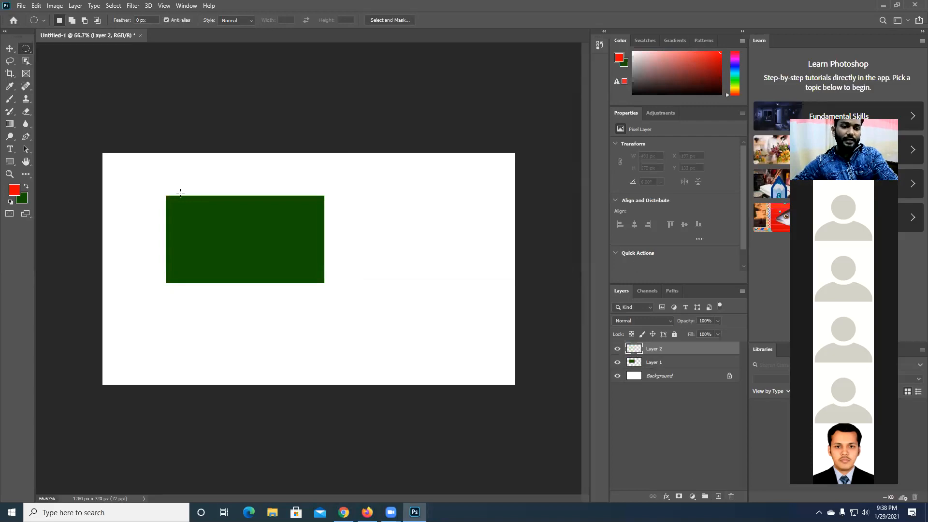
left_click_drag(205, 211, 299, 272)
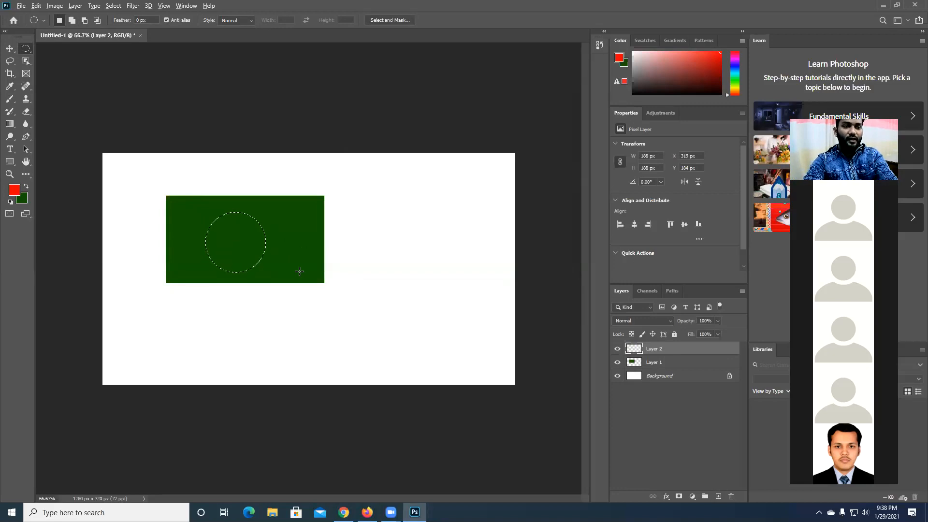
key("alt+BackSpace")
key("ctrl+d")
- Use the Move tool with Auto-Select to separate the shapes, placing the red circle near the canvas's left edge and the green rectangle right of center
left_click(9, 48)
left_click_drag(263, 233, 202, 317)
left_click_drag(312, 270, 265, 302)
left_click_drag(184, 313, 159, 233)
left_click_drag(252, 305, 281, 261)
left_click_drag(189, 245, 180, 269)
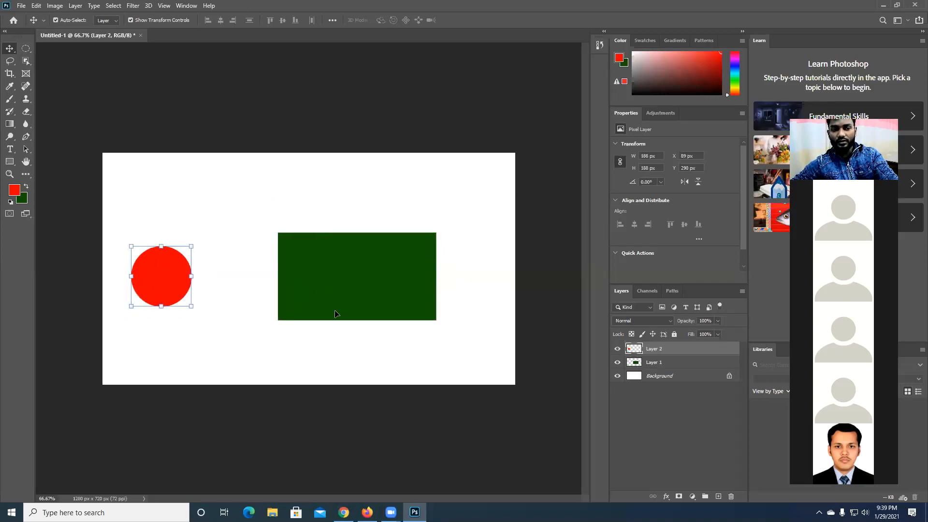
left_click_drag(318, 282, 328, 274)
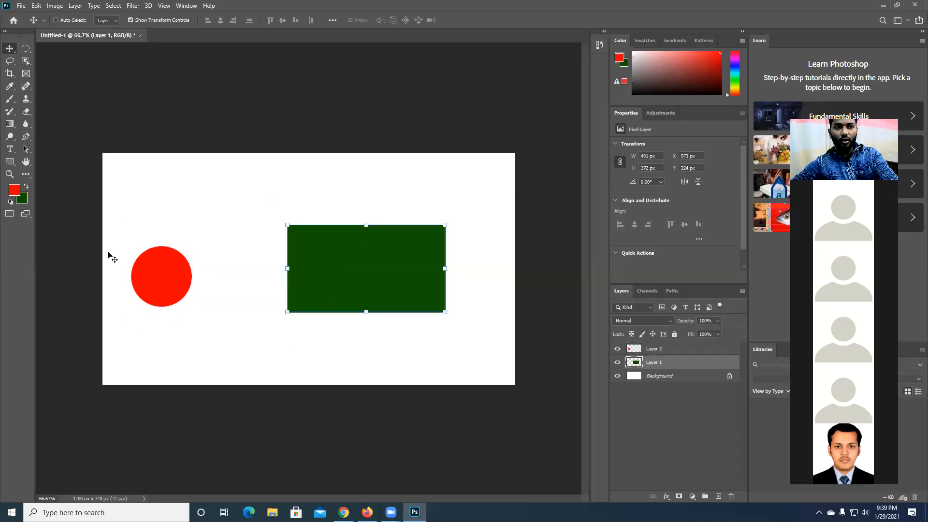
- With Auto-Select off and the rectangle's layer active, move that layer by pulling from over the red circle
left_click_drag(150, 272, 177, 303)
left_click_drag(167, 287, 155, 272)
mouse_move(165, 281)
left_mouse_down()
mouse_move(170, 291)
mouse_move(164, 274)
left_mouse_up()
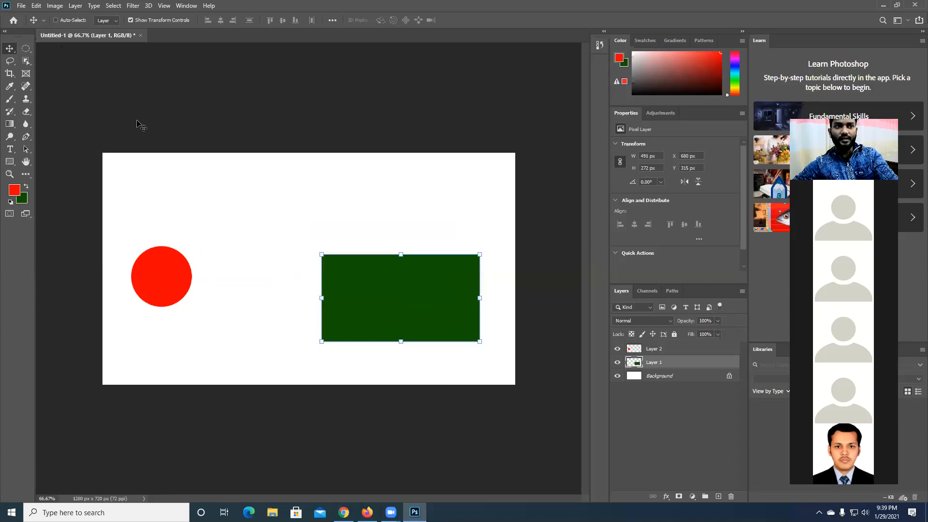
- Toggle Show Transform Controls several times, leave it off, and move the green rectangle upward
left_click(174, 19)
left_click(174, 19)
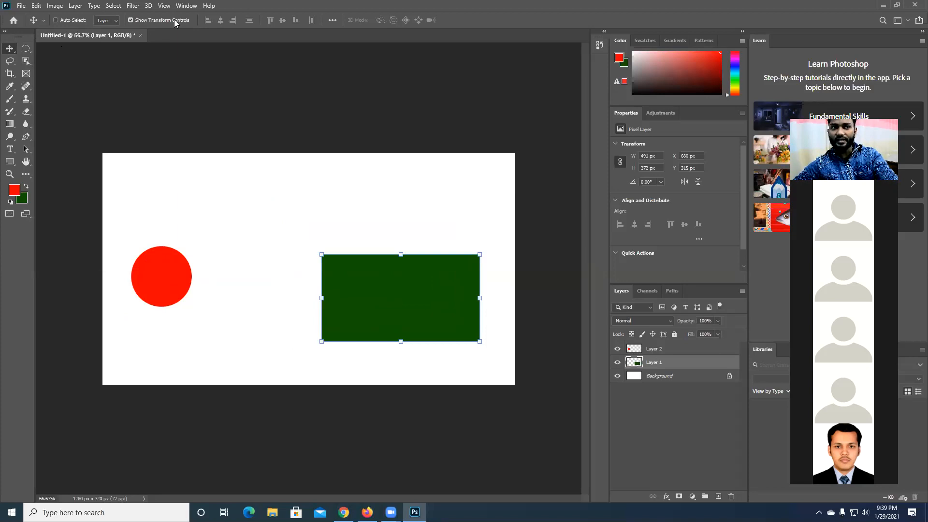
left_click(174, 20)
left_click(174, 19)
left_click(174, 19)
left_click(174, 19)
left_click(174, 20)
left_click_drag(174, 267, 172, 227)
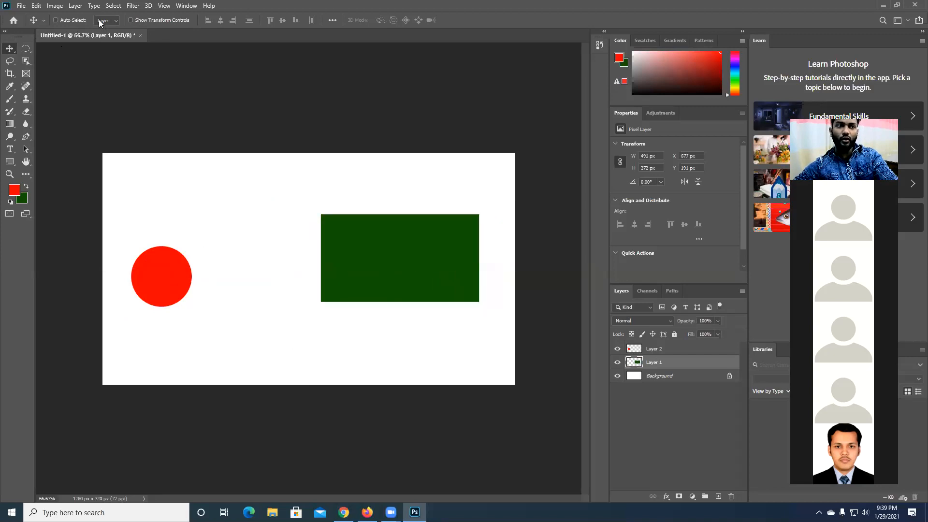
- Turn Auto-Select back on, and move the red circle and green rectangle separately around the canvas
left_click_drag(155, 259, 196, 266)
left_click_drag(368, 269, 362, 314)
left_click_drag(199, 296, 216, 265)
left_click_drag(321, 289, 305, 245)
left_click_drag(216, 248, 186, 313)
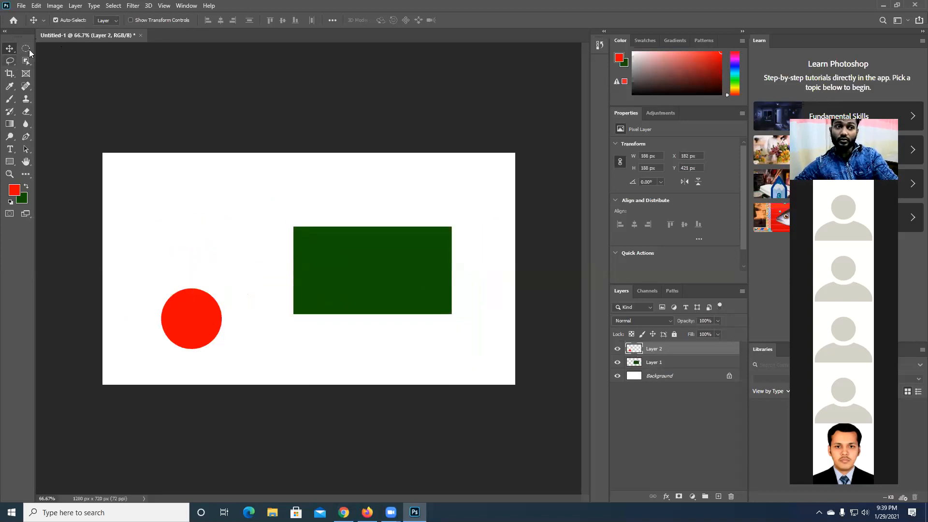
mouse_move(286, 218)
left_mouse_down()
mouse_move(295, 237)
mouse_move(277, 206)
left_mouse_up()
left_click_drag(166, 312, 159, 287)
left_click(347, 289)
left_click_drag(347, 289, 336, 261)
- Select the circle and rectangle layers together, try left and right edge alignment, and align their horizontal and vertical centers
left_click_drag(161, 351, 254, 282)
left_click(343, 323)
left_click(173, 282, "shift")
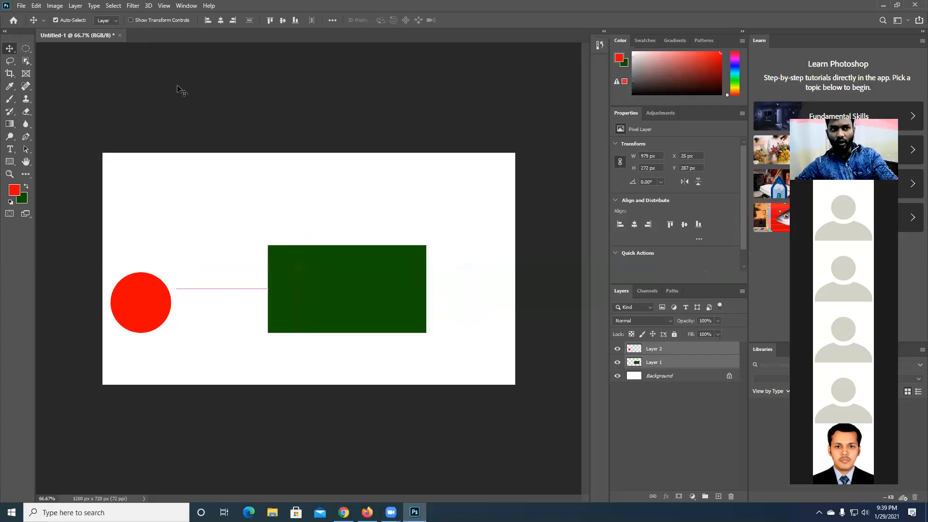
left_click(212, 20)
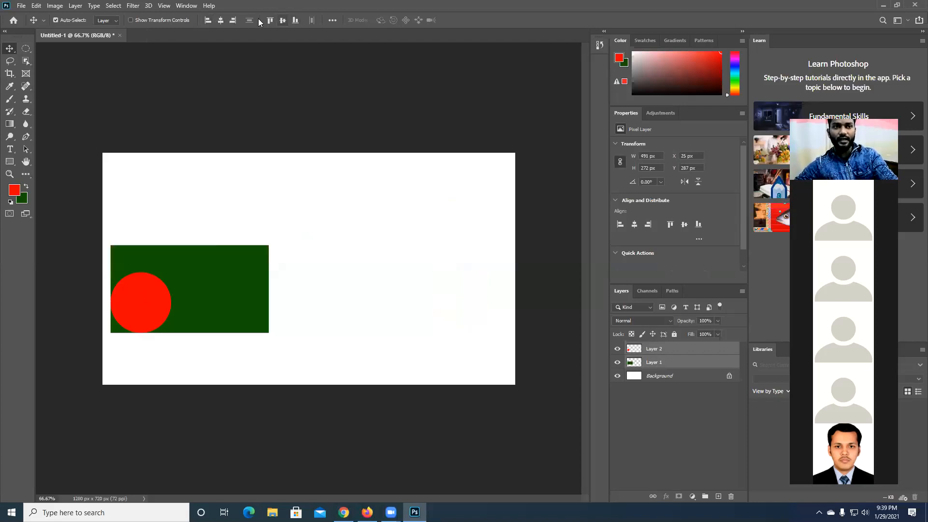
left_click(235, 20)
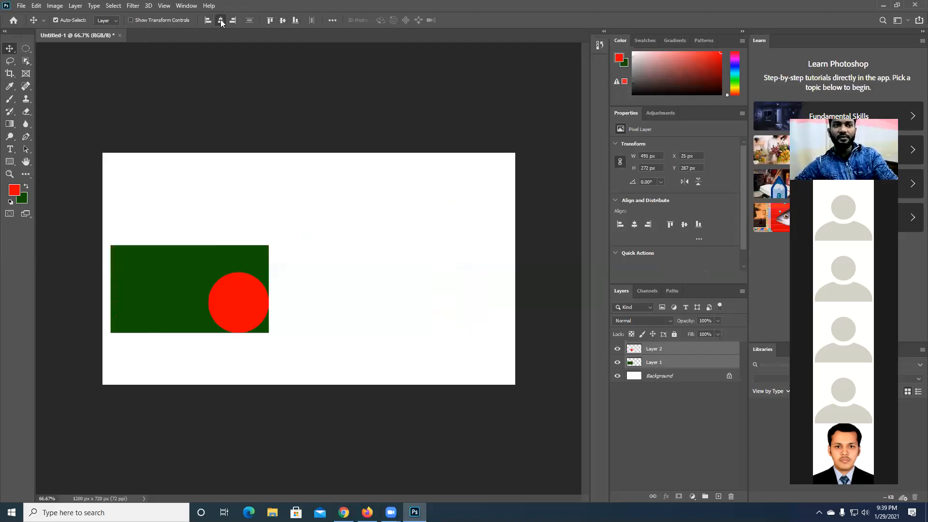
left_click(220, 19)
left_click(283, 20)
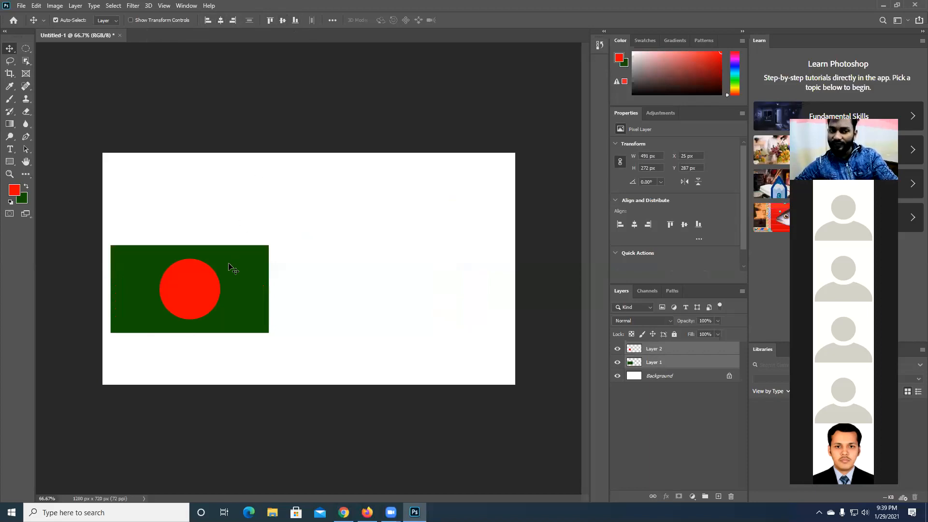
- Move both aligned shapes to the middle of the canvas, and scale them together to about 111.5% with Free Transform
left_click_drag(165, 280, 307, 259)
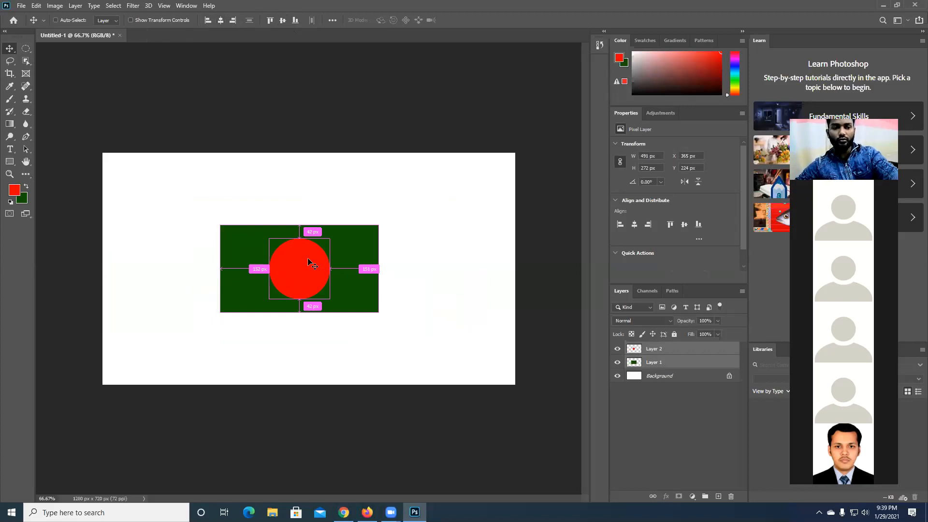
key("ctrl+t")
right_click(308, 262)
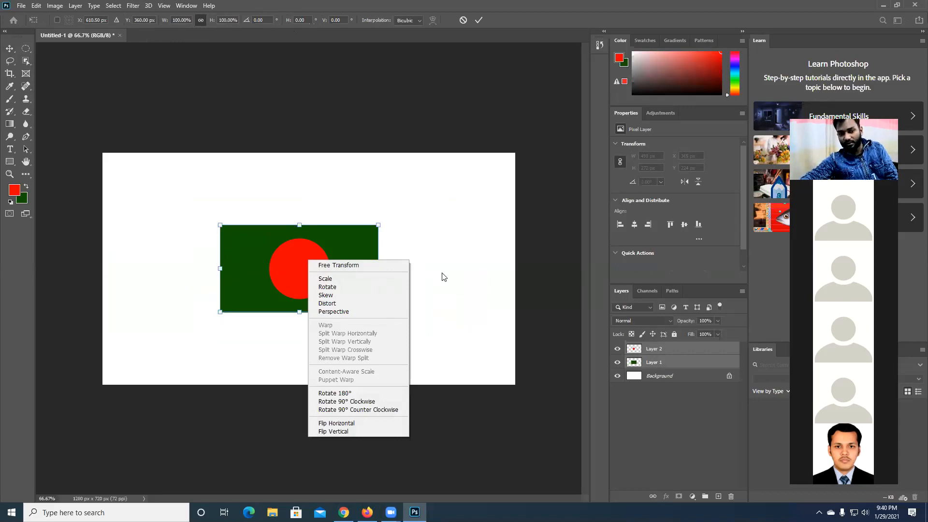
left_click(430, 236)
left_click_drag(376, 222, 396, 215)
right_click(379, 262)
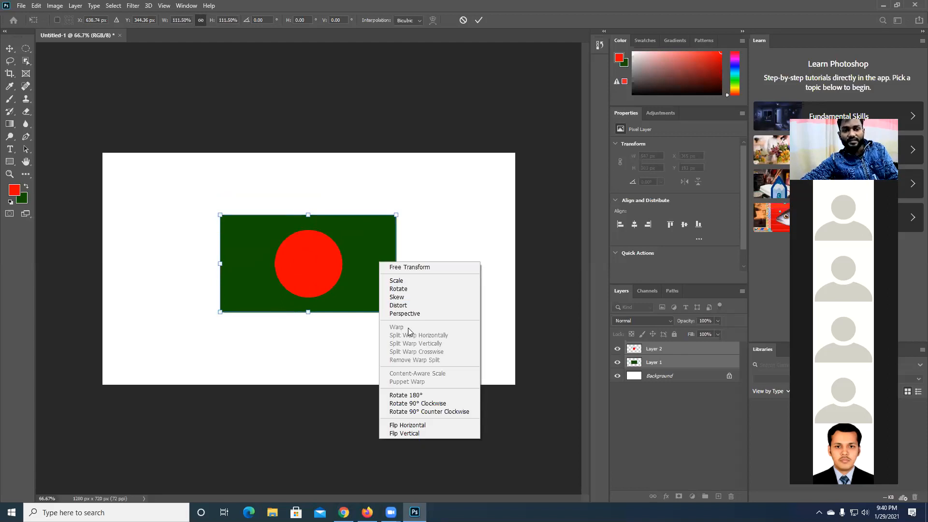
left_click(453, 23)
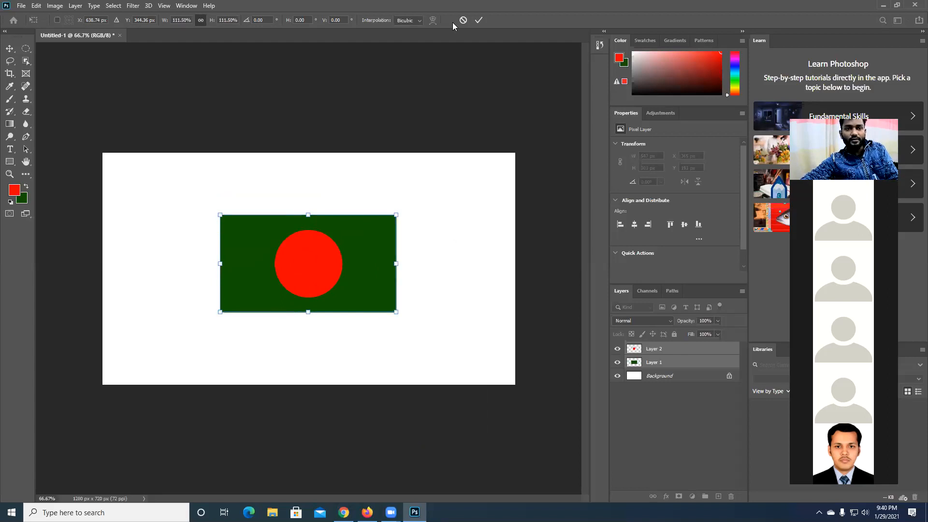
left_click(477, 20)
- Merge all visible layers, including the circle, the rectangle and the background, into one layer
right_click(691, 351)
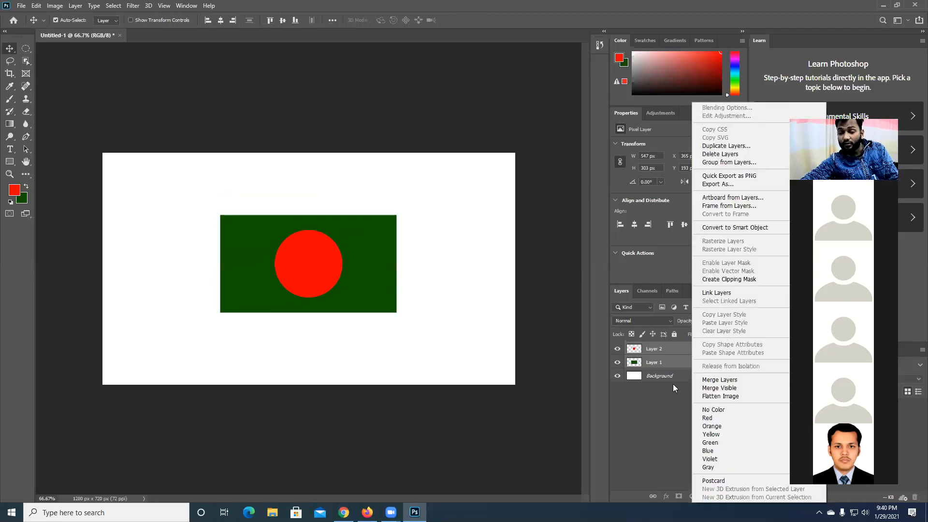
left_click(653, 394)
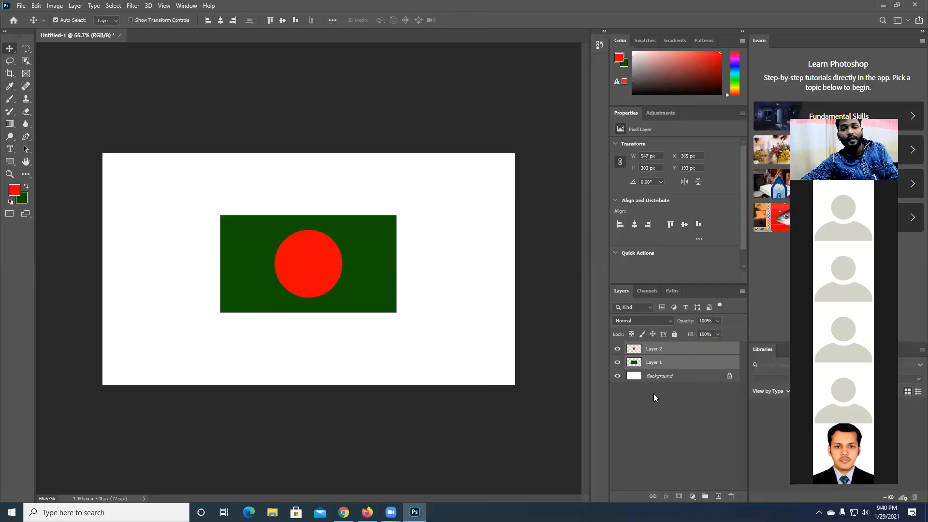
right_click(676, 350)
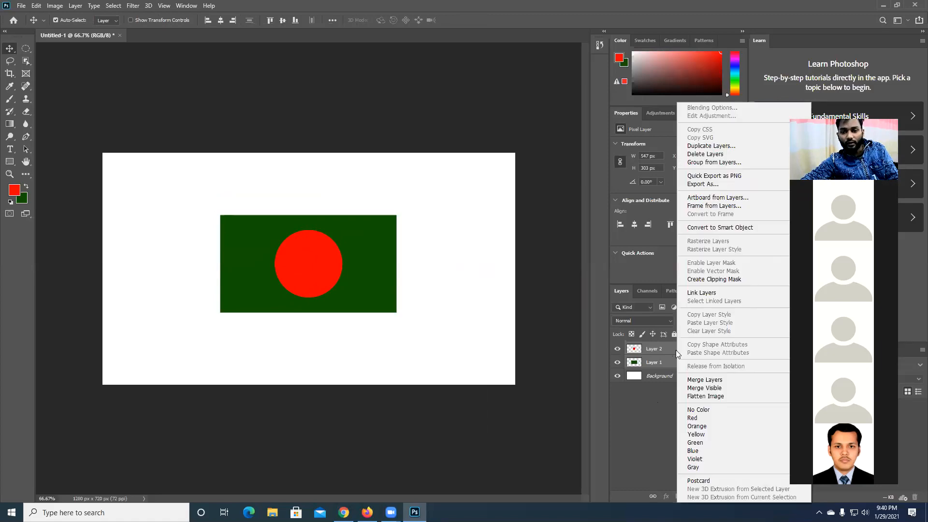
left_click(725, 388)
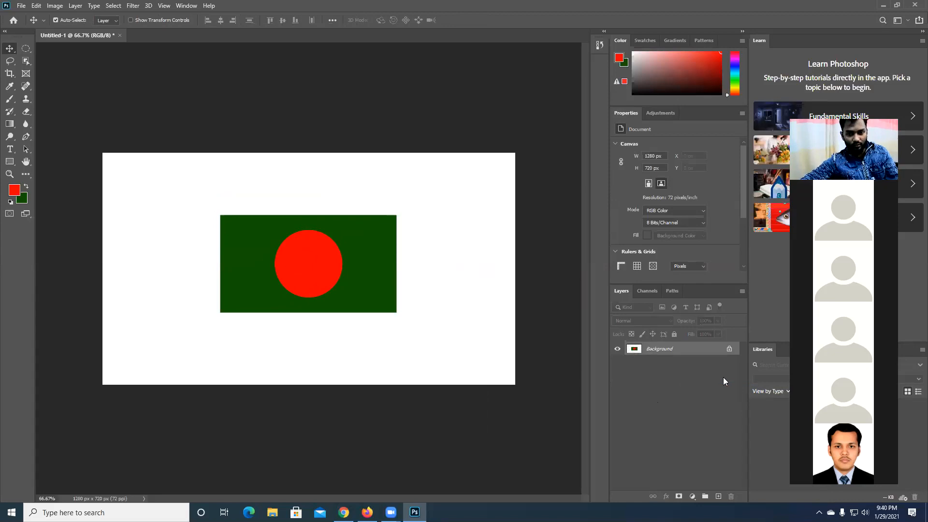
- Undo merging all visible layers, try Merge Visible once more, and undo it again
key("ctrl+z")
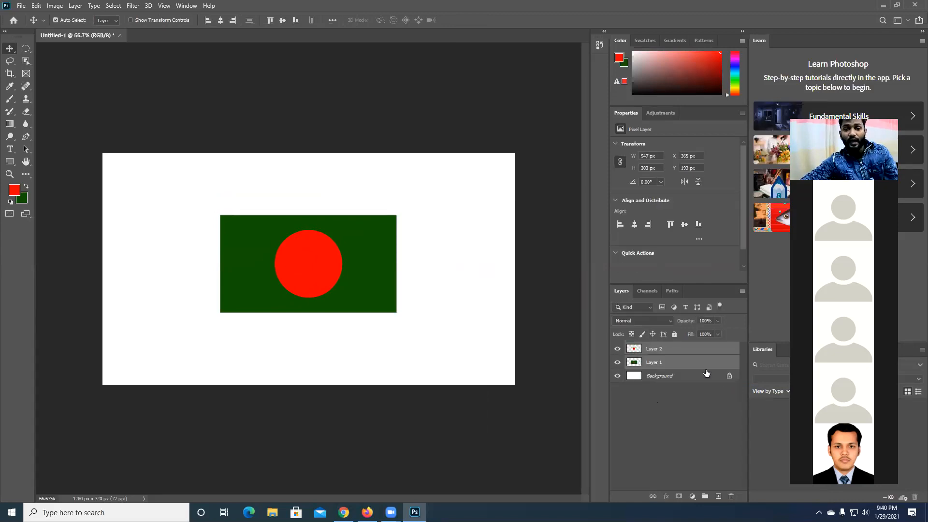
right_click(697, 360)
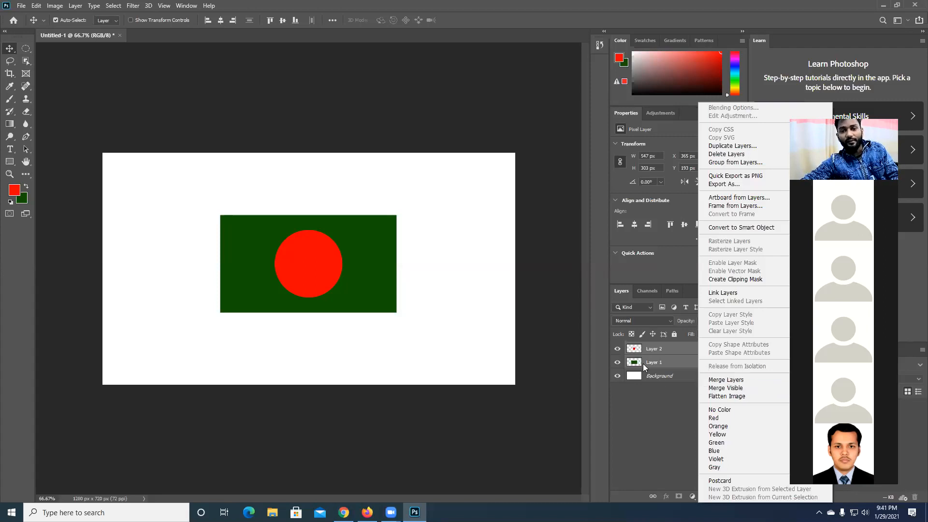
left_click(713, 385)
key("ctrl+z")
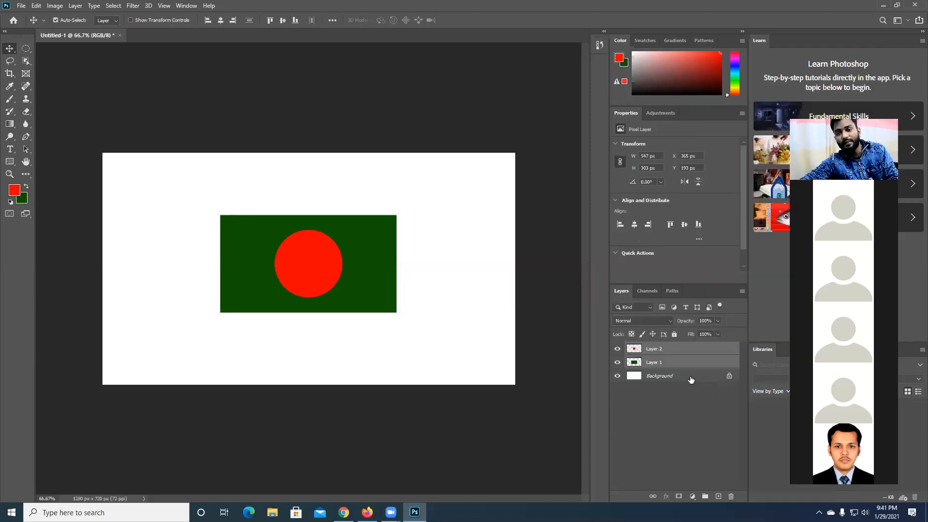
- Merge only the selected circle and rectangle layers, and move the merged shape toward the canvas's upper-left area
right_click(690, 361)
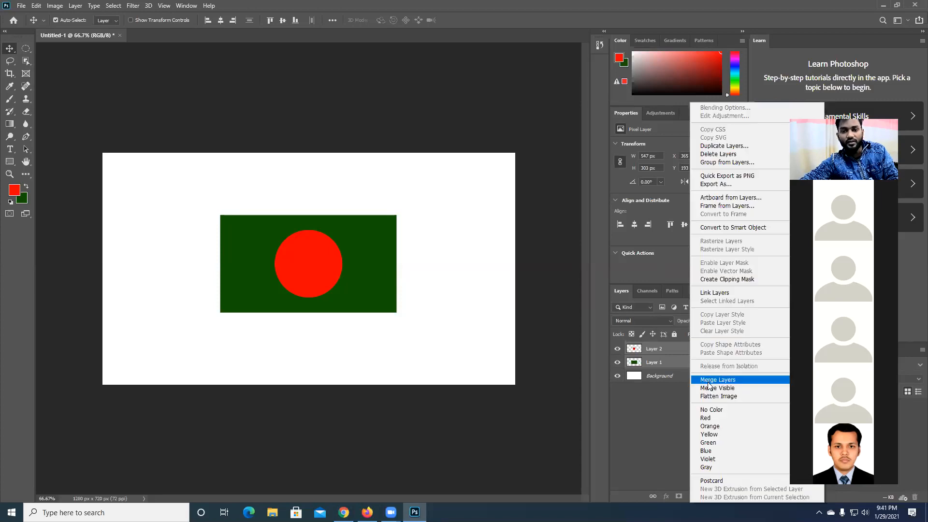
left_click(708, 382)
right_click(691, 349)
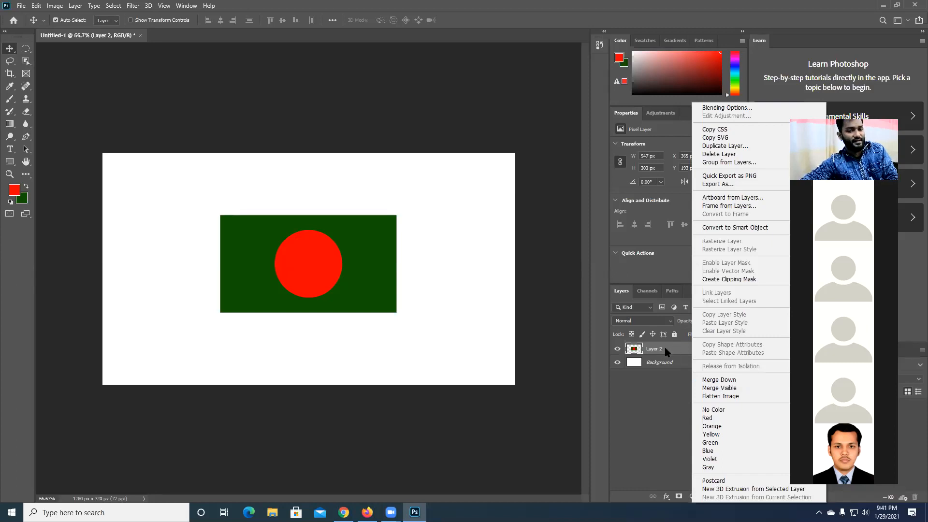
left_click(653, 397)
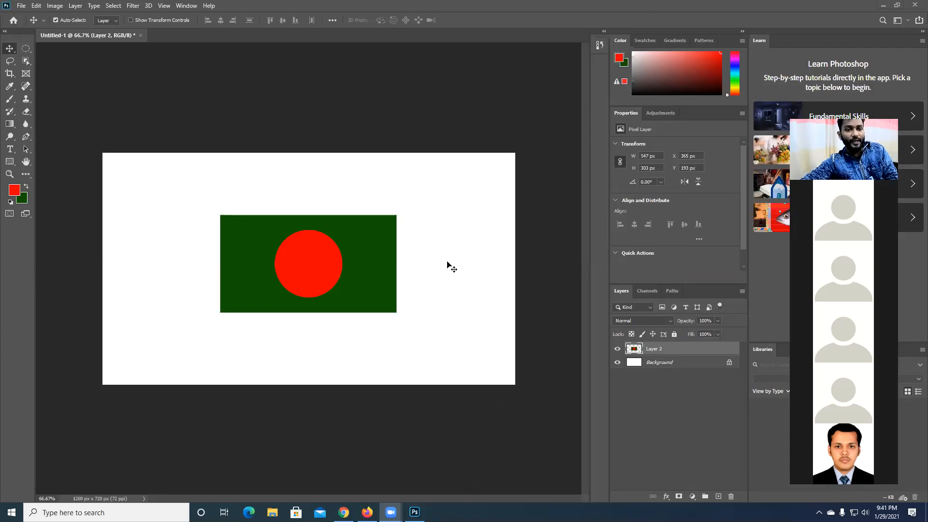
left_click_drag(343, 283, 275, 218)
- Undo the move, the layer merge and the earlier Free Transform scaling of the two shapes
key("ctrl+z")
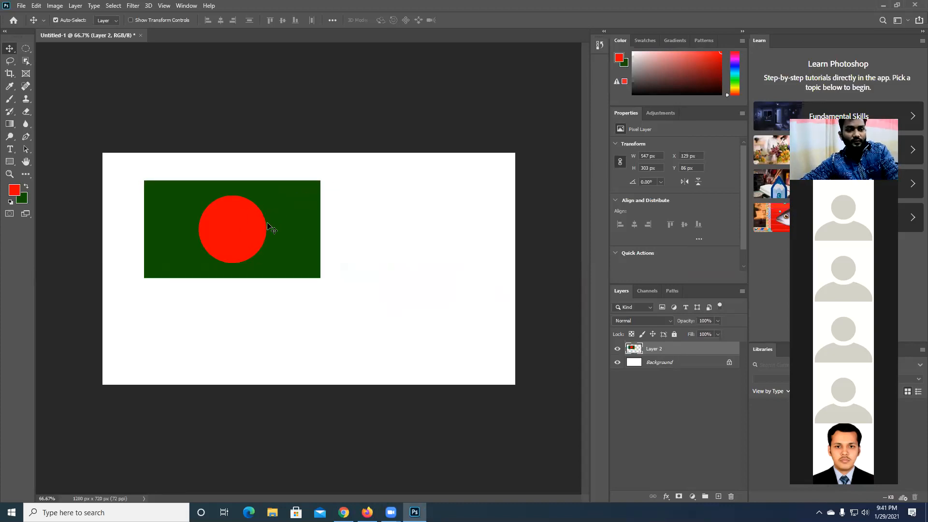
key("ctrl+z")
key("ctrl+z")
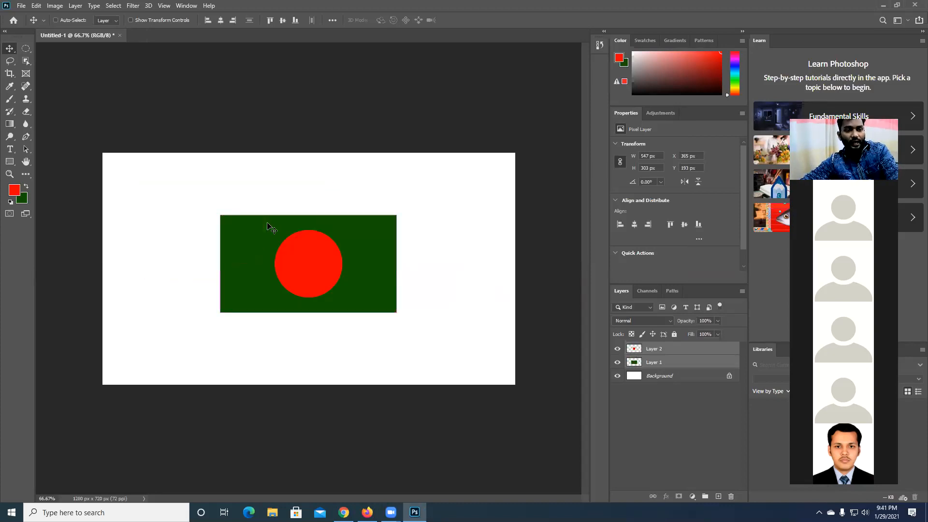
key("ctrl+z")
- Duplicate the green rectangle below the flag, and merge the red circle with the original rectangle using Merge Layers
left_click(363, 283)
left_click_drag(342, 232, 397, 315, "alt")
left_click_drag(433, 275, 234, 199)
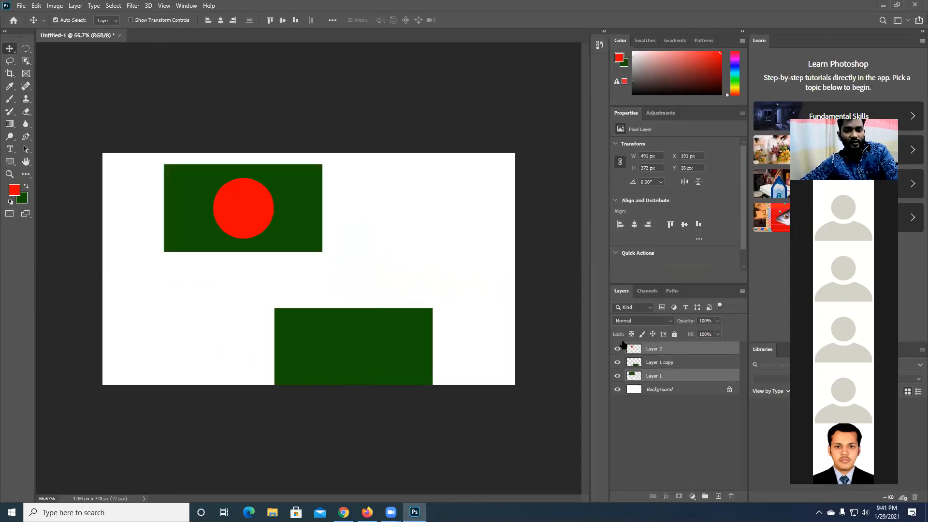
right_click(665, 354)
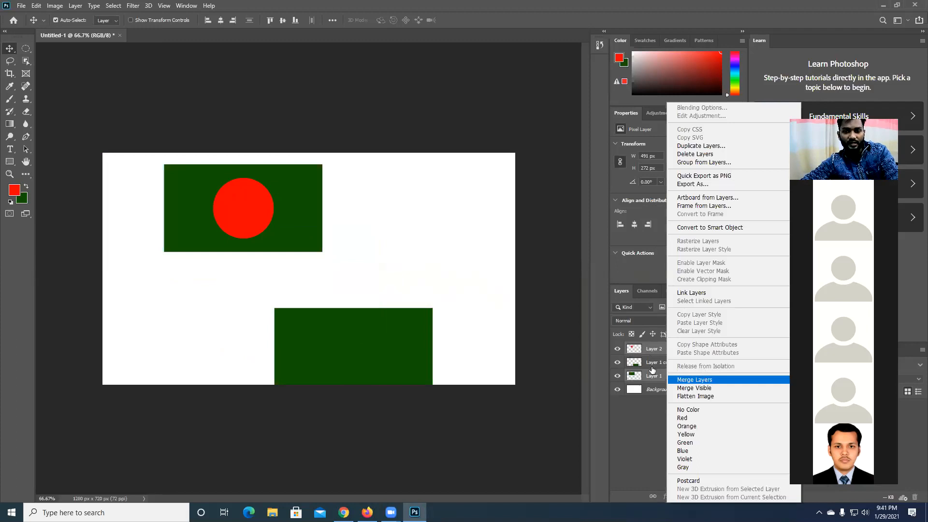
left_click(694, 380)
- Move the merged flag to the left side of the canvas and the plain green rectangle to its right side
left_click_drag(429, 325, 488, 288)
left_click_drag(321, 207, 278, 229)
left_click_drag(404, 287, 407, 252)
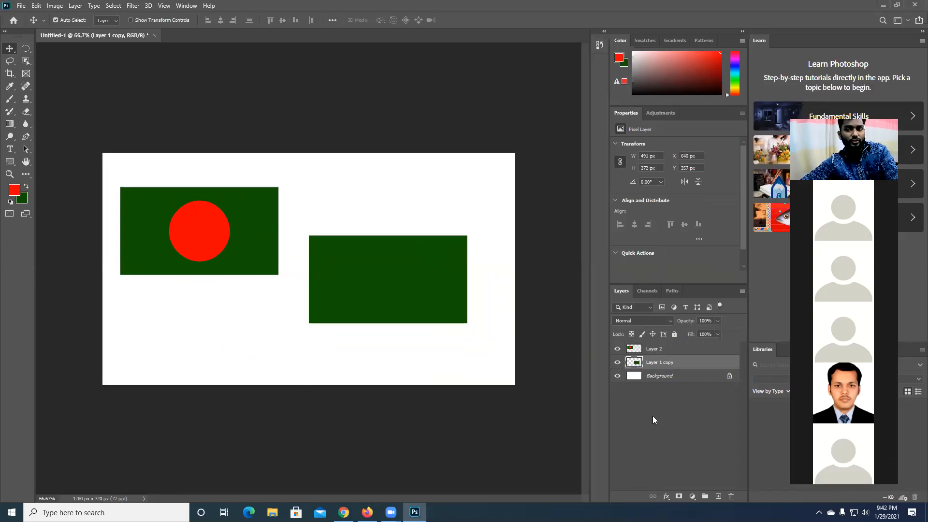
left_click_drag(385, 271, 423, 269)
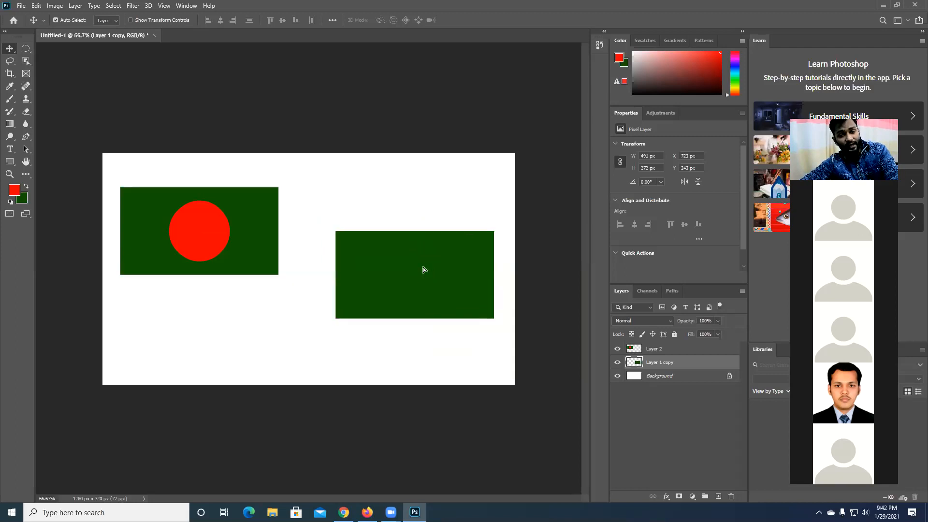
- Hide and show the plain green rectangle's layer twice
left_click(617, 363)
left_click(617, 362)
left_click(617, 363)
left_click(618, 363)
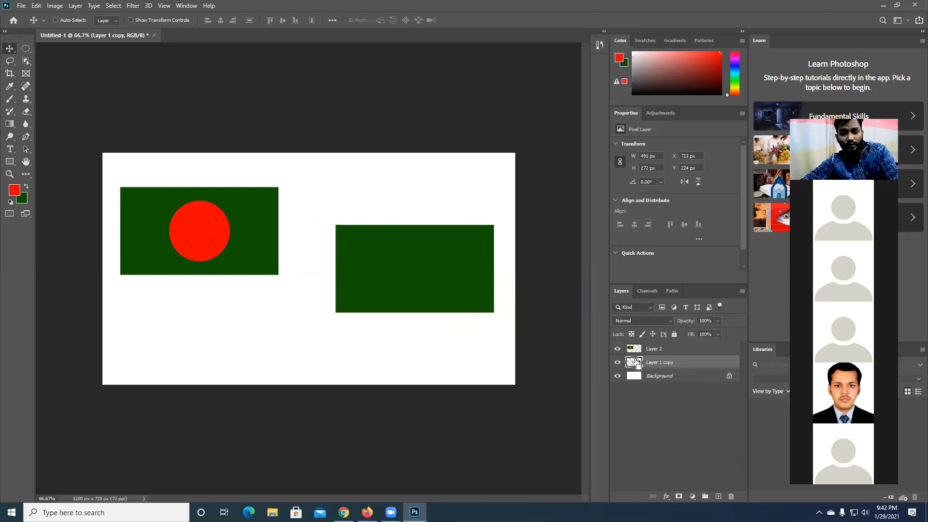
- Load the plain green rectangle's outline as a selection, fill it with a golden yellow foreground color, and deselect
left_click(634, 362, "ctrl")
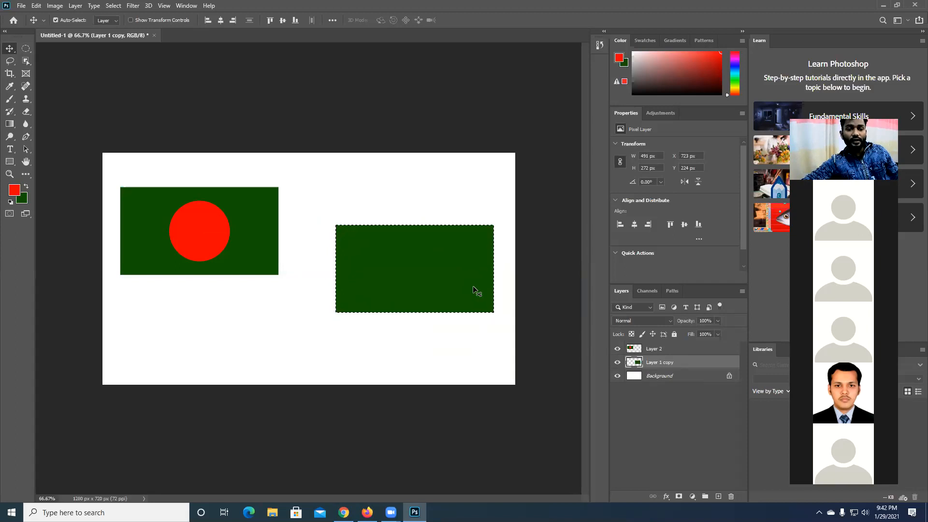
left_click(14, 191)
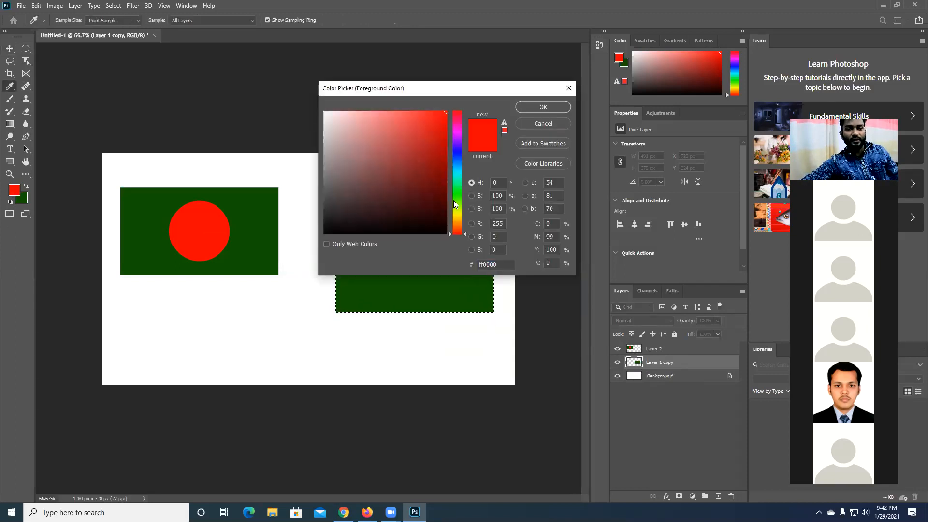
left_click(459, 212)
left_click_drag(464, 211, 465, 219)
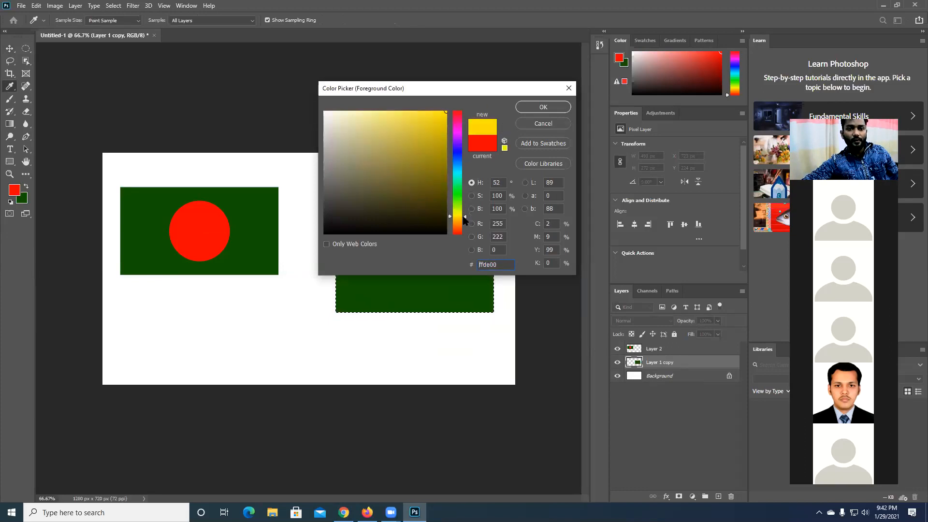
left_click(531, 103)
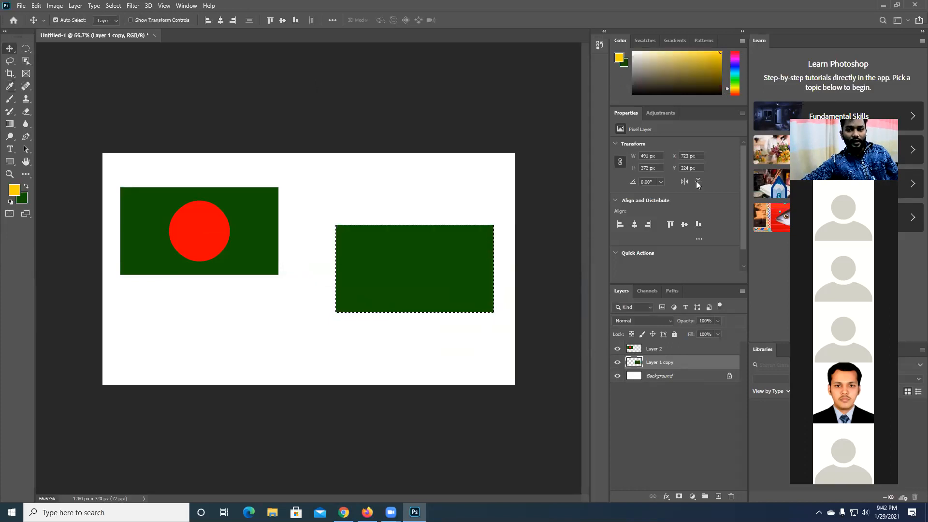
key("alt+BackSpace")
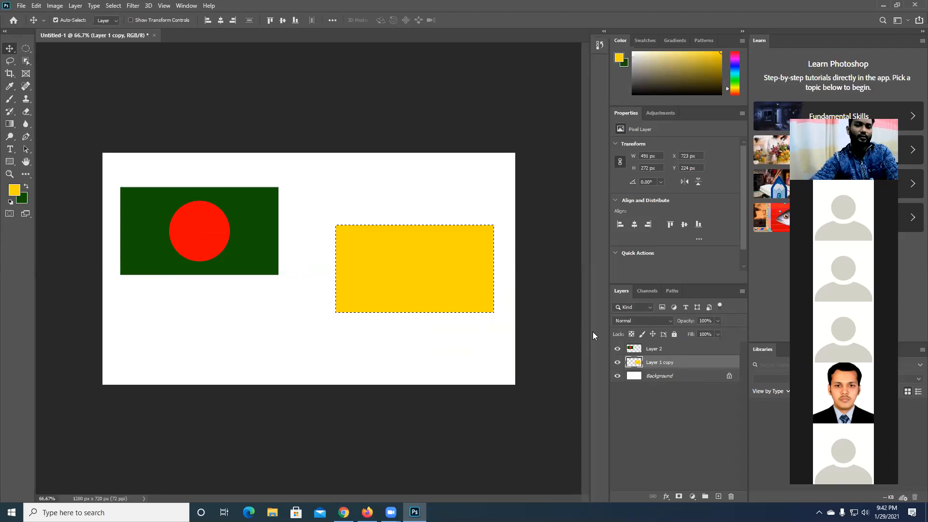
key("ctrl+d")
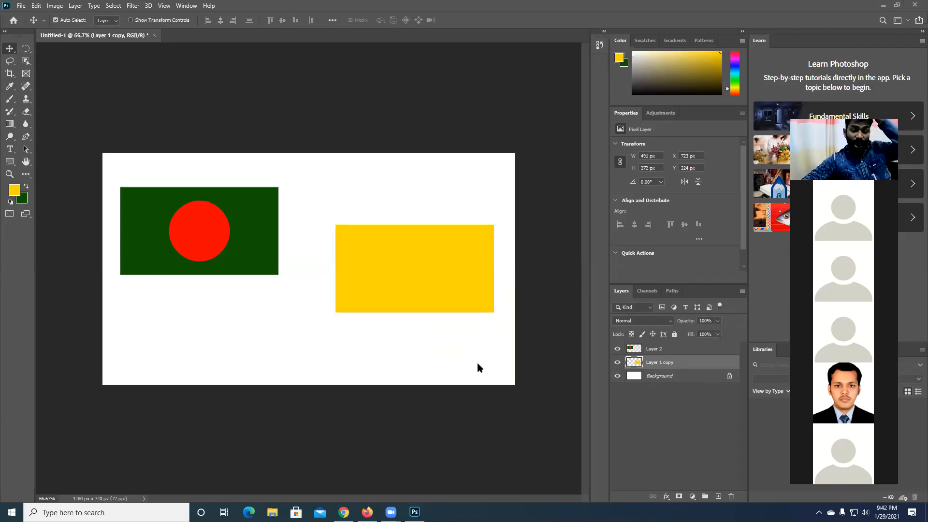
- Move the yellow rectangle slightly closer to the flag, and delete both shape layers together
left_click_drag(433, 265, 407, 272)
left_click_drag(452, 344, 234, 208)
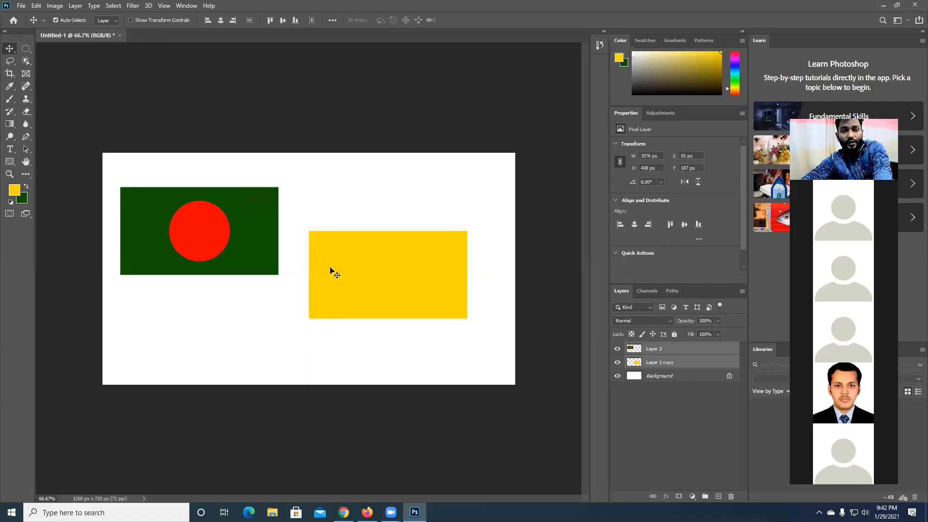
key("Delete")
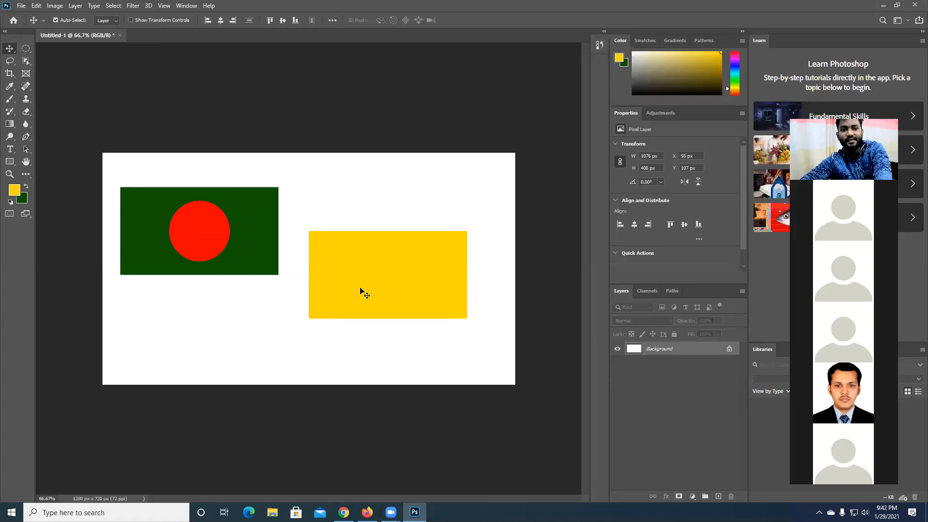
- Restore the editor to a smaller window and minimize the browser windows behind it to uncover the desktop
double_click(403, 2)
left_click(857, 6)
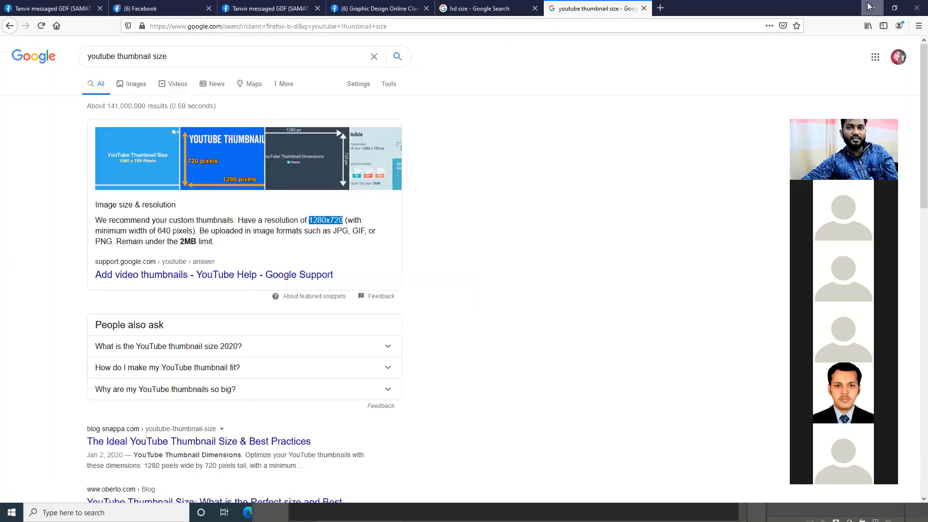
left_click(872, 8)
left_click(878, 2)
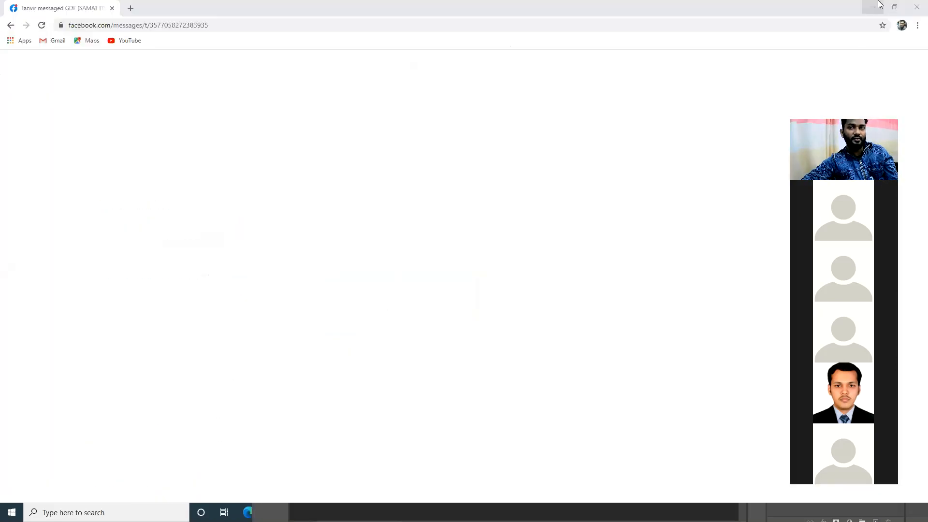
left_click(878, 3)
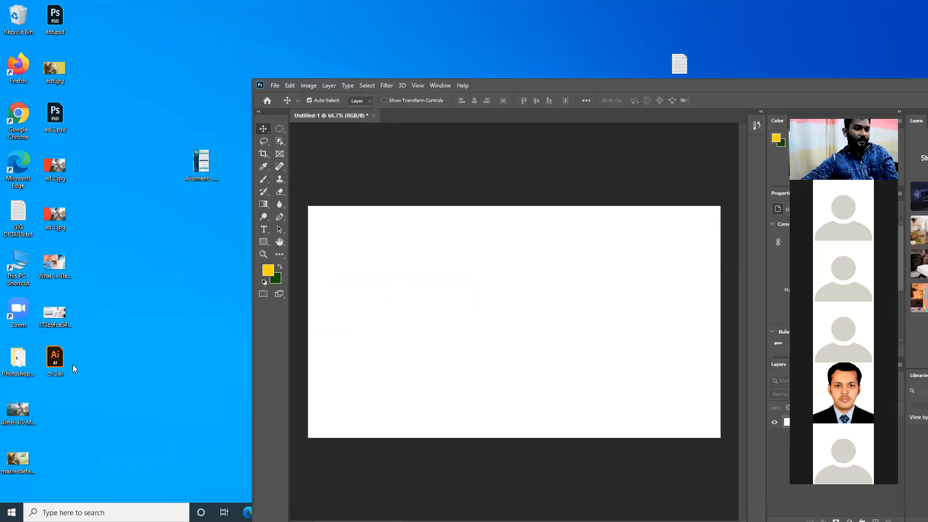
- Place the Airtel-4G-Main-Article-1 image from the desktop into the document, and maximize the editor window again
left_click(27, 418)
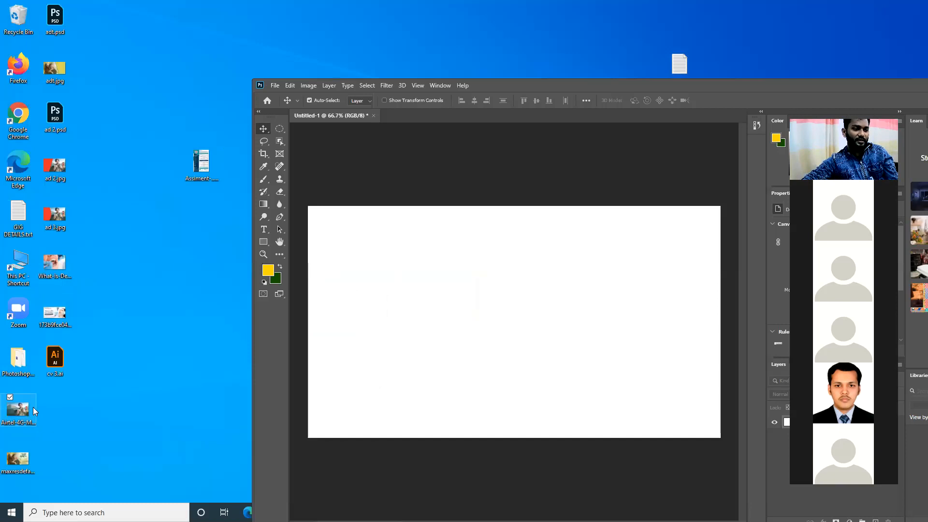
left_click_drag(479, 326, 522, 296)
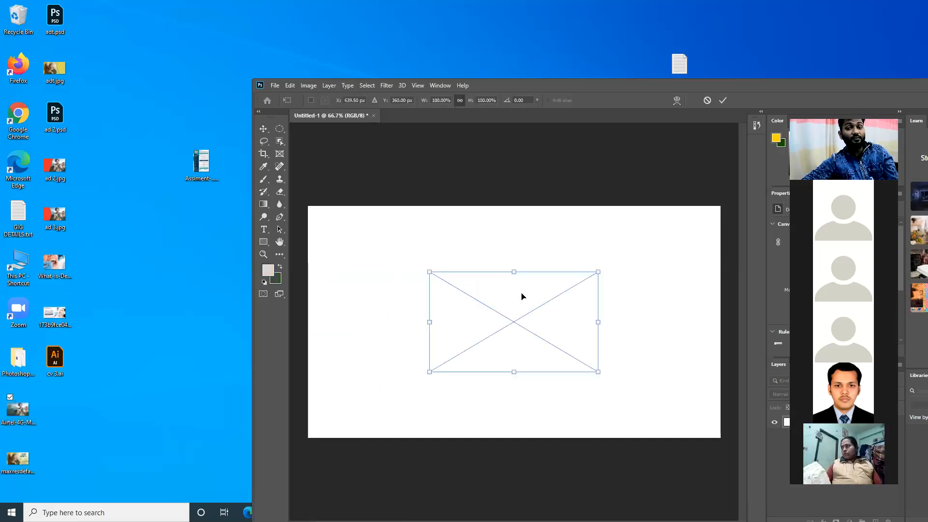
left_click_drag(527, 87, 348, 1)
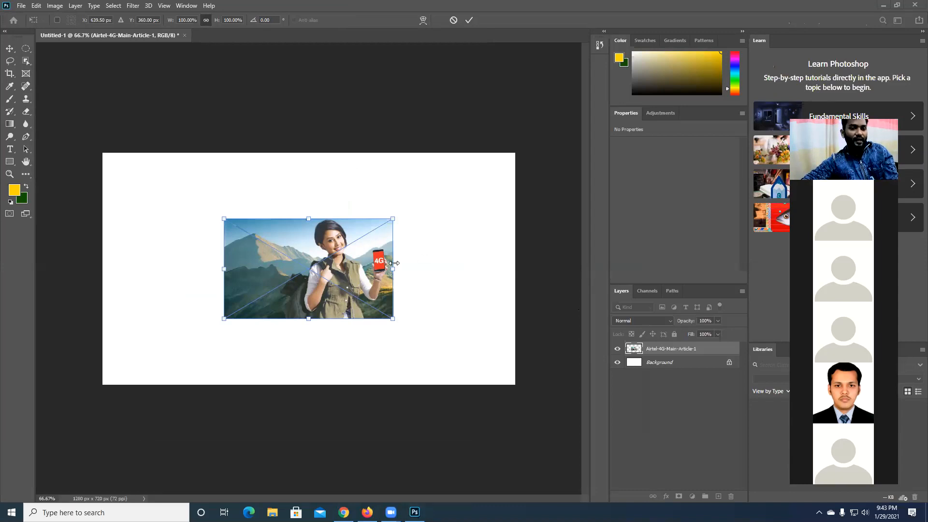
- Move the placed picture around the middle of the canvas while its transform box is active
left_click_drag(360, 269, 342, 260)
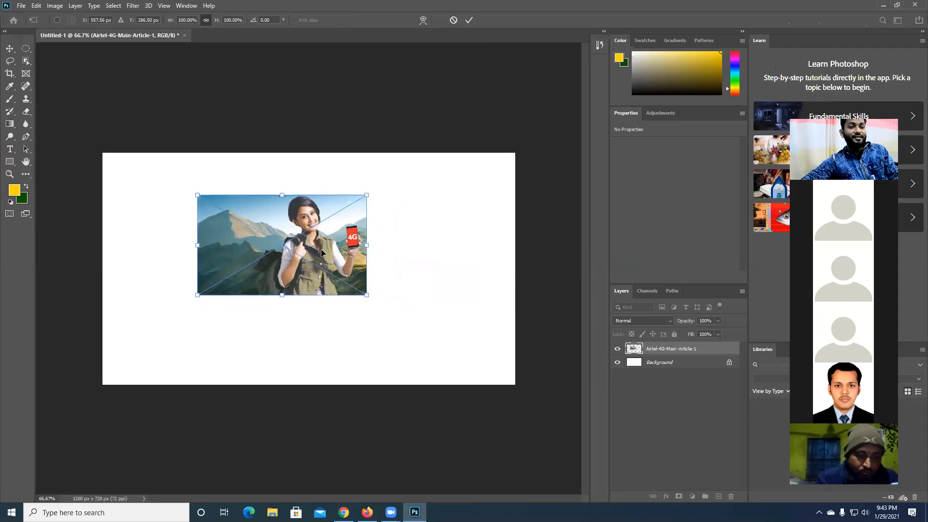
left_click_drag(320, 223, 363, 205)
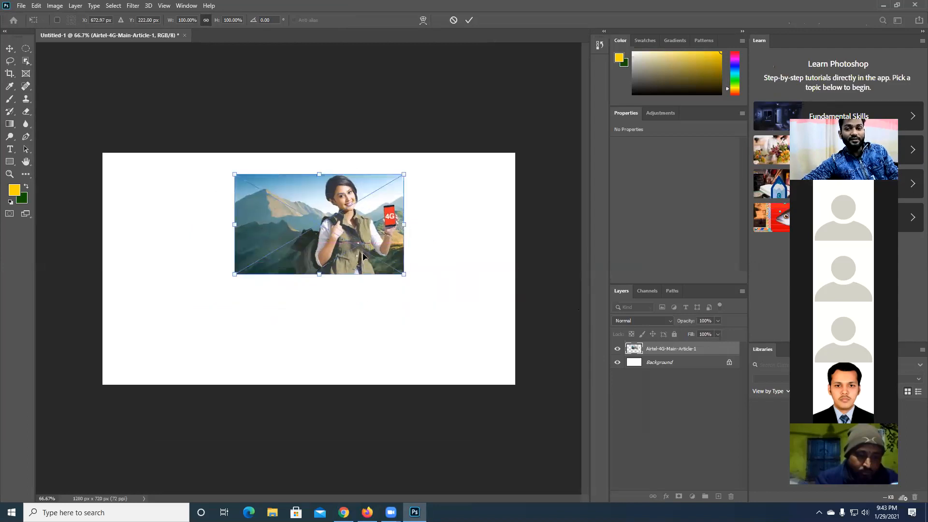
left_click_drag(364, 256, 365, 256)
left_click_drag(321, 235, 325, 256)
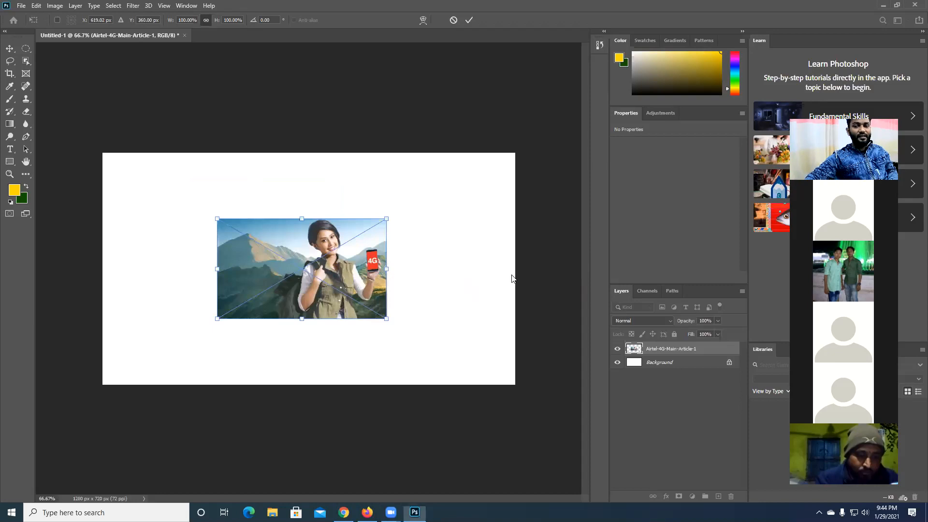
- Move the picture to the canvas's upper-left corner, scale it proportionally to about 244.5% to cover the canvas, and commit the placement
left_click_drag(379, 292, 249, 208)
left_click_drag(272, 253, 299, 346)
left_click_drag(421, 343, 565, 368)
left_click_drag(464, 274, 467, 276)
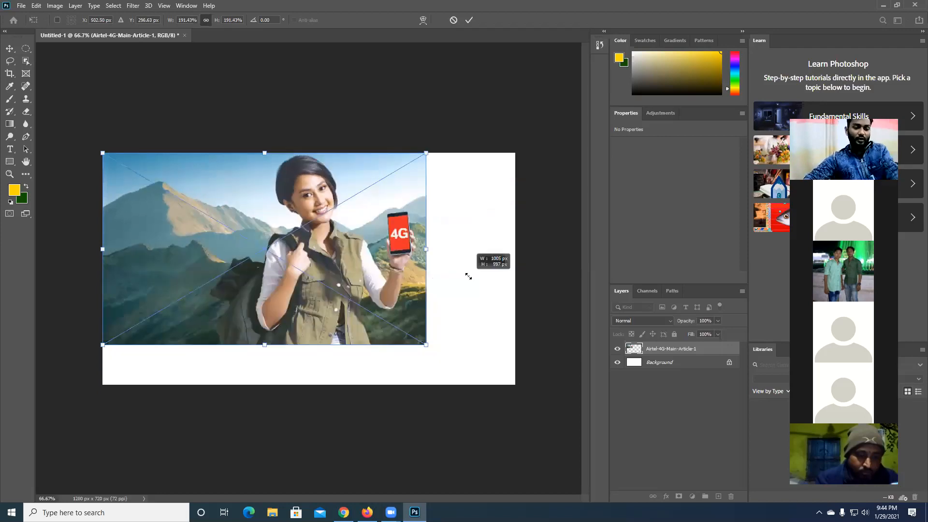
left_click_drag(503, 313, 527, 382)
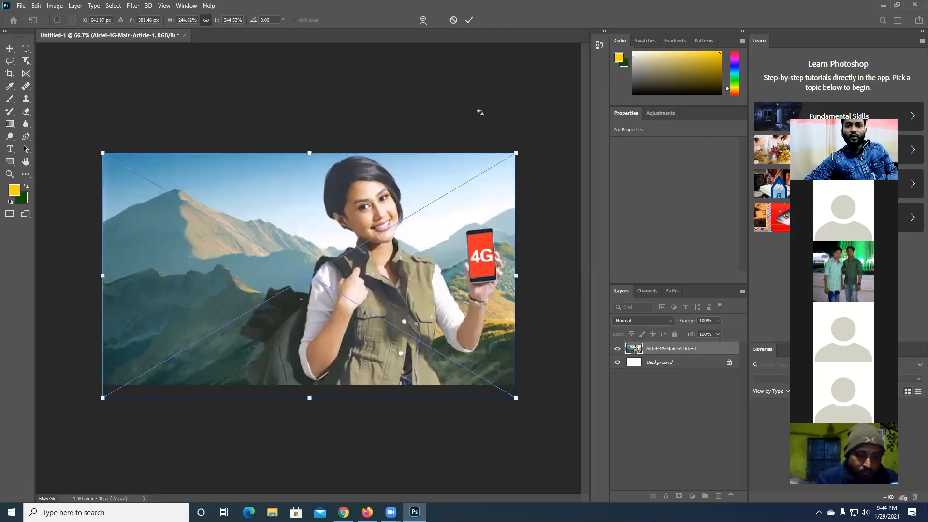
left_click(467, 21)
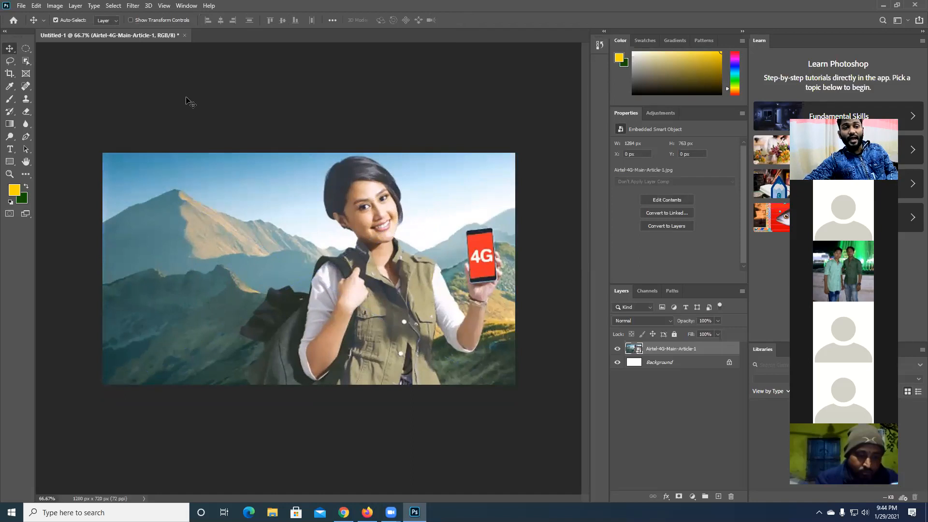
left_click(318, 295, "shift")
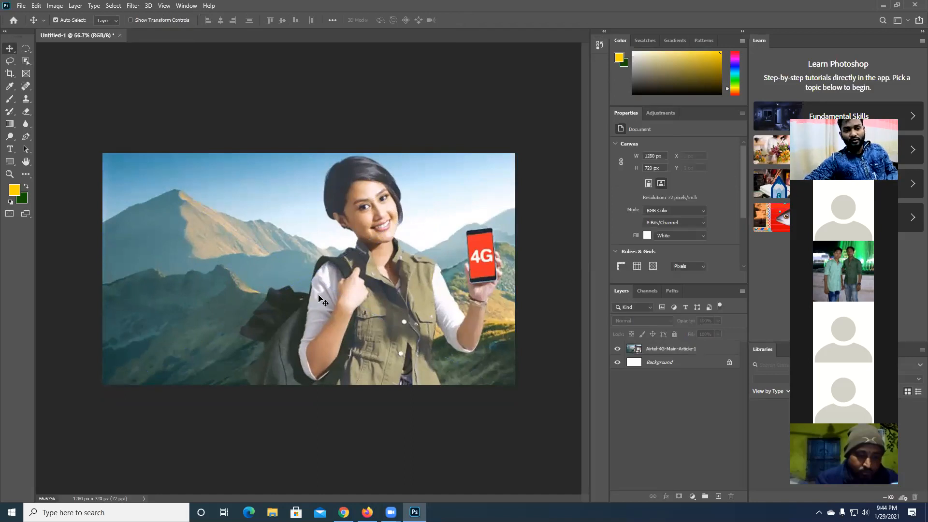
left_click(319, 295)
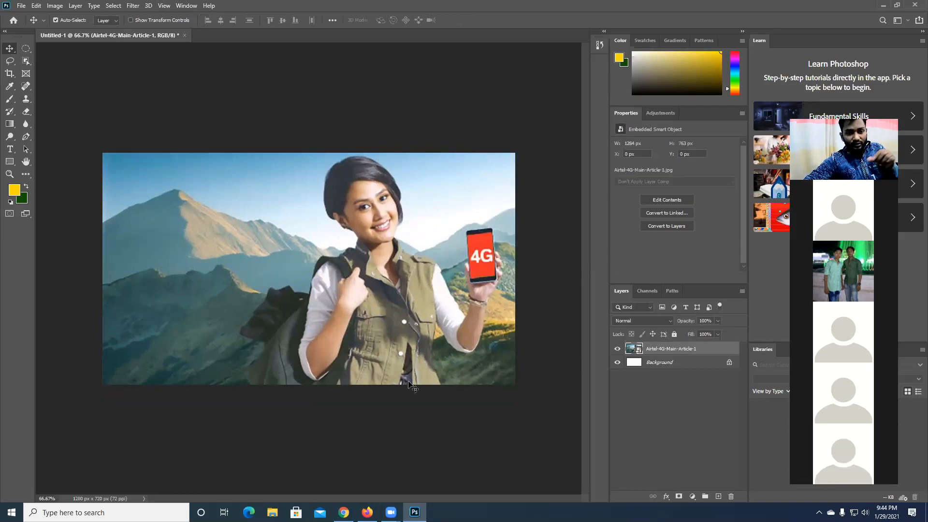
- Move the placed picture up to Y -21 px, and create a yellow-filled ellipse about 389 × 206 px on a new layer over the mountains
mouse_move(403, 324)
left_mouse_down()
mouse_move(401, 295)
mouse_move(405, 317)
left_mouse_up()
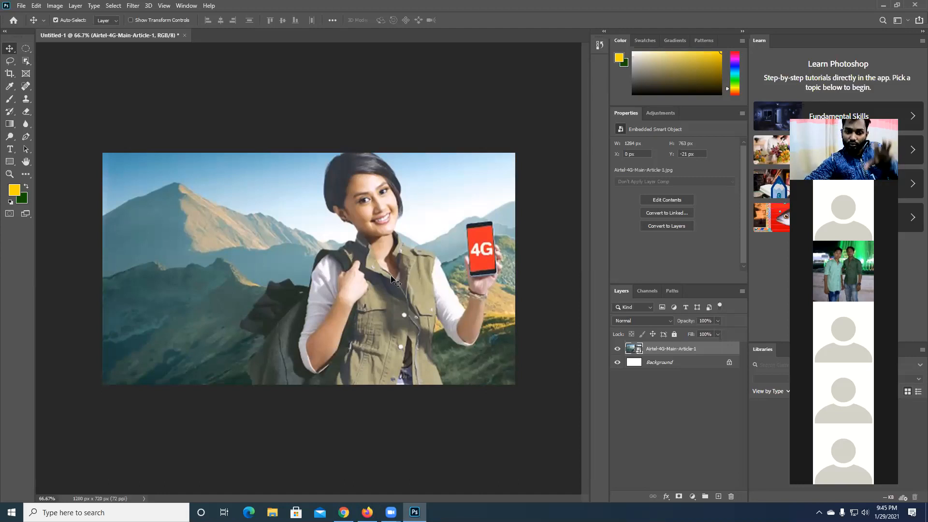
left_click(718, 496)
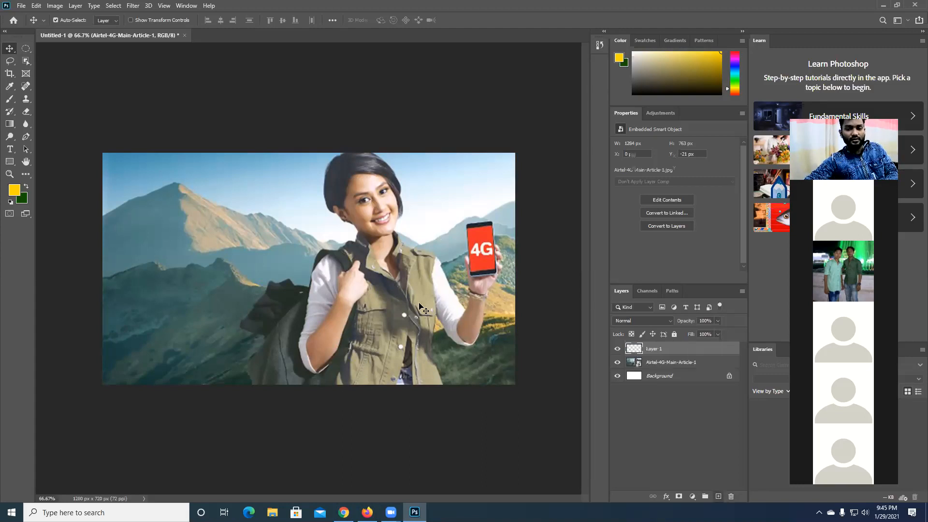
key("m")
left_click_drag(139, 197, 261, 255)
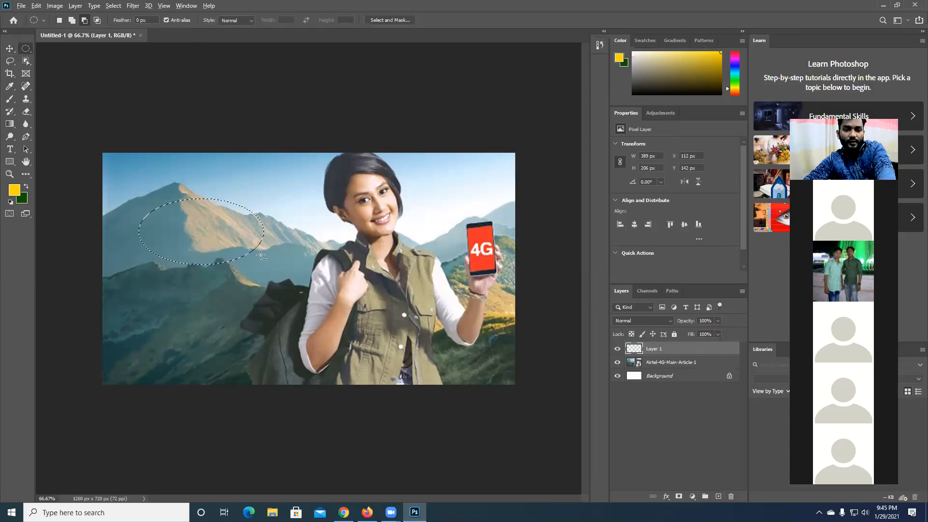
key("alt+BackSpace")
key("ctrl+d")
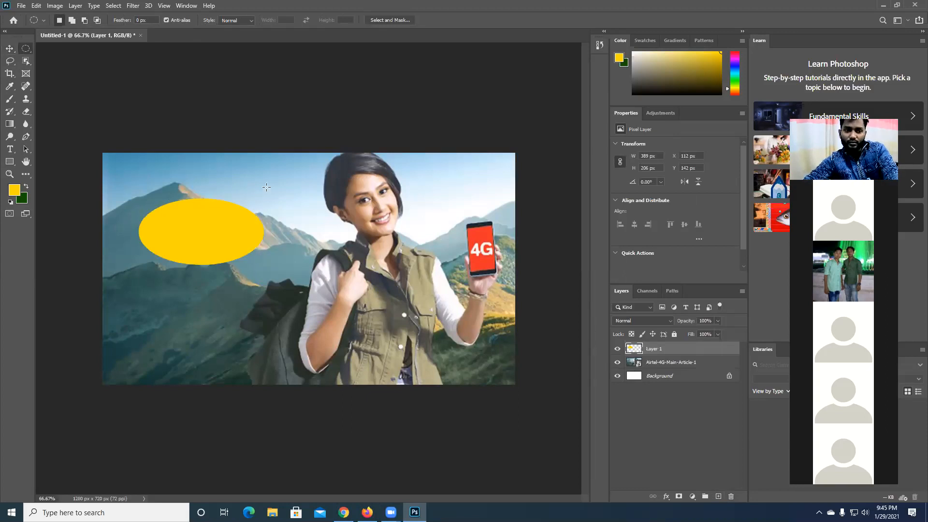
- Reselect the ellipse's pixels, sample the red of the phone screen with the Eyedropper, fill the ellipse with it and deselect
left_click(634, 349, "ctrl")
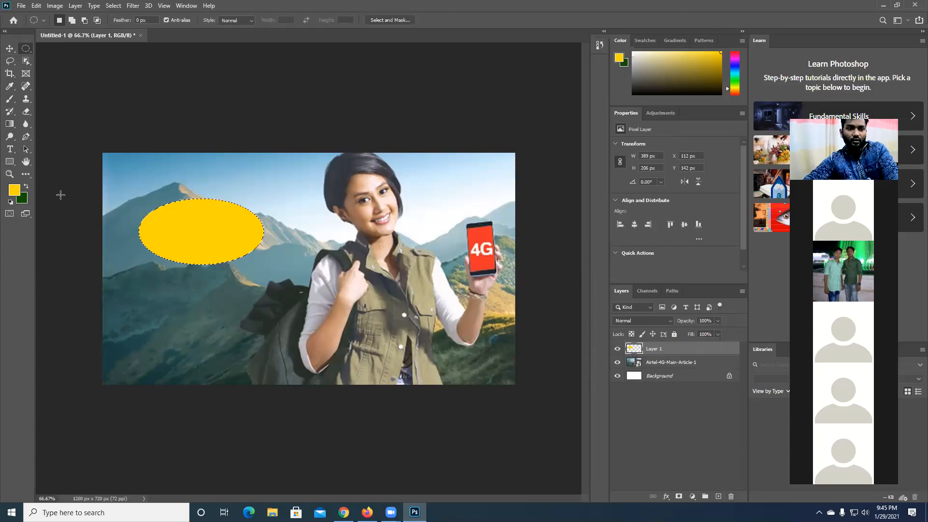
left_click(9, 86)
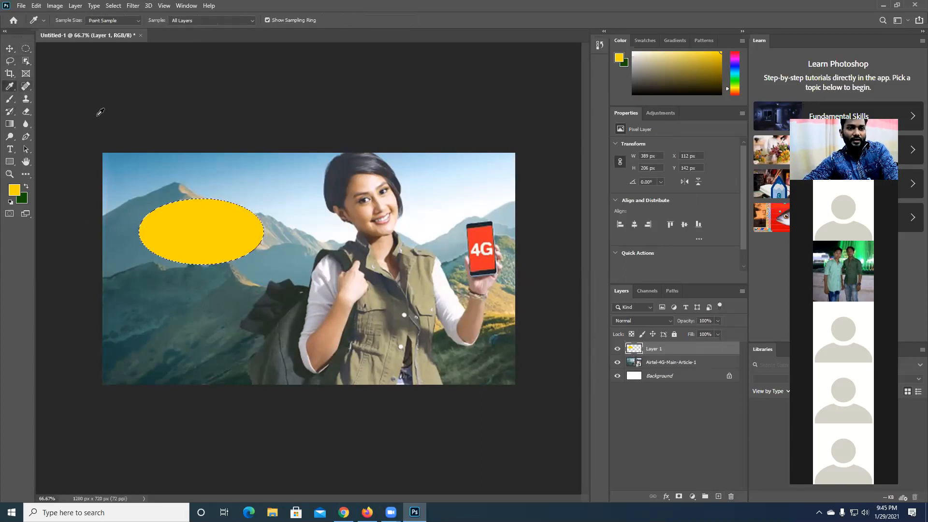
left_click(481, 237)
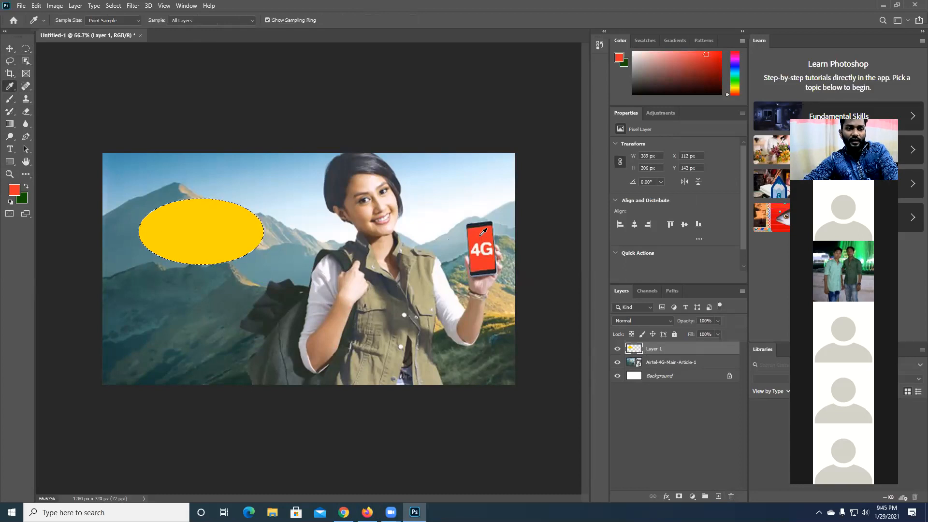
key("alt+BackSpace")
key("ctrl+d")
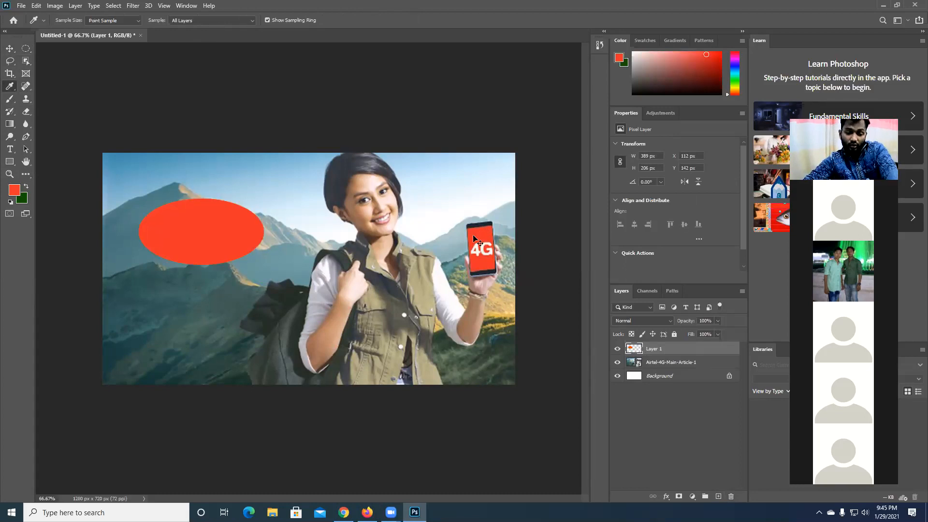
- Warp the red ellipse into a rounded blob about 488 × 253 px, bulging toward its lower-right side, and commit the transform
key("ctrl+t")
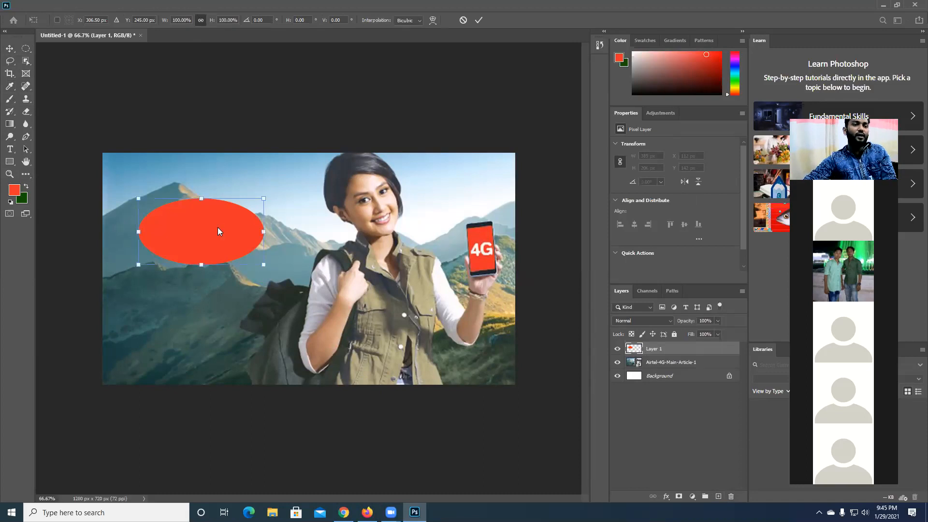
right_click(217, 227)
left_click(252, 293)
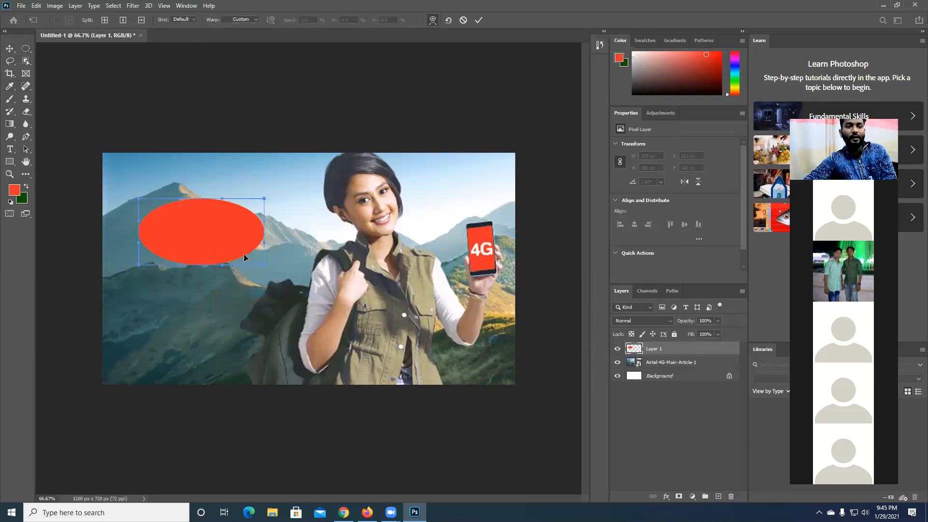
left_click_drag(244, 254, 270, 269)
left_click_drag(174, 252, 161, 259)
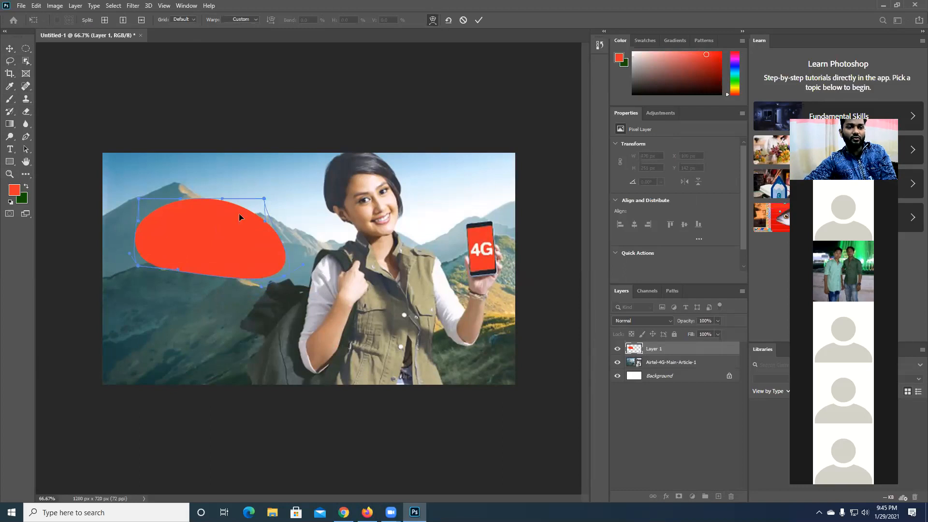
left_click_drag(238, 213, 257, 213)
key("Return")
- Move the red blob down to Y 145 px and the picture back down to Y 0 px with the Move tool
key("i")
left_click(10, 48)
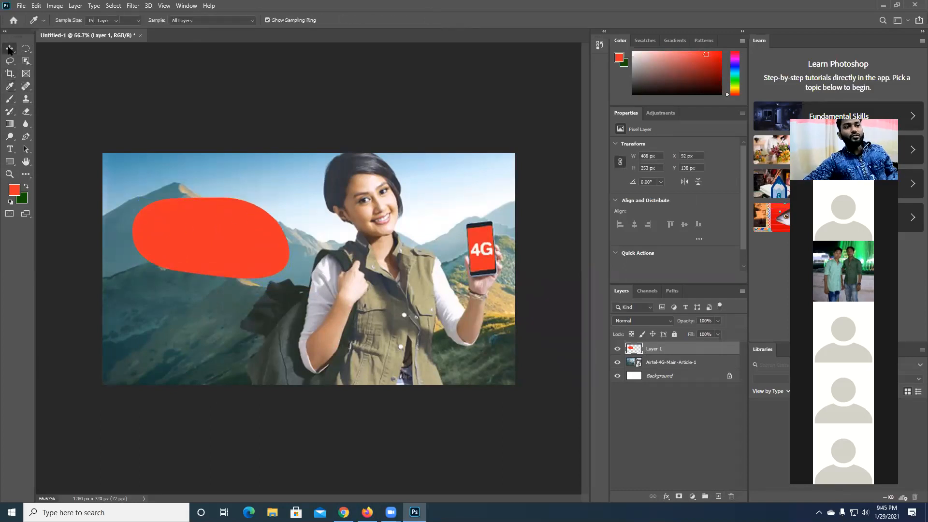
left_click_drag(243, 232, 230, 261)
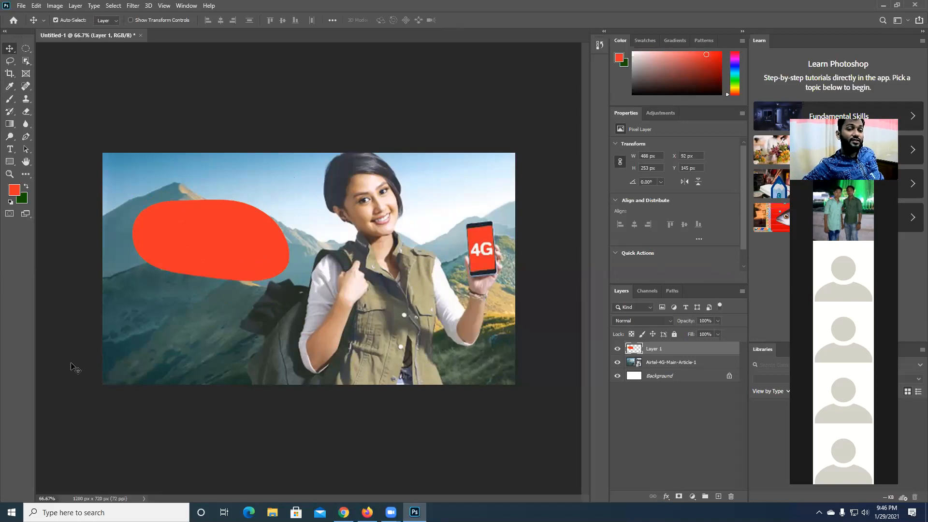
mouse_move(105, 295)
left_mouse_down()
mouse_move(104, 317)
mouse_move(104, 303)
left_mouse_up()
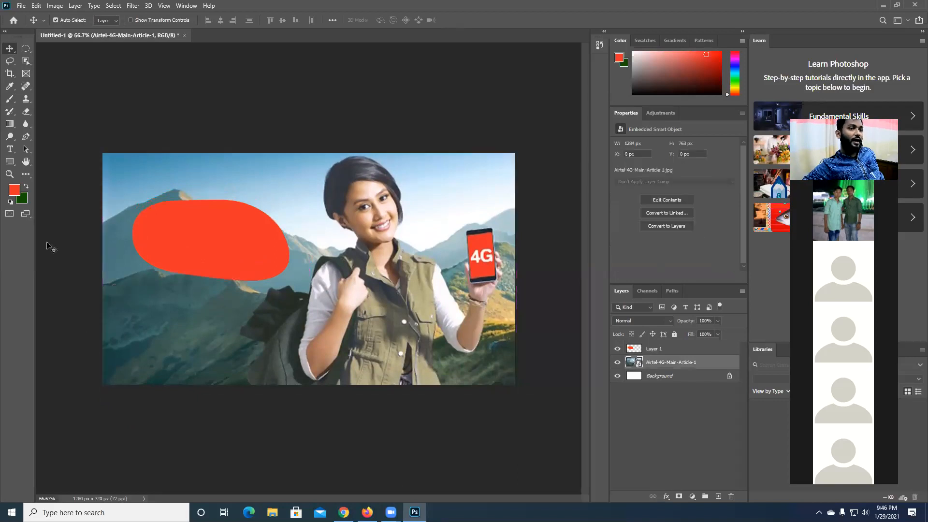
- Open Airtel-4G-Main-Article-1.jpg from the Desktop as a separate document
left_click(21, 6)
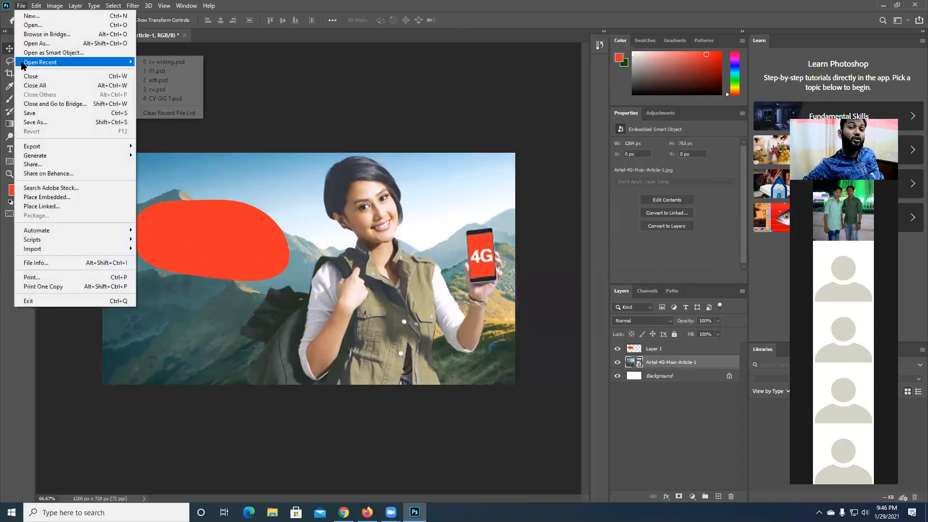
left_click(105, 27)
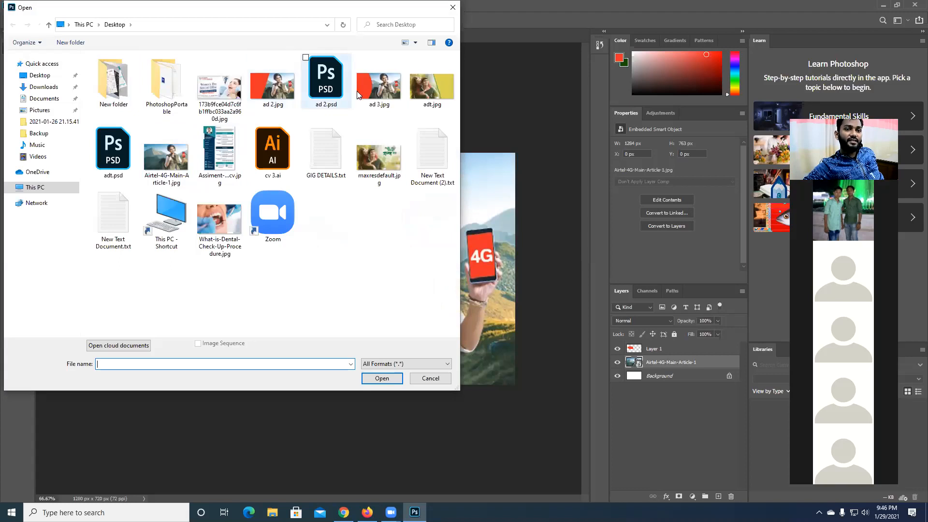
double_click(159, 164)
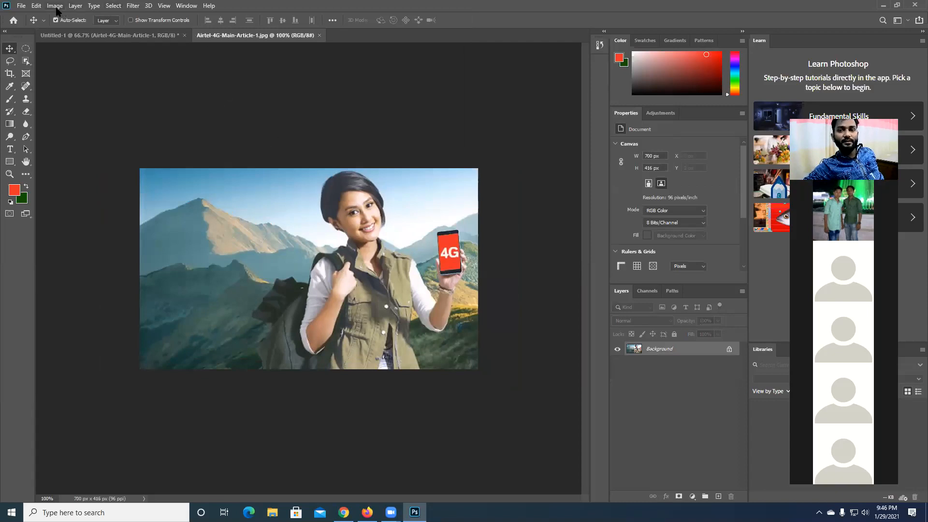
- Check the image's width and height in pixels in Image Size, cancel without changes, and close the separate document
left_click(56, 7)
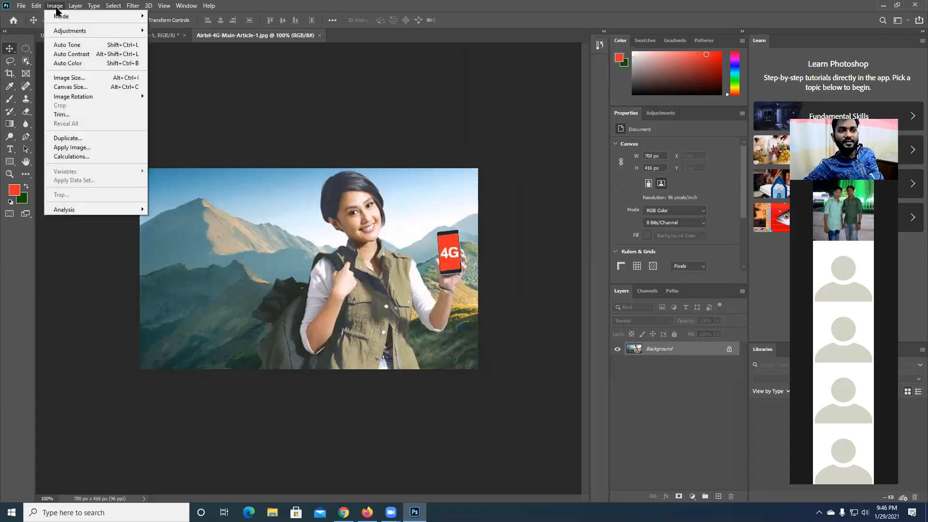
left_click(66, 79)
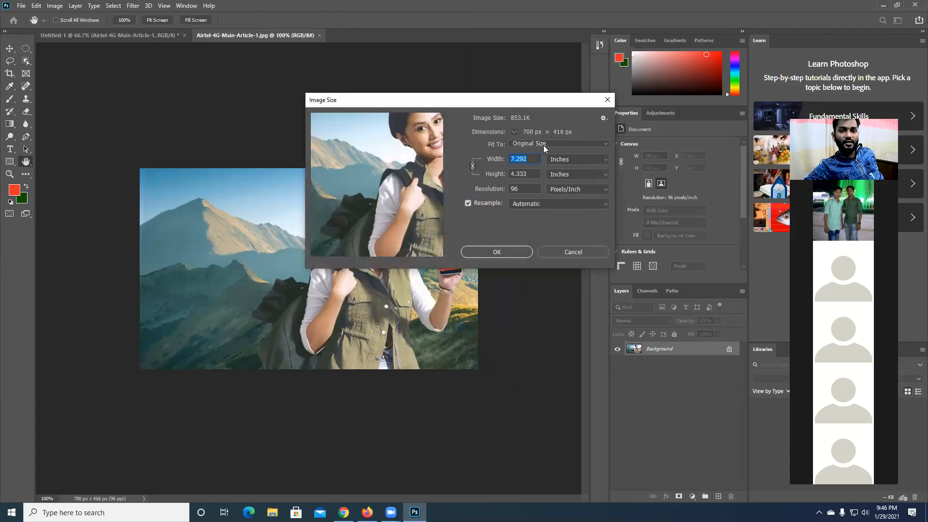
left_click(566, 159)
left_click(549, 175)
double_click(530, 158)
key("Tab")
left_click_drag(525, 160, 474, 154)
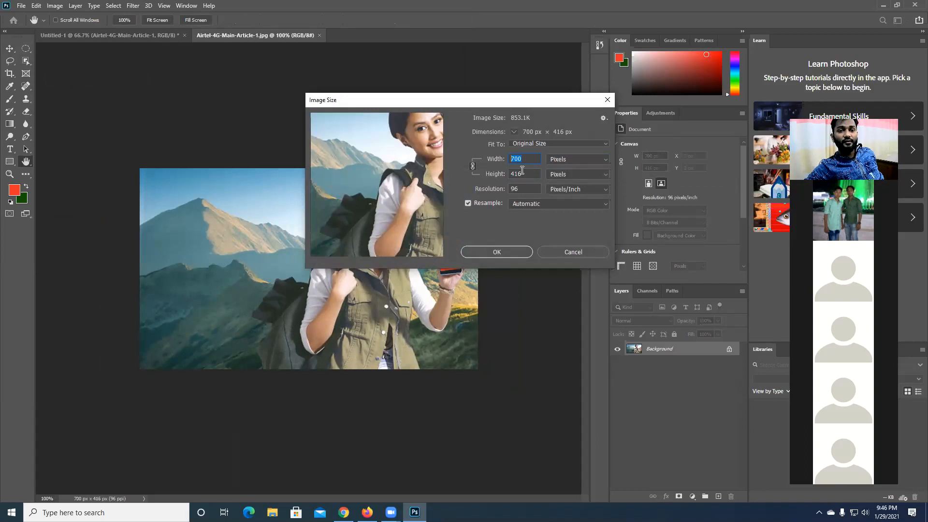
left_click(554, 253)
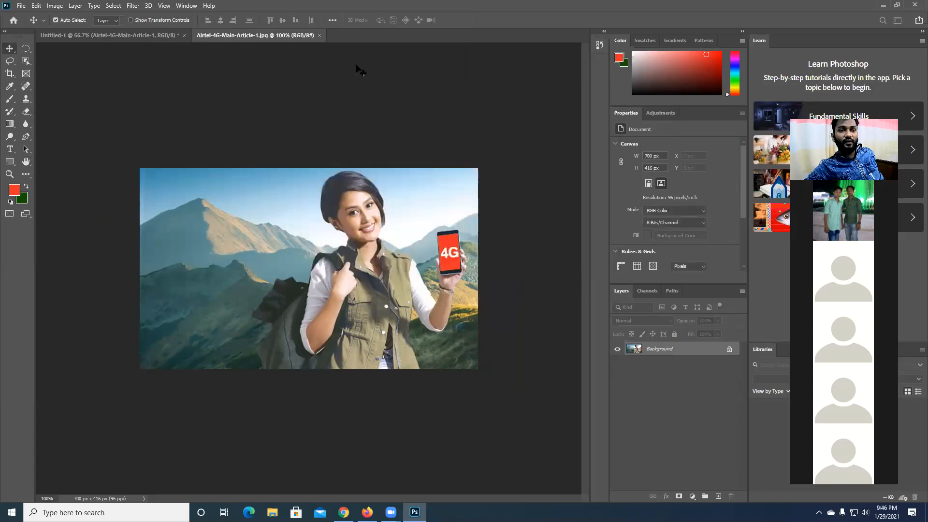
left_click(320, 35)
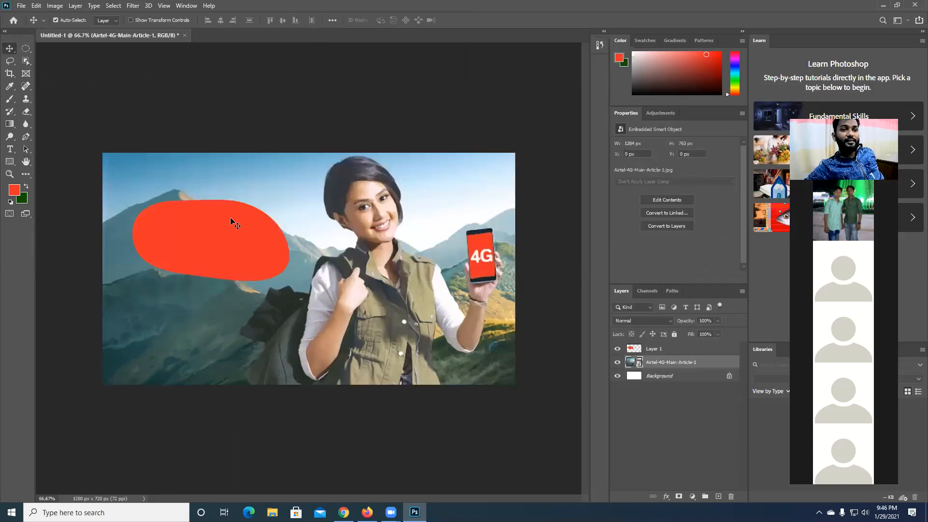
- Restore the editor to a smaller window and try placing the What-is-Dental-Check-Up-Procedure image from the desktop onto the canvas, cancelling the placement
double_click(348, 2)
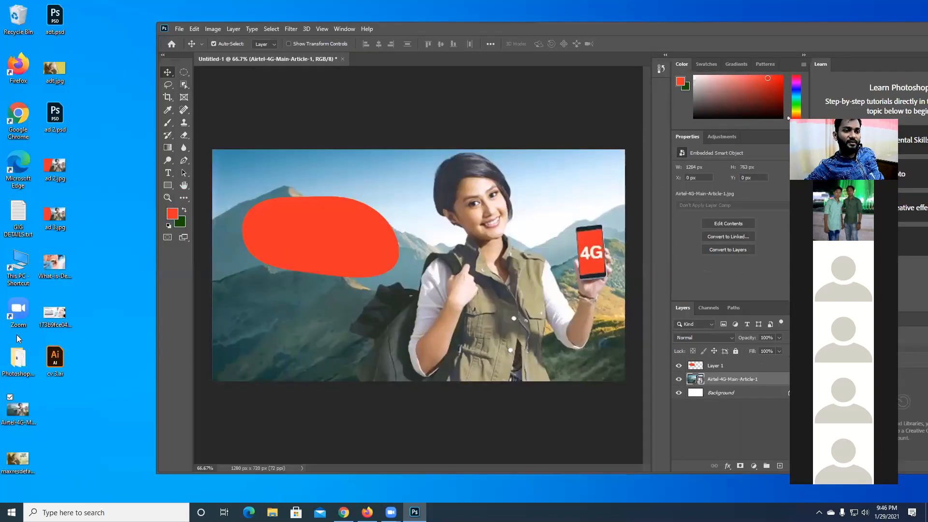
left_click_drag(62, 265, 355, 259)
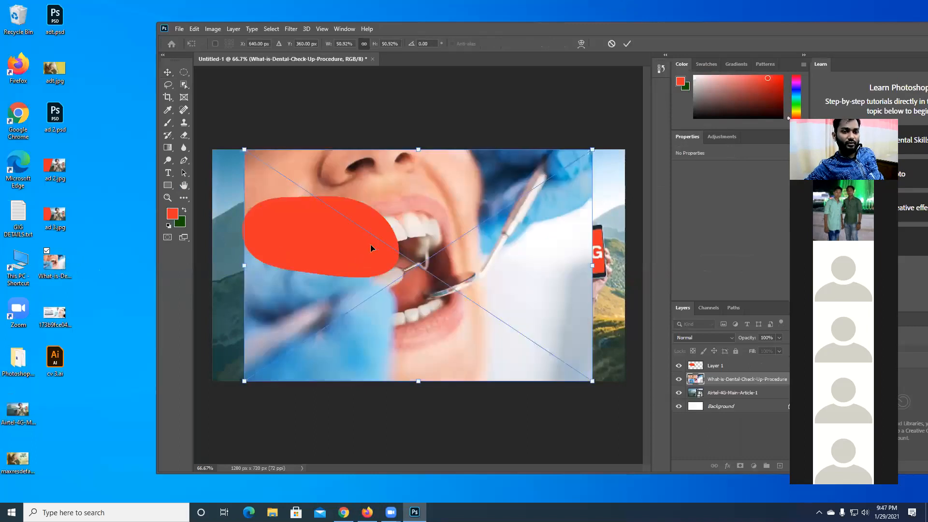
mouse_move(457, 216)
left_mouse_down()
mouse_move(457, 266)
mouse_move(441, 224)
left_mouse_up()
key("Escape")
- Open the What-is-Dental-Check-Up-Procedure image from the desktop as a separate document, ignoring its embedded ICC profile
left_click_drag(61, 277, 411, 347)
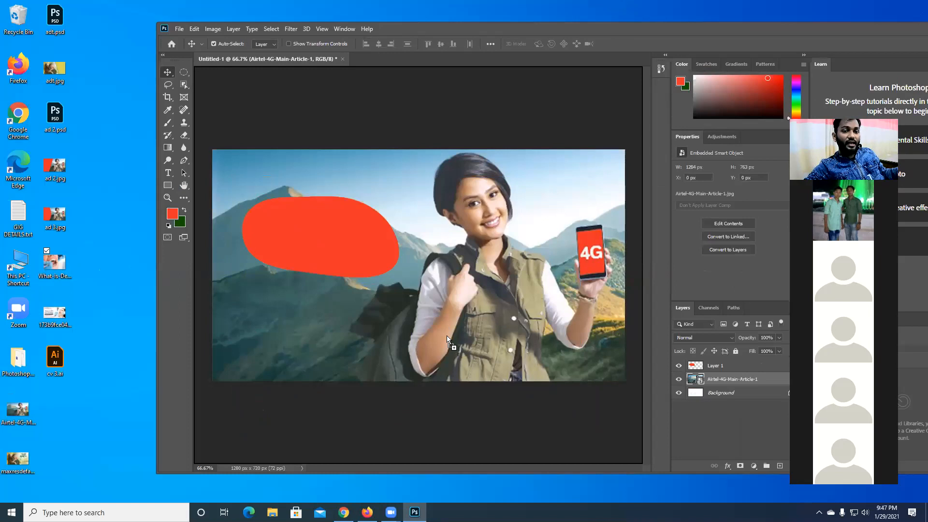
left_click_drag(446, 208, 504, 196)
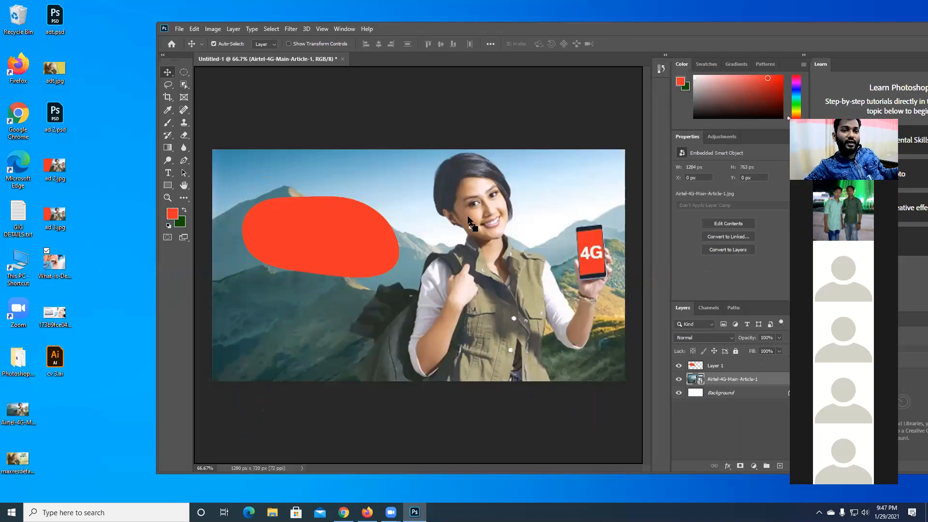
left_click_drag(459, 63, 683, 367)
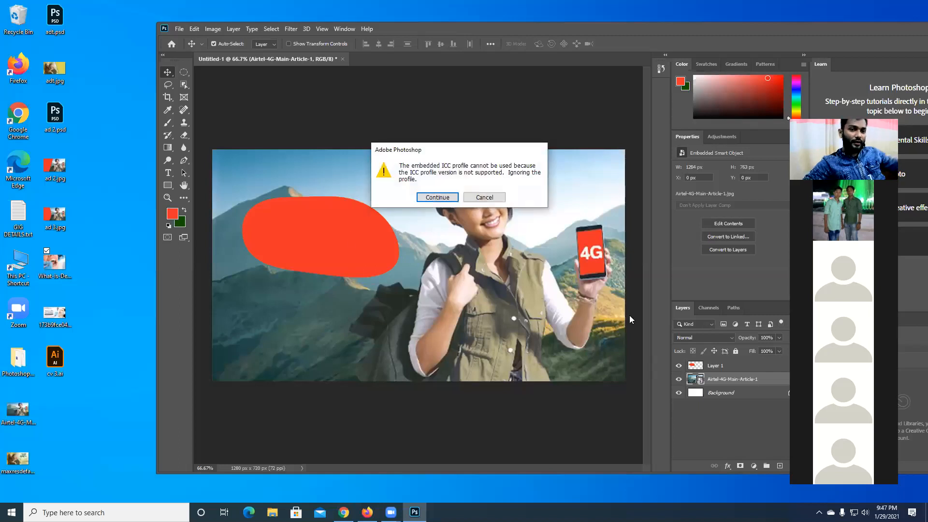
left_click(445, 198)
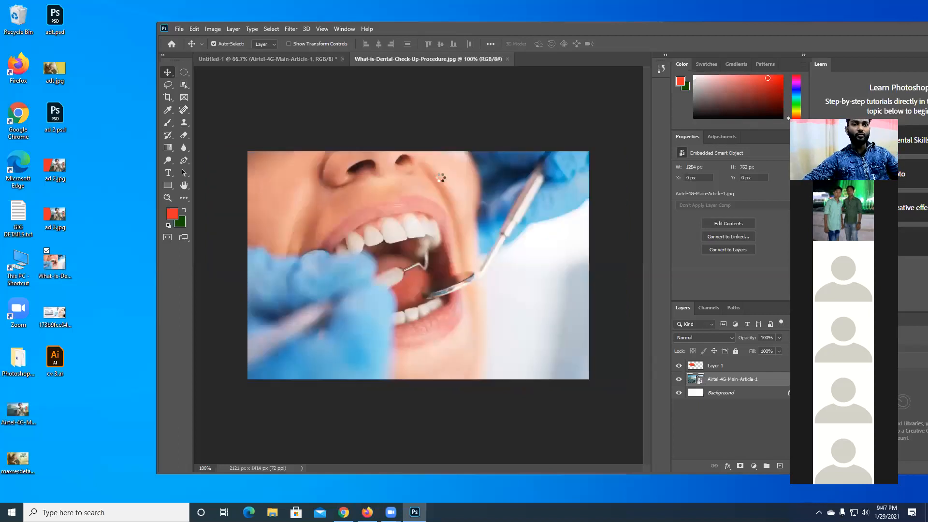
- Switch between the Untitled-1 and dental image documents, and close the dental image
left_click(314, 58)
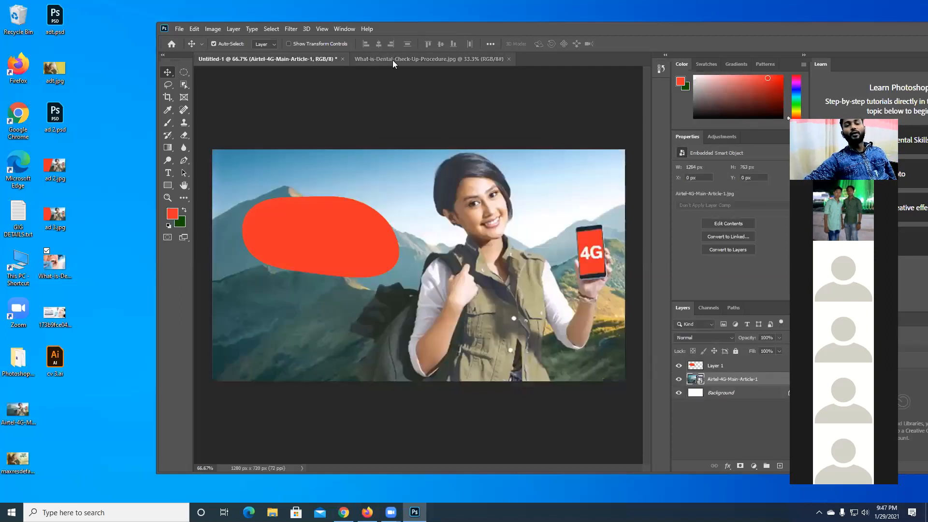
left_click(393, 60)
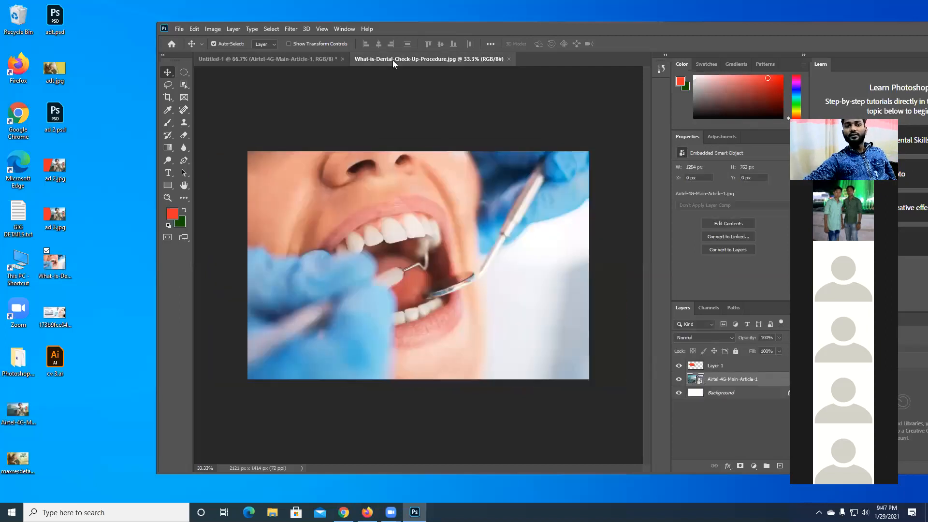
left_click(509, 59)
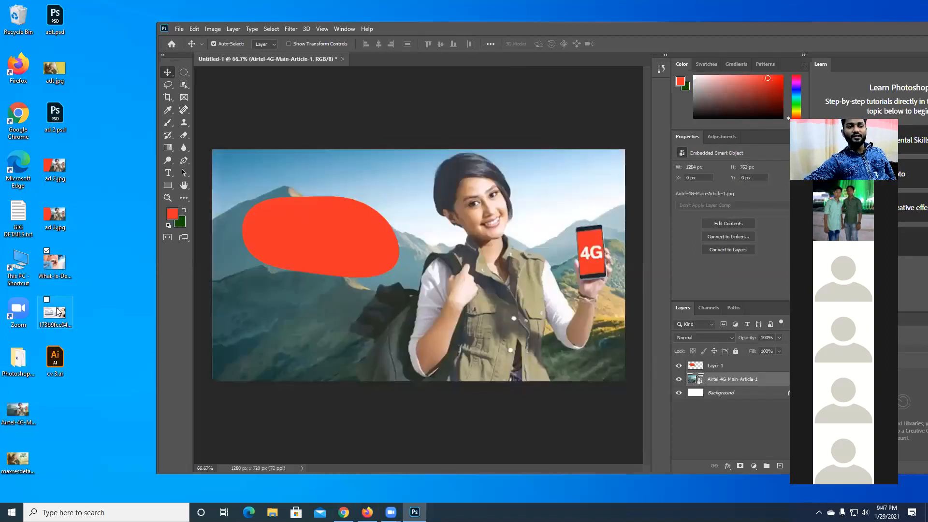
- Open the dental check-up image again in its own document from the desktop, accept ignoring its color profile, and close it
left_click_drag(419, 34, 422, 29)
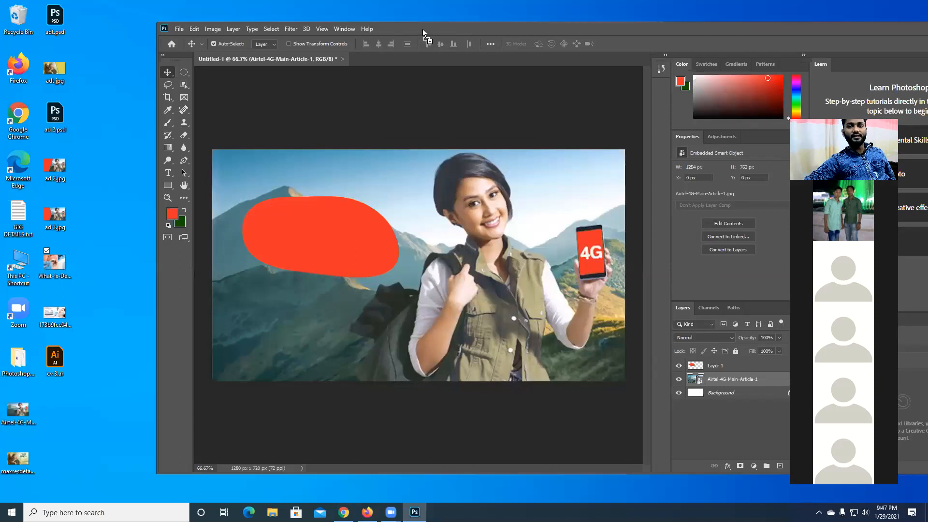
left_click(436, 197)
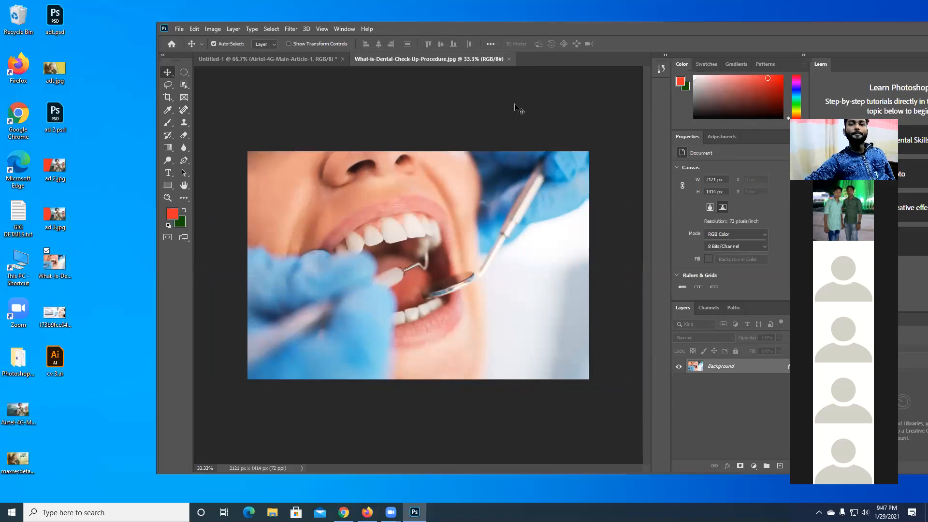
left_click(509, 59)
left_click(179, 28)
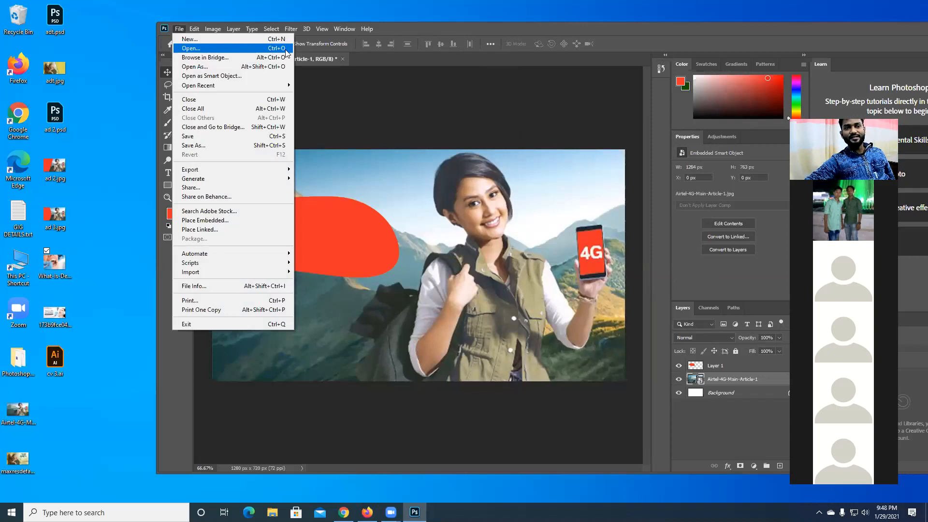
left_click(414, 112)
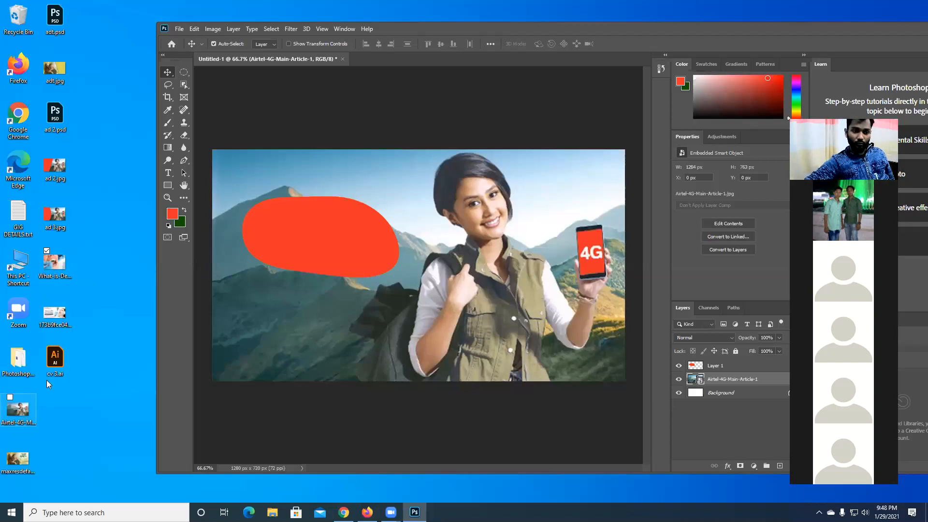
- Shift the Airtel photo to about X 174 px, Y -31 px on the Untitled-1 canvas and hide its layer
left_click_drag(300, 342, 358, 335)
left_click(678, 379)
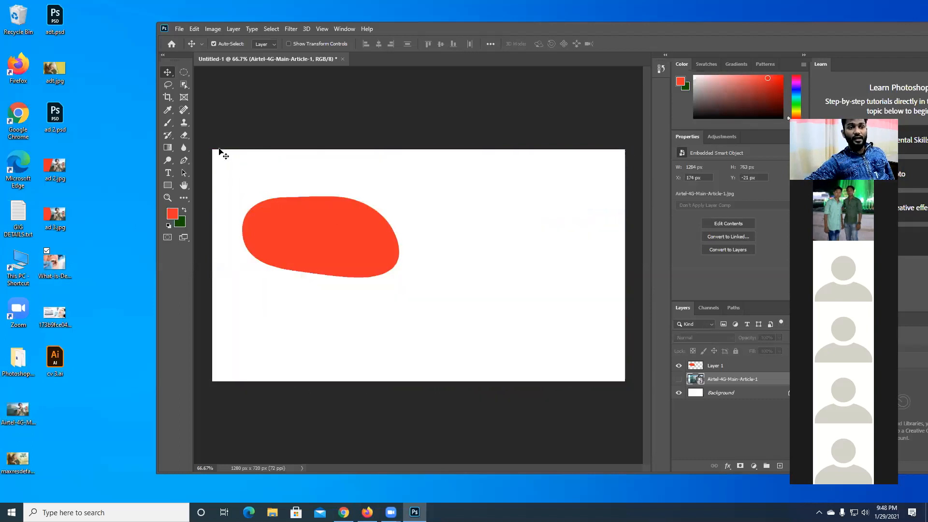
- Create a new document 1000 px wide and 1000 px high at 72 pixels per inch
left_click(178, 29)
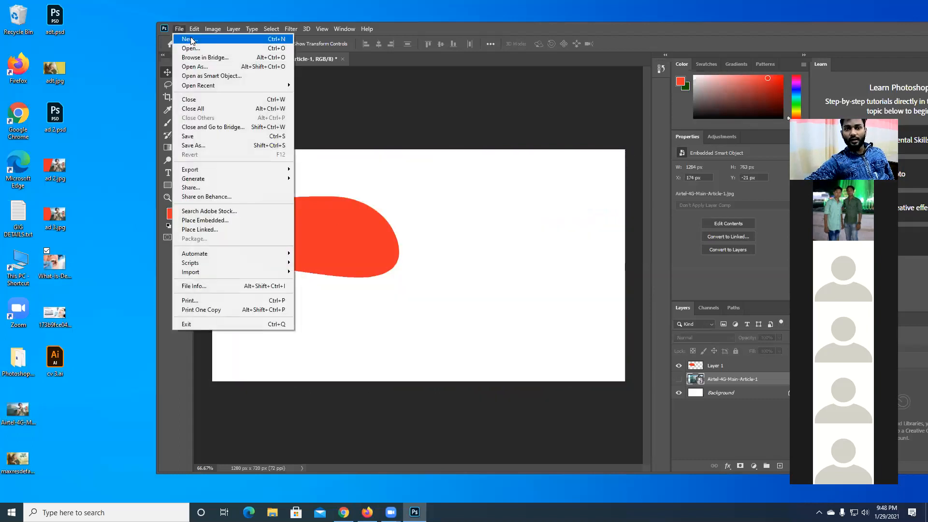
left_click(190, 39)
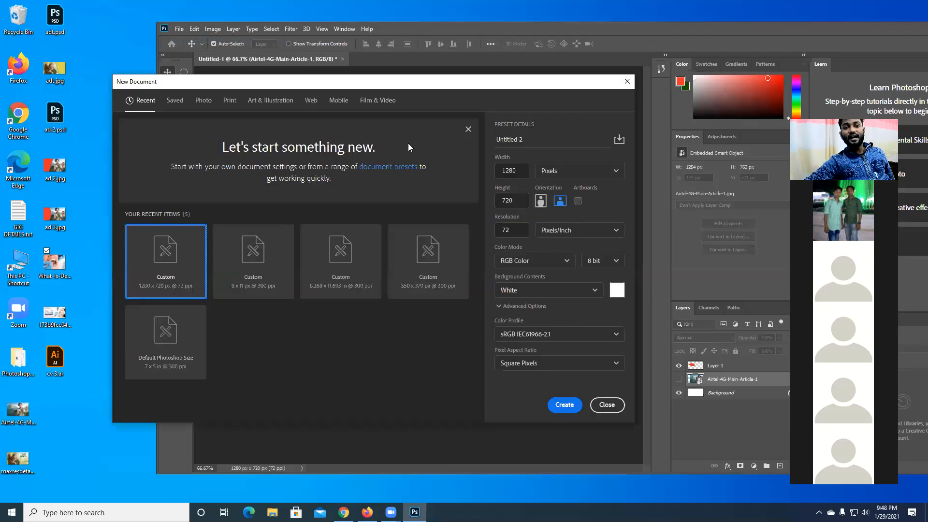
double_click(509, 166)
type("1000")
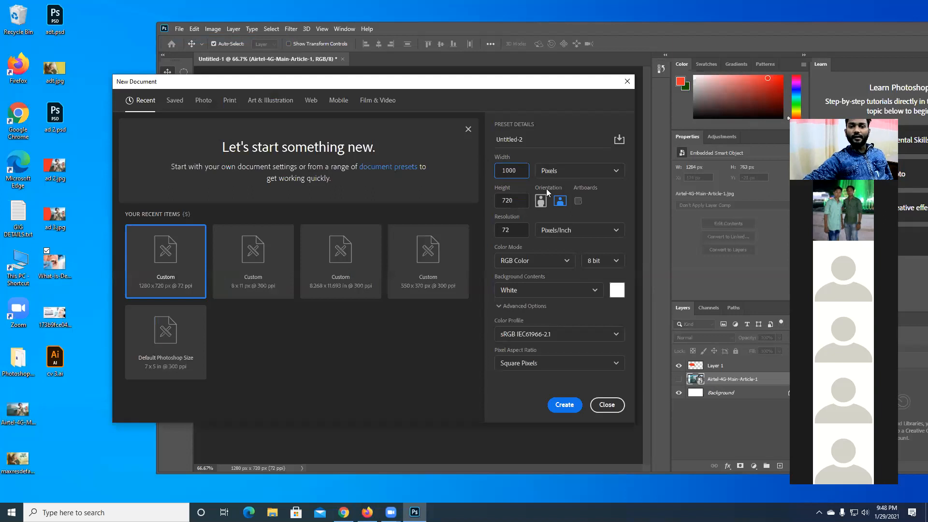
double_click(521, 200)
type("1000")
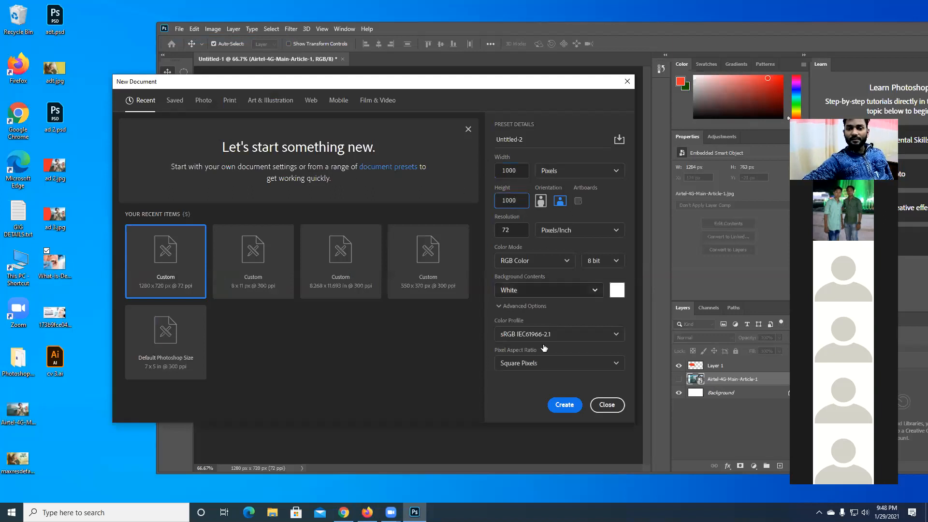
left_click(561, 405)
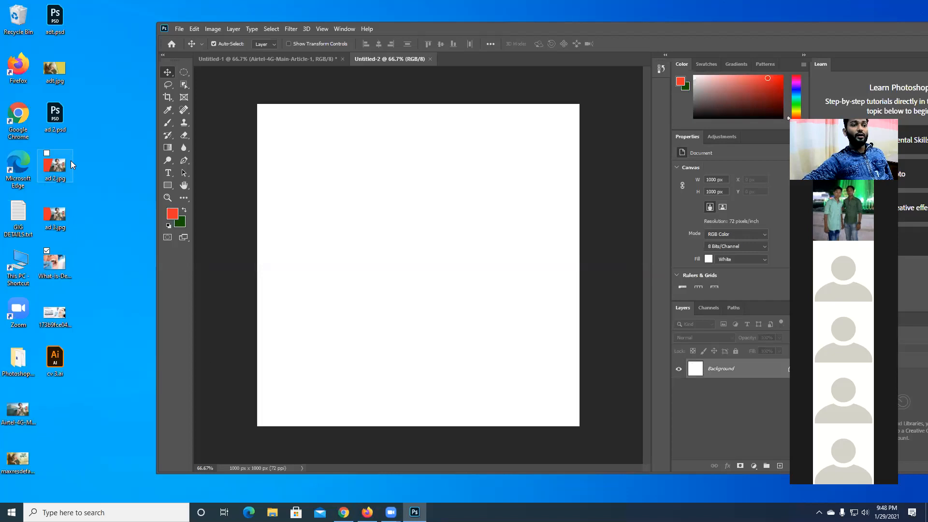
- Place the Airtel-4G-Main-Article-1 image from the desktop and scale it to about 1685 × 1001 px, covering the square canvas
left_click_drag(19, 406, 358, 328)
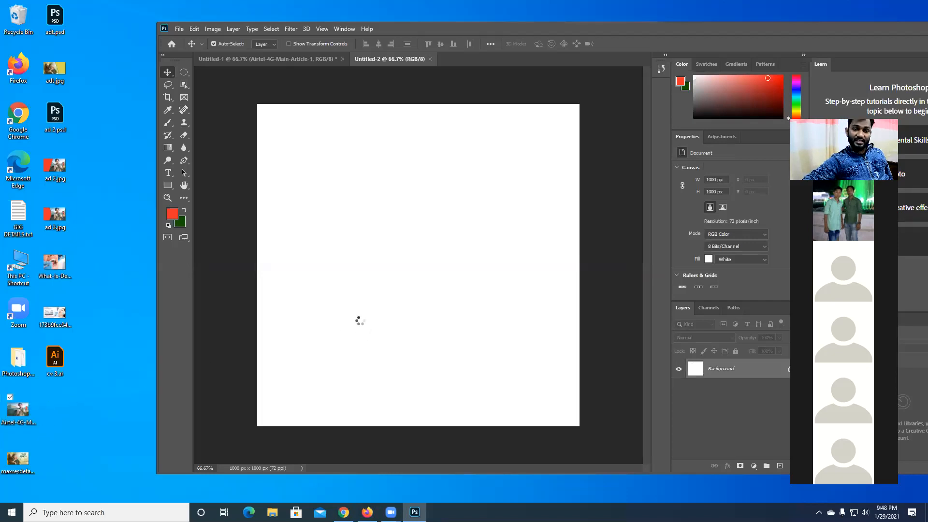
left_click_drag(468, 253, 392, 155)
left_click_drag(425, 205, 812, 433)
left_click_drag(513, 315, 356, 300)
left_click_drag(447, 283, 405, 287)
left_click_drag(613, 99, 606, 100)
left_click_drag(510, 181, 510, 177)
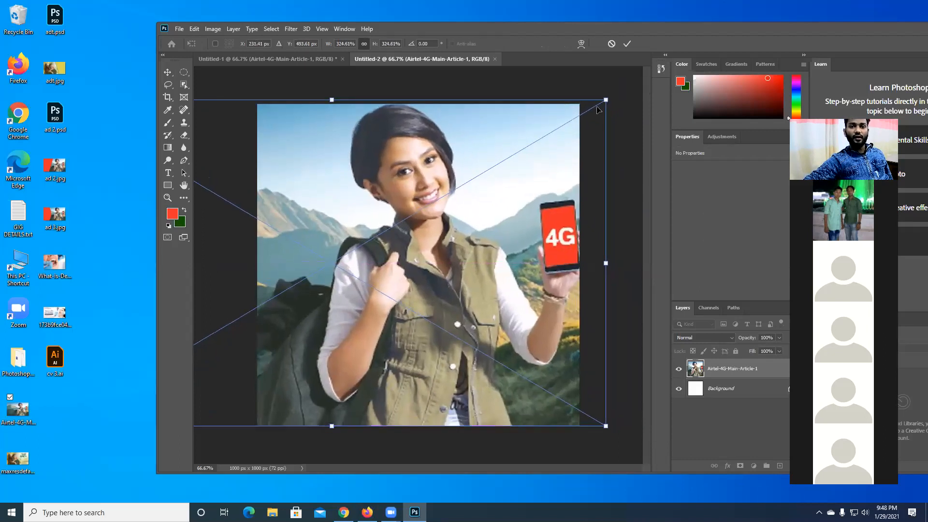
left_click_drag(605, 100, 599, 103)
mouse_move(506, 177)
left_mouse_down()
mouse_move(486, 177)
mouse_move(500, 180)
left_mouse_up()
key("Return")
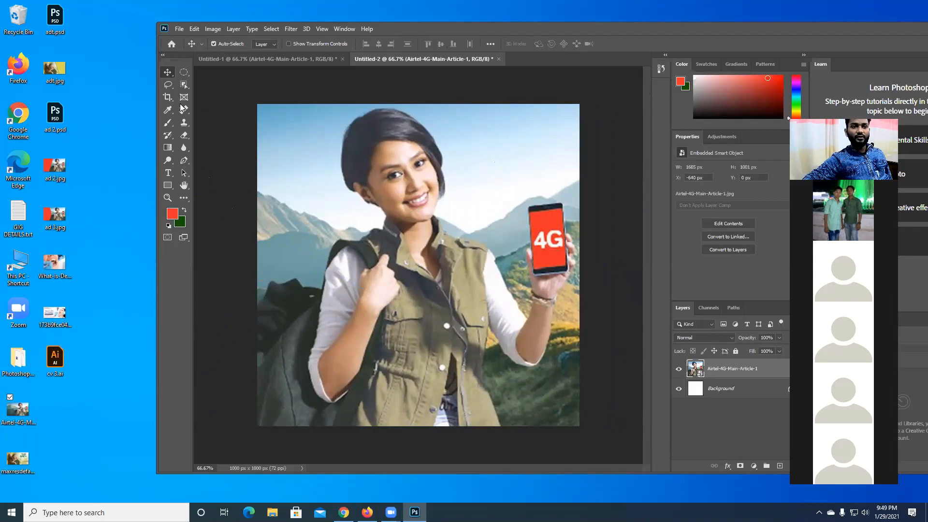
- On a new layer, fill a full-width rectangular selection about 183 px high along the canvas's lower edge with the red foreground color
key("ctrl+shift+alt+n")
left_click(184, 72)
left_click(232, 71)
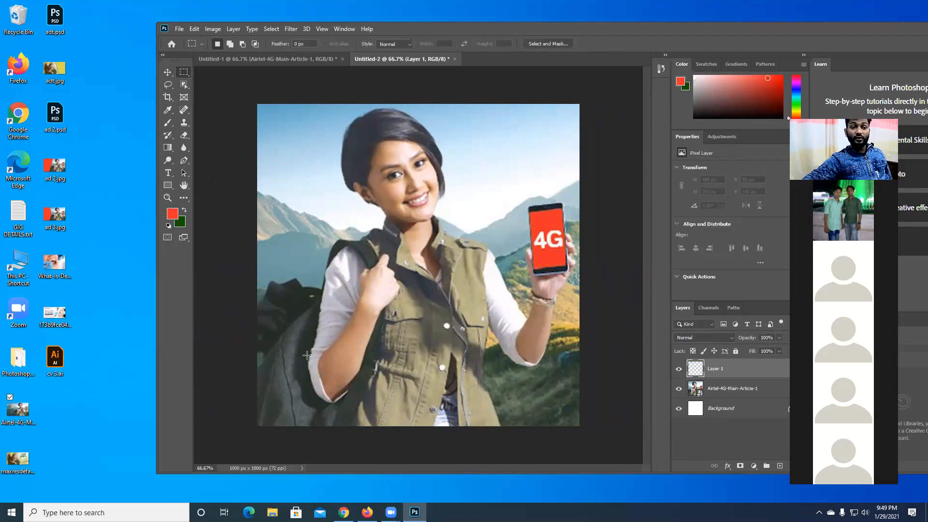
left_click_drag(231, 366, 696, 504)
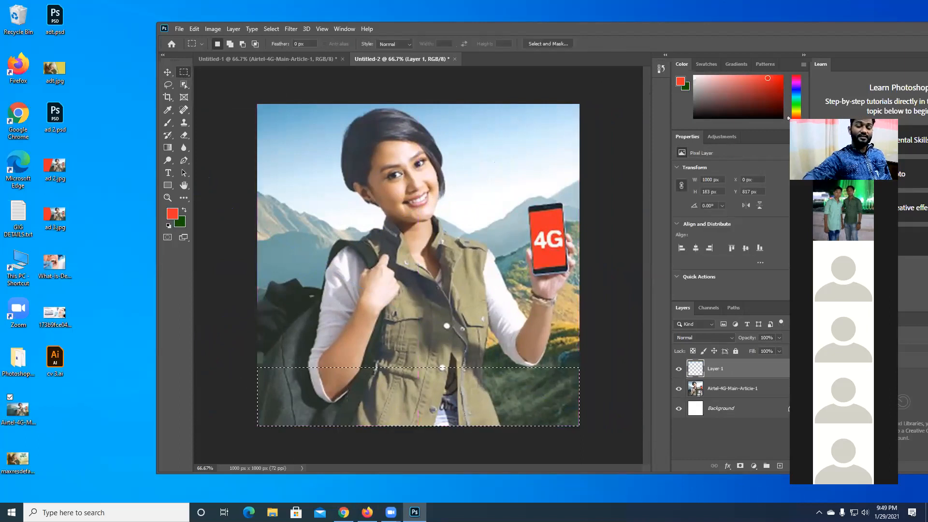
key("alt+BackSpace")
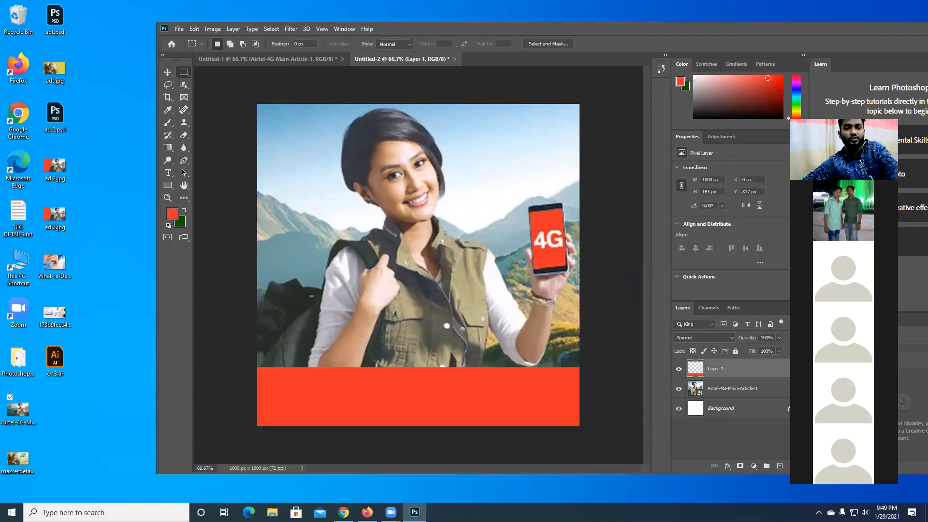
- Warp the red band so its upper edge forms a wave, raised at the left and dipping toward the right
key("ctrl+t")
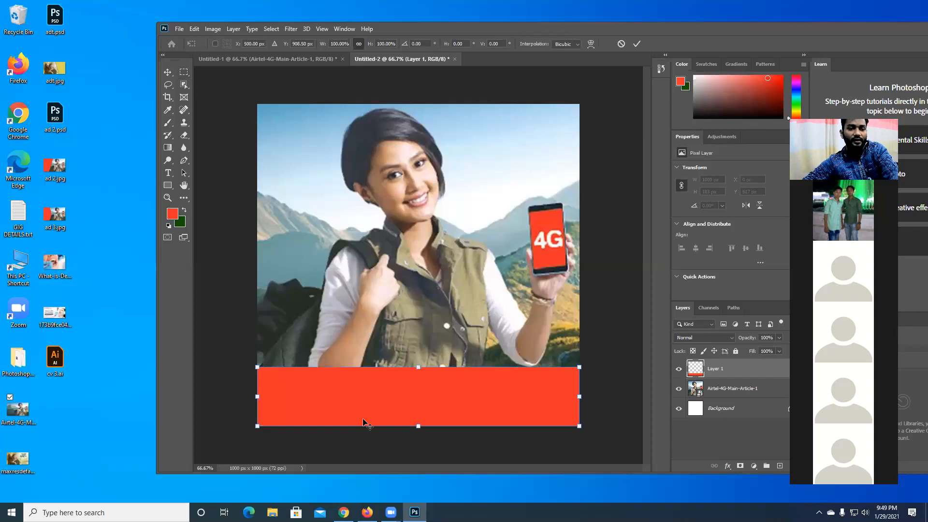
right_click(383, 387)
left_click(399, 277)
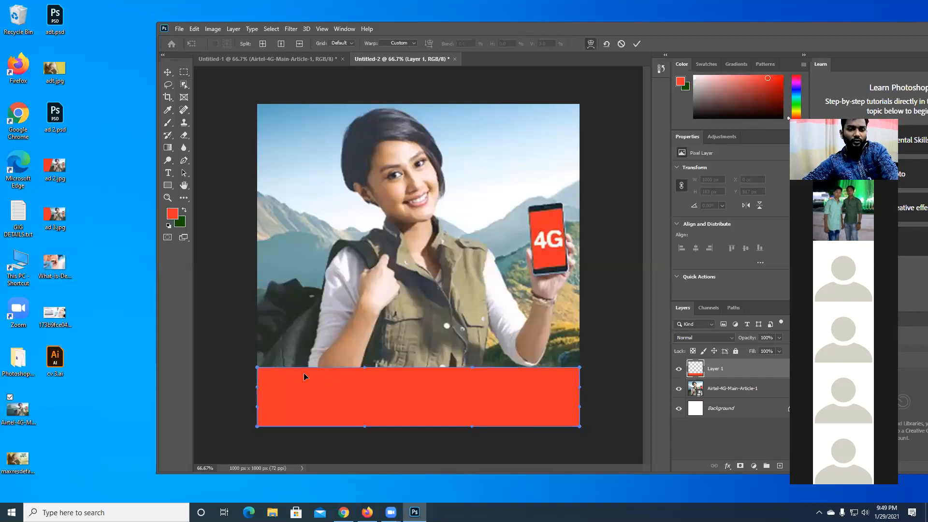
left_click_drag(304, 372, 296, 340)
left_click_drag(475, 366, 494, 417)
mouse_move(317, 352)
left_mouse_down()
mouse_move(314, 364)
mouse_move(313, 352)
left_mouse_up()
left_click_drag(354, 319, 351, 299)
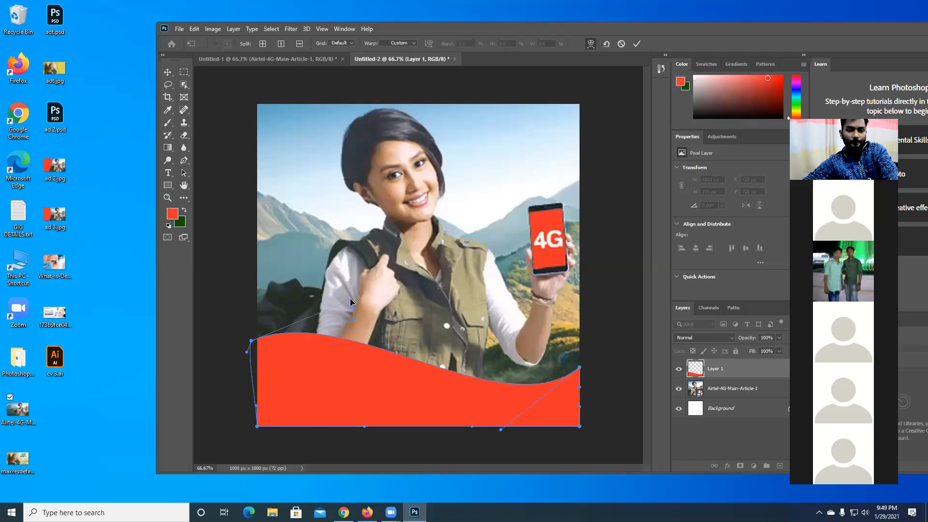
key("Return")
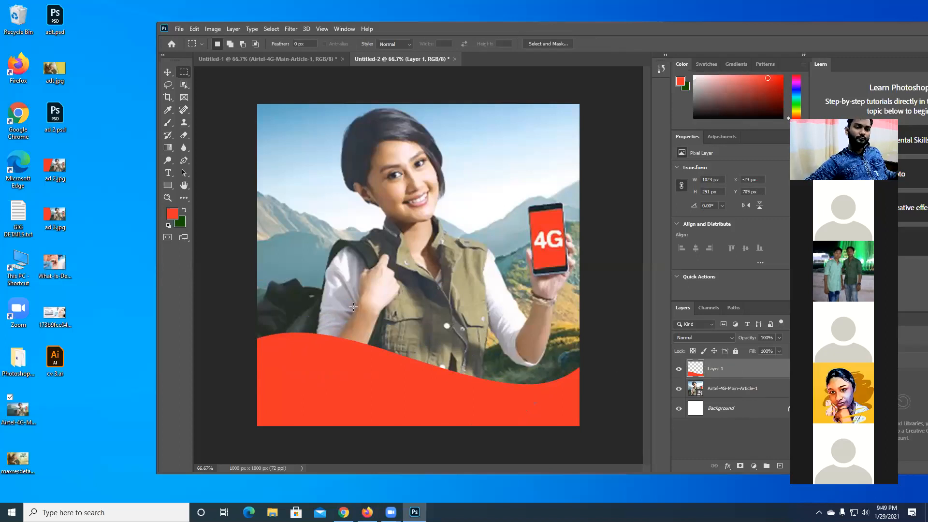
- Reposition the Airtel photo horizontally to about X -569 px and set the red wave band along the canvas's lower edge
left_click(168, 72)
left_click_drag(310, 372, 337, 327)
left_click_drag(458, 273, 586, 279)
left_click_drag(320, 250, 418, 220)
scroll(398, 241, "down", 5)
key("ctrl+t")
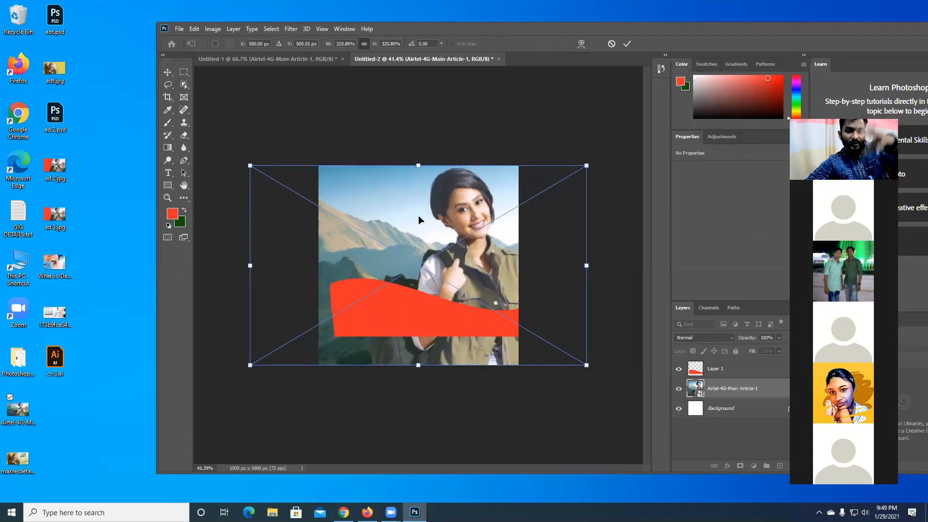
left_click_drag(418, 216, 392, 220)
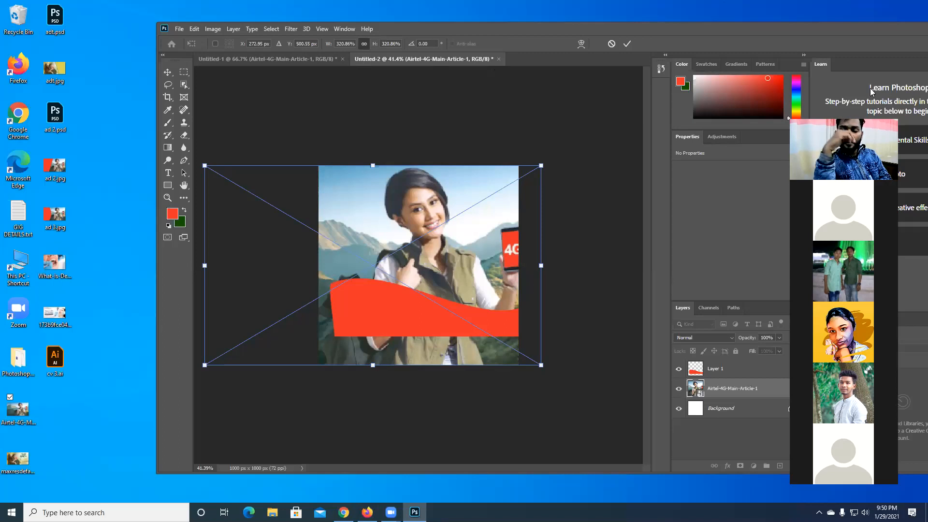
key("Return")
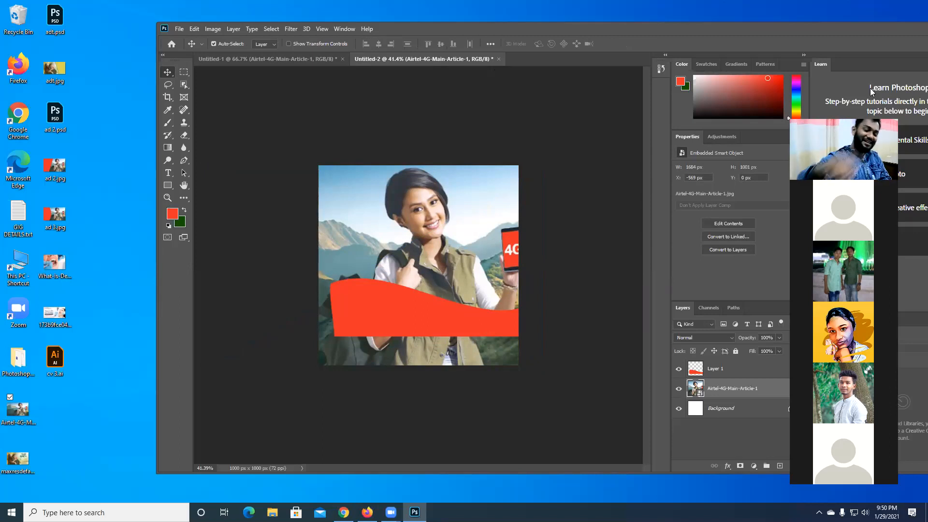
left_click_drag(454, 334, 449, 370)
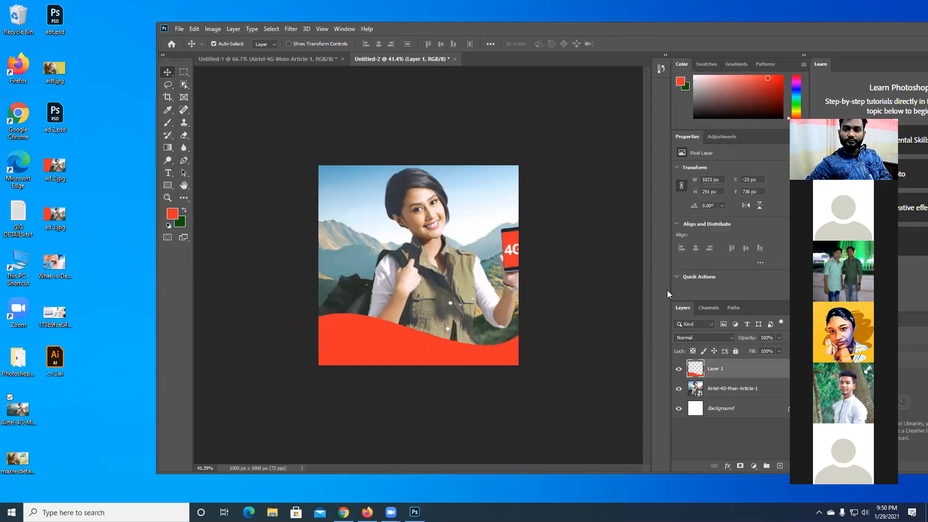
left_click(410, 274, "shift")
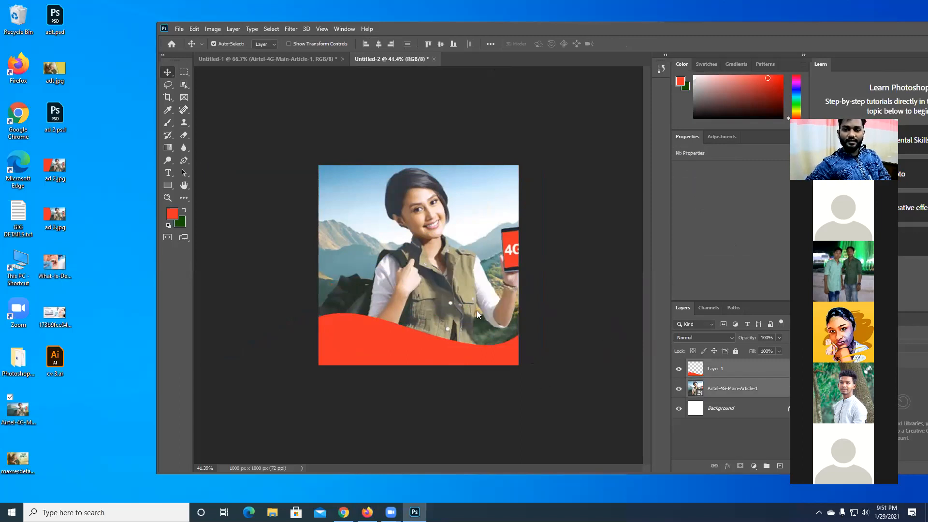
- Close the Untitled-2 document without saving and delete the Airtel photo layer from Untitled-1
left_click(432, 59)
left_click(461, 191)
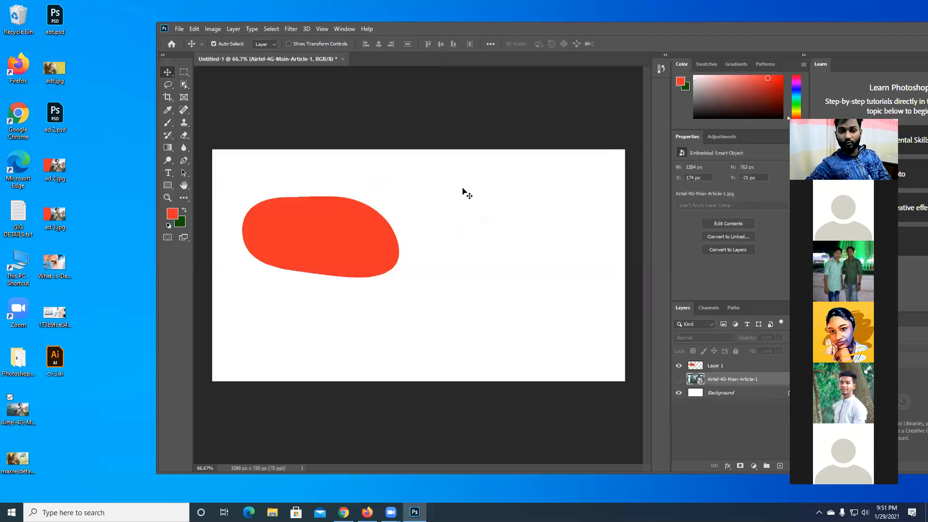
left_click(679, 380)
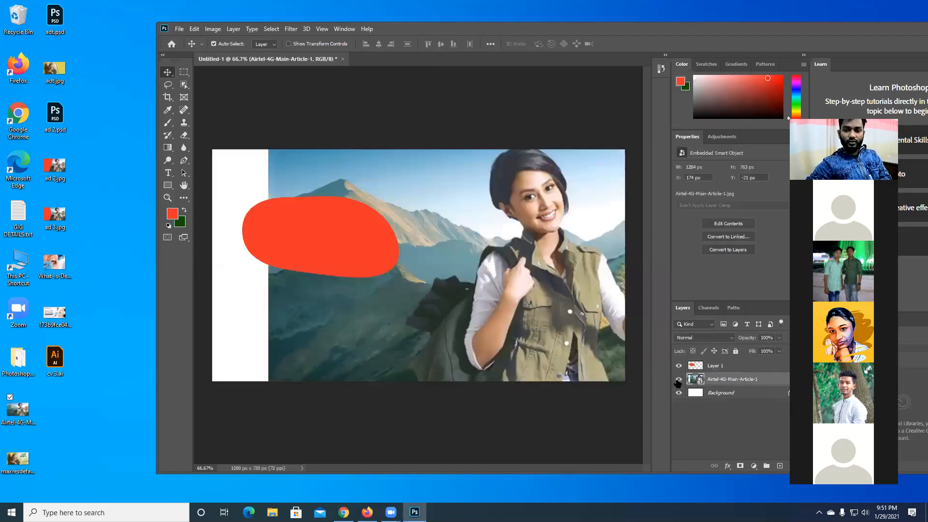
key("Delete")
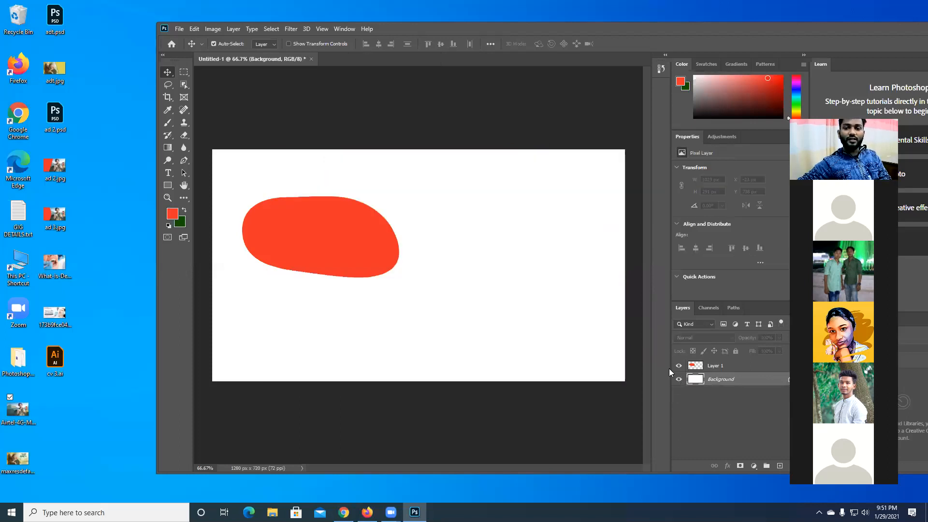
- Move the red rounded shape to about X 55 px, Y 193 px on the canvas and deselect it
left_click(442, 243)
left_click_drag(322, 257, 337, 301)
left_click(596, 310)
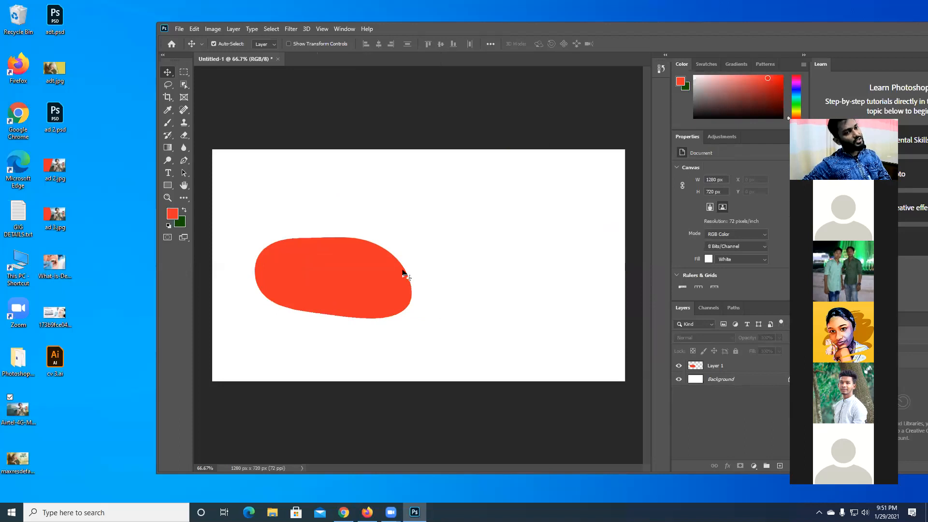
left_click_drag(343, 246, 318, 221)
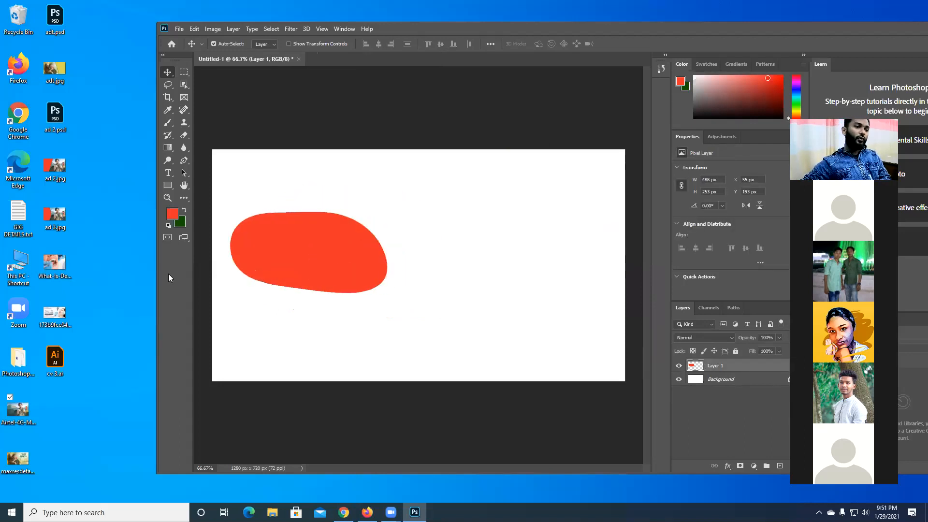
left_click(291, 186)
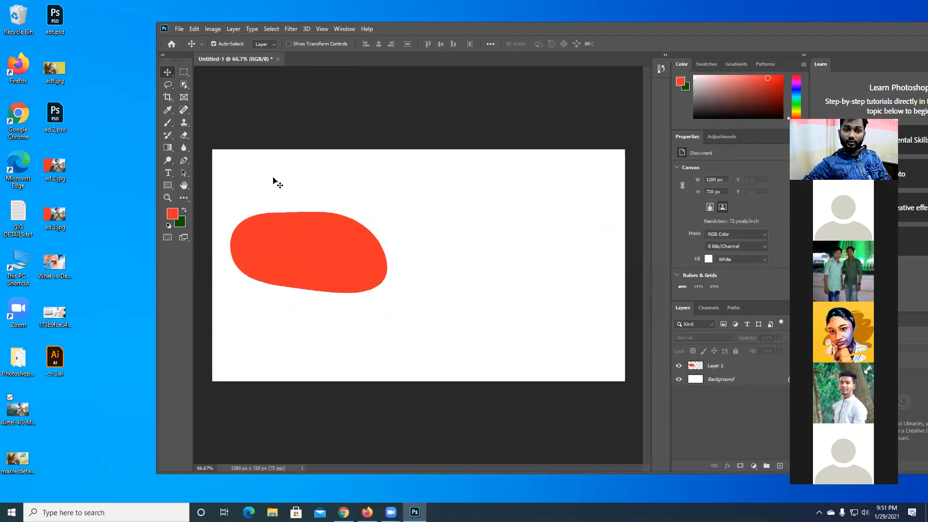
left_click(179, 29)
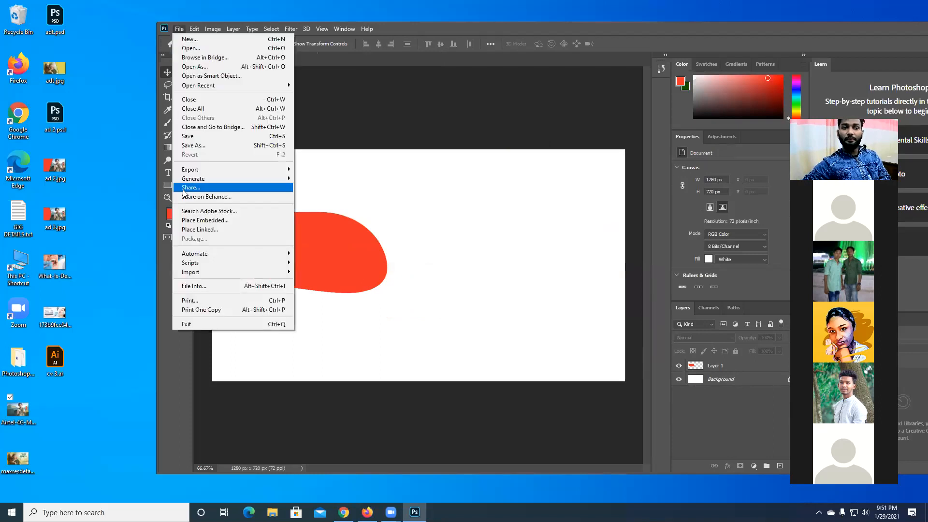
left_click(394, 223)
left_click(178, 30)
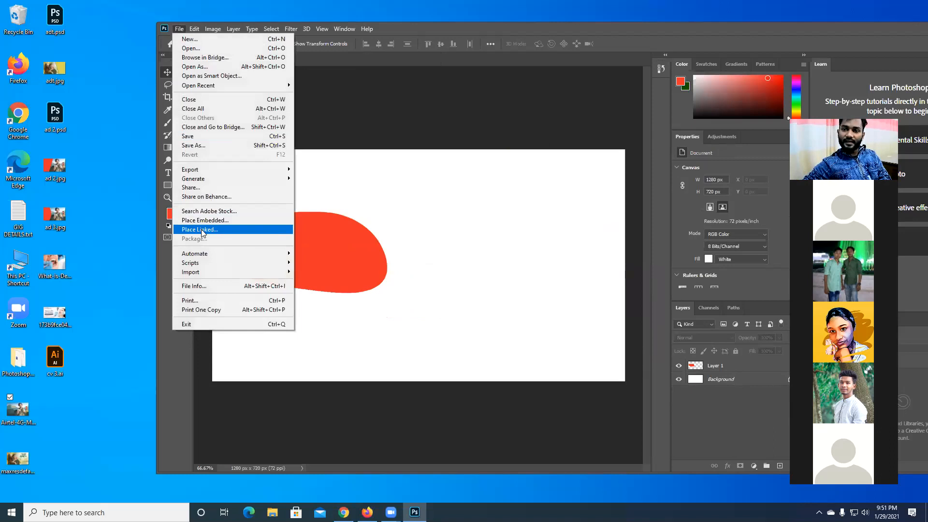
left_click(423, 208)
- Place the Airtel-4G-Main-Article-1 image from the desktop onto the canvas at its default size, and also open it as a separate document
left_click_drag(62, 274, 408, 201)
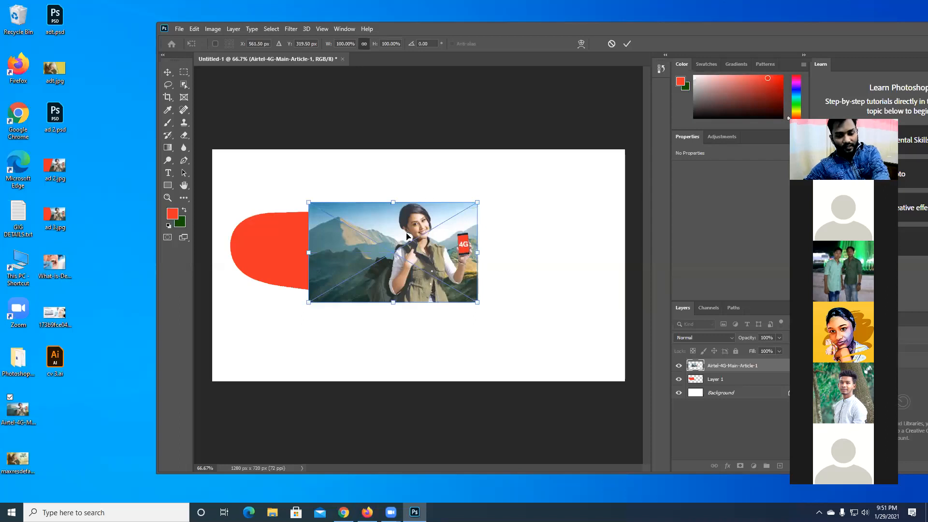
key("Return")
left_click_drag(26, 413, 417, 45)
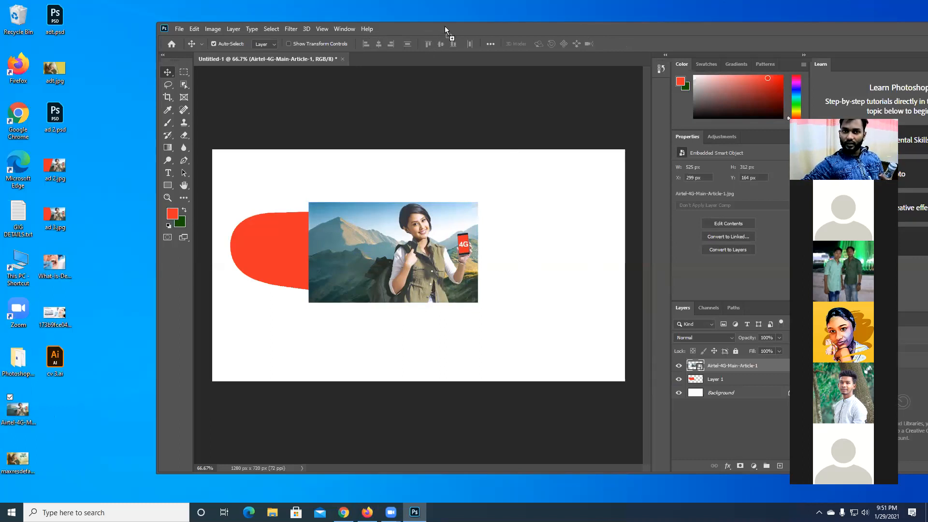
left_click_drag(444, 26, 445, 26)
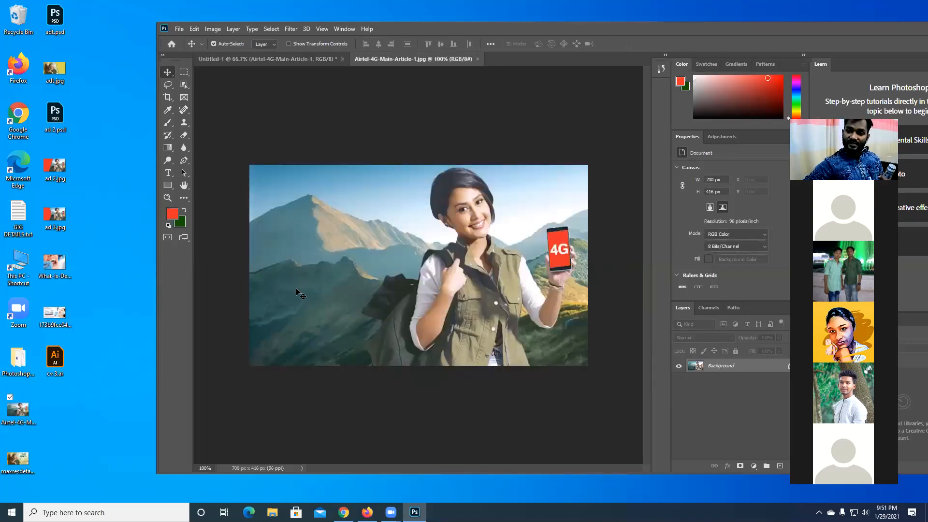
- Move the placed Airtel photo to the upper-left corner of the Untitled-1 canvas and return to the Airtel image document
left_click(260, 59)
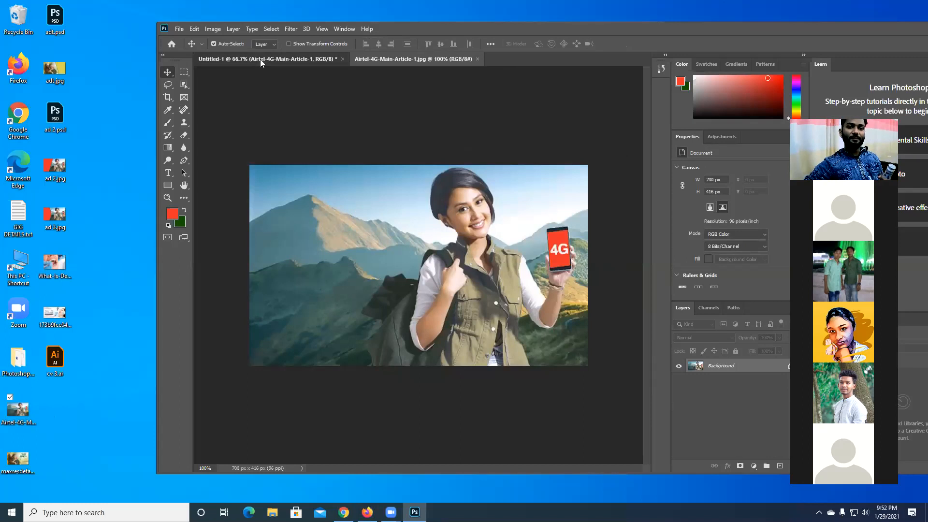
left_click_drag(421, 277, 467, 296)
left_click_drag(358, 193, 351, 193)
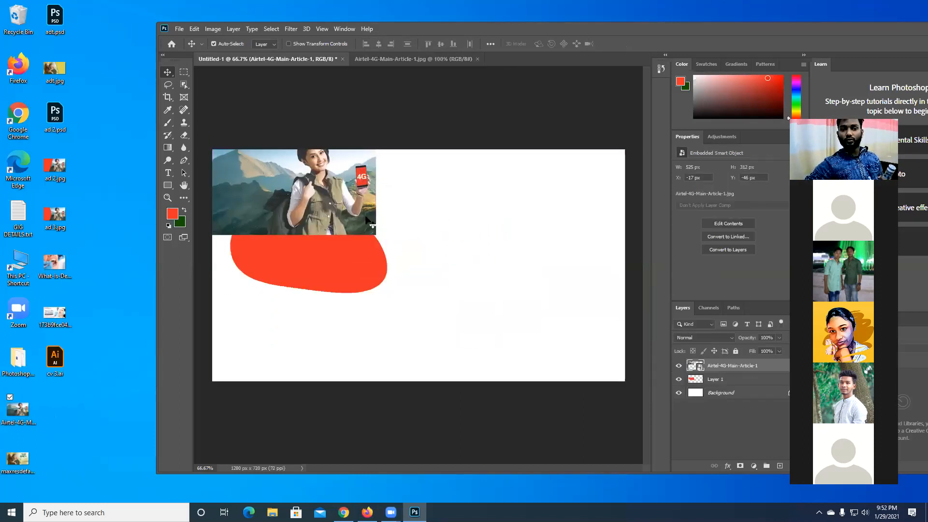
left_click(414, 60)
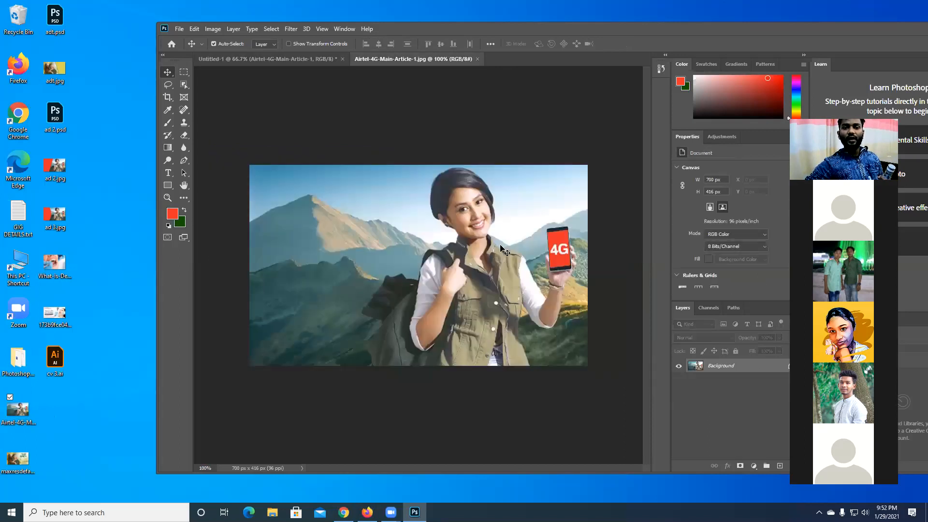
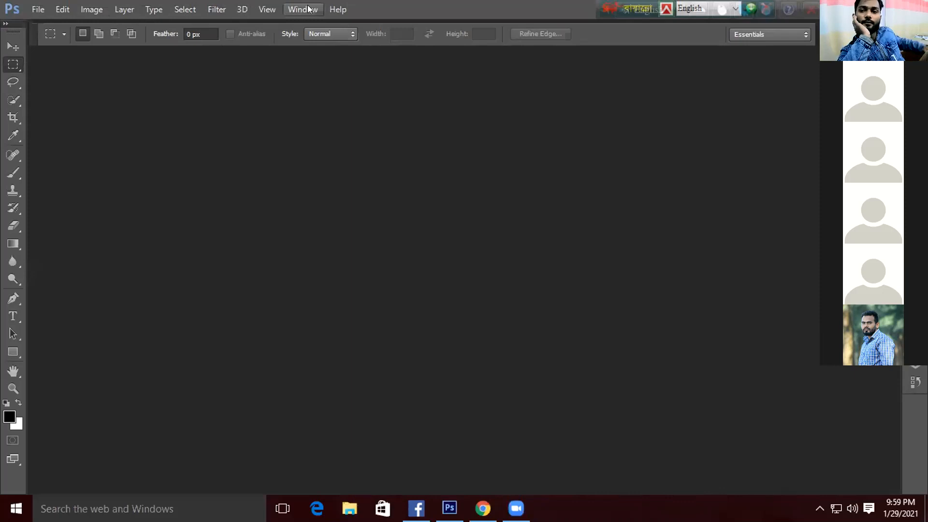
- Show the Layers panel group, detach the Actions panel from it and float it just above the Layers panel
left_click(372, 255)
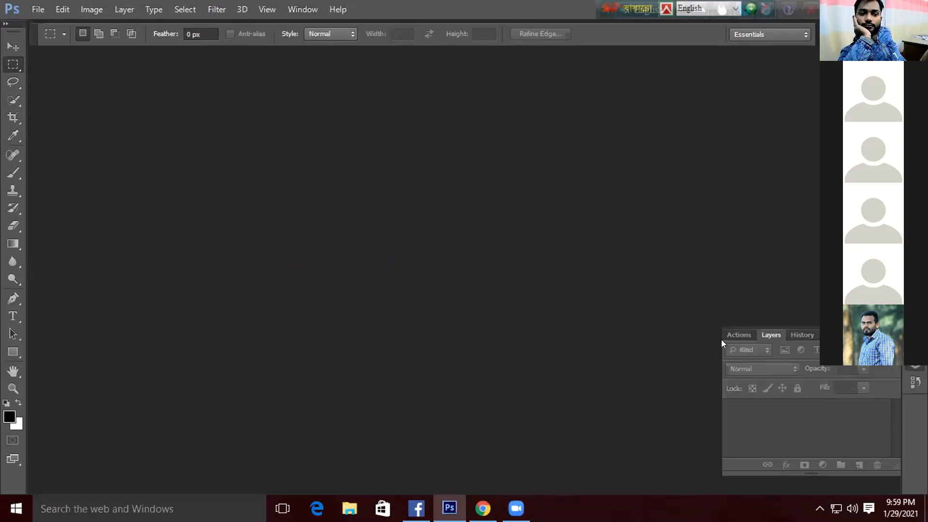
left_click_drag(734, 340, 565, 135)
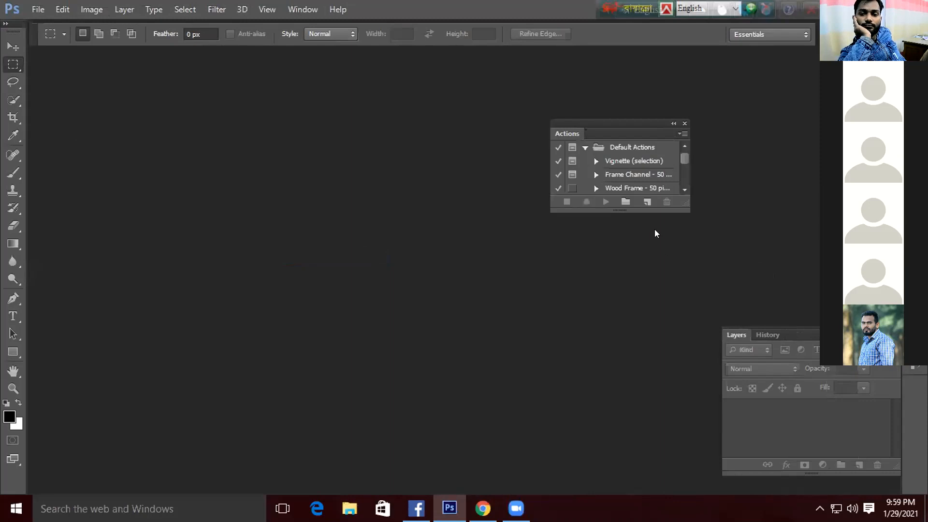
left_click_drag(625, 122, 751, 185)
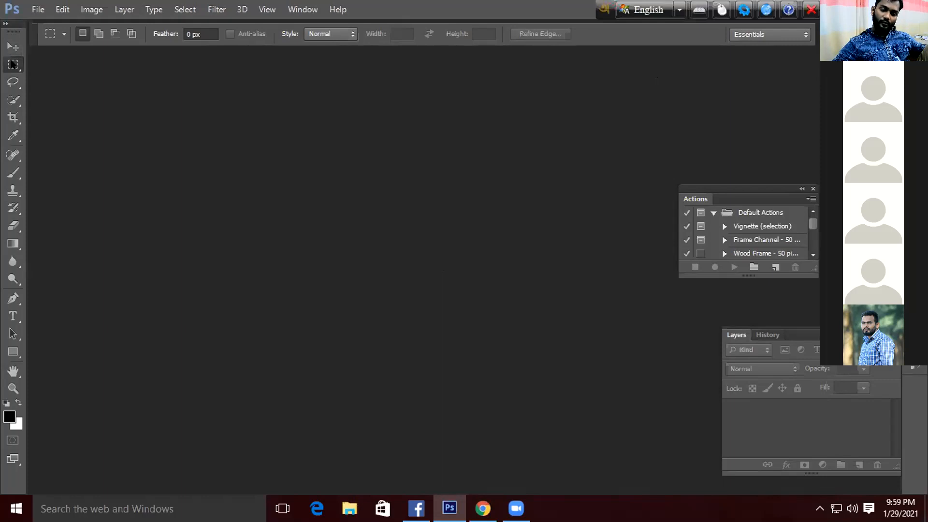
- Set up a new document with the International Paper preset at A4 size and open the list of width units
left_click(39, 4)
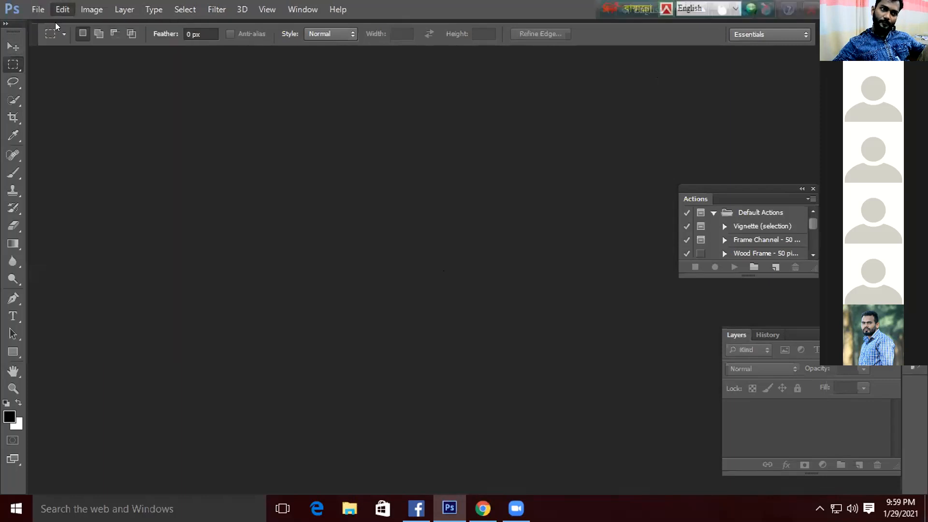
left_click(44, 18)
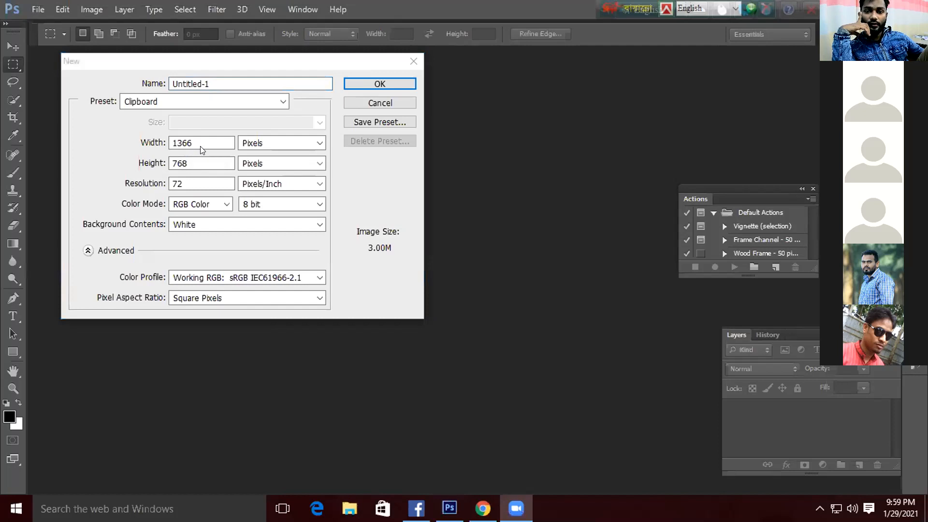
left_click(266, 100)
left_click(281, 100)
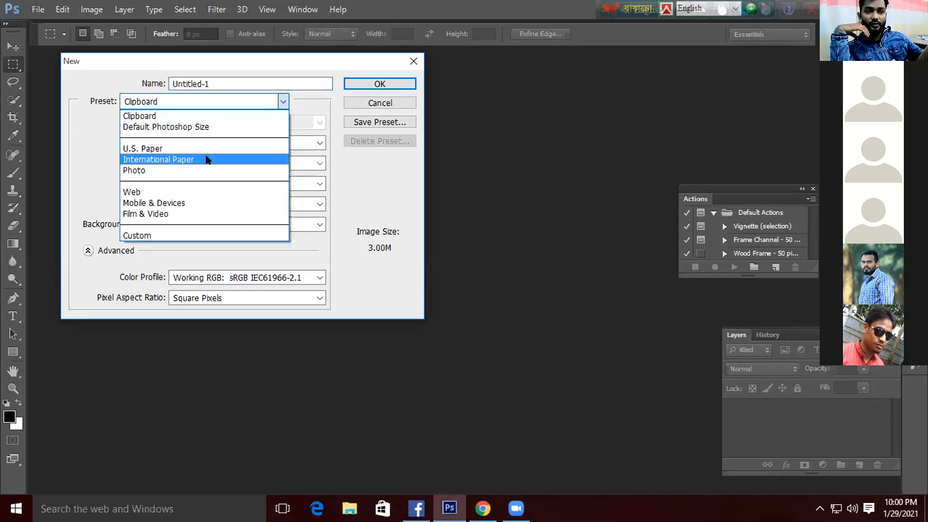
left_click(203, 159)
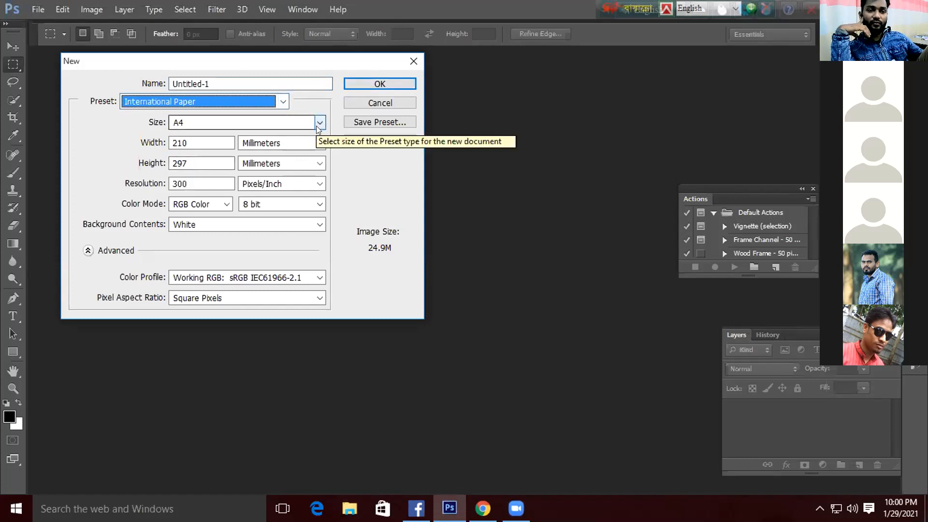
left_click(319, 143)
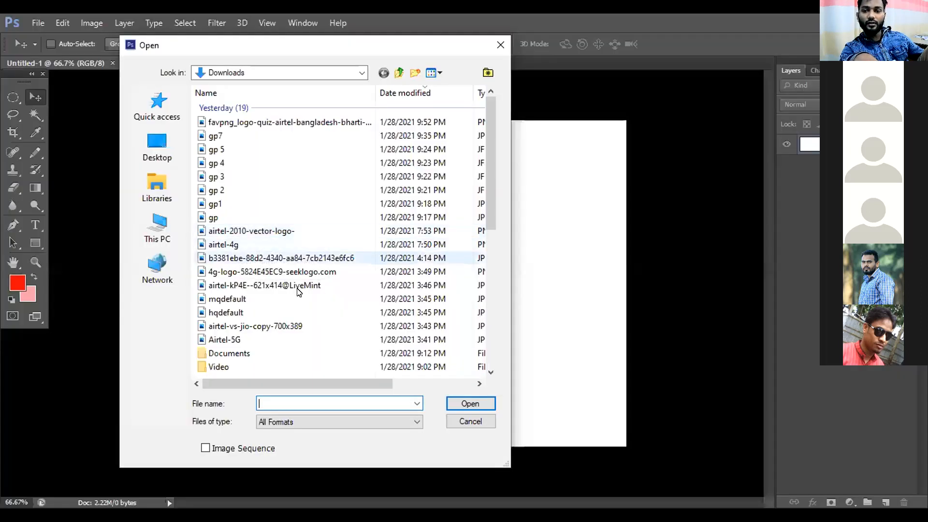
- Open the b3381ebe-88d2-4340-aa84-7cb2143e6fc6 image from the Downloads folder as a separate document
left_click(280, 257)
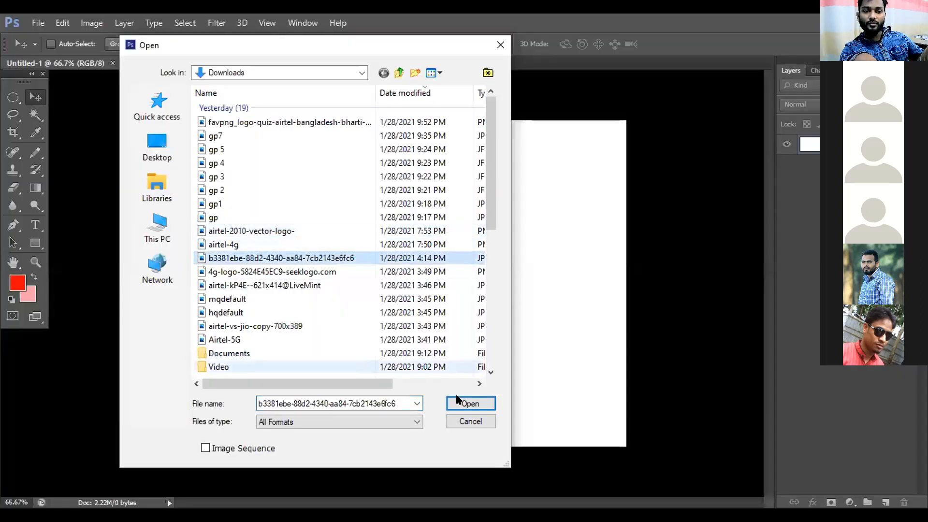
left_click(469, 421)
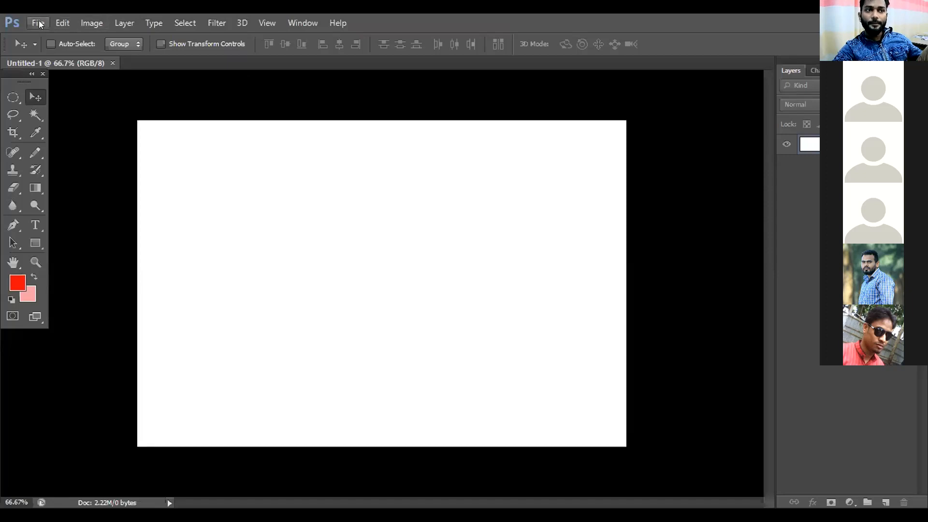
left_click(66, 47)
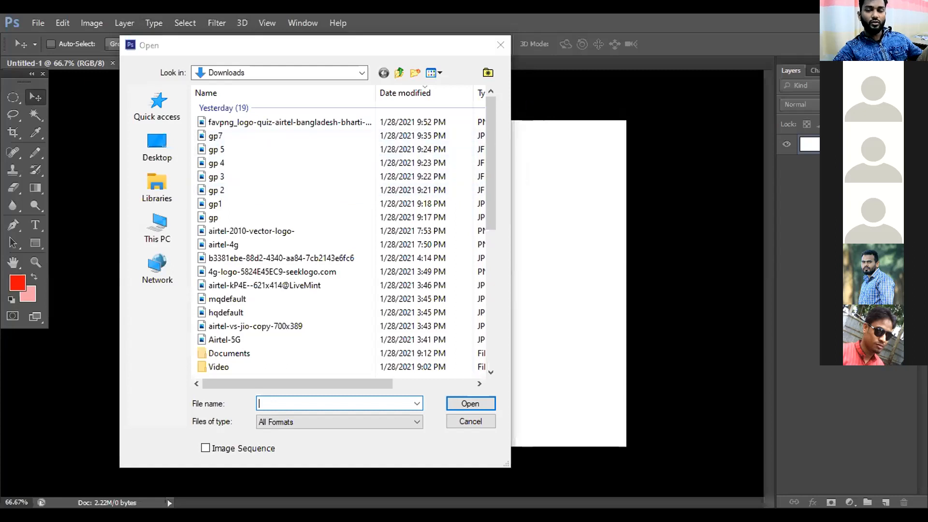
left_click(289, 258)
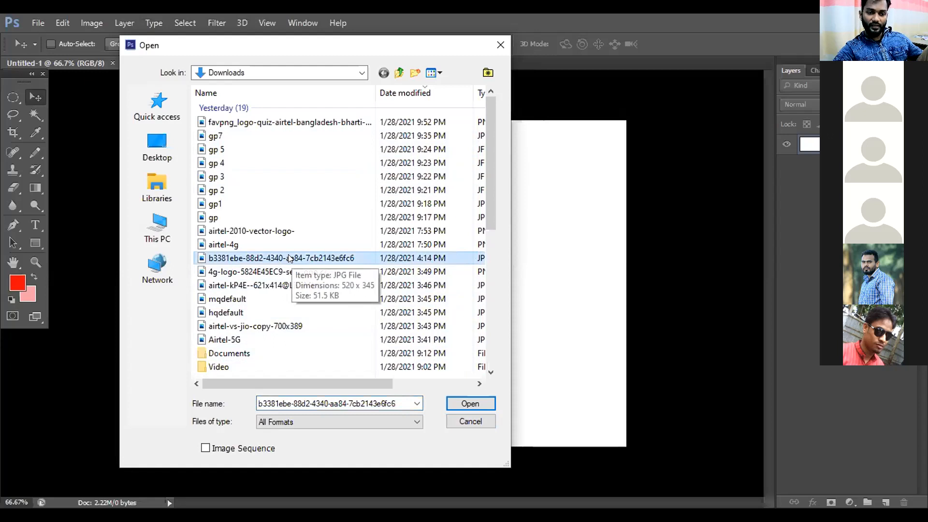
left_click(470, 404)
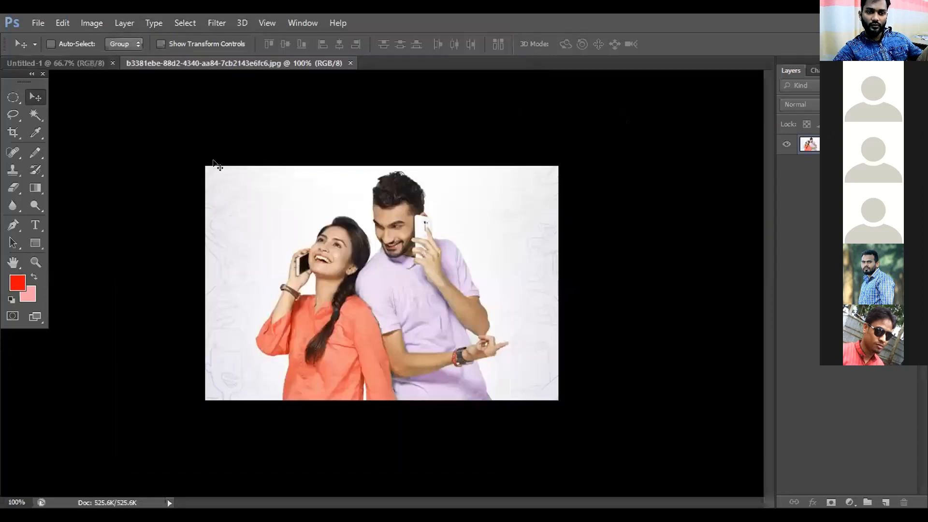
- Switch between Untitled-1 and the couple photo document, and reopen b3381ebe-88d2-4340-aa84-7cb2143e6fc6.jpg from the recent files
left_click(103, 63)
left_click(213, 73)
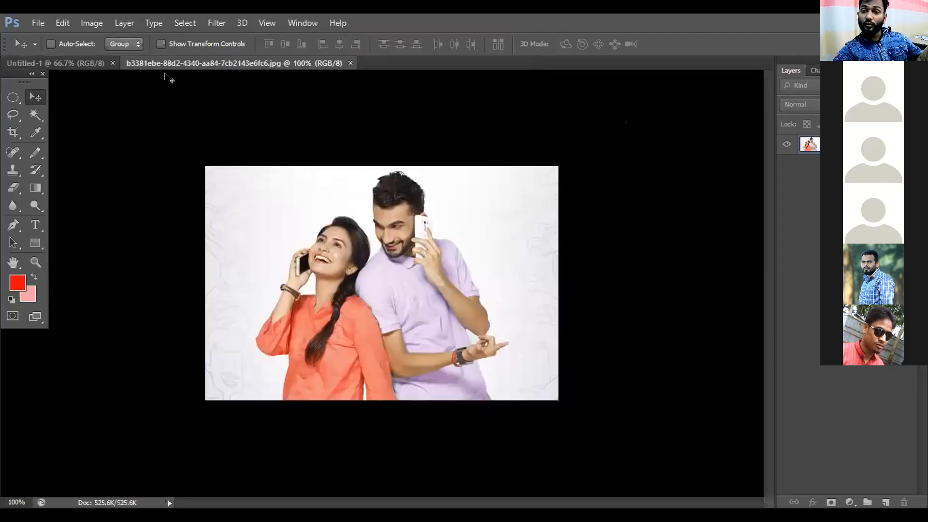
left_click(93, 60)
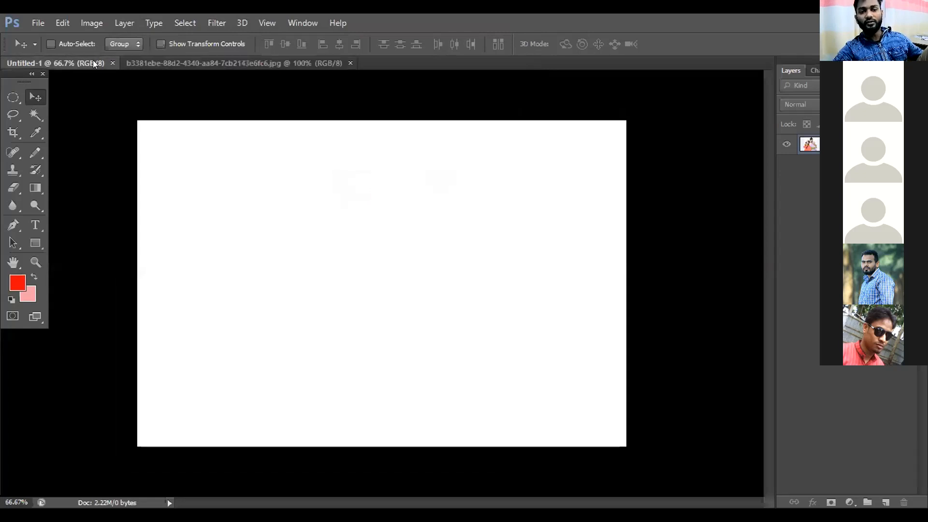
left_click(35, 23)
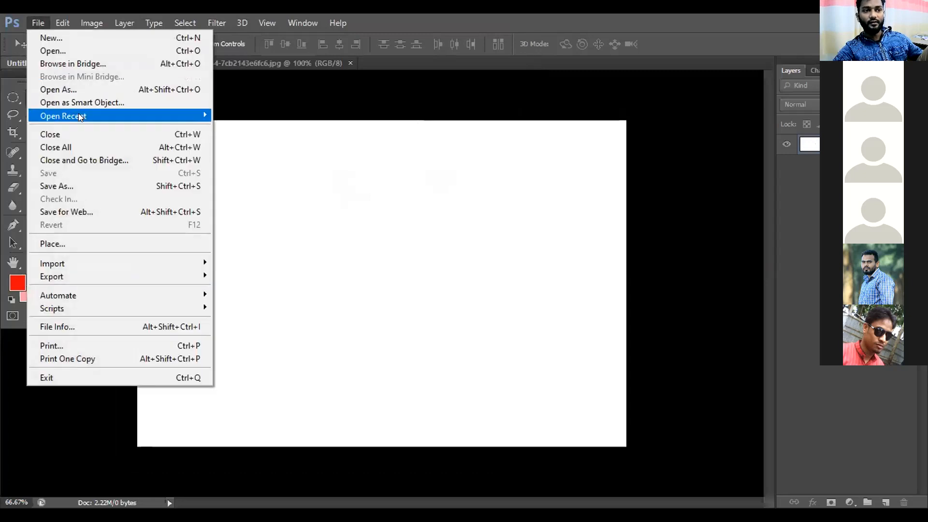
mouse_move(79, 117)
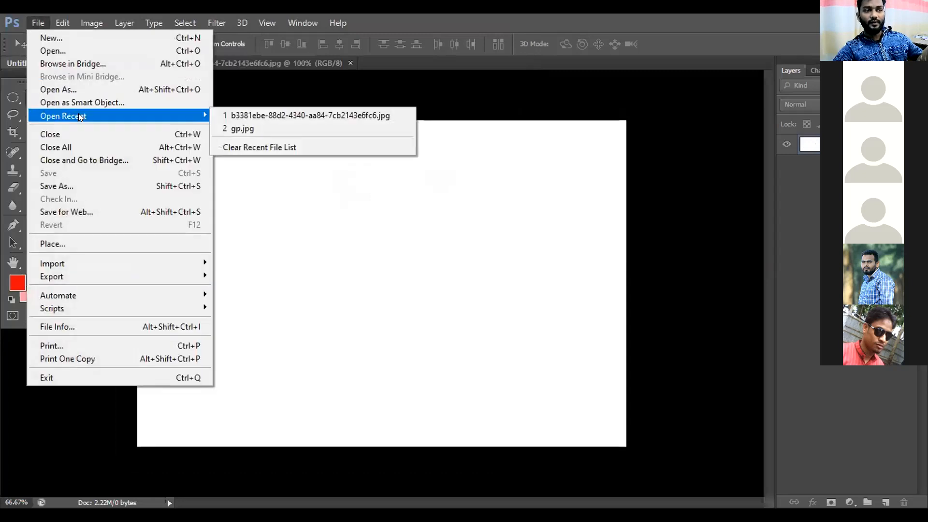
left_click(253, 115)
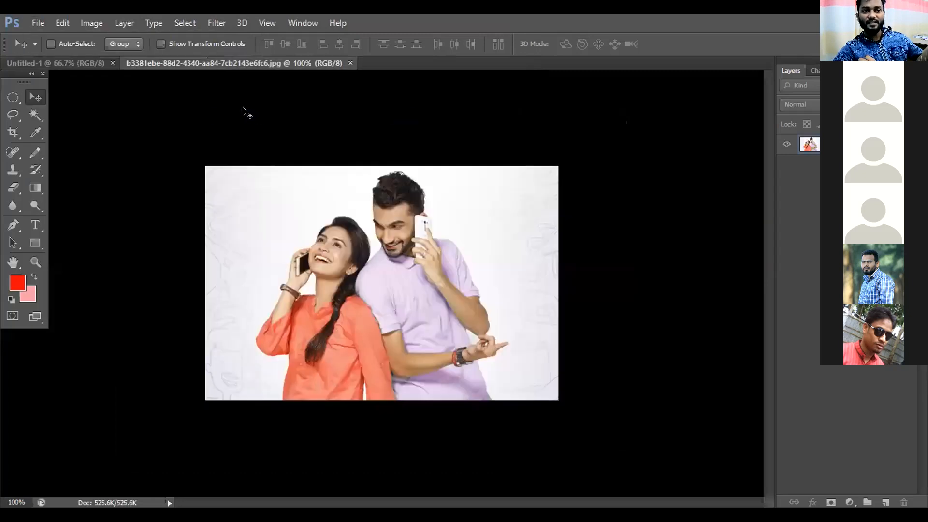
- Place the airtel-kP4E--621x414@LiveMint image from Downloads into the couple photo document at its default size and position
left_click(36, 24)
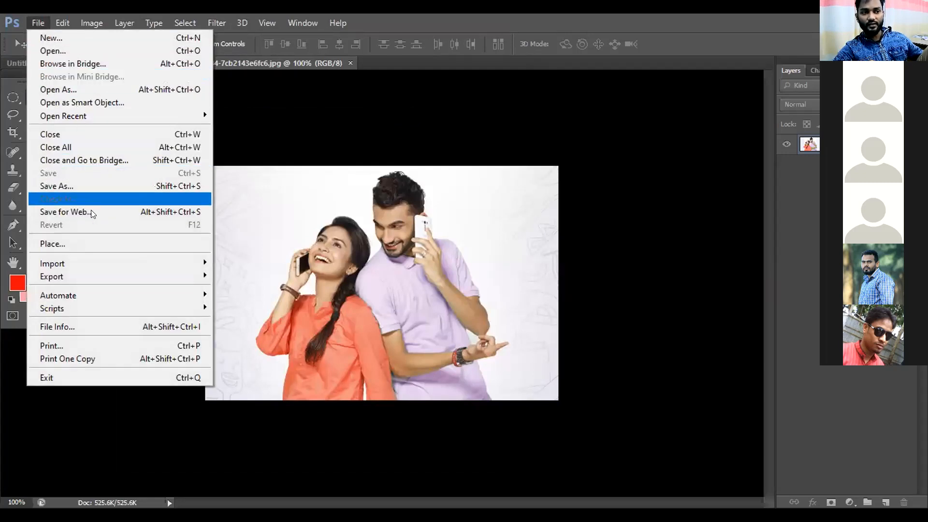
left_click(99, 243)
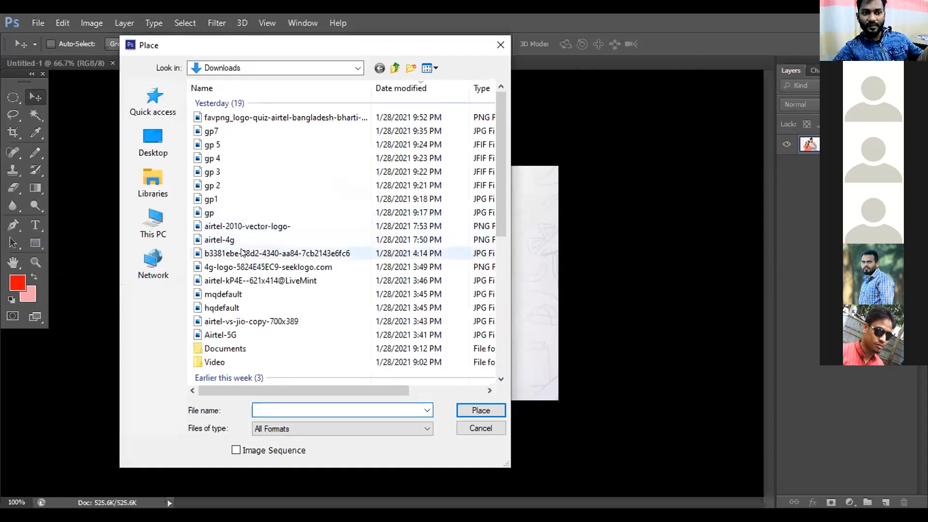
left_click(242, 252)
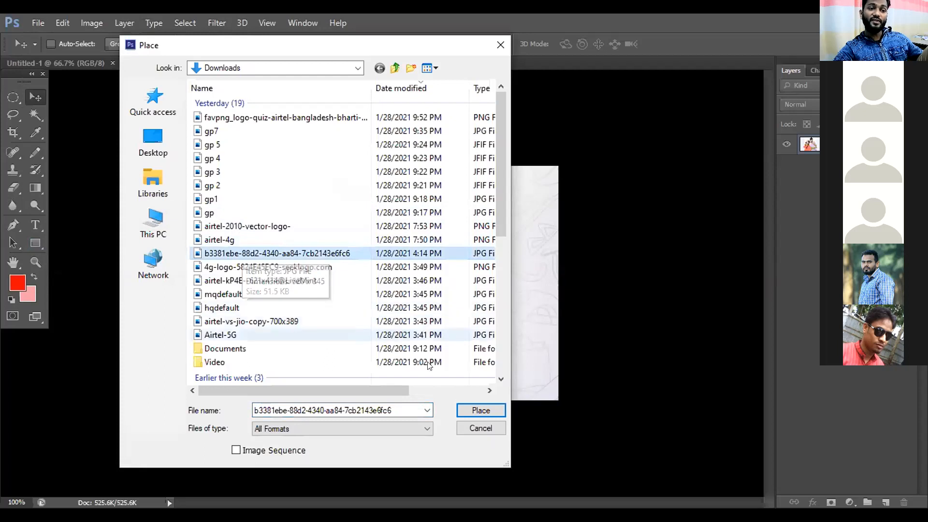
left_click(233, 280)
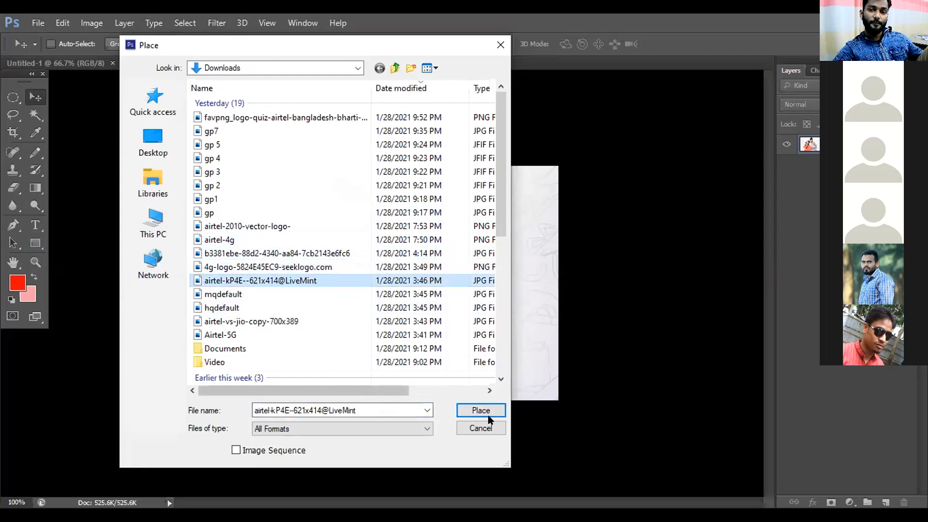
left_click(481, 410)
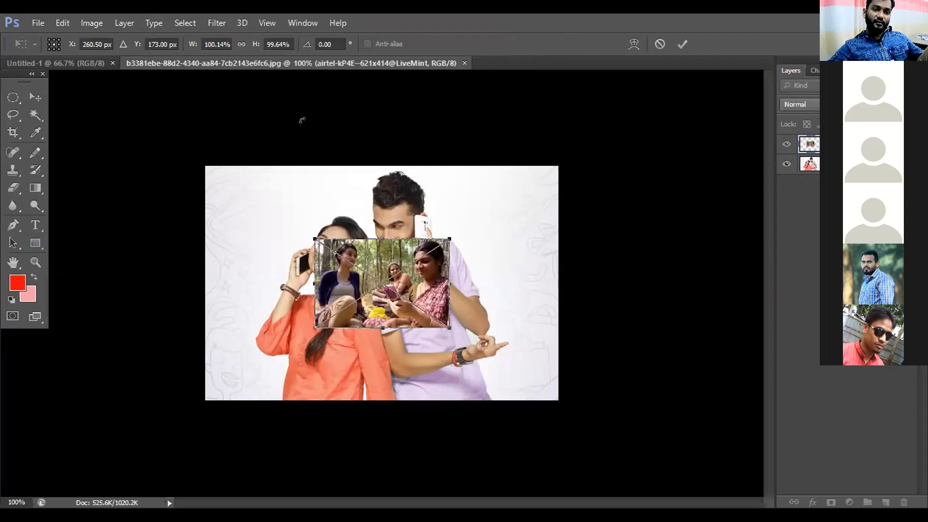
key("Return")
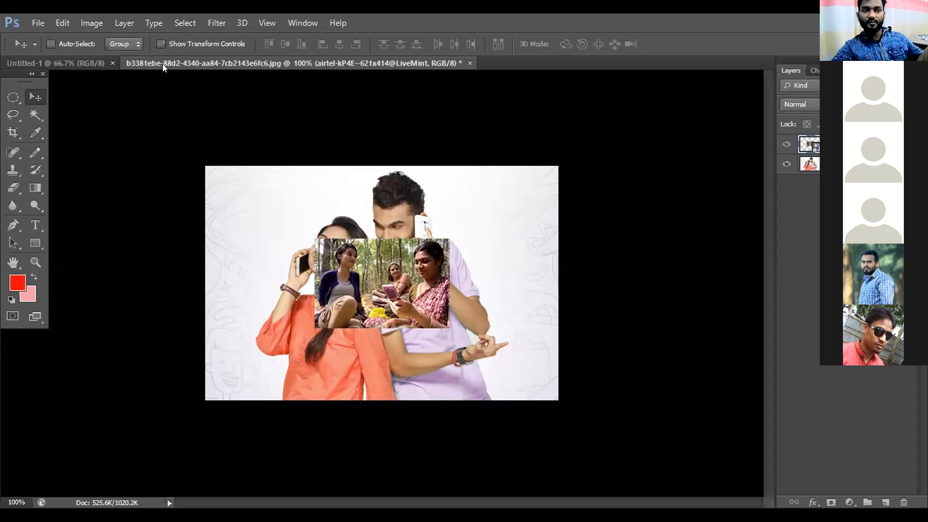
- Place the b3381ebe-88d2-4340-aa84-7cb2143e6fc6 image from Downloads onto the blank Untitled-1 canvas
left_click(99, 63)
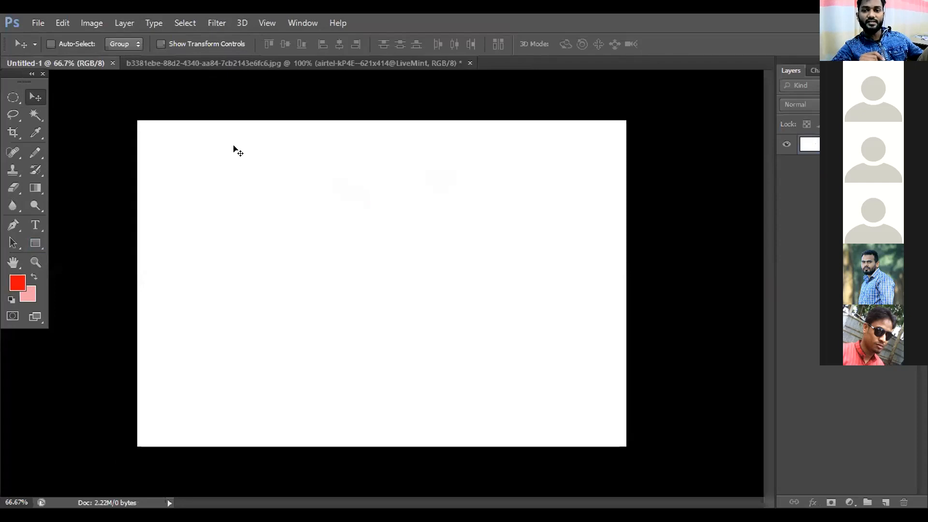
left_click(39, 21)
left_click(134, 242)
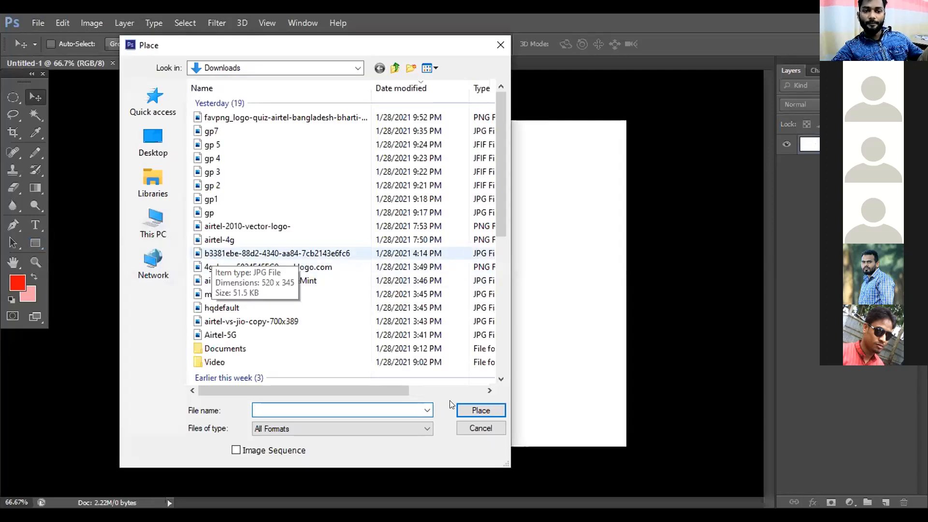
left_click(476, 410)
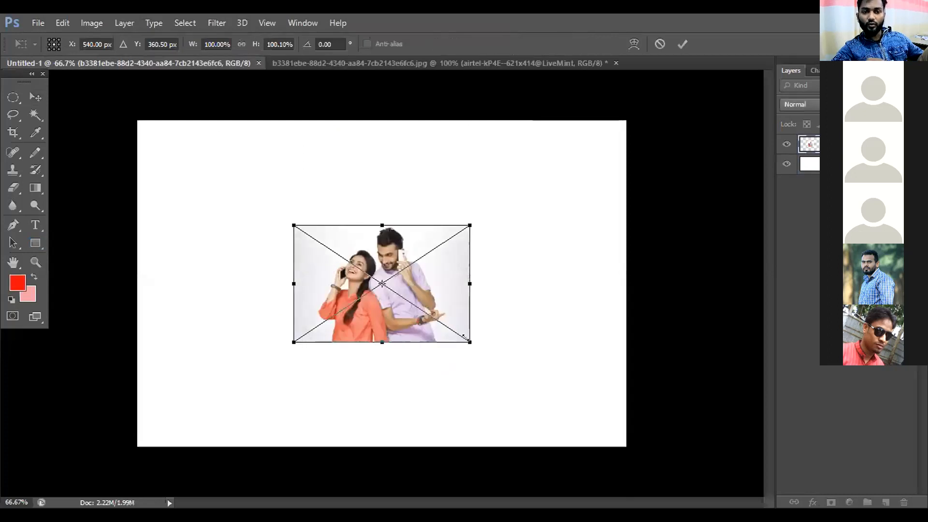
- Enlarge the placed couple photo to about 278% in width and height so it covers the whole canvas
left_click_drag(465, 337, 618, 441)
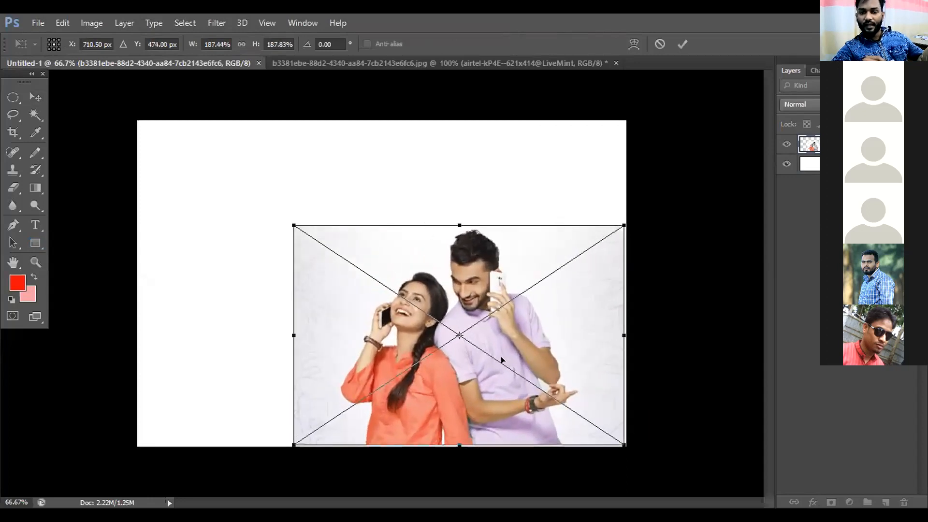
left_click_drag(294, 224, 138, 108)
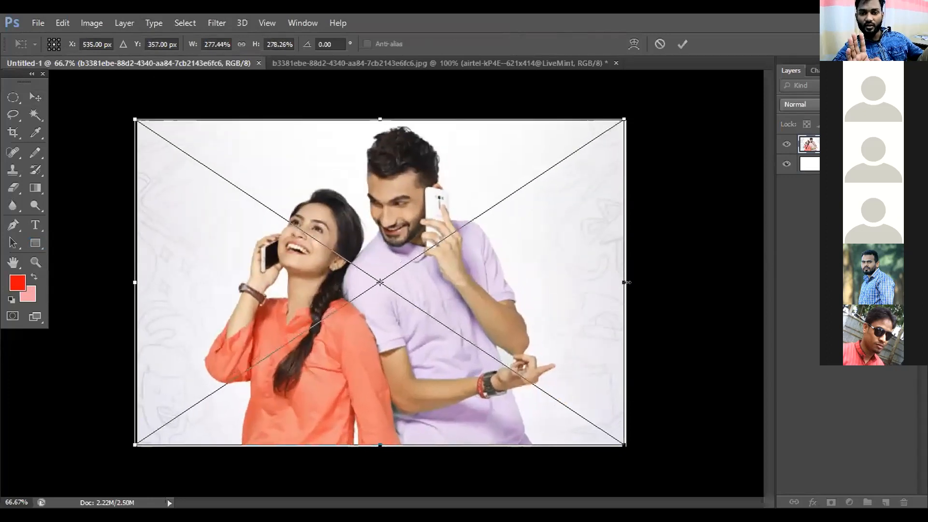
left_click_drag(623, 283, 634, 283)
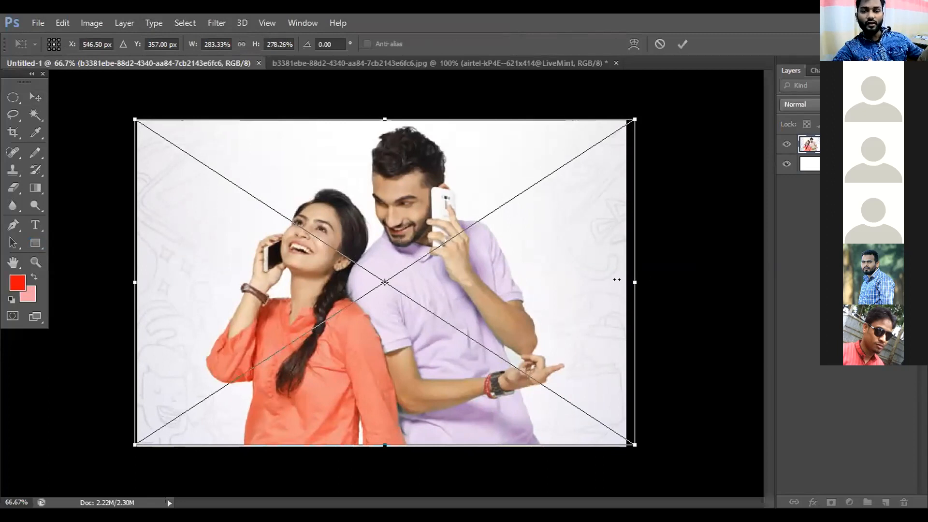
left_click_drag(624, 280, 615, 280)
key("ctrl+z")
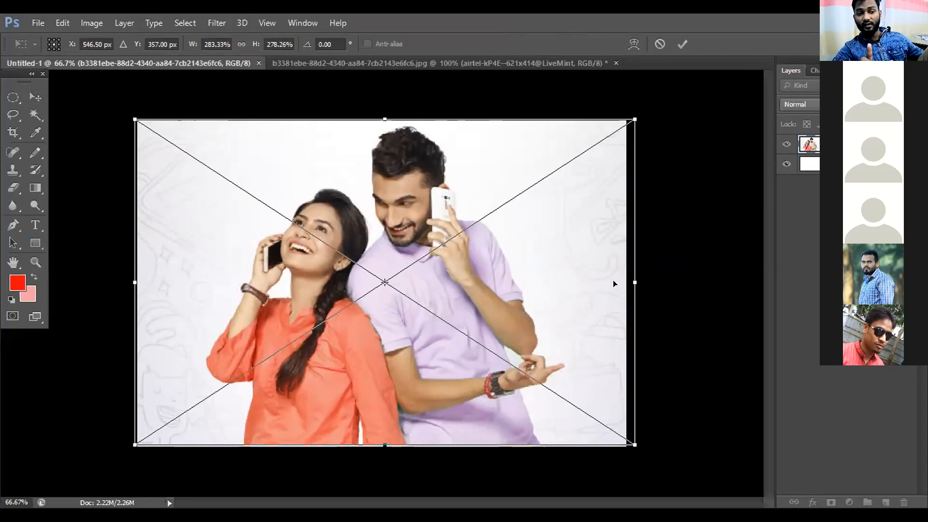
key("ctrl+z")
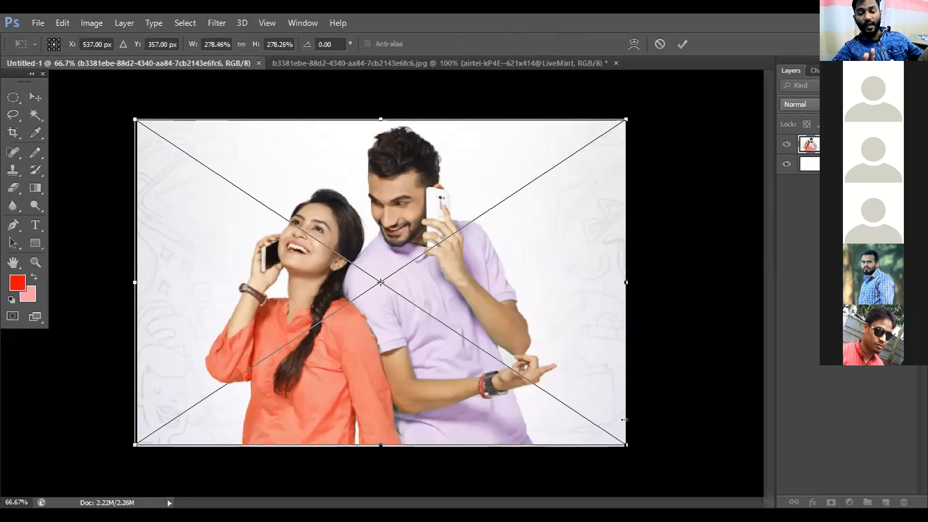
- Scale the couple photo up to about 292%, shift it to X 510 px, Y 375 px and commit the placement
left_click_drag(624, 455, 646, 473)
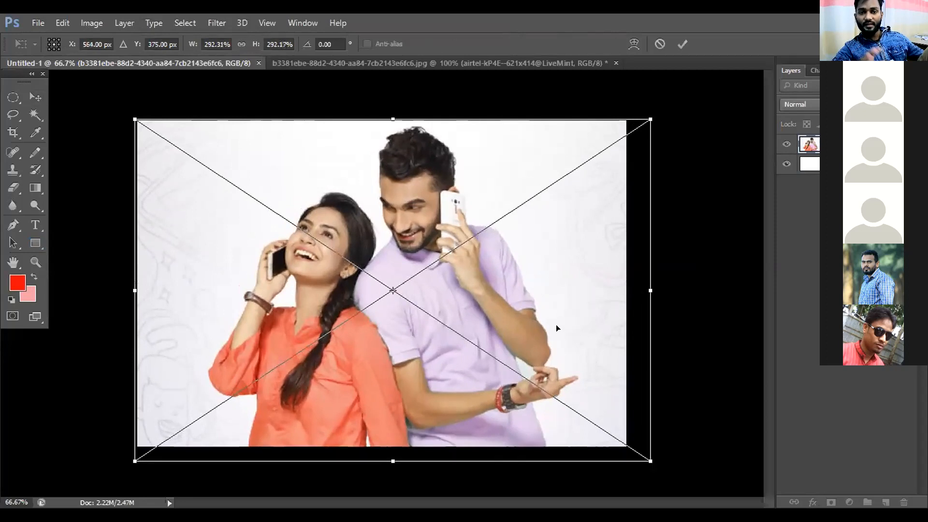
left_click_drag(556, 325, 534, 329)
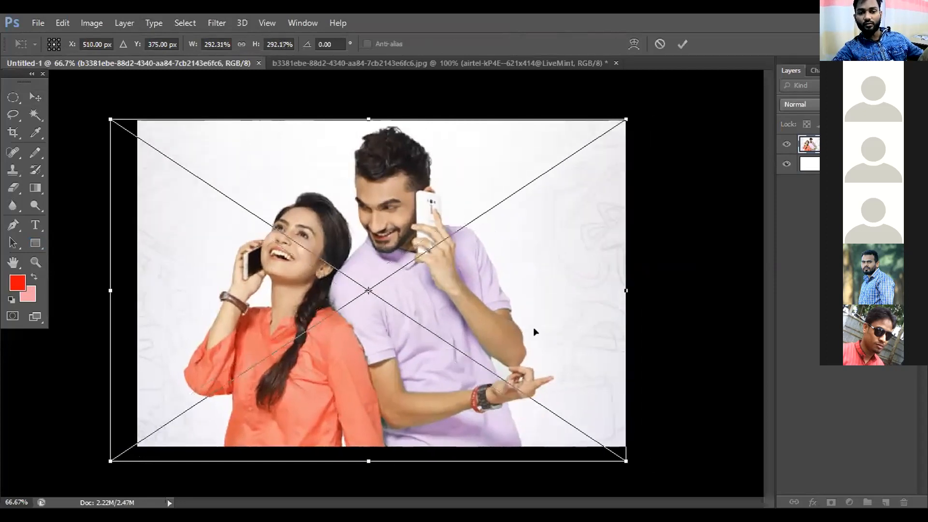
key("Return")
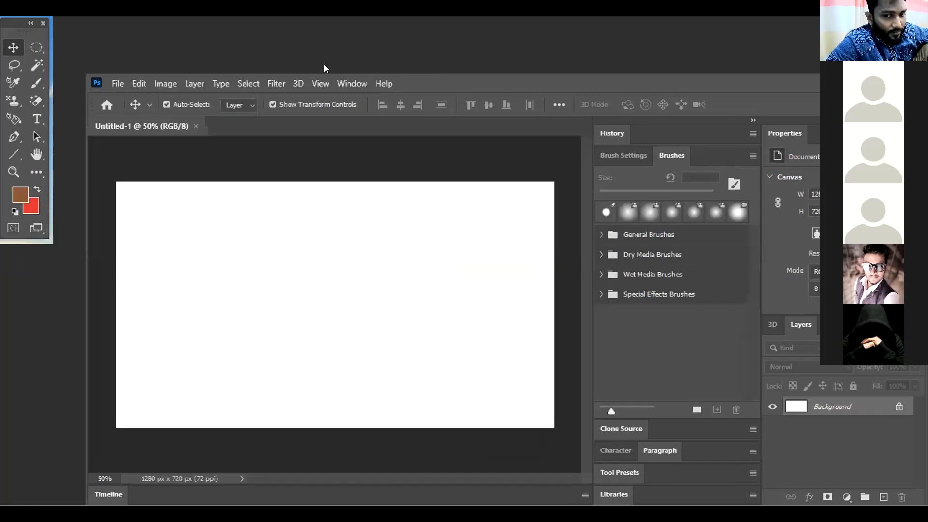
- Try to open the 441359 (1) JPG photo from the Desktop as a separate document
left_click(116, 84)
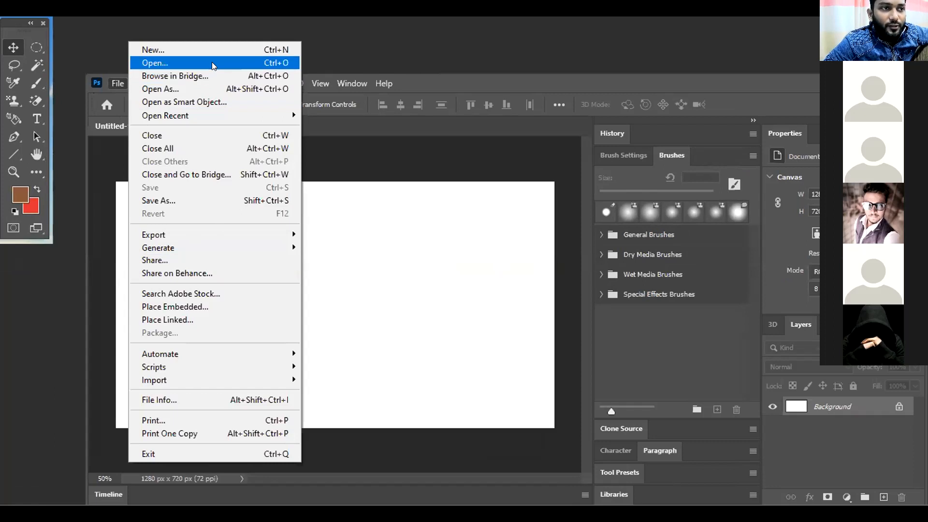
left_click(402, 296)
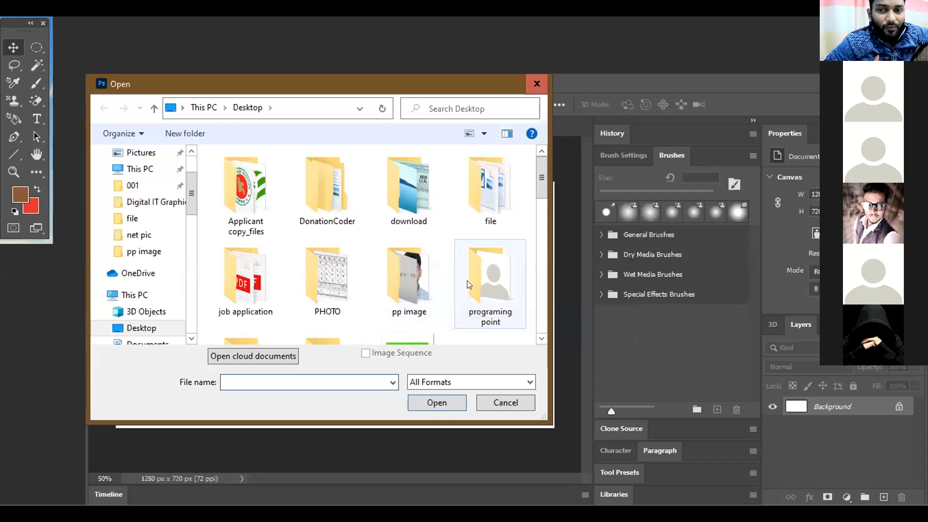
scroll(467, 280, "down", 1)
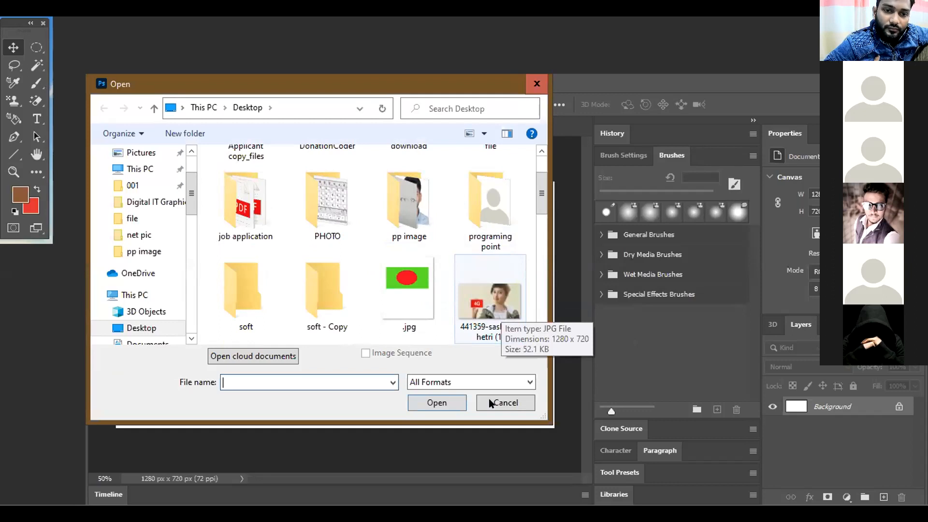
scroll(498, 306, "up", 1)
left_click(495, 317)
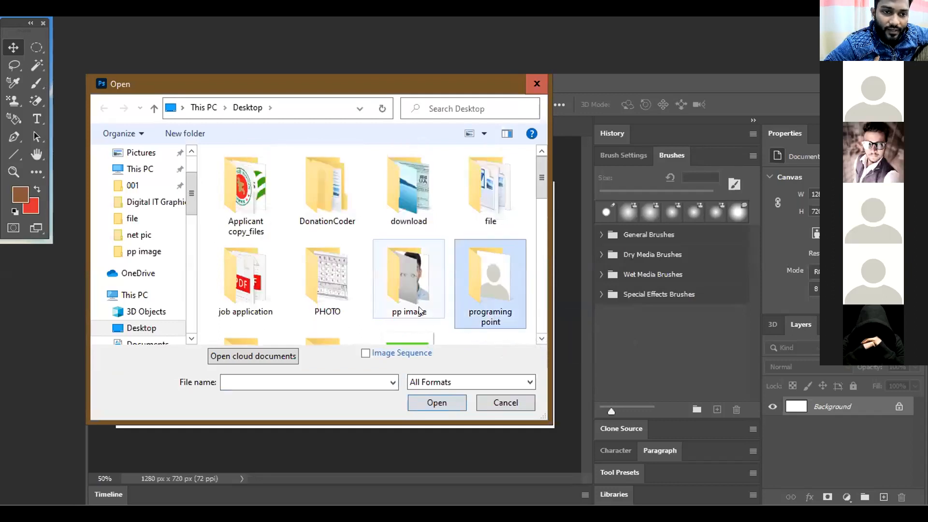
scroll(411, 290, "down", 2)
left_click(486, 218)
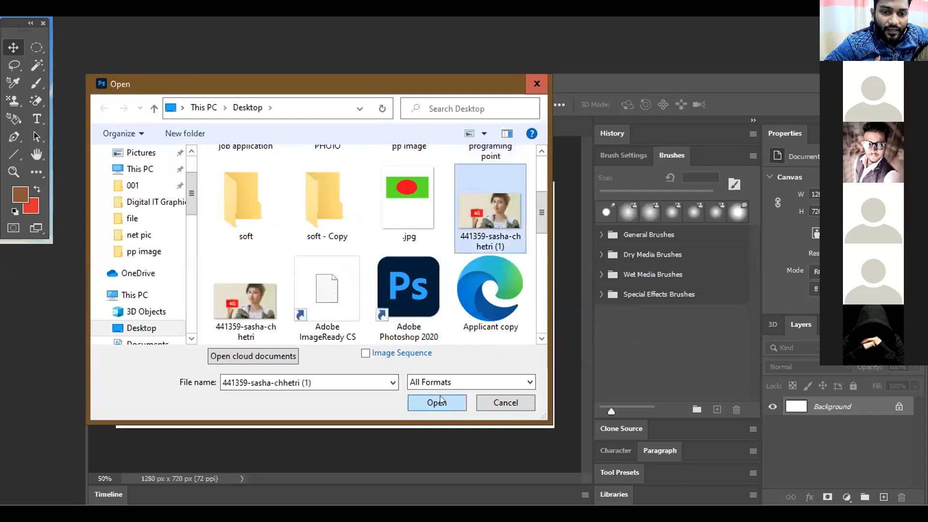
left_click(440, 398)
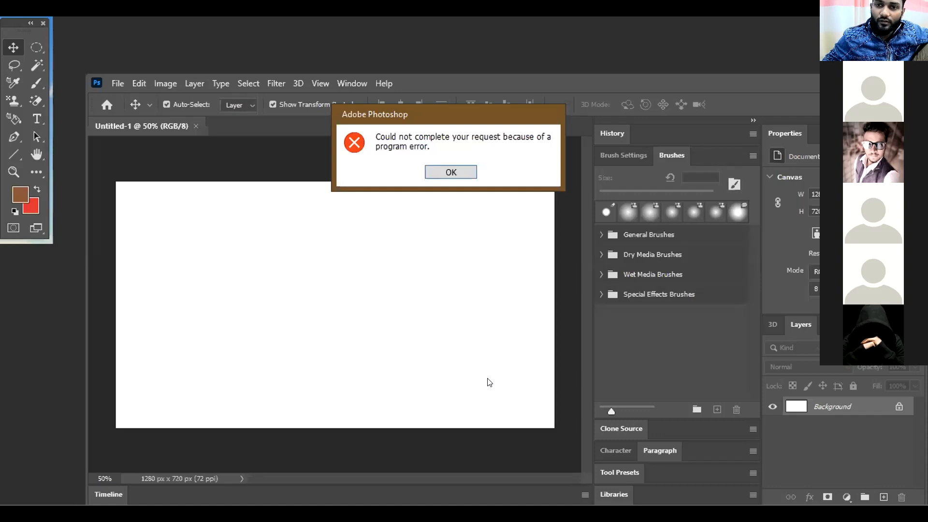
left_click(525, 262)
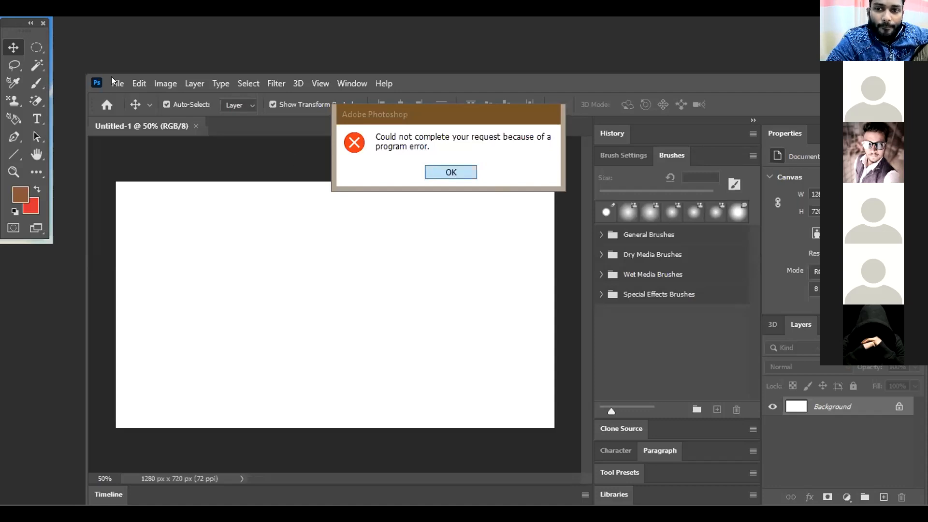
- Open the 29147 portrait from the Desktop's pp image folder as its own document
left_click(188, 61)
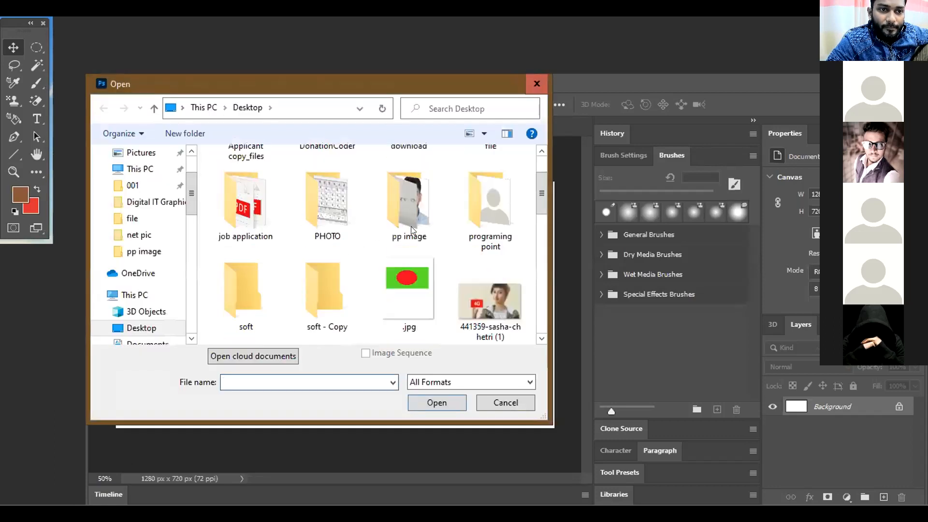
left_click(412, 225)
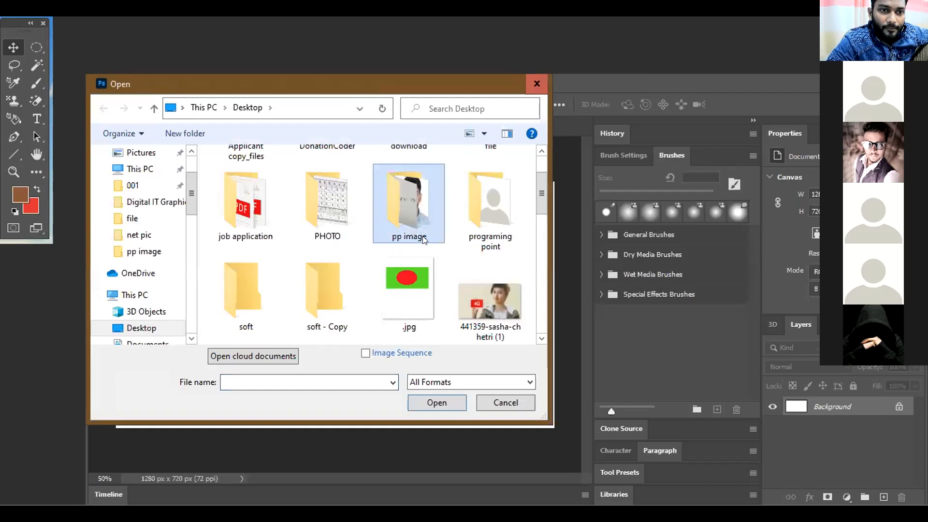
double_click(423, 239)
left_click(462, 236)
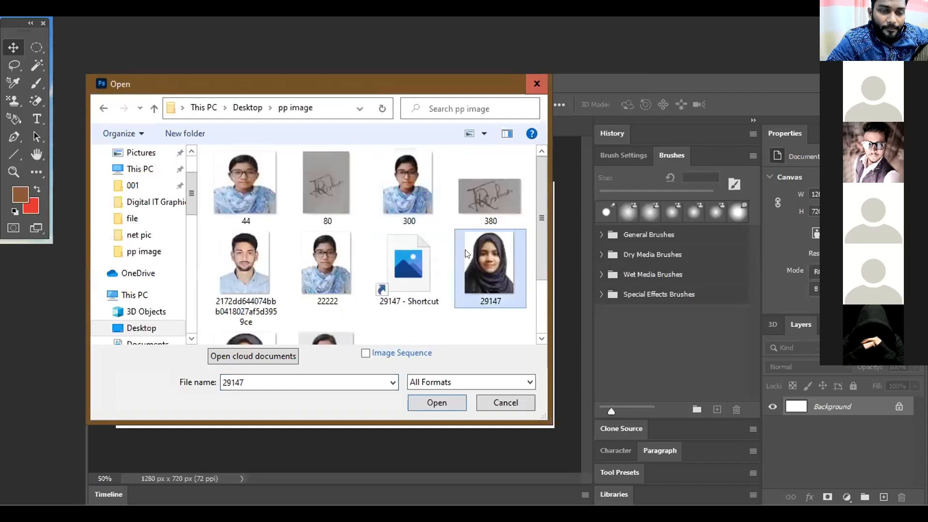
left_click(432, 404)
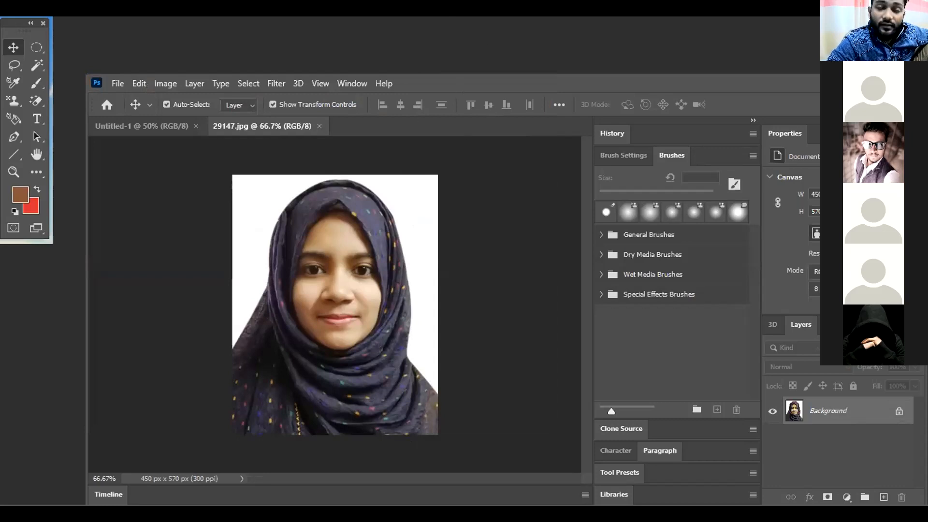
- Browse the pp image folder for an image to place as embedded in the 29147 document
left_click(120, 79)
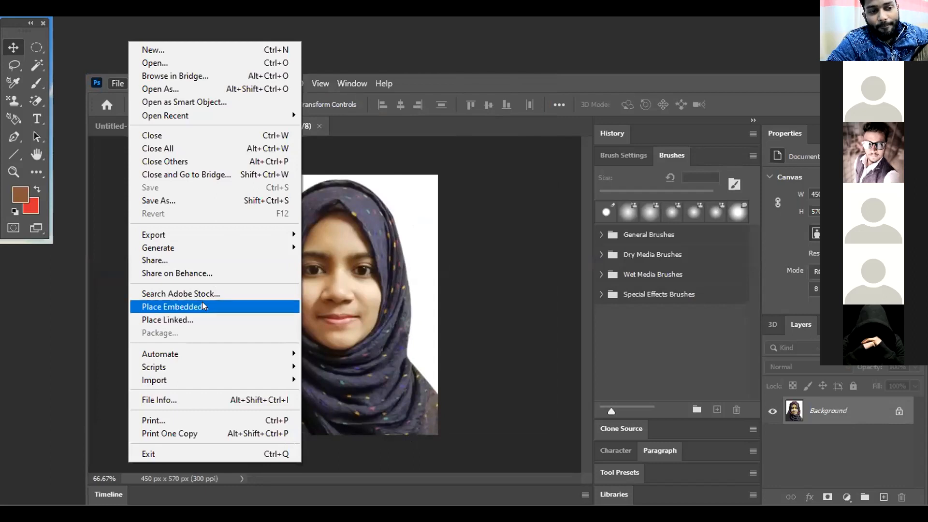
left_click(302, 307)
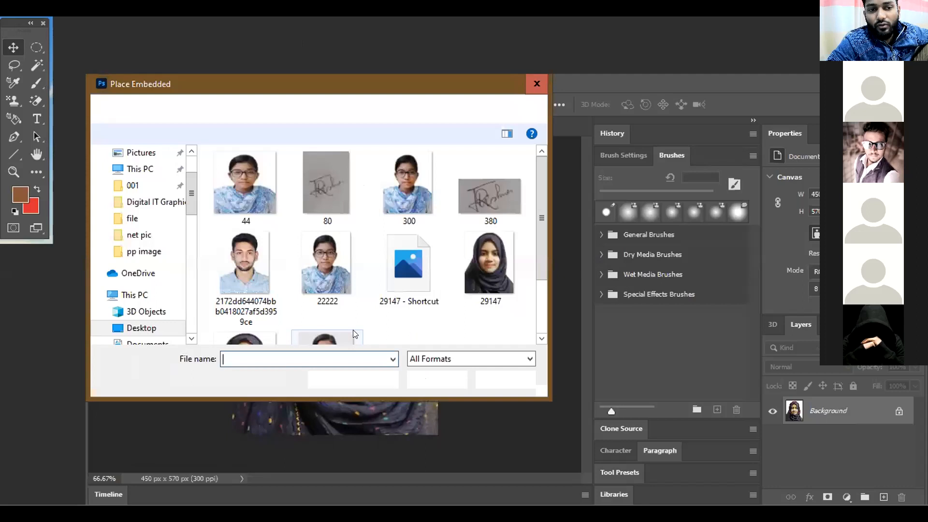
scroll(434, 275, "down", 2)
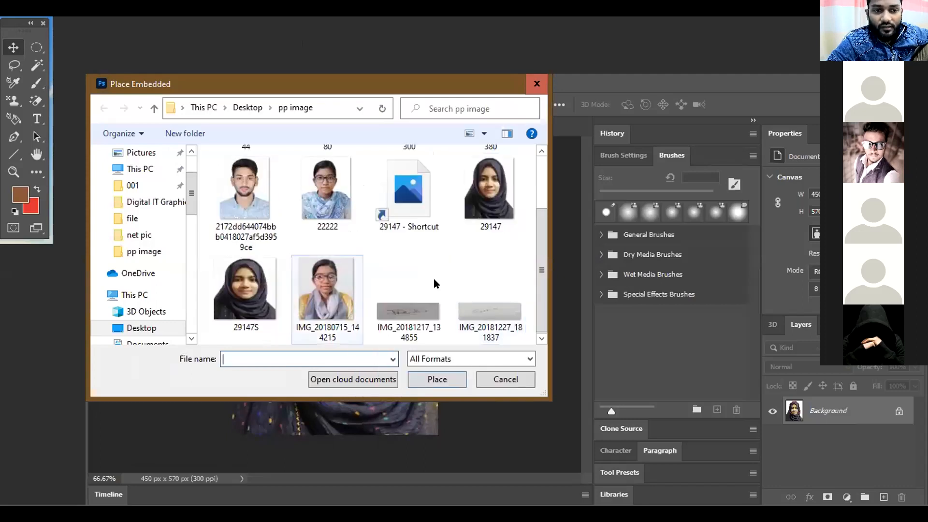
scroll(433, 281, "up", 2)
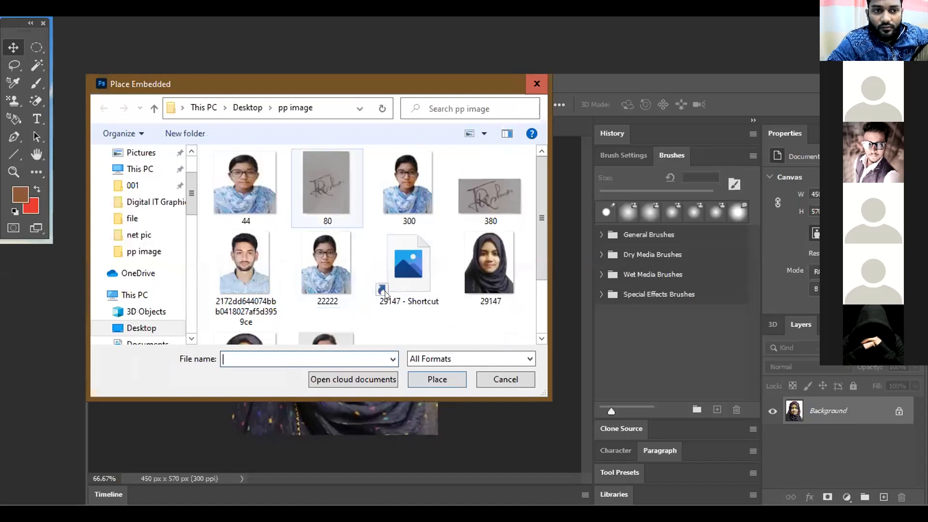
left_click(425, 377)
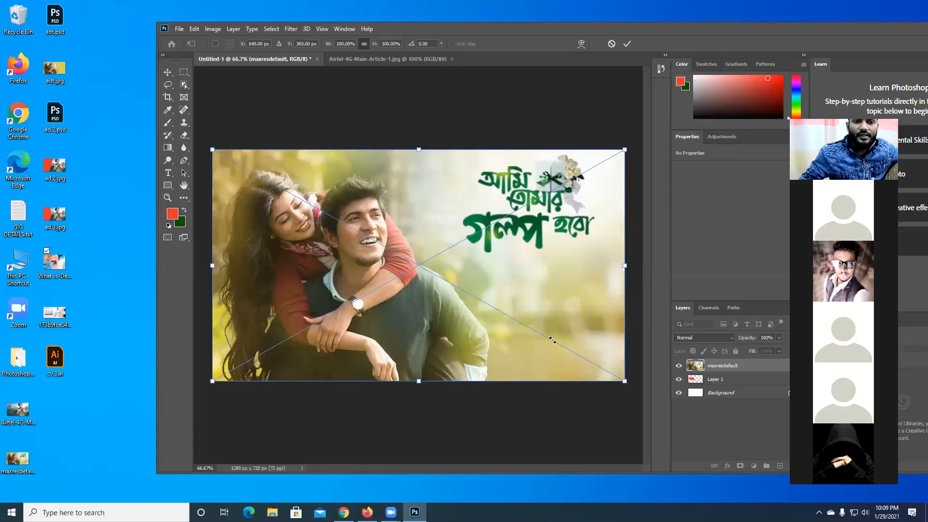
- Shrink the placed maxresdefault photo, reposition it on the canvas and scale it to about 76%
left_click_drag(624, 382, 430, 277)
left_click_drag(426, 241, 449, 246)
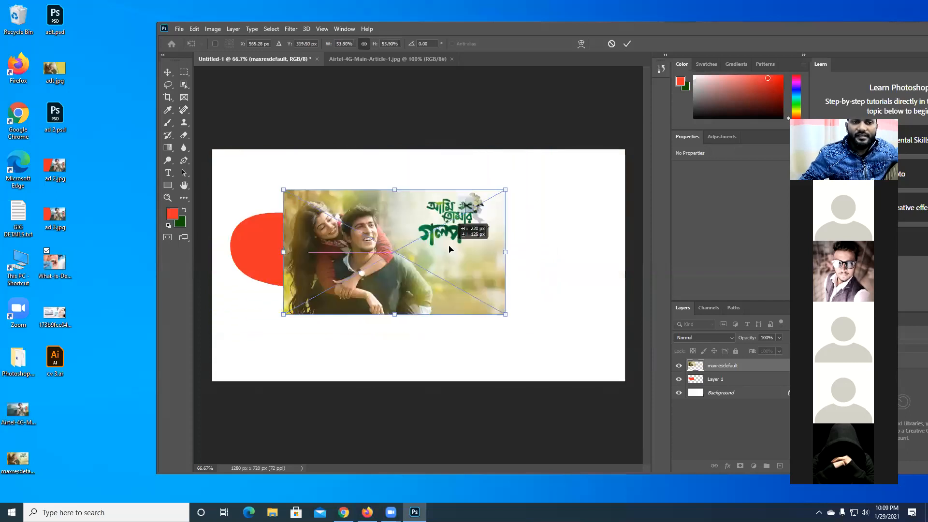
left_click_drag(504, 316, 488, 333)
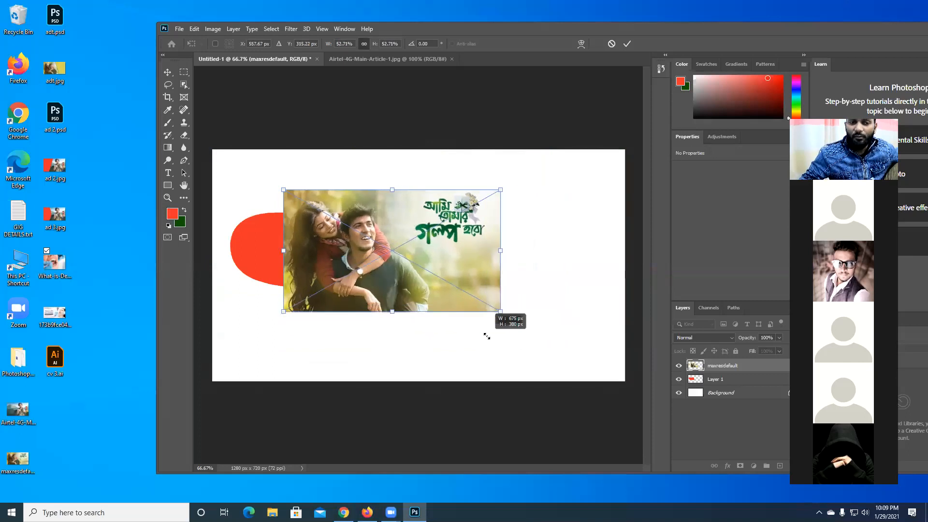
left_click_drag(456, 251, 481, 274)
left_click_drag(510, 323, 556, 321)
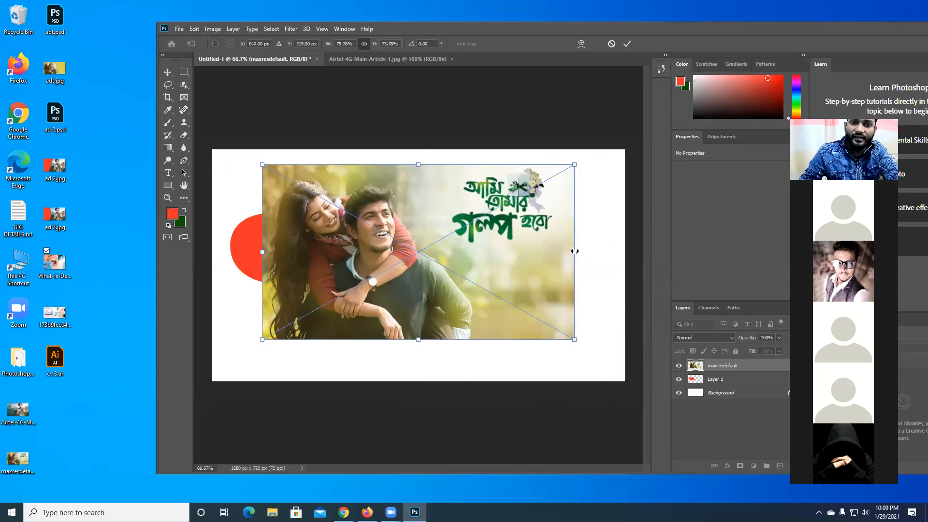
- Move the maxresdefault photo to about X 618 px, Y 360 px, keeping its 76% scale
left_click_drag(543, 251, 427, 235)
left_click_drag(543, 252, 577, 306)
mouse_move(574, 341)
left_mouse_down()
mouse_move(557, 329)
mouse_move(571, 328)
mouse_move(555, 330)
mouse_move(572, 346)
mouse_move(555, 346)
mouse_move(579, 376)
mouse_move(577, 348)
mouse_move(520, 356)
mouse_move(586, 356)
mouse_move(516, 350)
mouse_move(563, 342)
left_mouse_up()
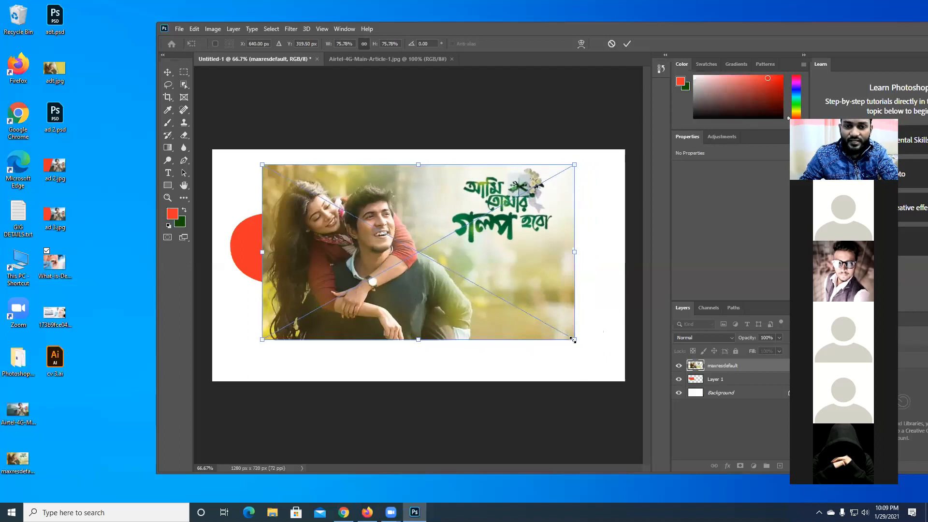
left_click_drag(514, 257, 506, 268)
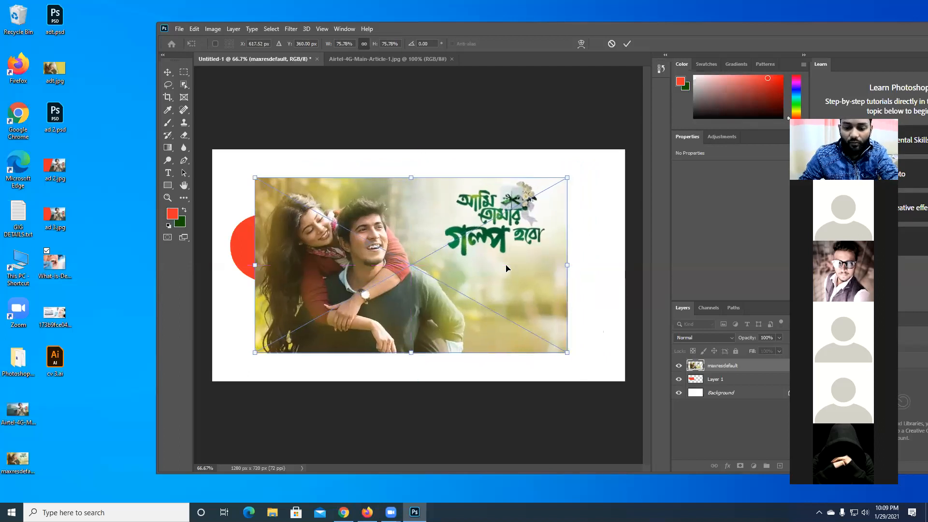
- Commit and delete the maxresdefault photo, replacing it with the What-is-Dental-Check-Up-Procedure image from the desktop
key("Return")
key("Delete")
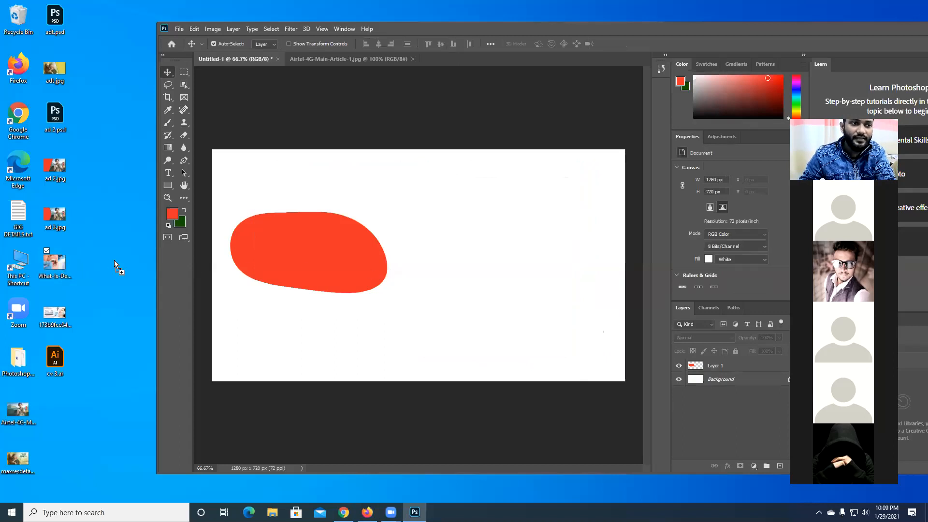
left_click_drag(409, 260, 410, 262)
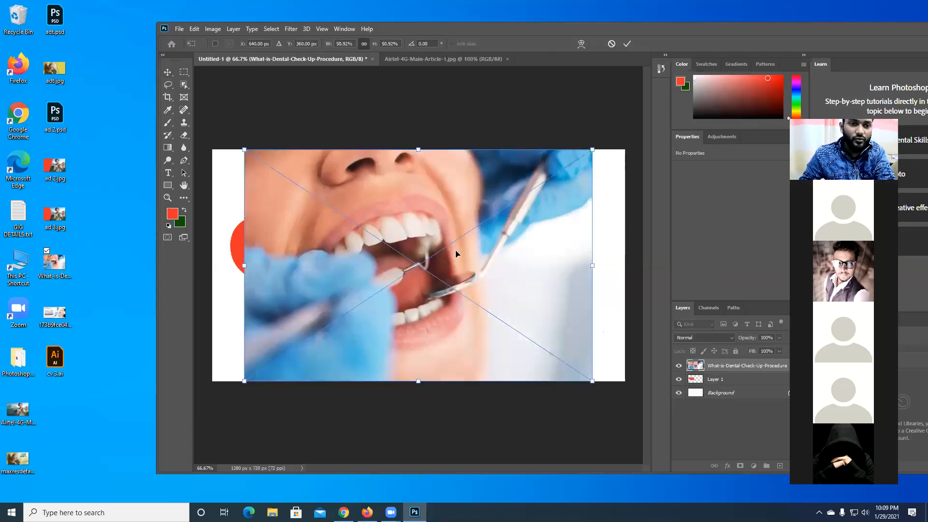
- Try moving and enlarging the dental photo to about 60% to span the canvas width, and undo the last enlargement
left_click_drag(517, 285, 531, 285)
left_click_drag(608, 383, 624, 392)
left_click_drag(262, 396, 207, 416)
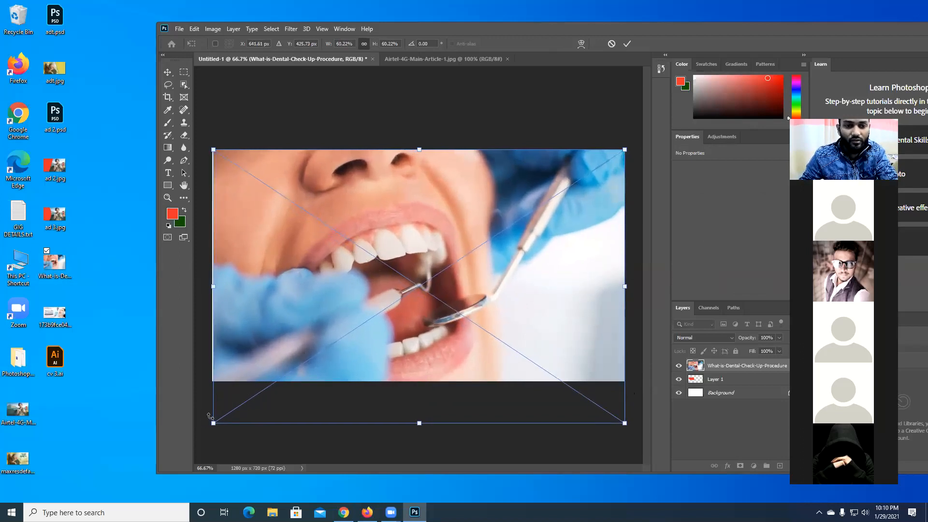
key("ctrl+z")
- Shrink the dental photo to about 49% and move it to about X 612 px, Y 373 px
left_click_drag(259, 394, 289, 372)
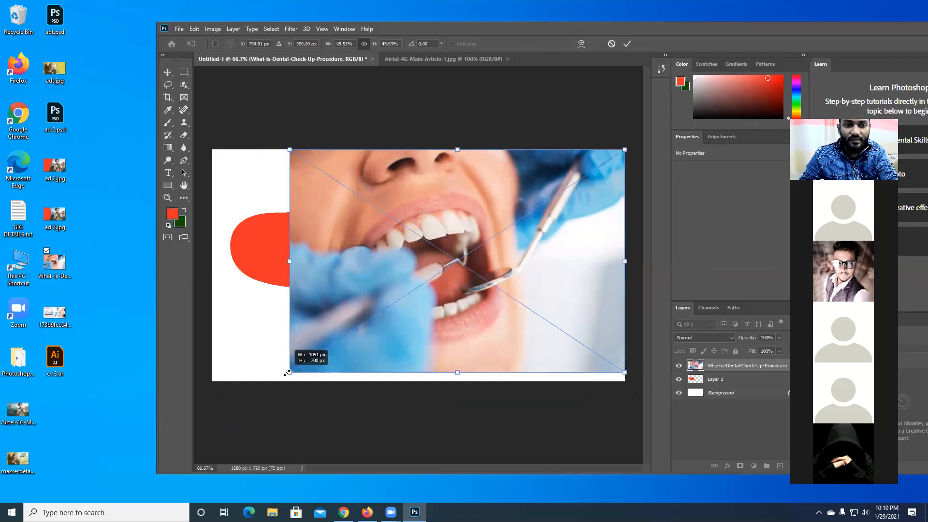
left_click_drag(490, 288, 442, 286)
left_click_drag(518, 271, 519, 279)
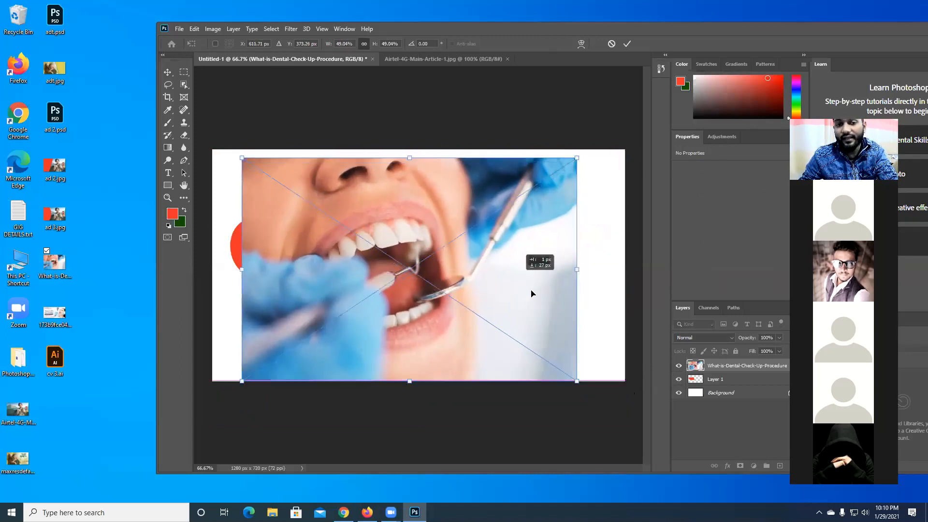
- Scale the dental photo about its centre to roughly 33%, and enlarge it to about 51% at X 631 px, Y 361 px
left_click_drag(575, 380, 500, 334)
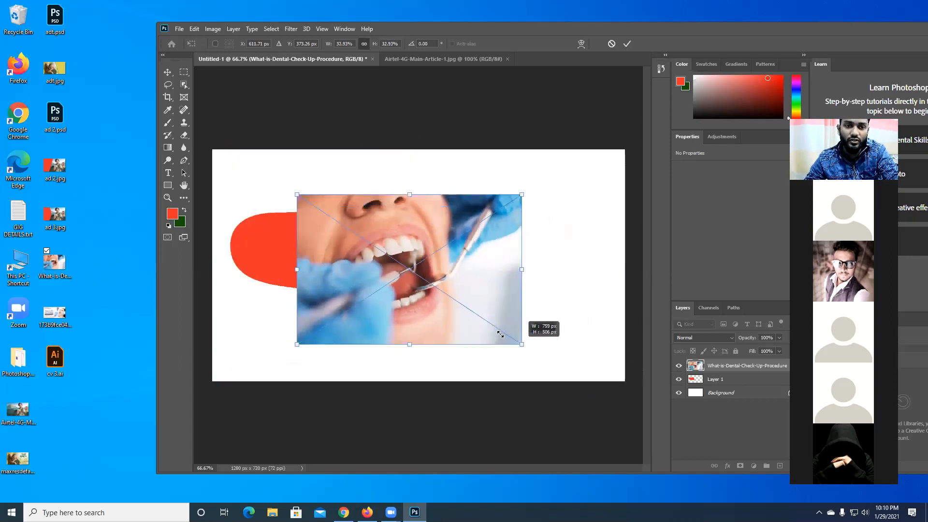
mouse_move(561, 378)
left_mouse_down()
mouse_move(578, 381)
mouse_move(485, 322)
mouse_move(502, 346)
mouse_move(552, 374)
mouse_move(507, 356)
mouse_move(502, 348)
mouse_move(582, 386)
mouse_move(623, 394)
mouse_move(562, 370)
mouse_move(594, 401)
mouse_move(614, 400)
mouse_move(567, 382)
mouse_move(571, 390)
left_mouse_up()
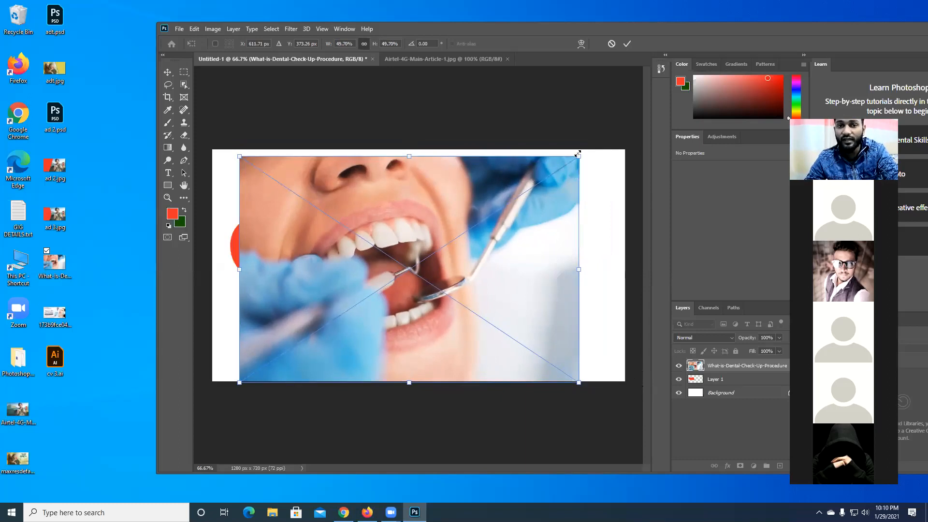
mouse_move(586, 153)
left_mouse_down()
mouse_move(593, 147)
mouse_move(597, 167)
left_mouse_up()
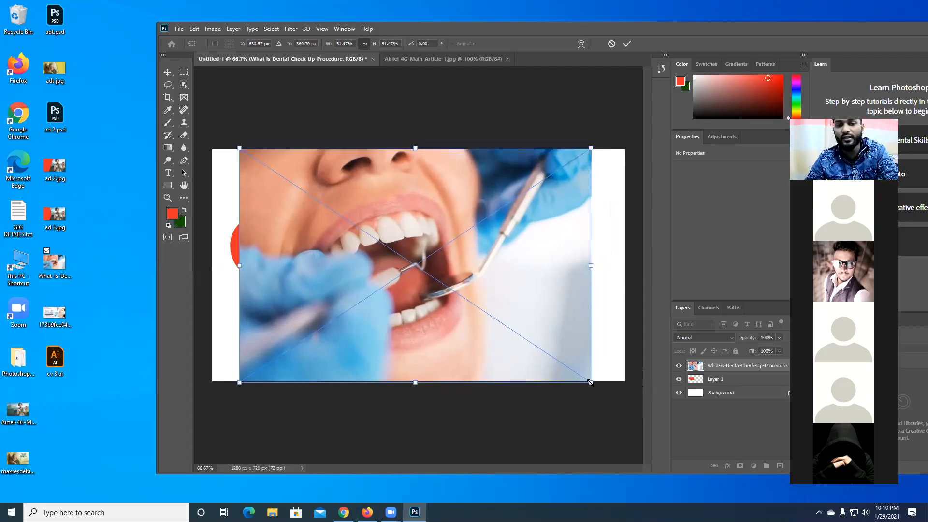
- Enlarge the dental photo to about 61%, nudging it about 10 px to the right to cover the canvas, and commit the placement
left_click_drag(596, 390, 616, 410)
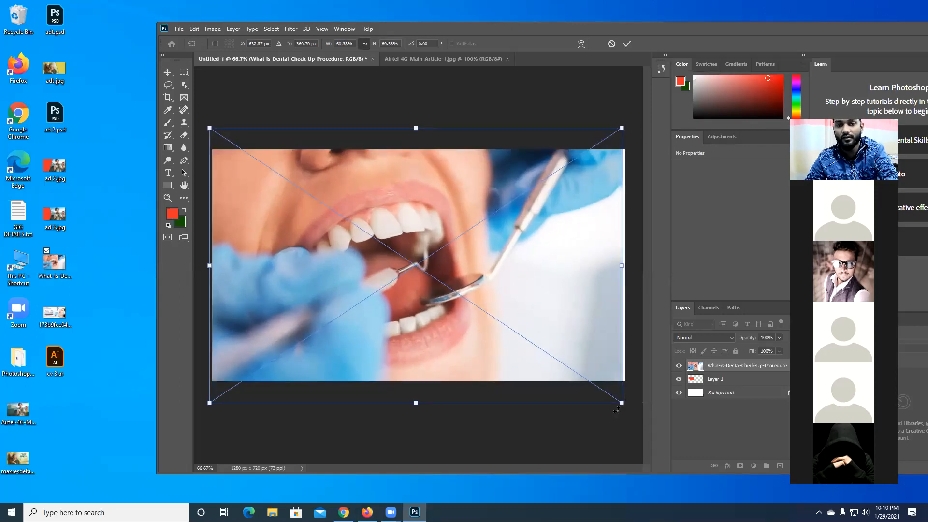
key("Right")
key("Right")
key("Right")
key("Right")
key("Right")
key("Right")
key("Right")
key("Right")
key("Right")
key("Right")
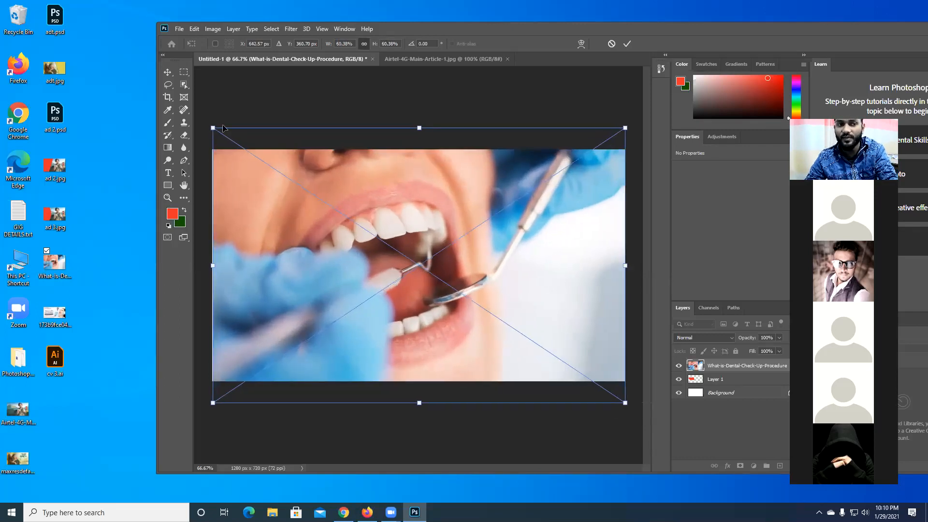
left_click_drag(213, 127, 211, 127)
key("Return")
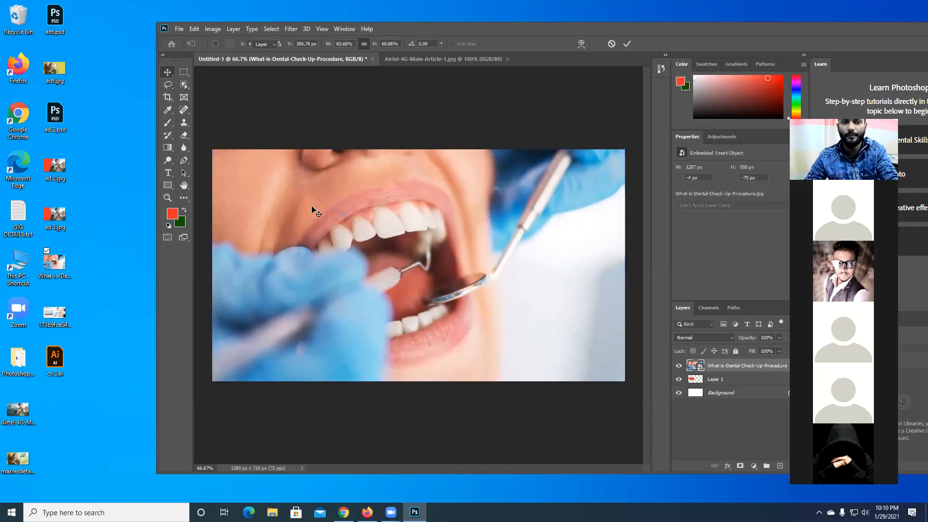
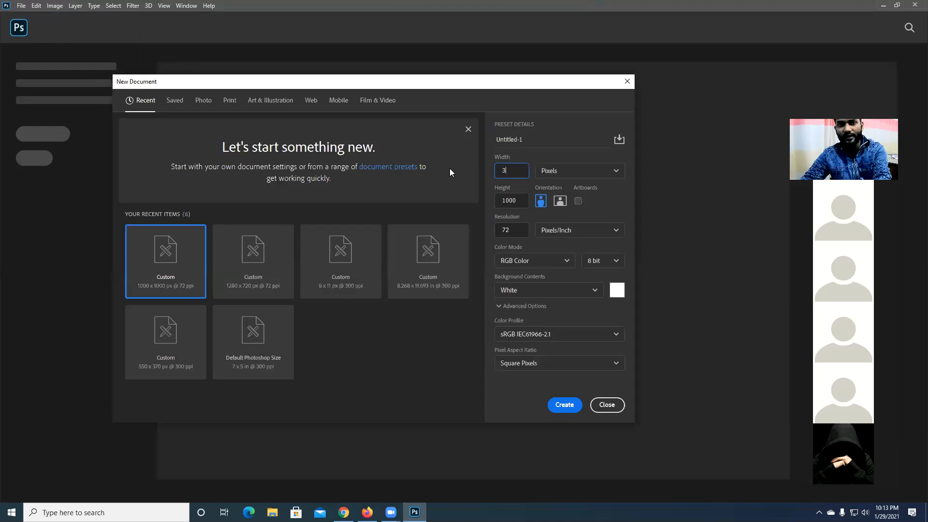
- Create a new 300 × 300 px RGB document with a resolution of 300 pixels/inch and a white background
left_click(521, 197)
type("300")
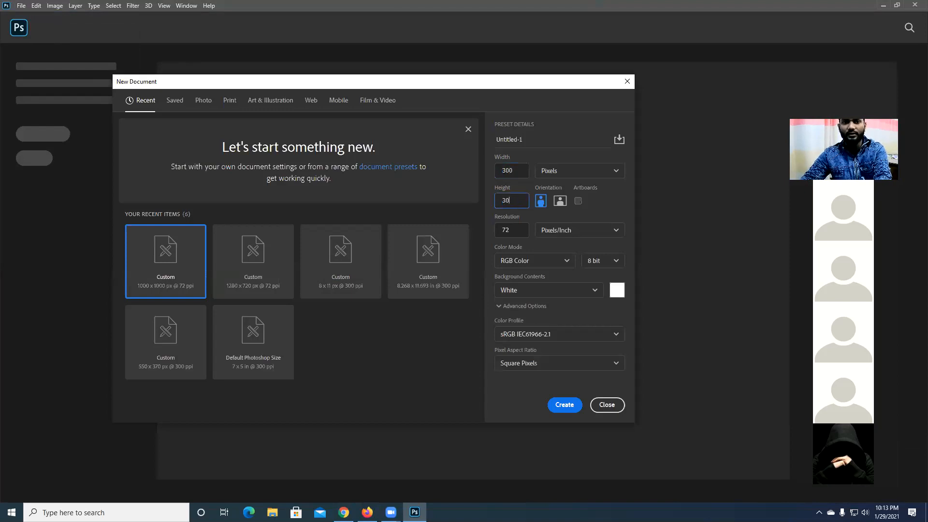
left_click(518, 236)
left_click(519, 236)
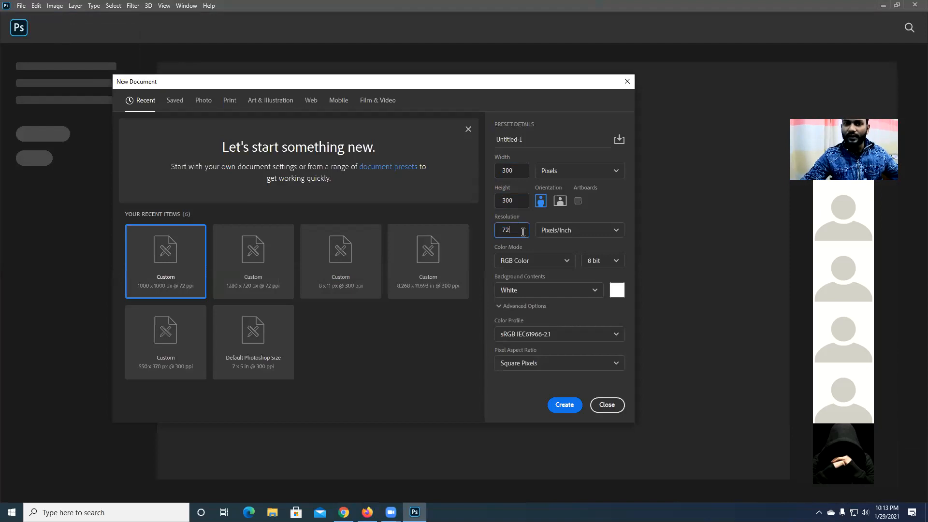
left_click_drag(511, 229, 488, 228)
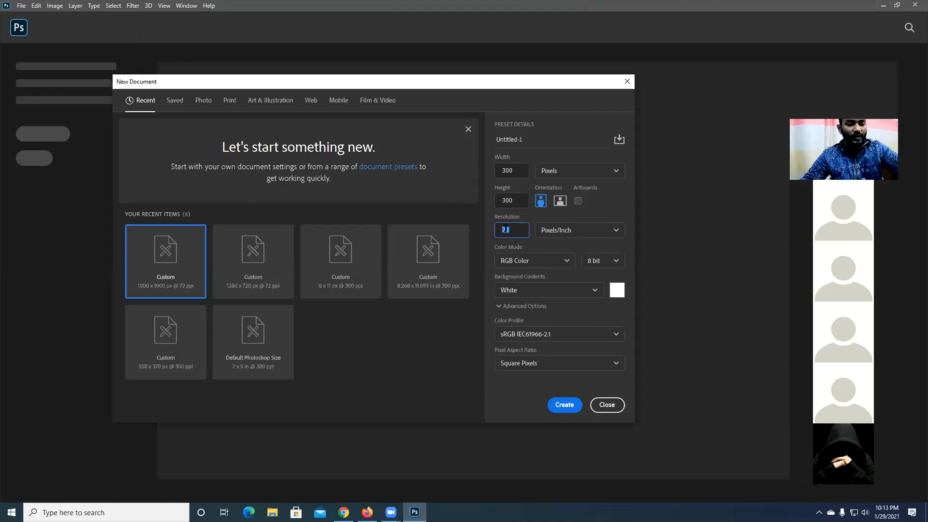
type("300")
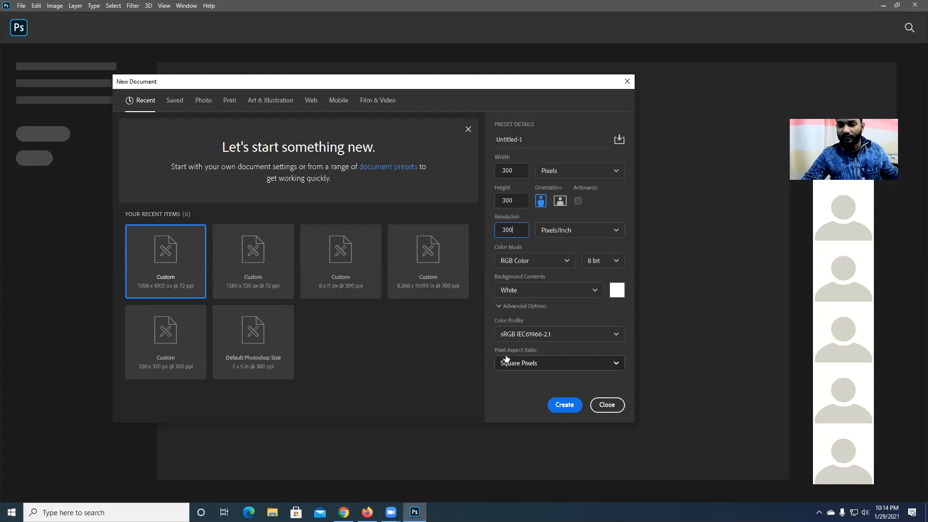
double_click(521, 229)
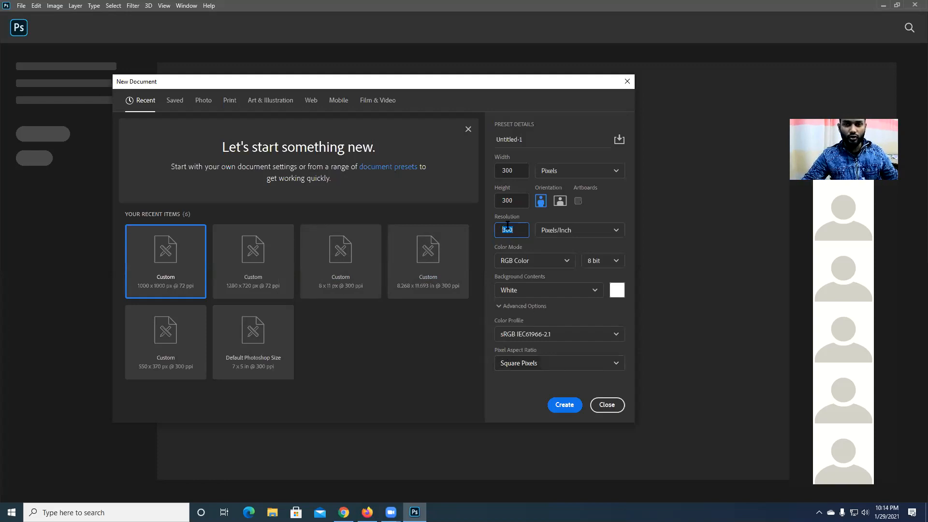
left_click(564, 407)
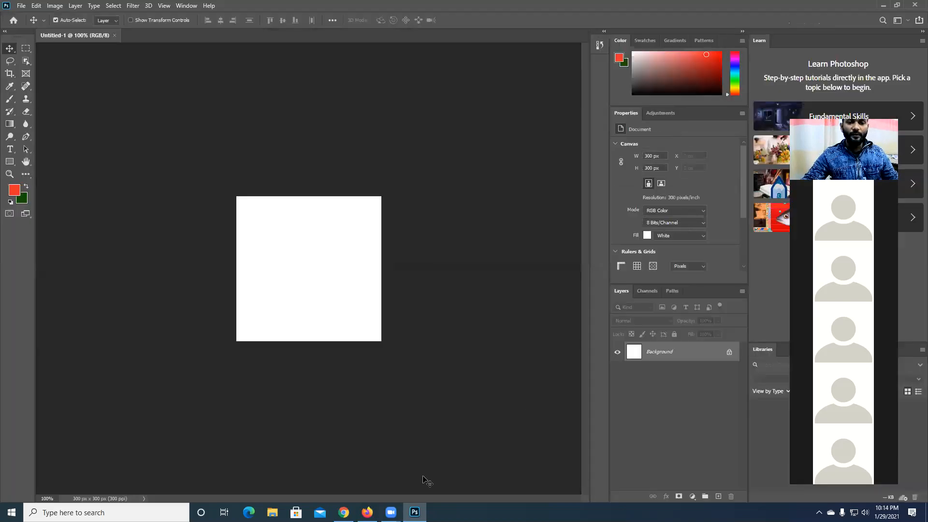
left_click(367, 512)
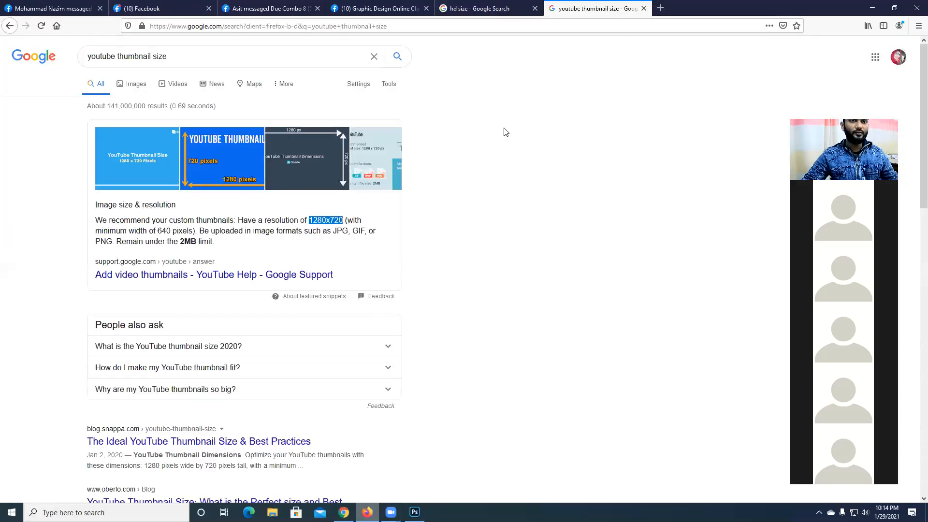
left_click(870, 13)
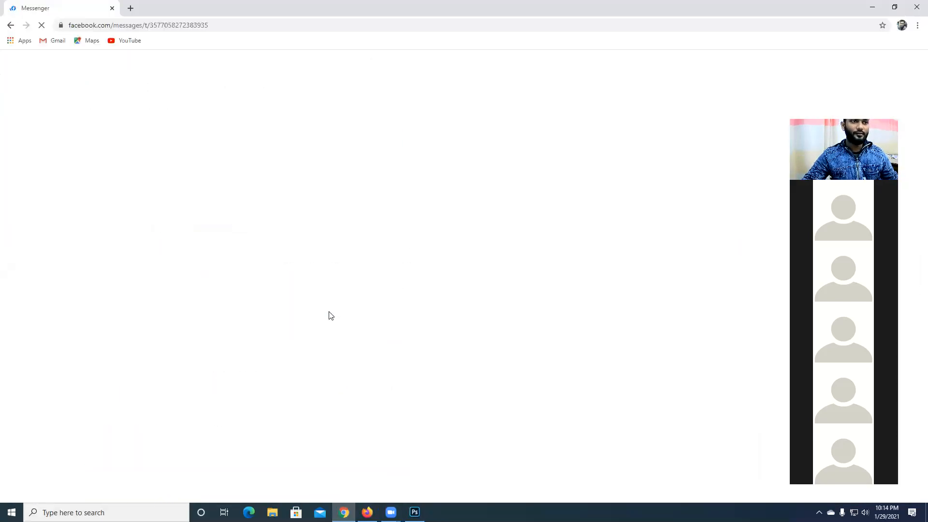
left_click(877, 10)
left_click(367, 512)
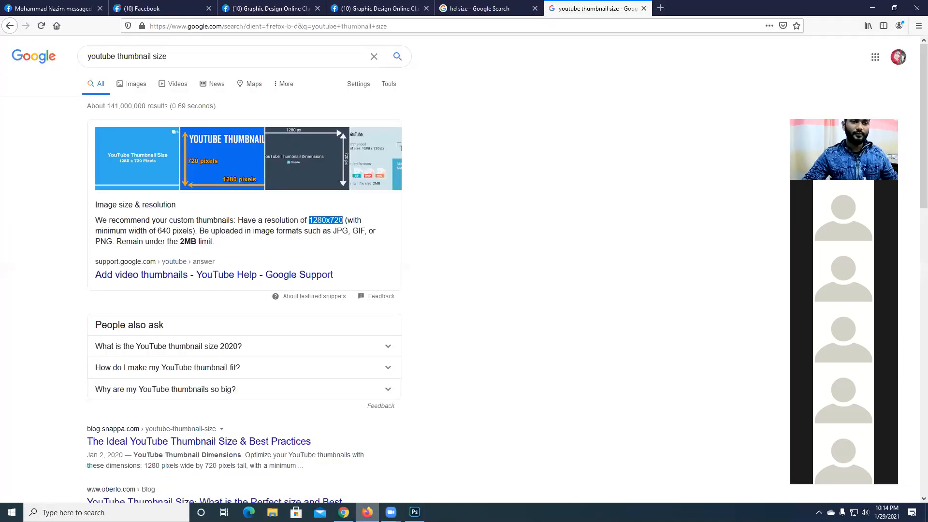
left_click(872, 9)
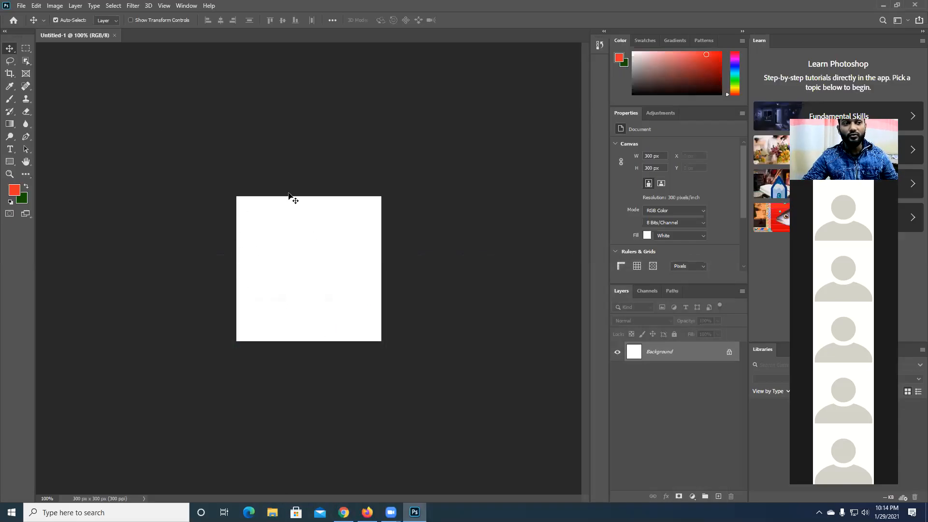
- Open Airtel-4G-Main-Article-1.jpg as a separate document and close it again
left_click(21, 6)
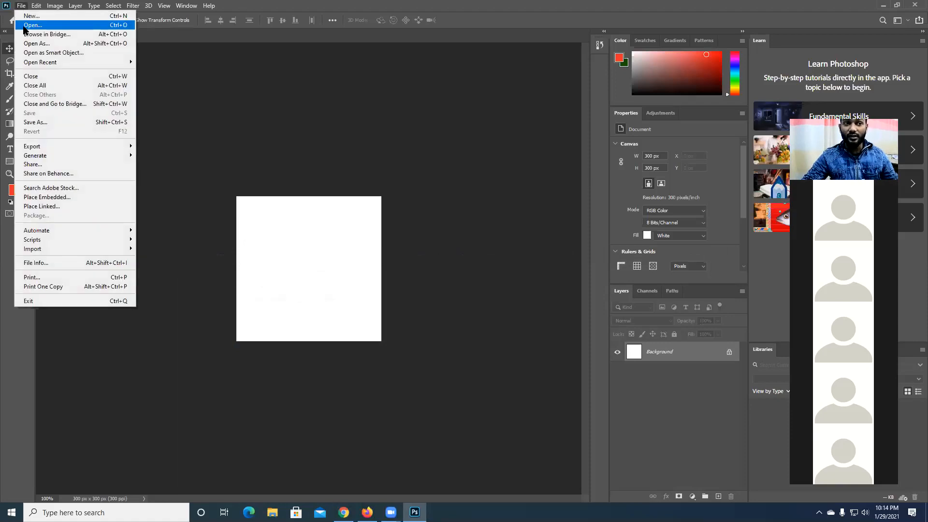
left_click(25, 26)
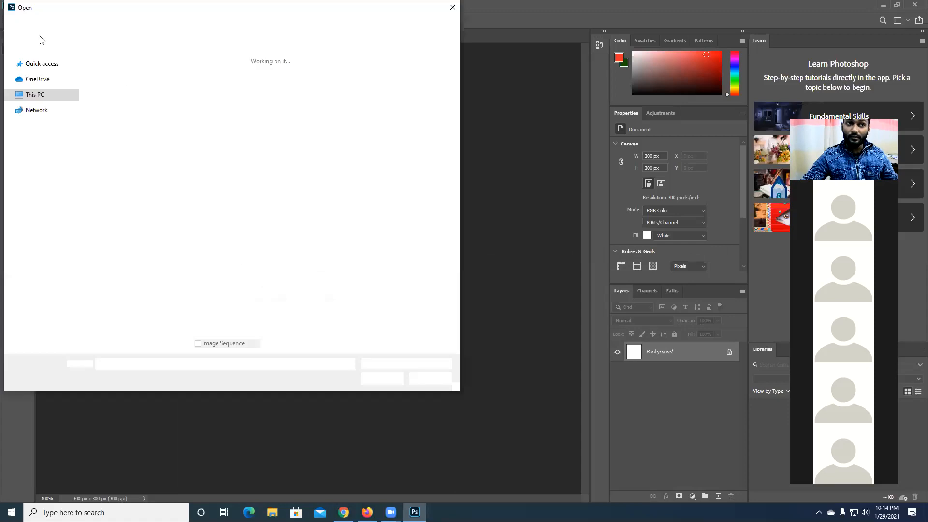
double_click(175, 158)
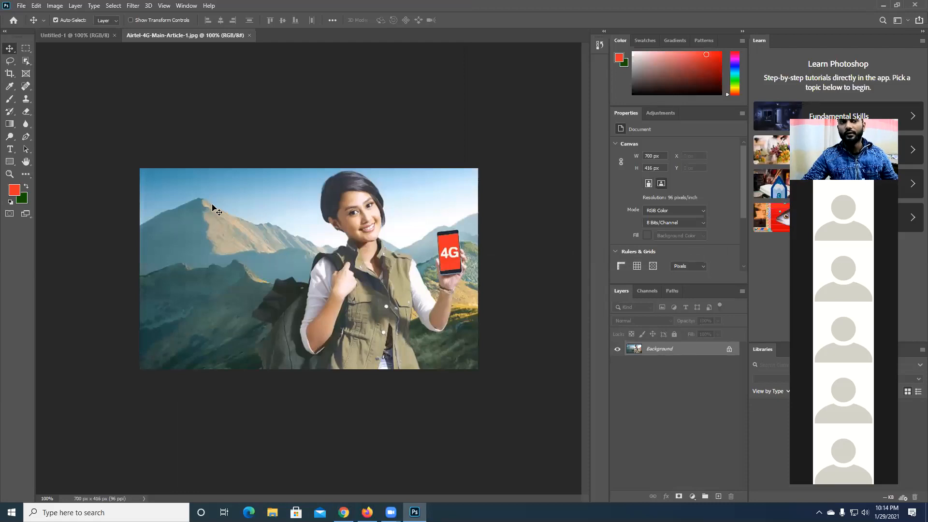
left_click(250, 36)
- Place 4.jpg from the jpg folder inside Backup on drive D as a linked image on the blank canvas
left_click(22, 6)
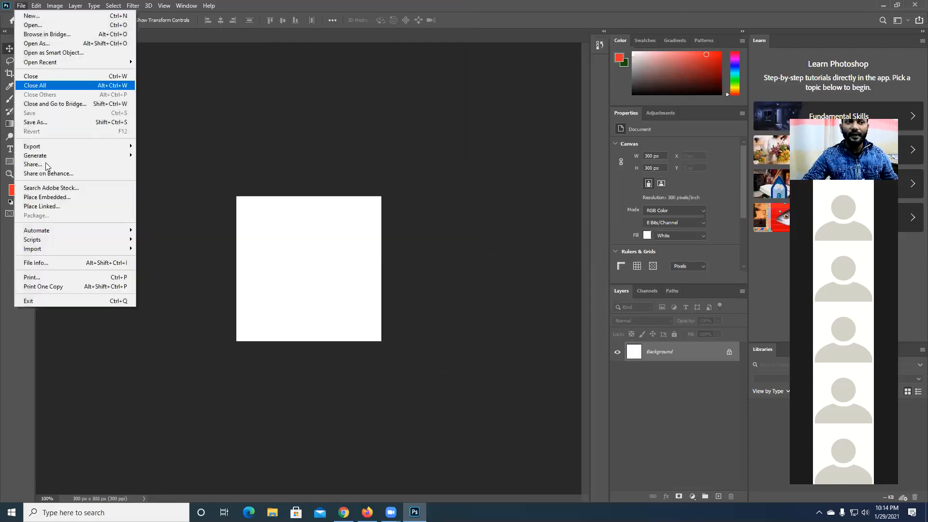
left_click(50, 206)
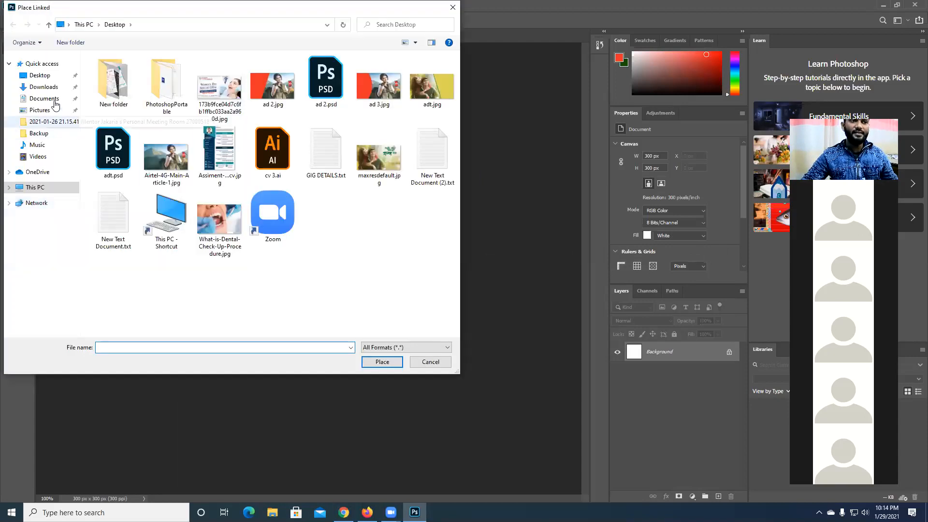
left_click(48, 187)
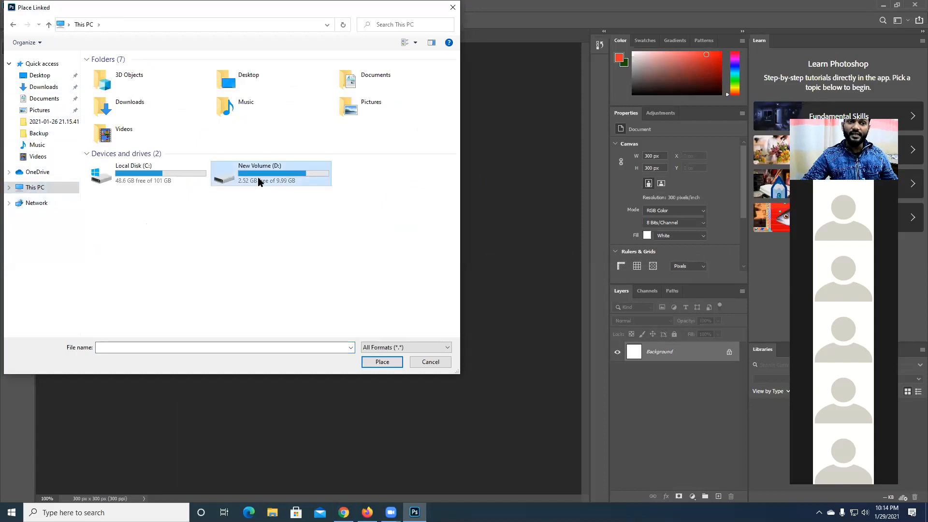
double_click(259, 180)
double_click(140, 73)
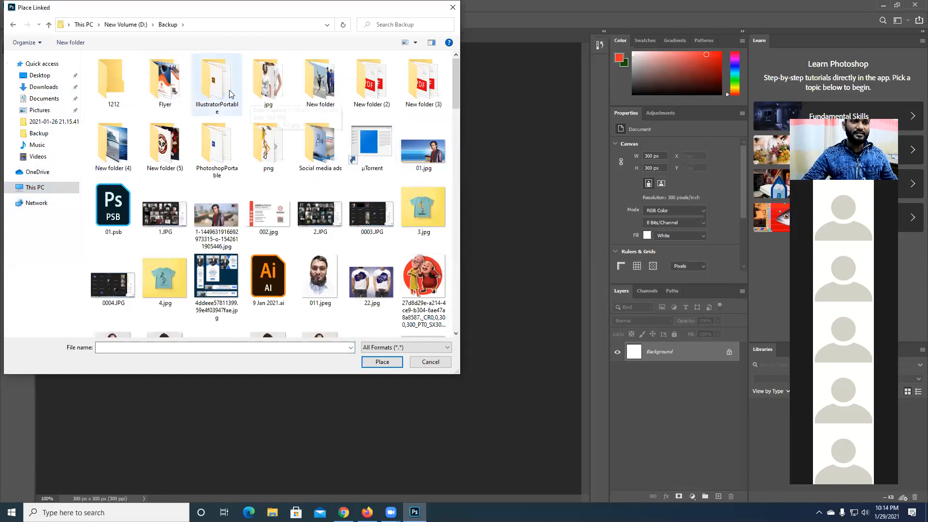
double_click(266, 94)
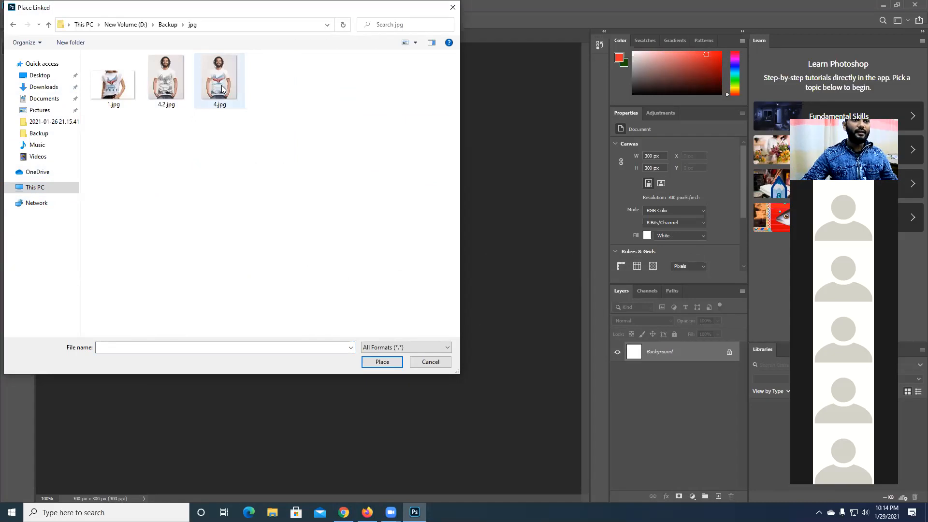
double_click(222, 88)
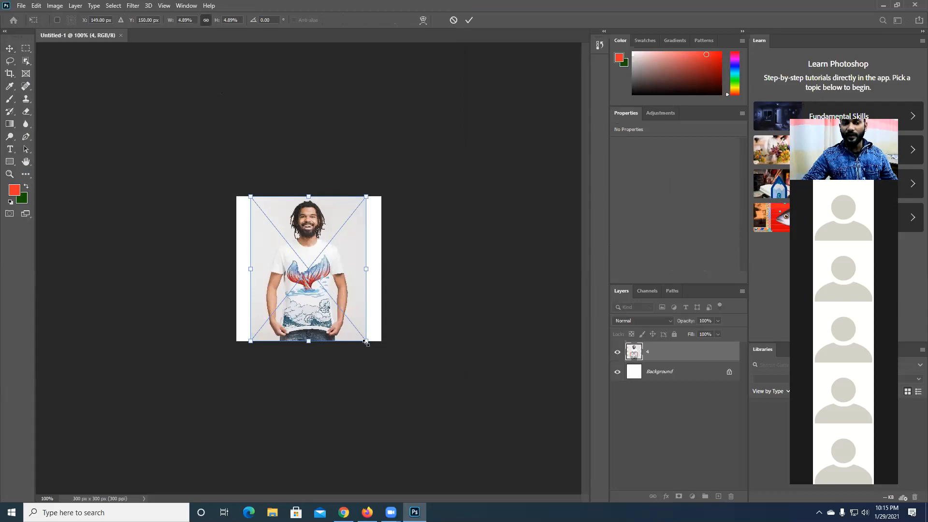
- Enlarge the placed photo to about 10%, position it at about X 159 px, Y 310 px to fill the canvas, and commit the placement
left_click_drag(365, 343, 414, 397)
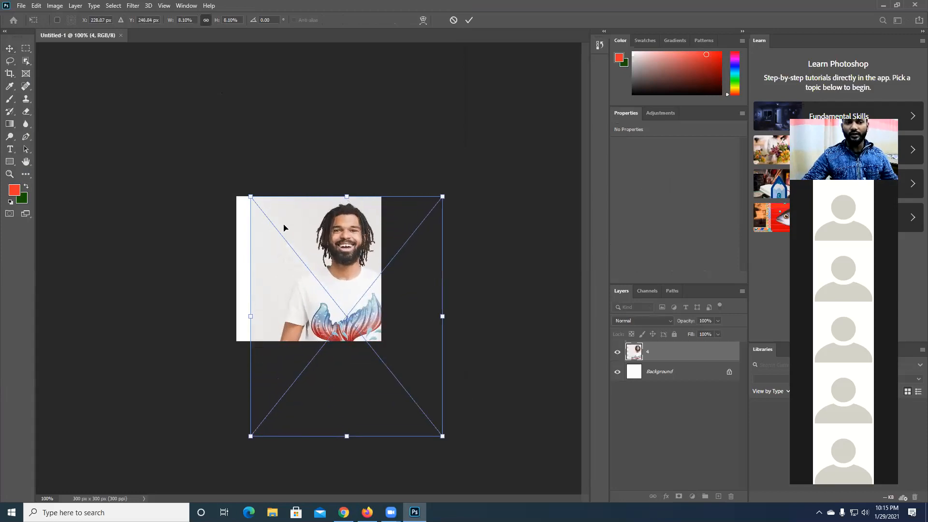
left_click_drag(251, 194, 209, 151)
left_click_drag(302, 258, 293, 301)
left_click_drag(430, 196, 440, 187)
left_click_drag(386, 222, 382, 233)
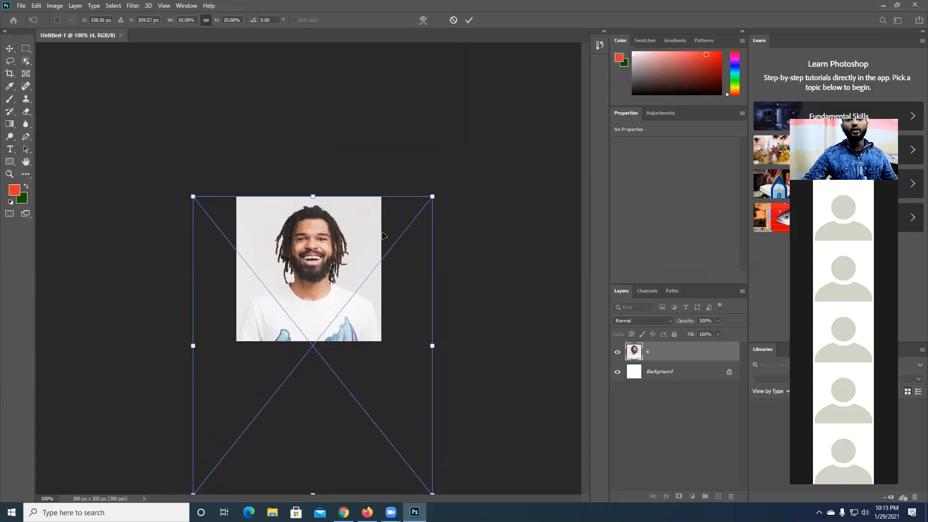
left_click(471, 20)
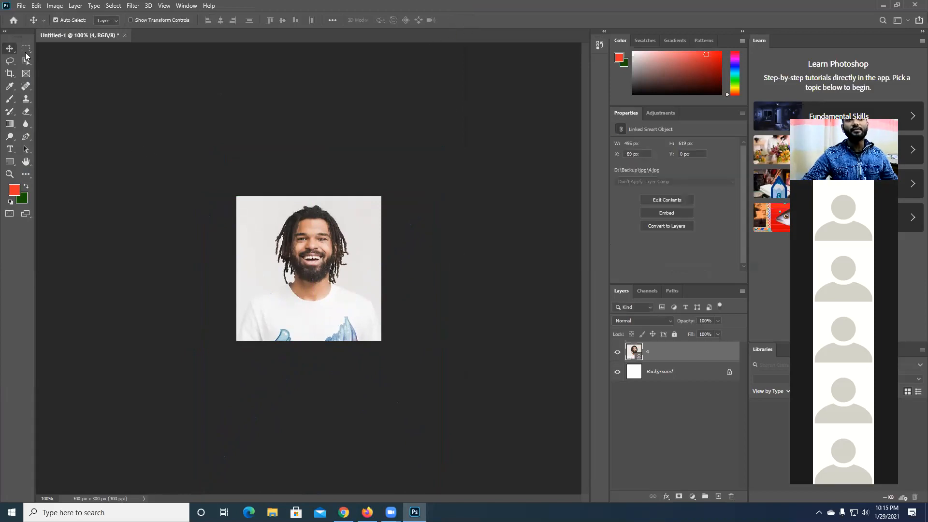
- Nudge the placed photo about 2 px to the left, to X -91 px
left_click(263, 188)
left_click(307, 251)
mouse_move(307, 253)
left_mouse_down()
mouse_move(338, 258)
mouse_move(289, 258)
mouse_move(311, 259)
left_mouse_up()
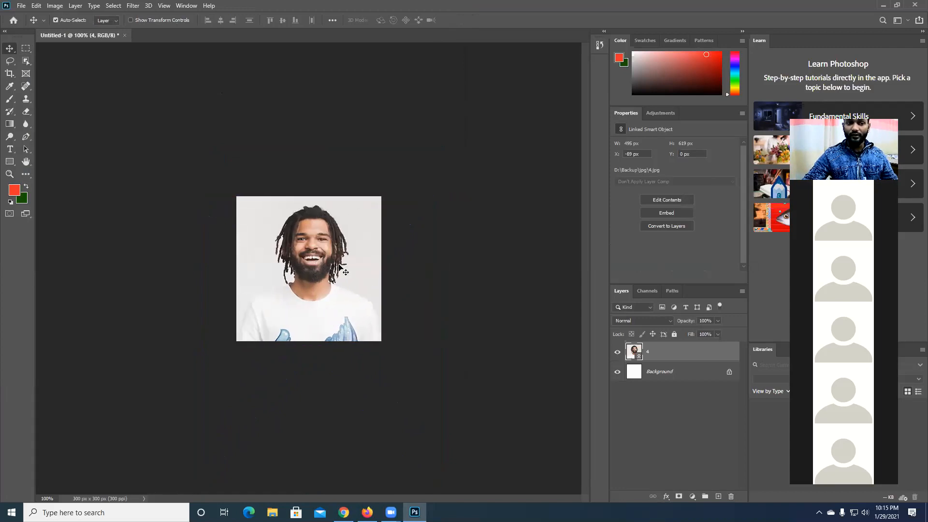
key("Left")
key("Left")
key("Left")
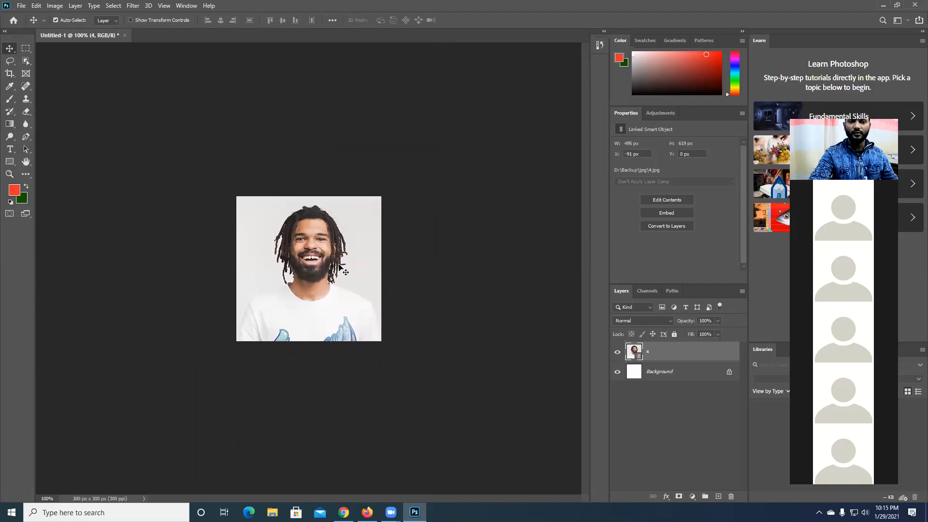
key("Right")
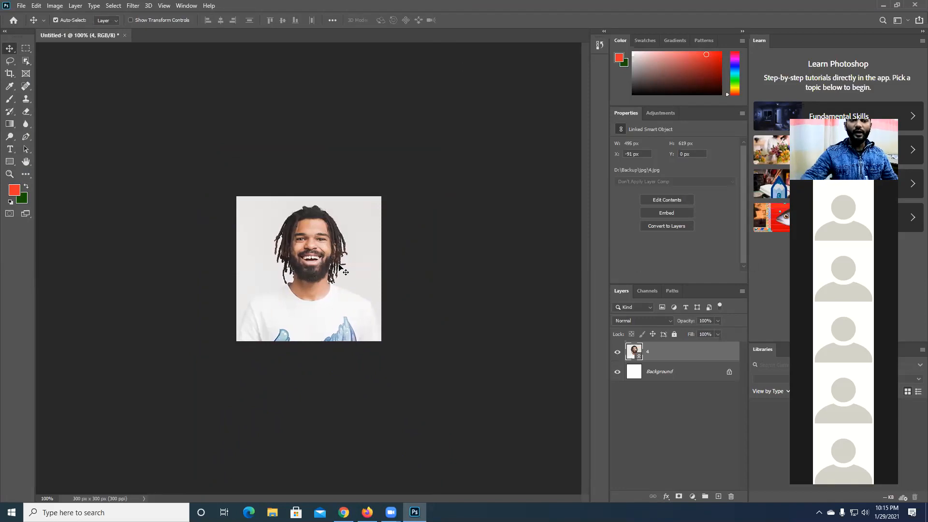
- Save the design on the computer's Desktop as a JPEG file named D1
left_click(19, 5)
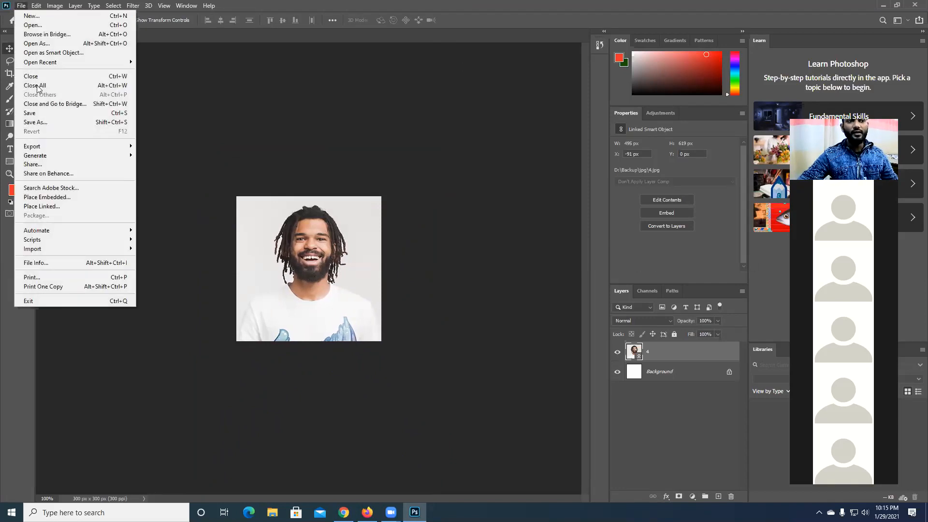
left_click(51, 121)
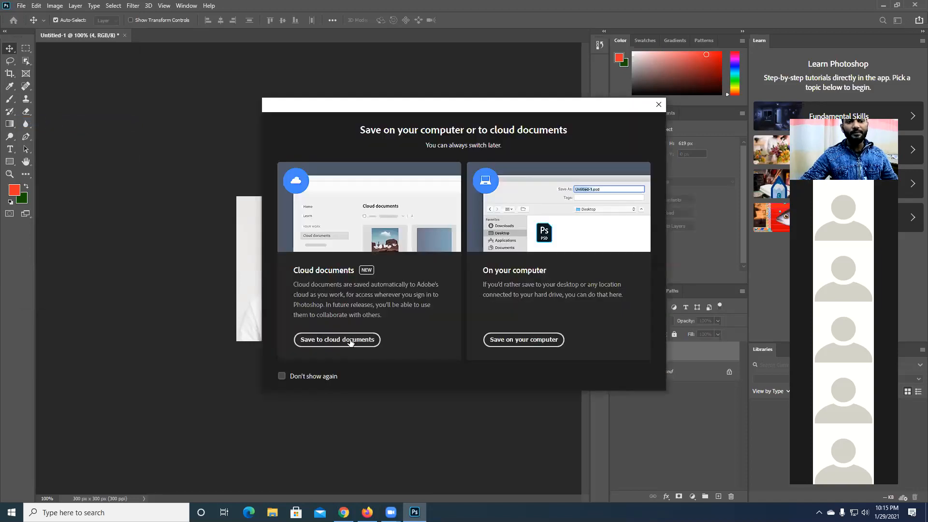
left_click(503, 344)
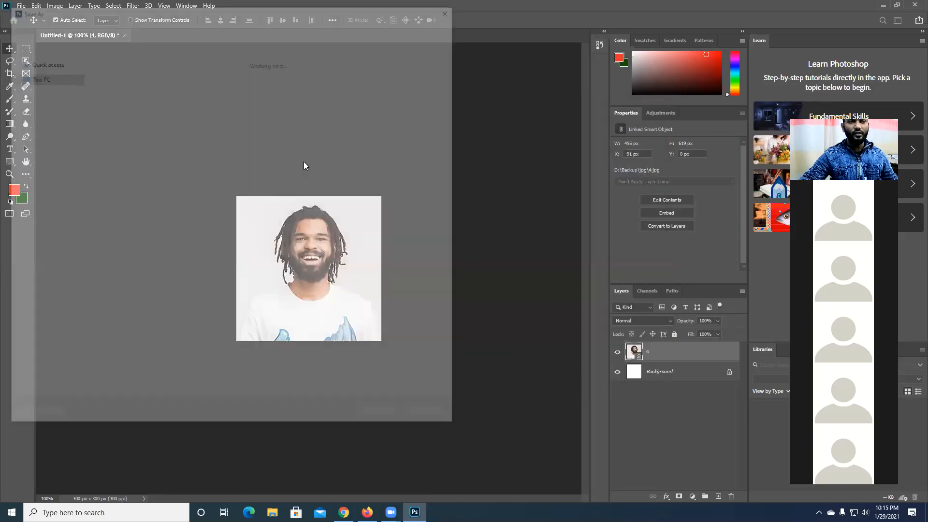
left_click(38, 75)
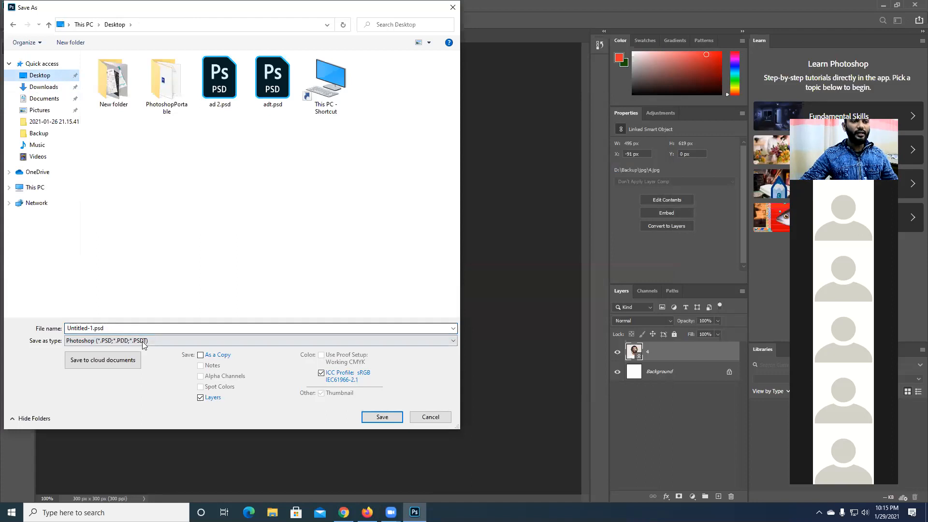
left_click(142, 341)
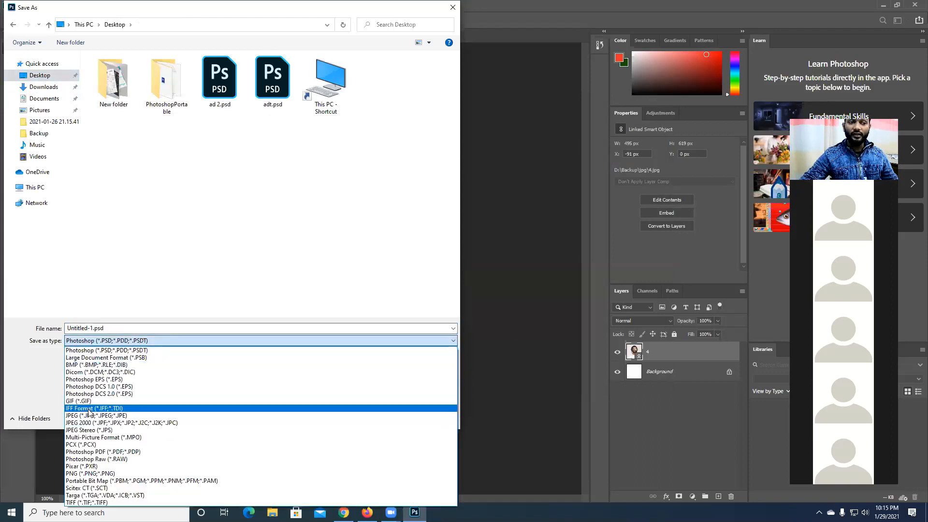
left_click(88, 415)
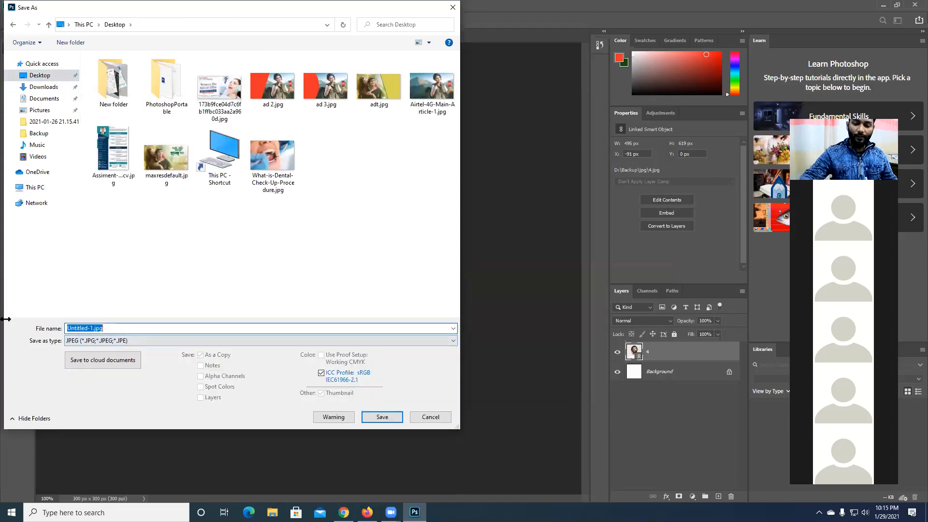
type("D1")
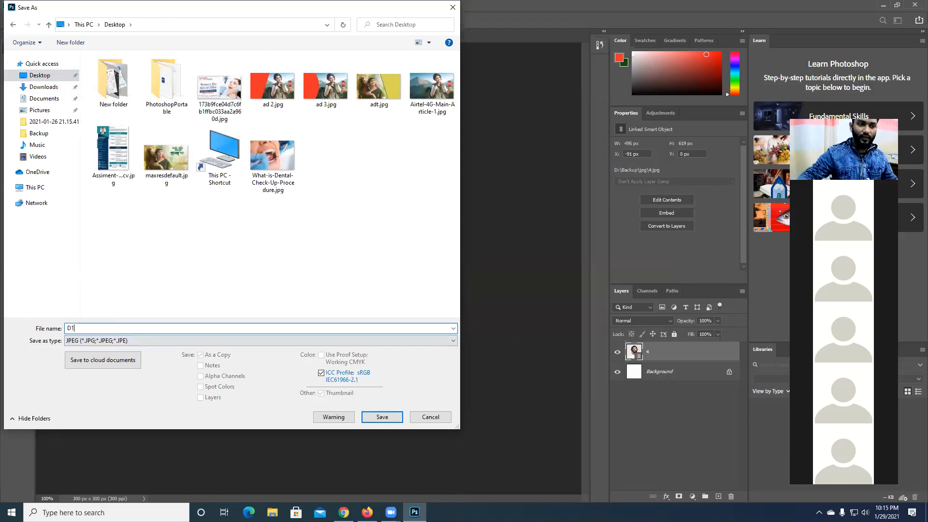
left_click(381, 417)
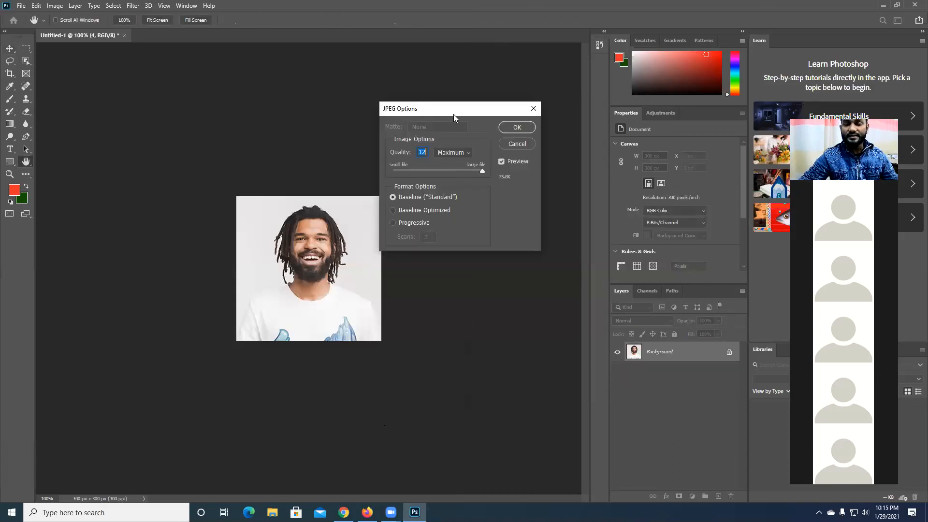
- Set the JPEG quality to 11 (Maximum) with Baseline Standard format, complete the save, and check for D1.jpg on the desktop
left_click_drag(453, 114, 442, 130)
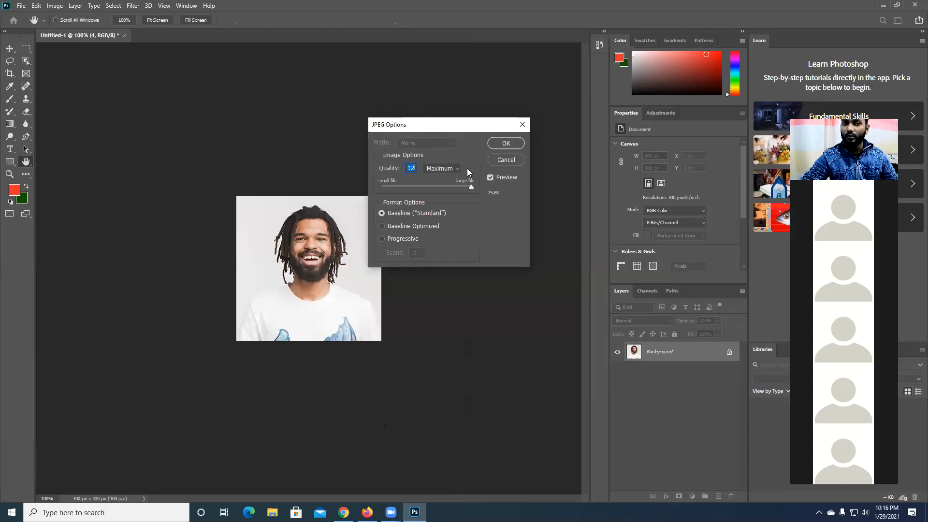
left_click(412, 168)
left_click(439, 169)
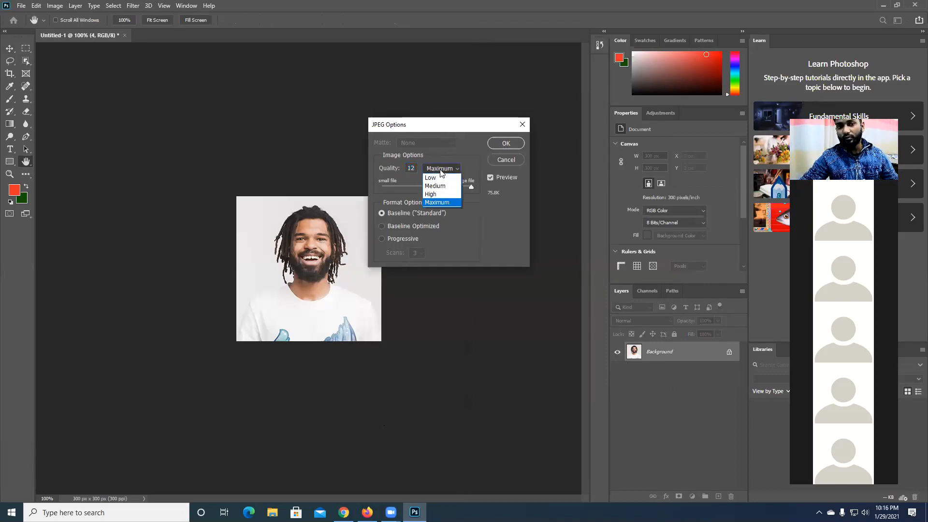
left_click(436, 204)
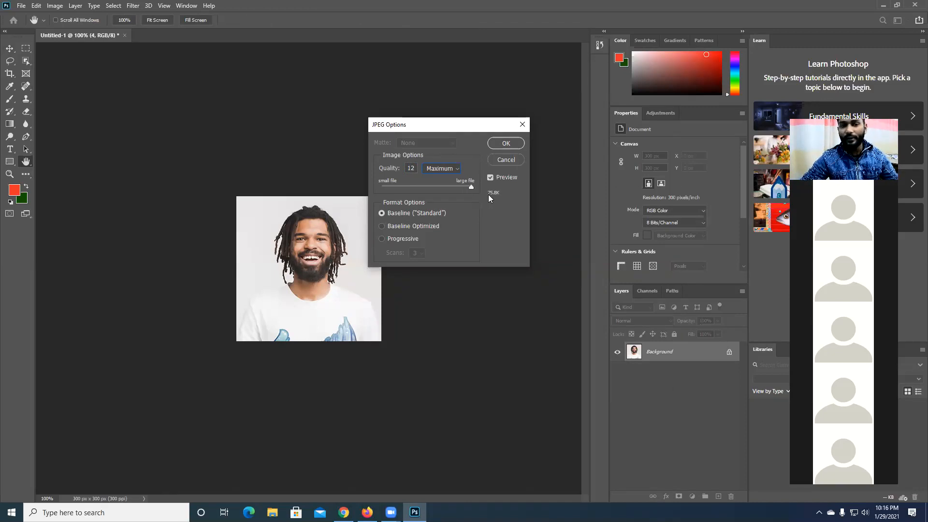
left_click_drag(470, 188, 468, 188)
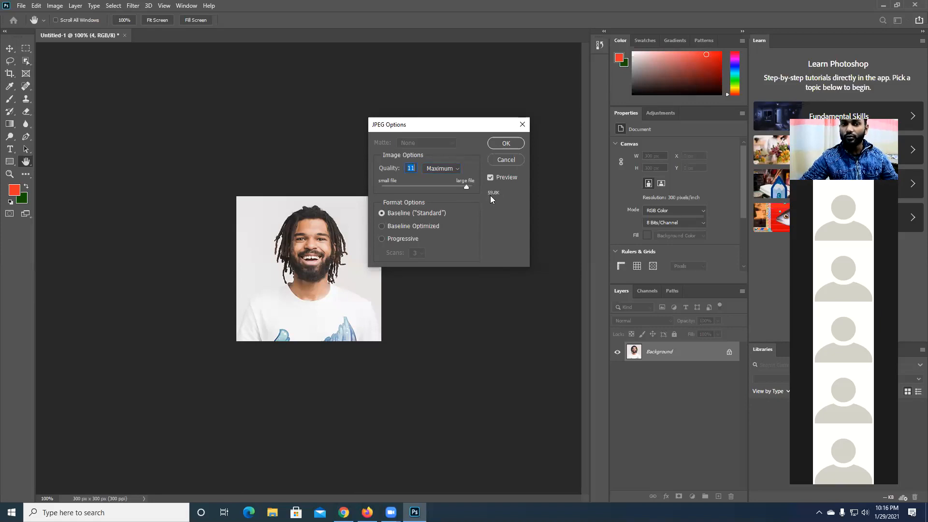
left_click(506, 143)
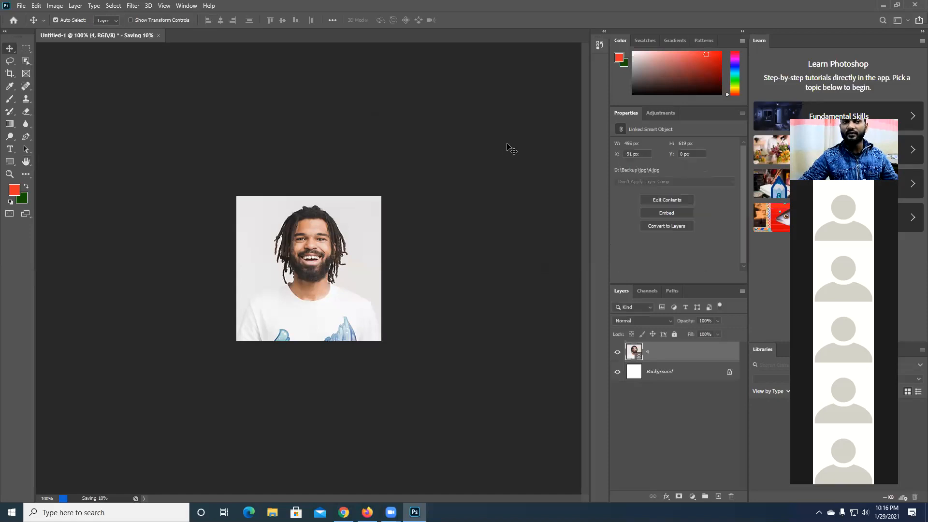
left_click(883, 5)
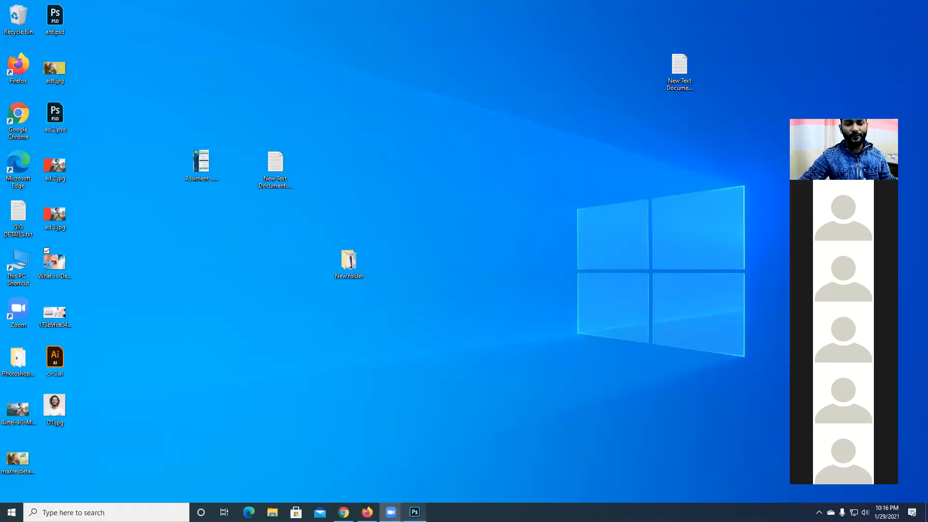
left_click(414, 511)
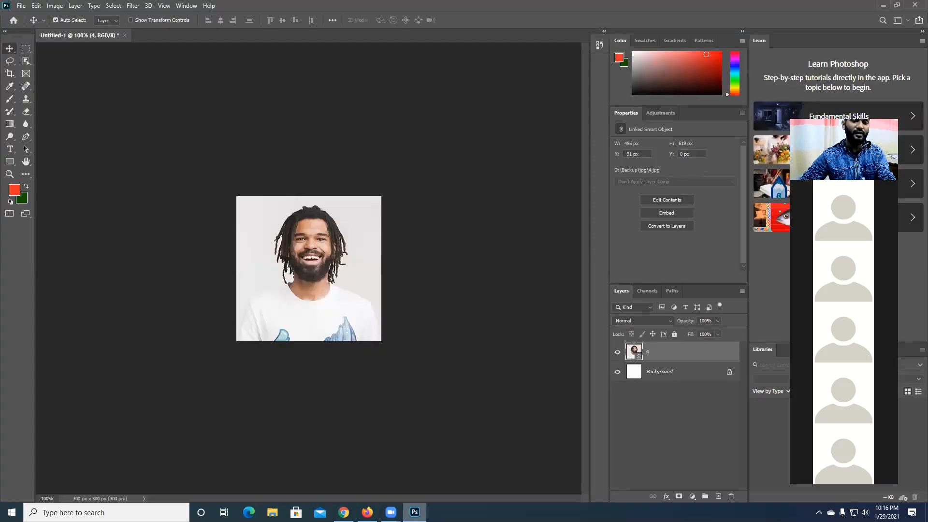
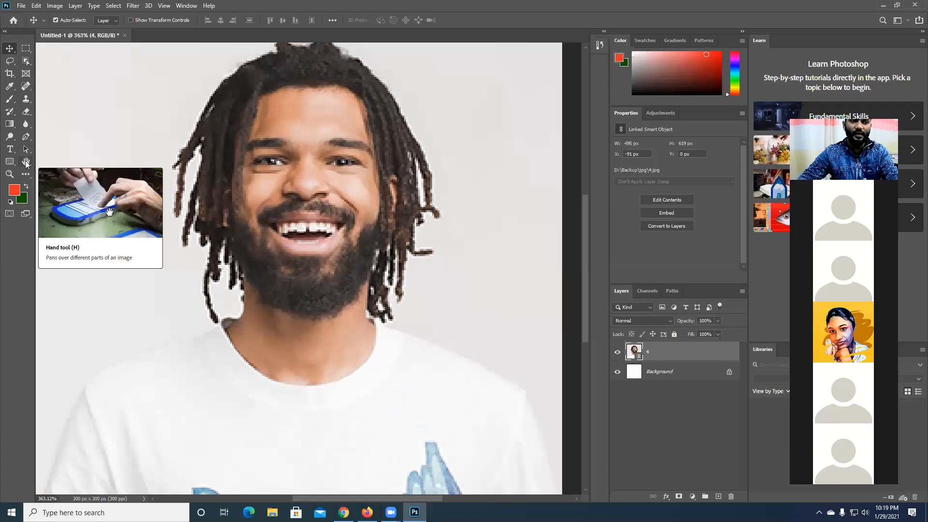
- Examine the placed portrait up close with the Hand tool at several magnifications, including the left side of the face and hair
left_click(26, 164)
left_click_drag(162, 283, 261, 212)
left_click_drag(174, 220, 206, 229)
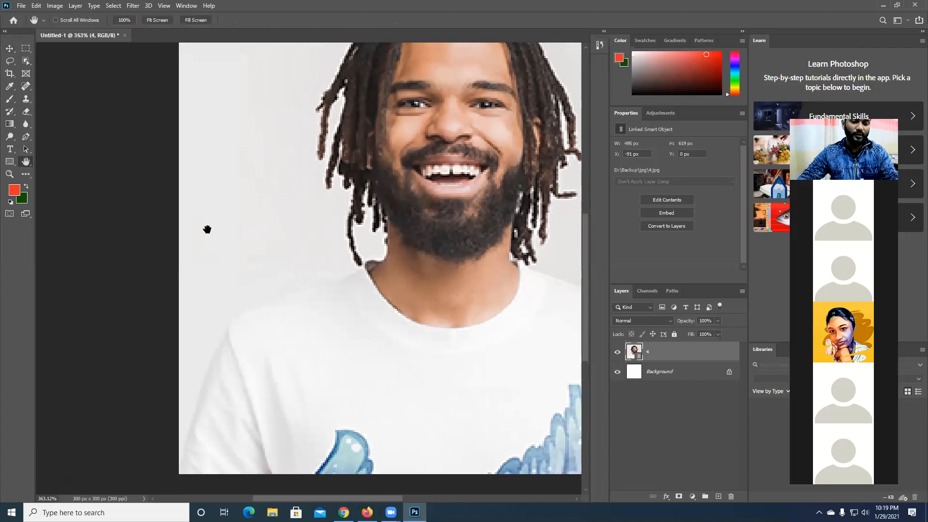
scroll(289, 279, "down", 3)
scroll(289, 271, "up", 5)
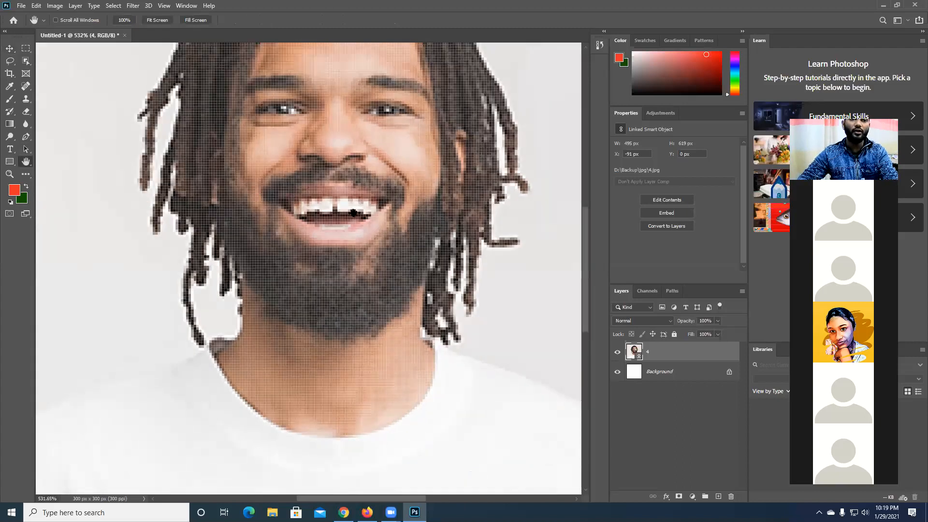
left_click_drag(354, 213, 529, 255)
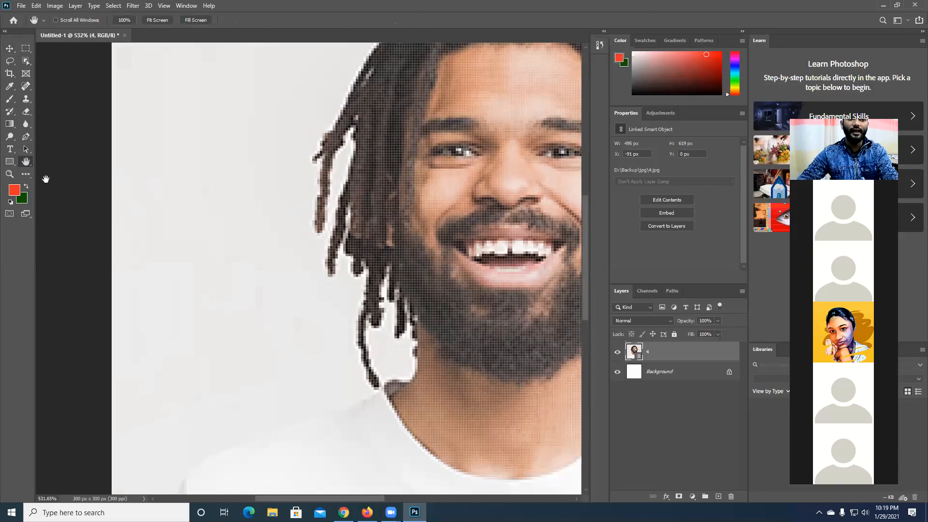
left_click_drag(469, 278, 358, 294)
scroll(357, 295, "down", 3)
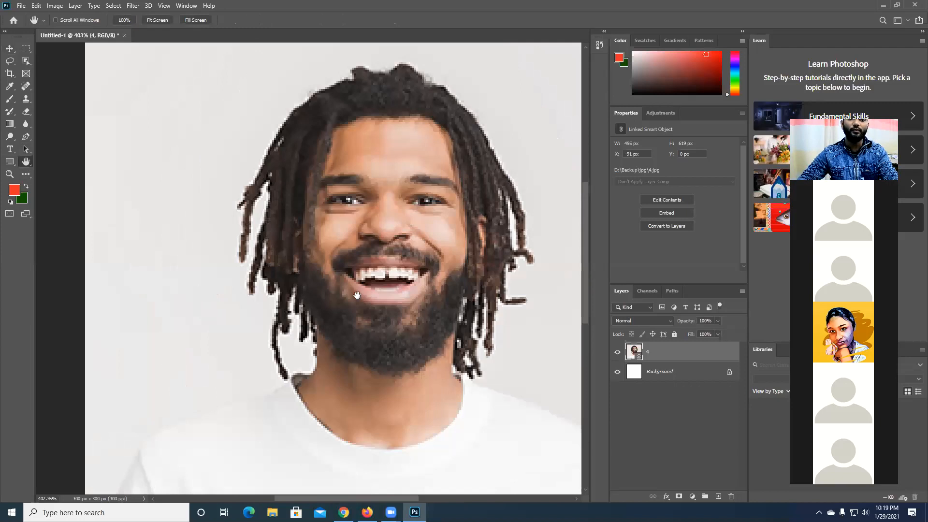
scroll(357, 295, "down", 1)
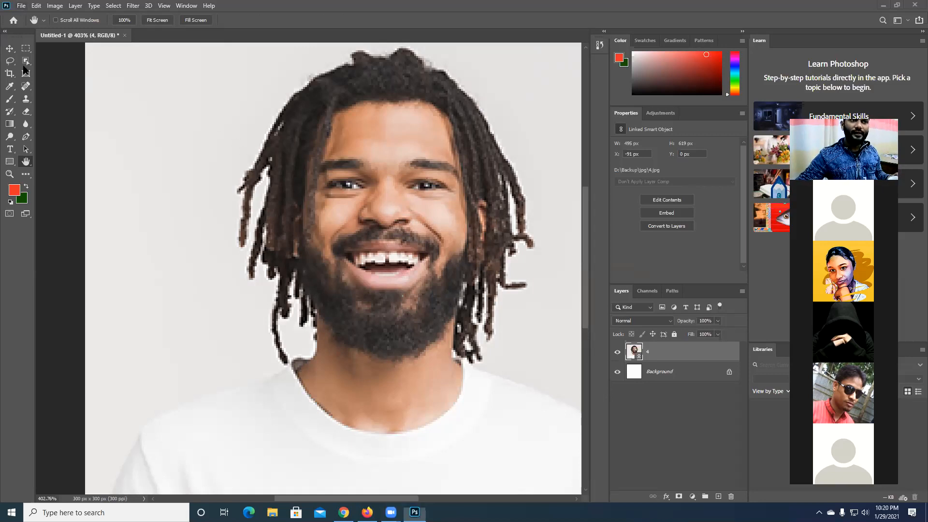
- Start saving the design on the computer's Desktop as a JPEG file named Untitled-1.jpg
left_click(21, 6)
left_click(45, 120)
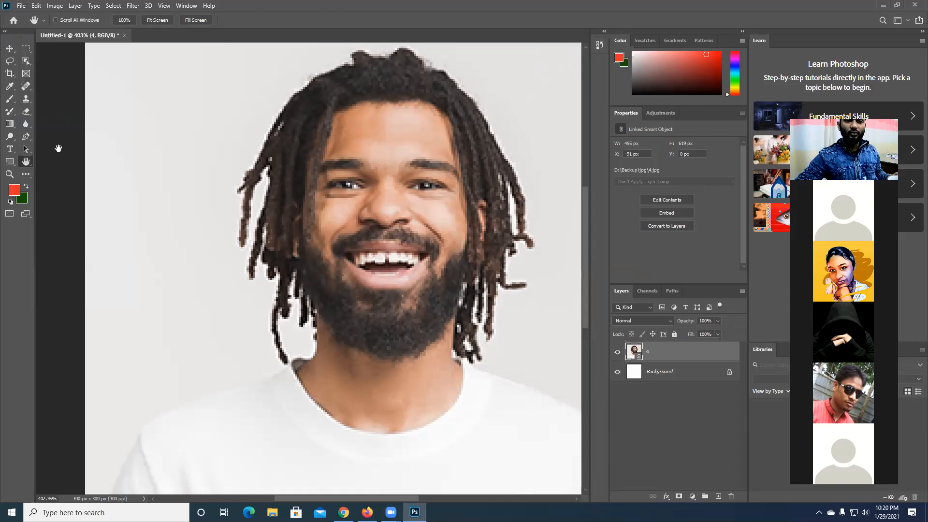
left_click(310, 379)
left_click(493, 341)
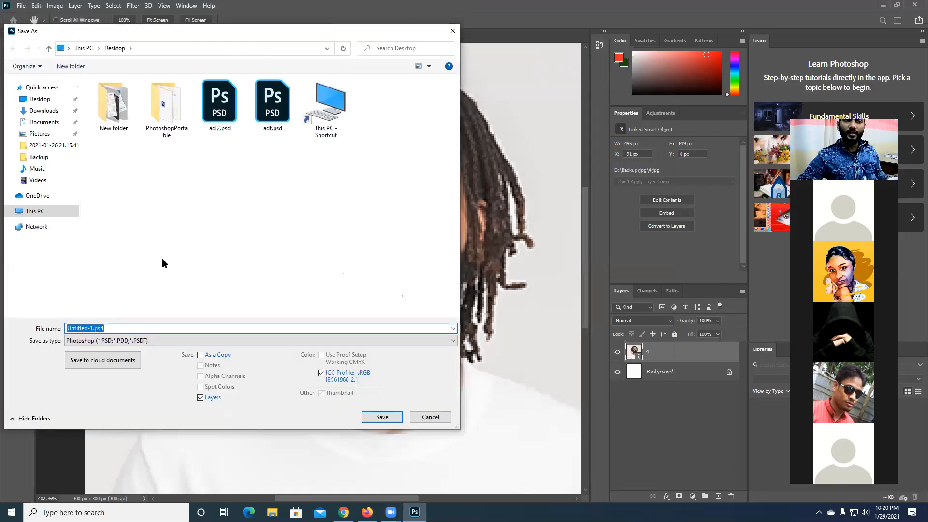
left_click(168, 338)
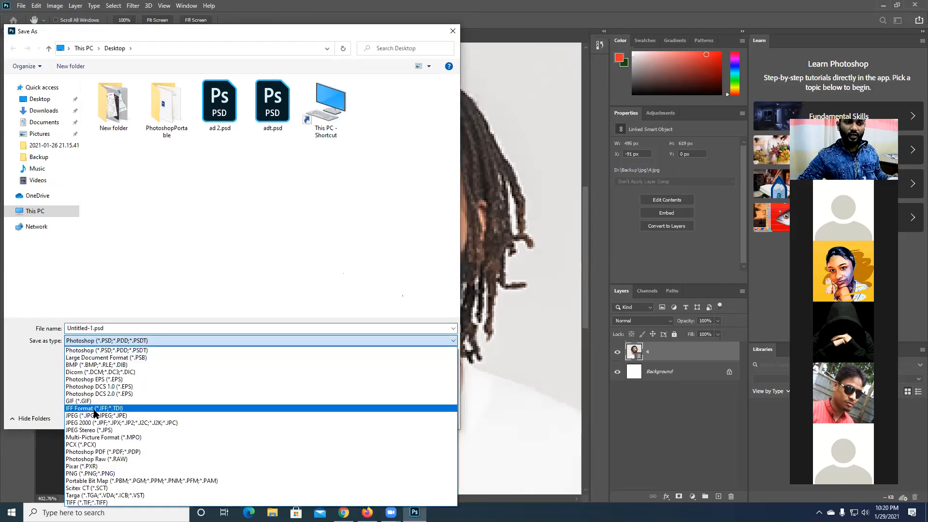
left_click(90, 415)
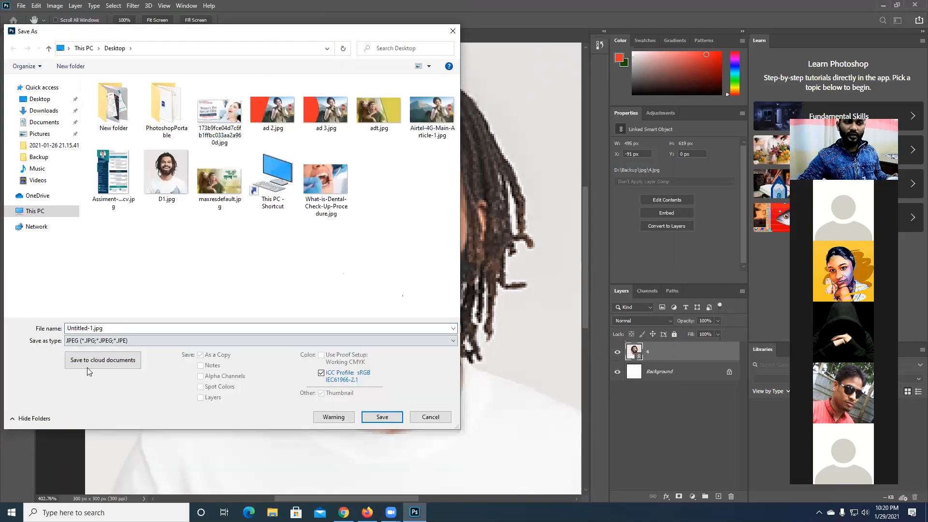
left_click(382, 416)
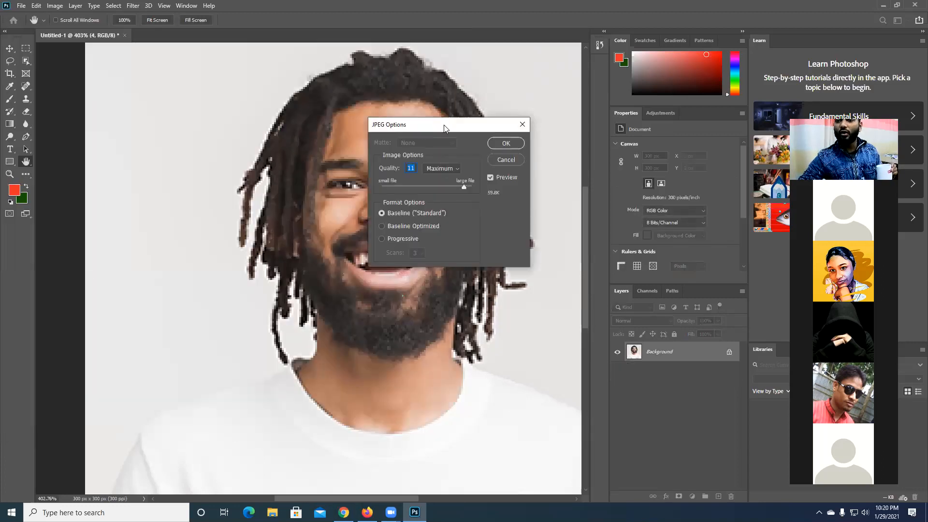
- Compare JPEG quality settings 9 (High), 11 and 12 (Maximum), and cancel the JPEG options
left_click_drag(445, 126, 495, 186)
left_click_drag(513, 247, 503, 244)
left_click(493, 227)
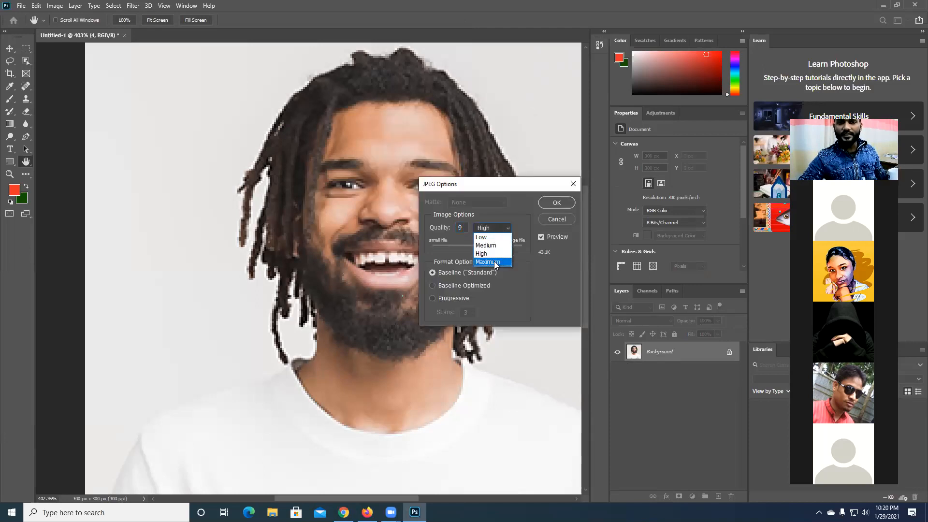
left_click(488, 262)
left_click_drag(519, 249, 540, 247)
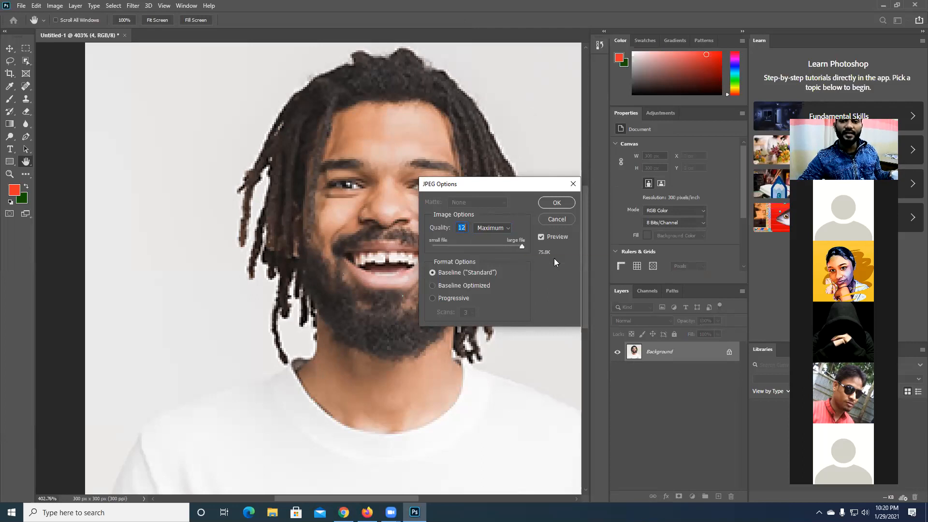
left_click(625, 253)
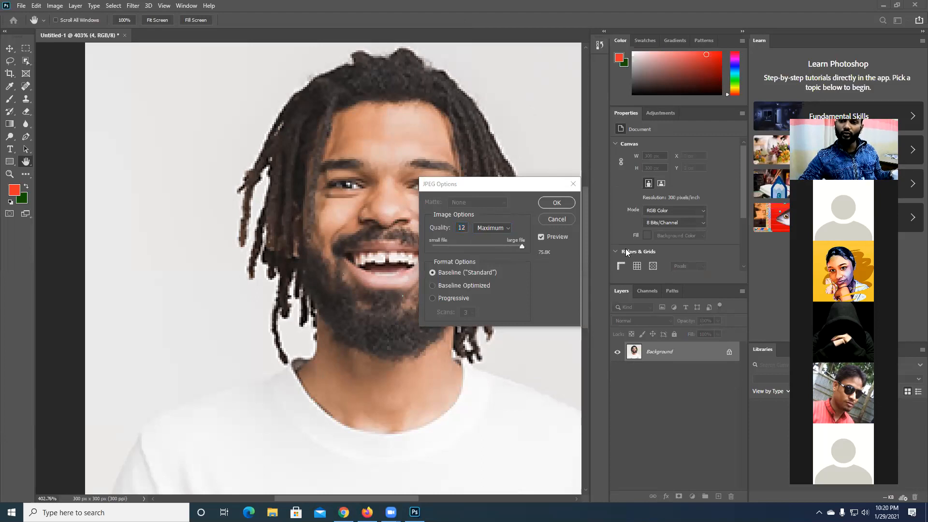
left_click(521, 246)
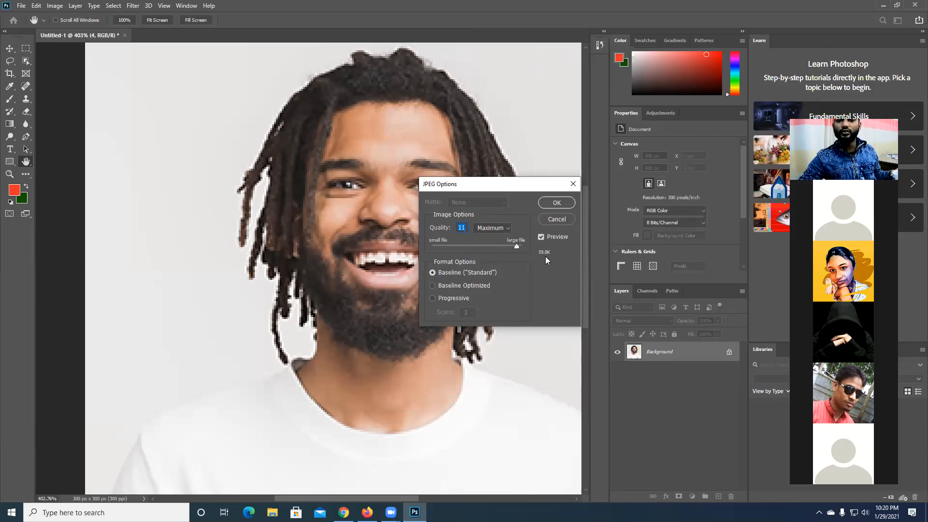
left_click_drag(517, 246, 524, 246)
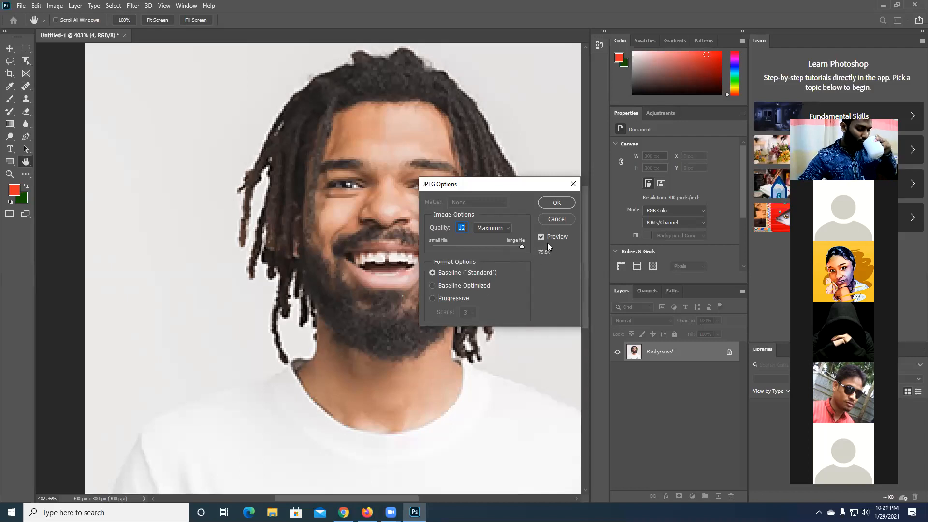
left_click(560, 220)
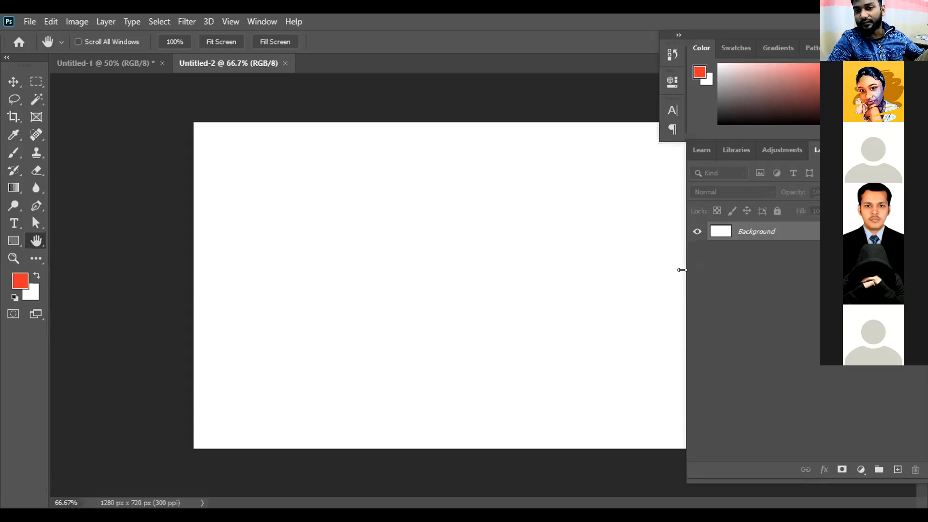
- Widen the collapsed dock of History, Properties, Character and Paragraph to show the panel names, and toggle its expanded state
left_click_drag(679, 267, 782, 265)
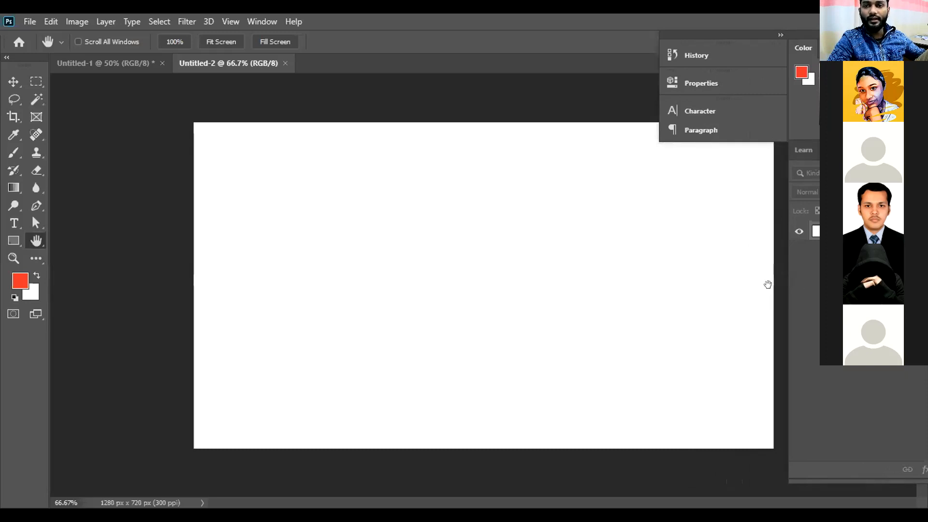
left_click_drag(783, 291, 812, 290)
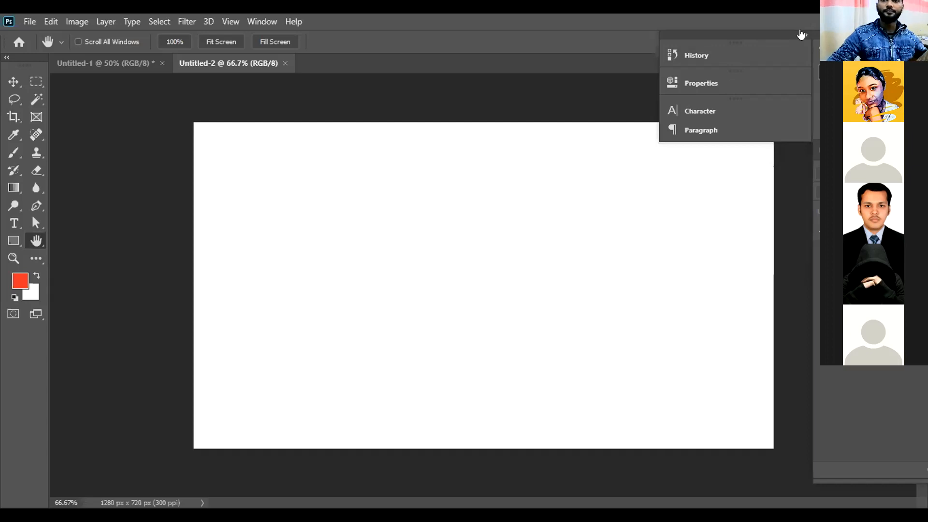
left_click(801, 35)
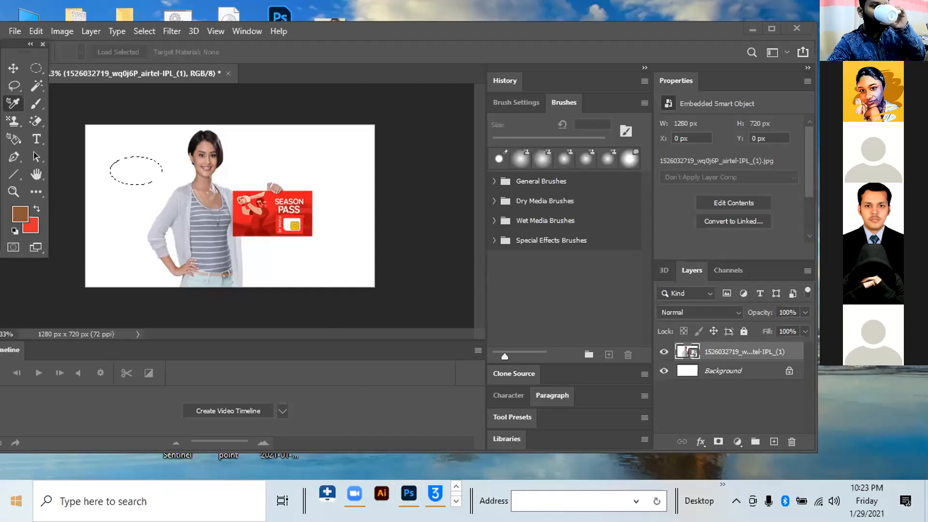
left_click(14, 502)
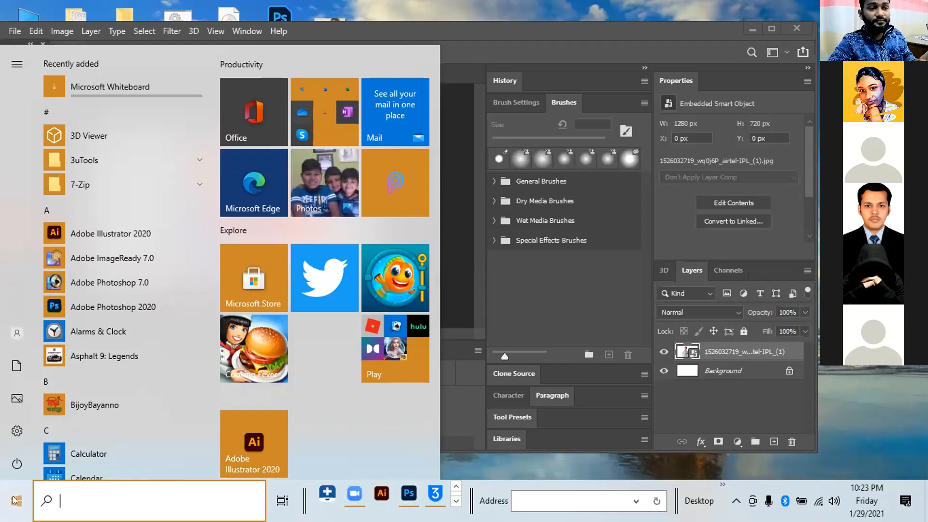
left_click(560, 29)
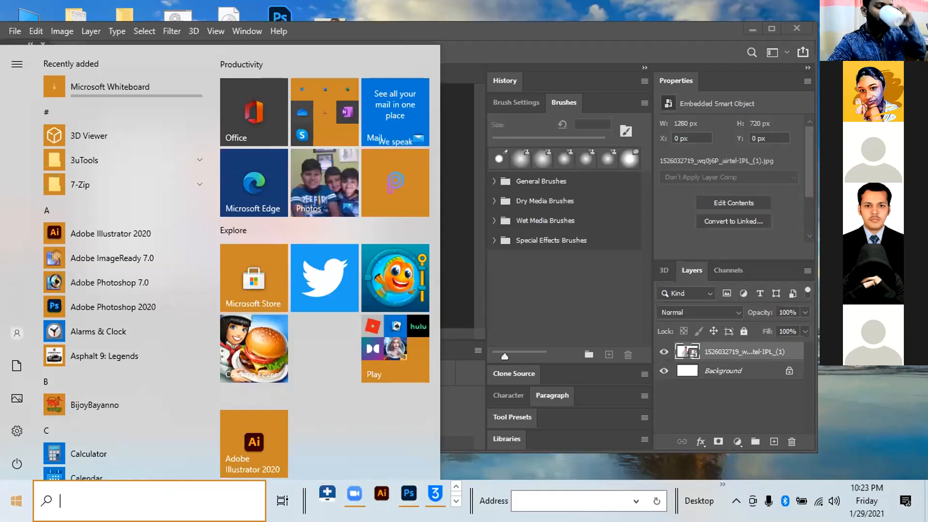
left_click(15, 31)
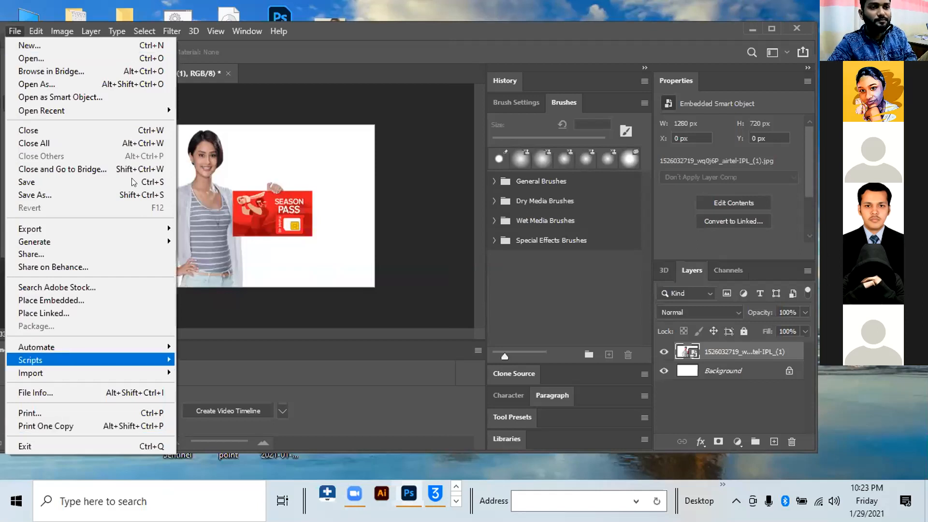
- Hide the Tools panel and show it again
left_click(251, 31)
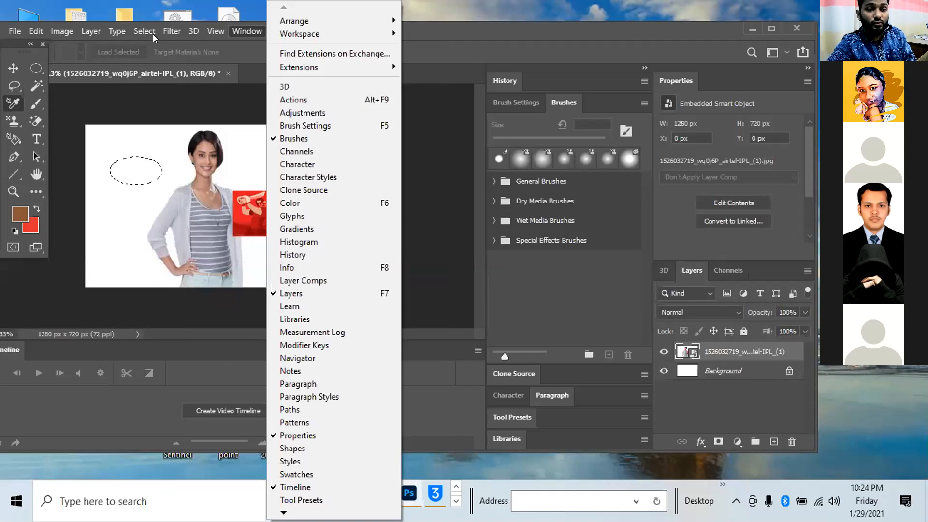
left_click(244, 29)
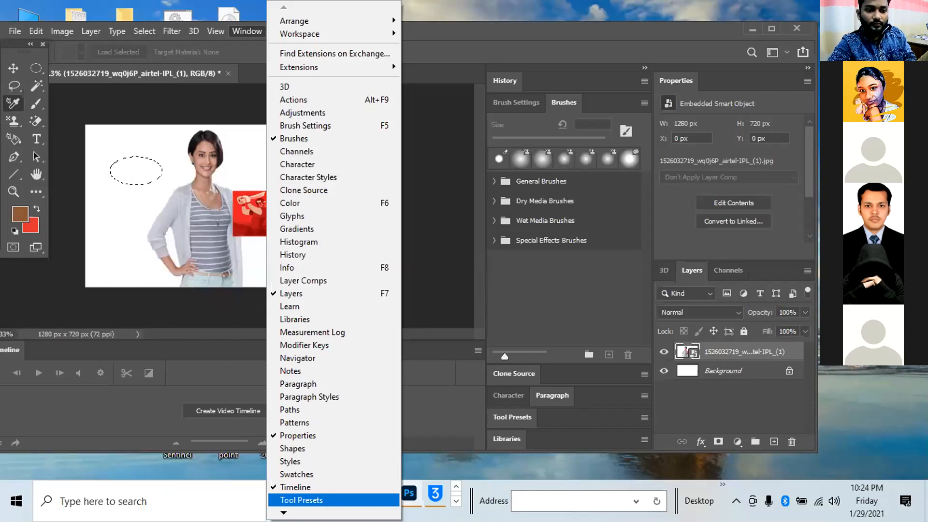
scroll(289, 499, "down", 1)
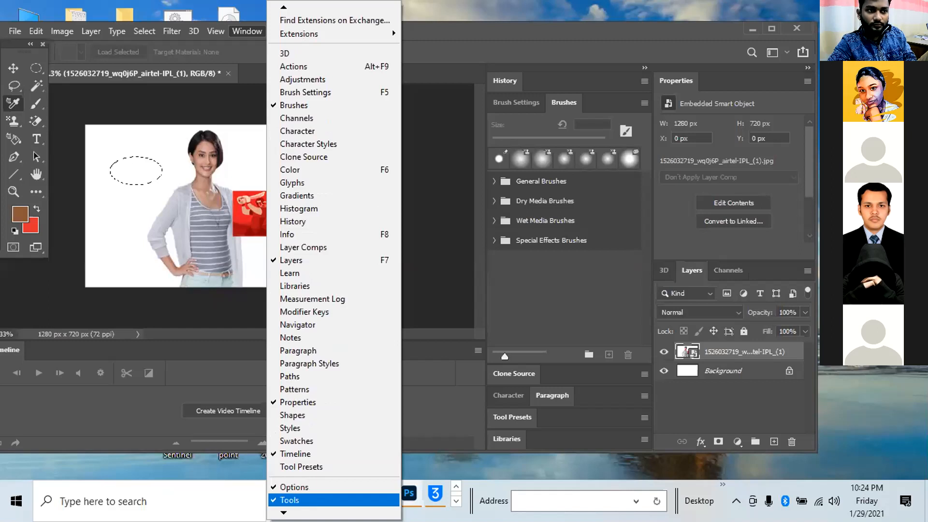
mouse_move(288, 512)
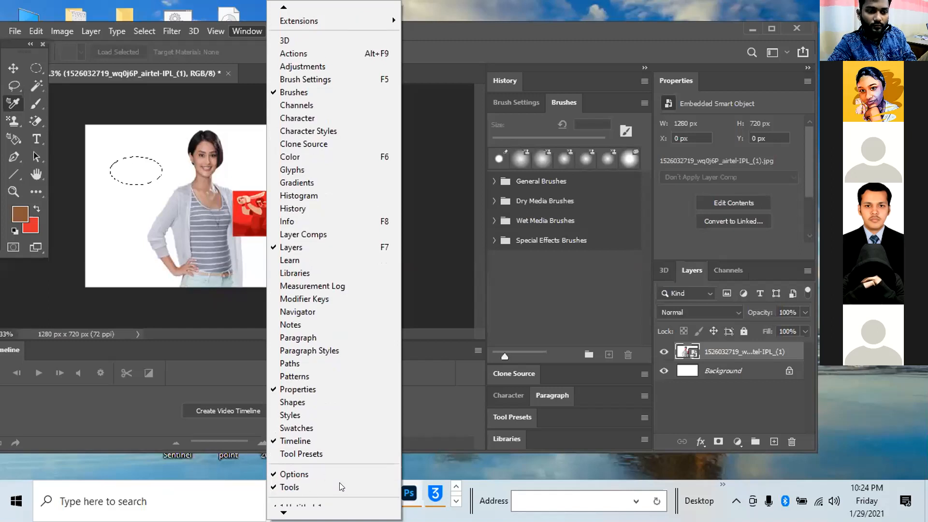
scroll(340, 482, "down", 1)
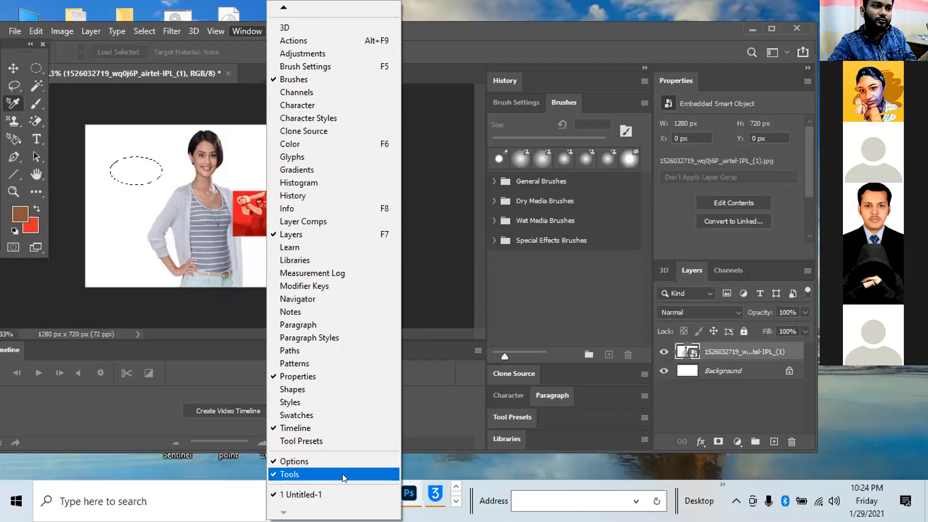
left_click(296, 471)
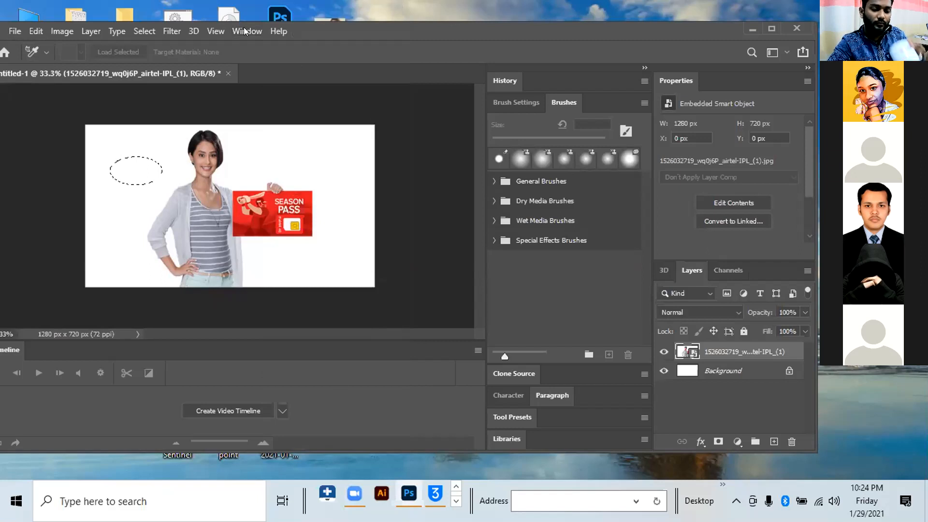
key("alt+w")
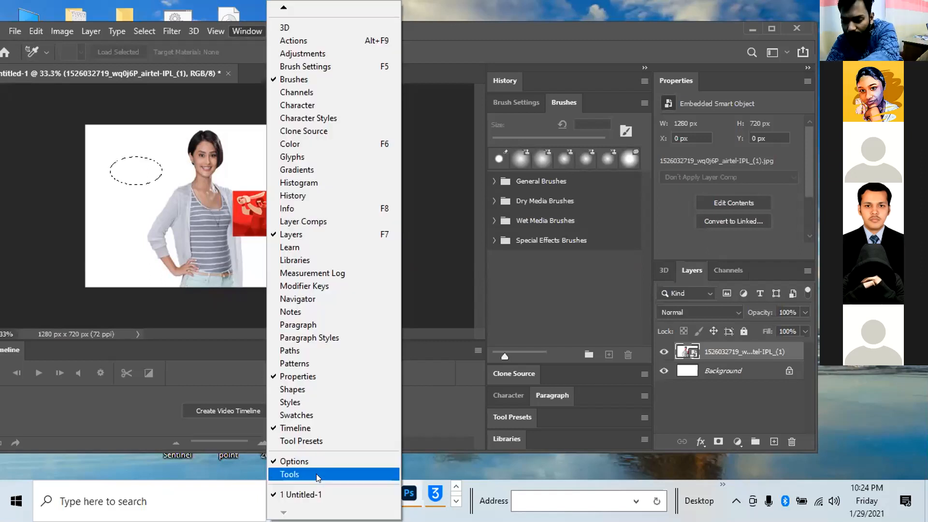
key("Return")
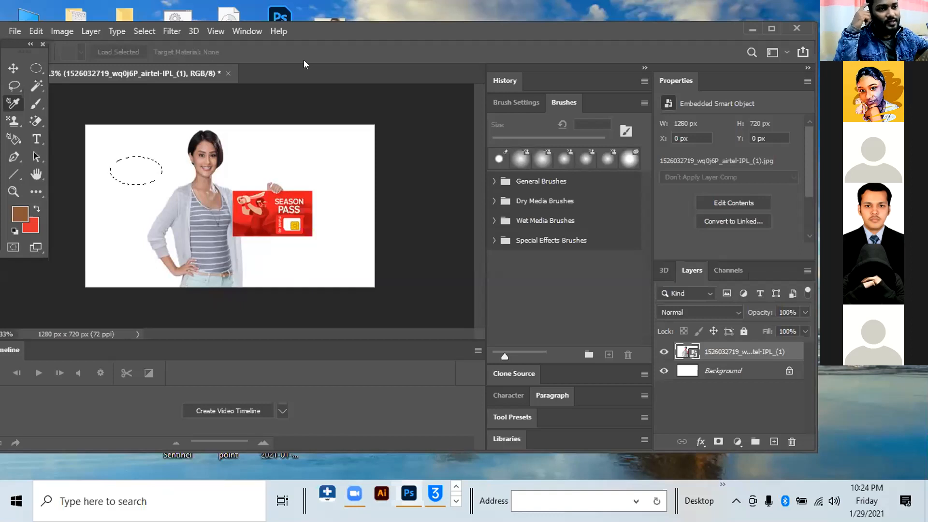
- Deselect the elliptical selection beside the woman and reselect it
key("ctrl+d")
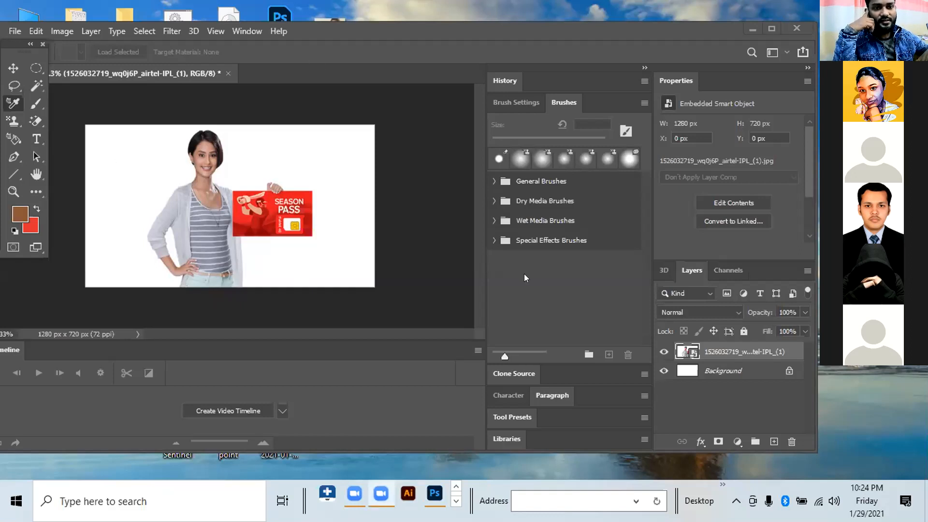
key("ctrl+shift+d")
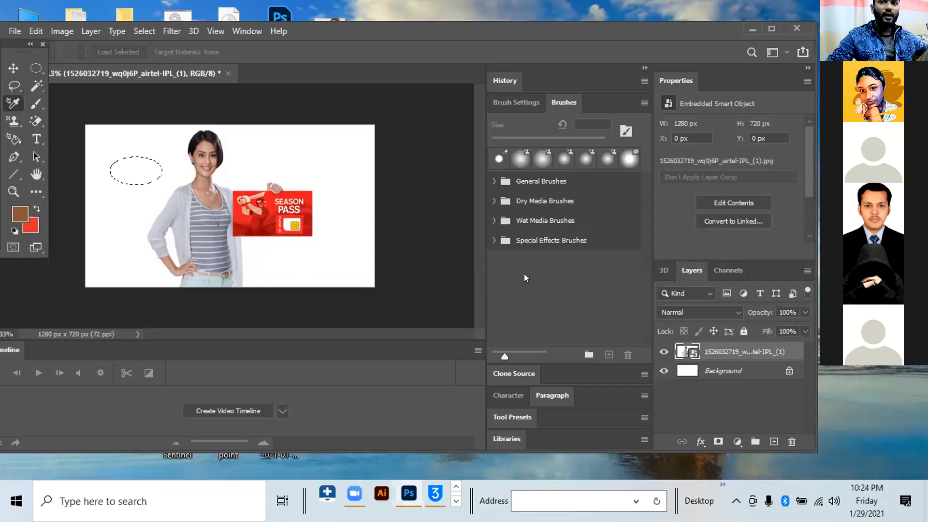
- Maximize the application window and close the Timeline panel group
left_click(770, 28)
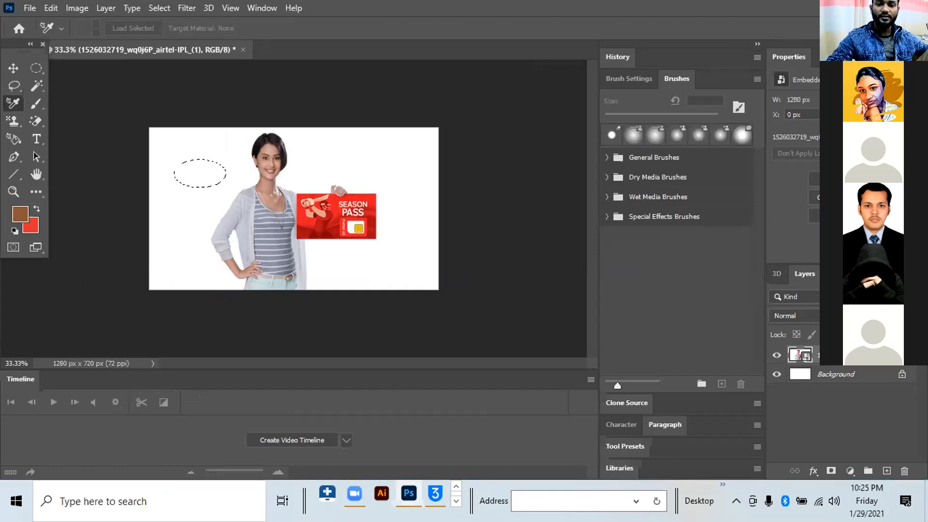
left_click(591, 380)
left_click(589, 376)
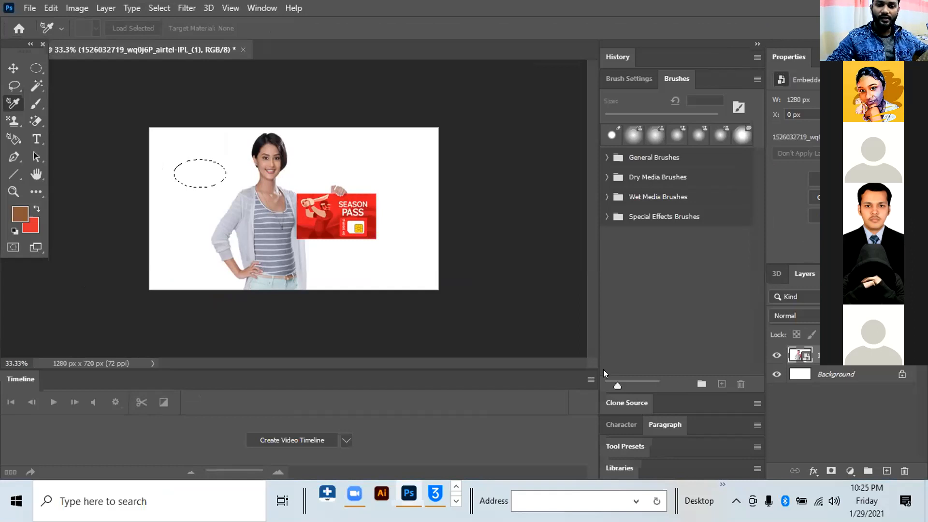
left_click(591, 380)
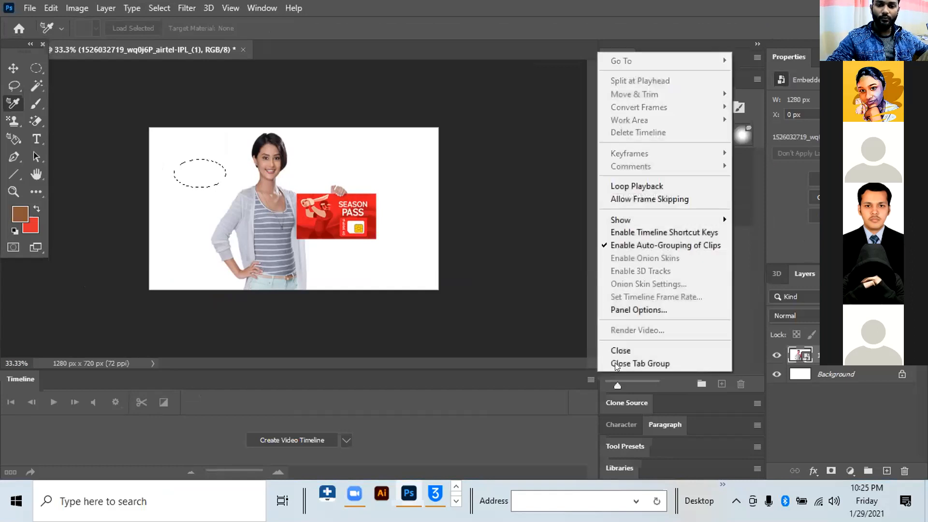
left_click(616, 364)
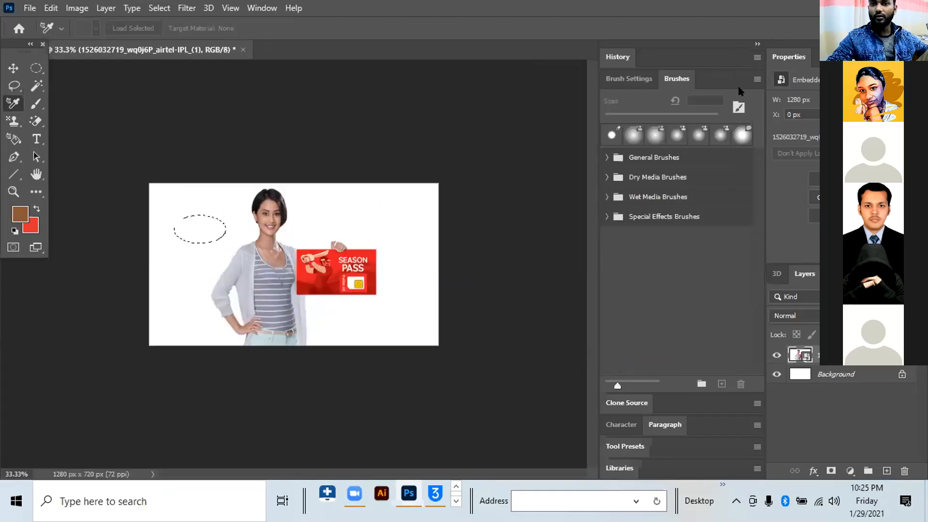
- Close the History panel group and the Brush Settings and Brushes panel group
left_click(756, 58)
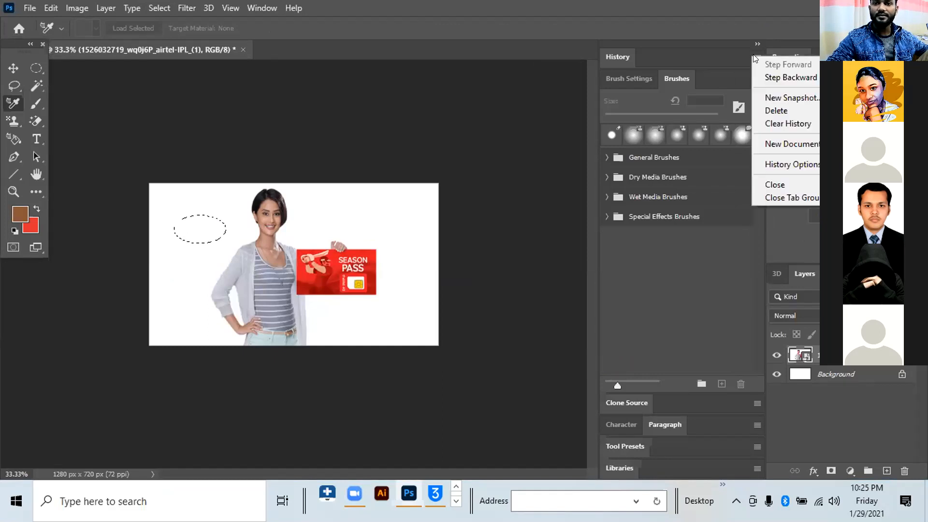
left_click(773, 197)
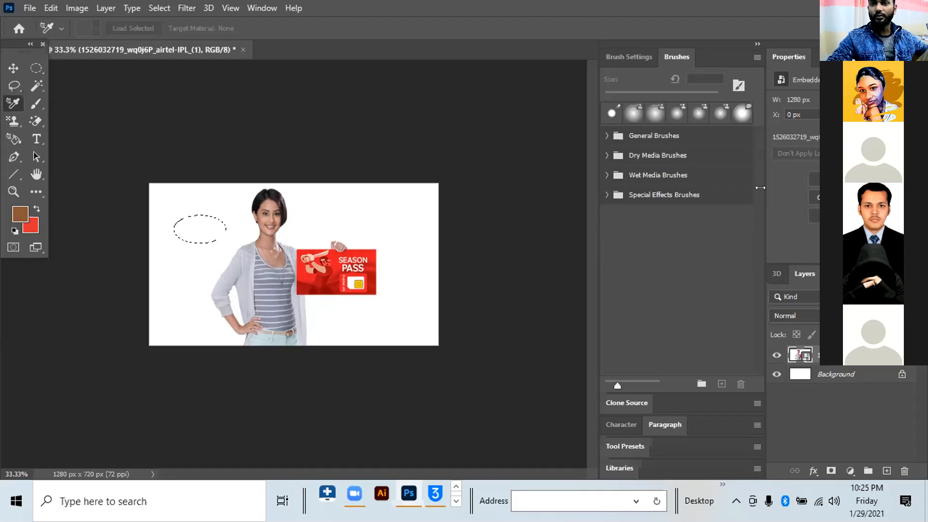
left_click(756, 58)
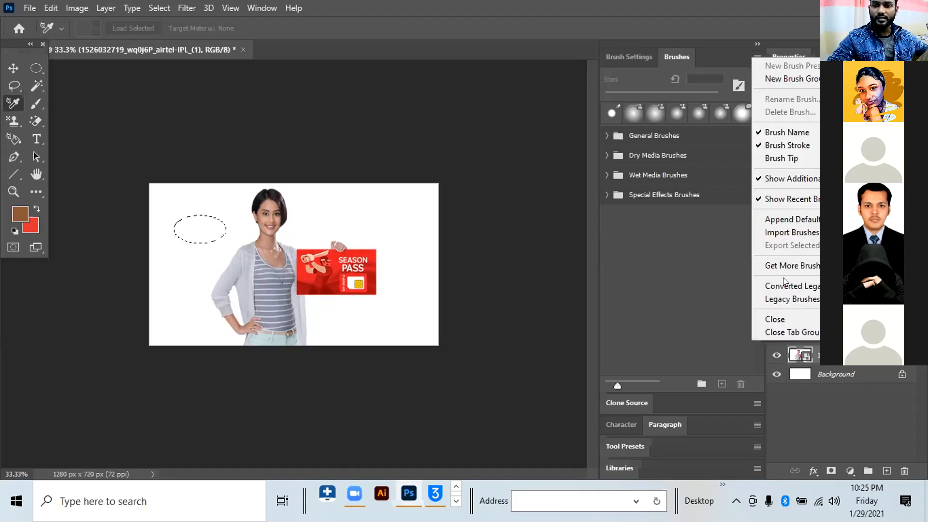
left_click(790, 332)
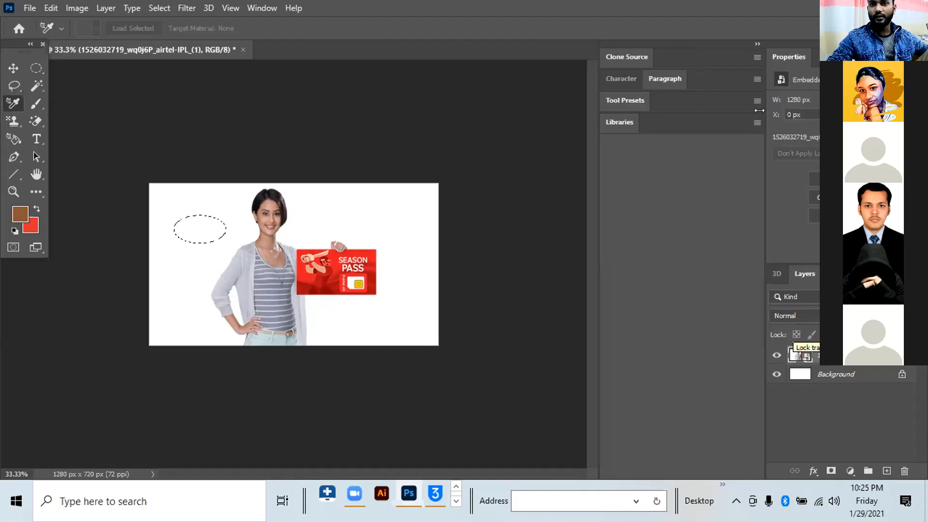
- Collapse the Clone Source, Character, Paragraph, Tool Presets and Libraries dock to icons, and undock it with the Layers group as floating panels
left_click(755, 44)
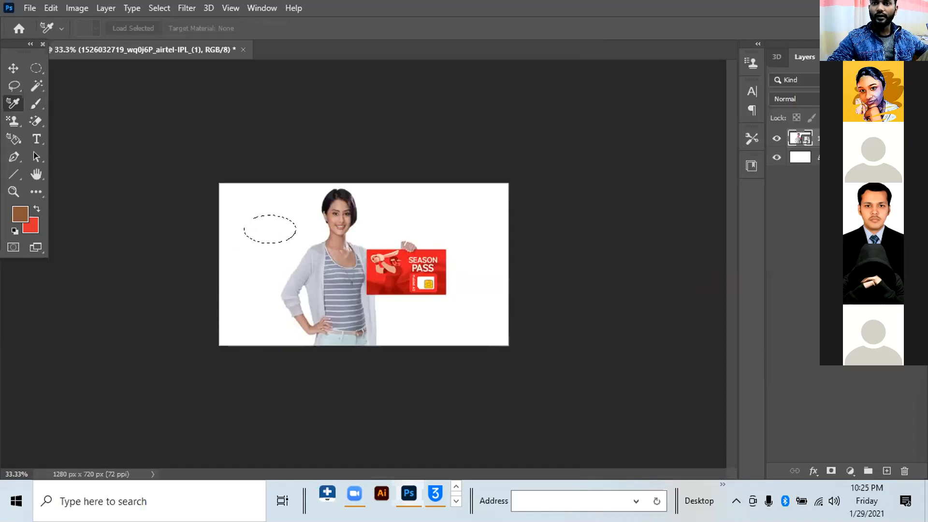
left_click_drag(840, 57, 777, 80)
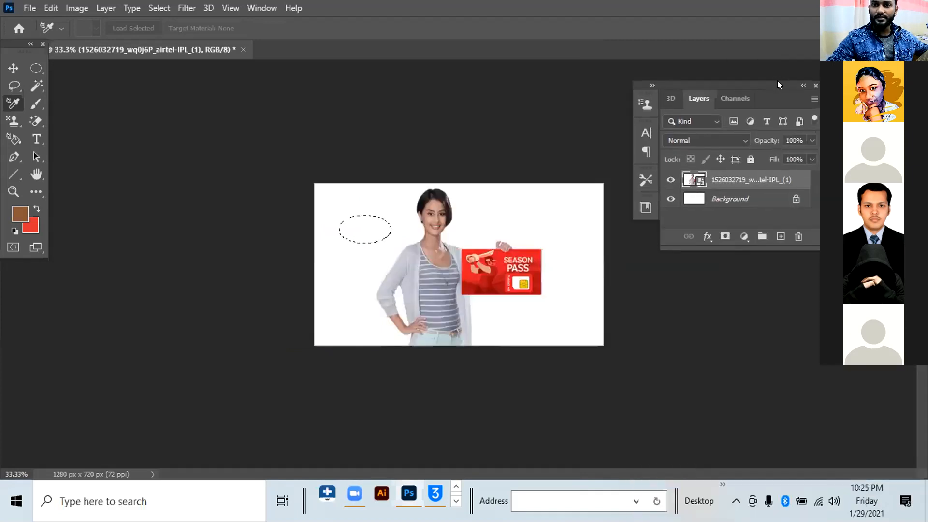
left_click_drag(776, 81, 867, 154)
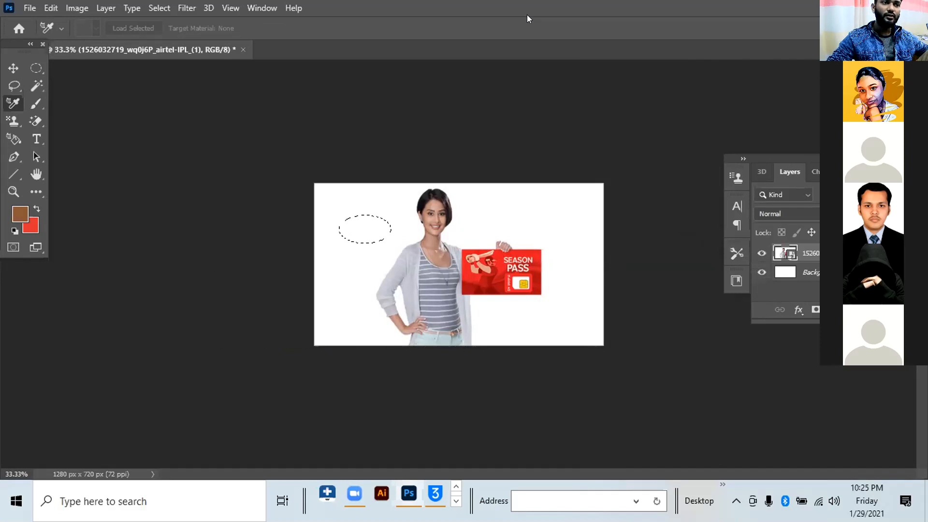
- Undock the Tools panel so it floats over the canvas area, and select the Eyedropper tool
left_click_drag(35, 48, 57, 66)
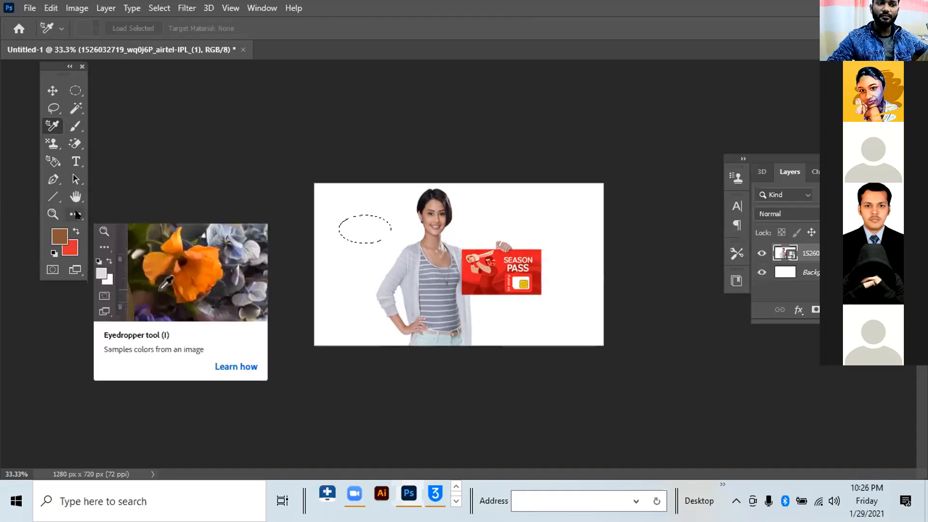
left_click(76, 215)
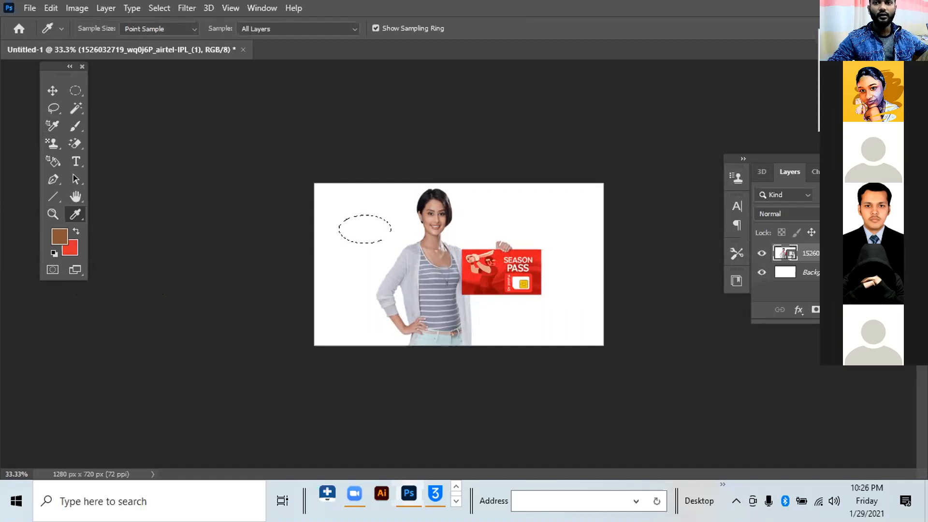
left_click(869, 89)
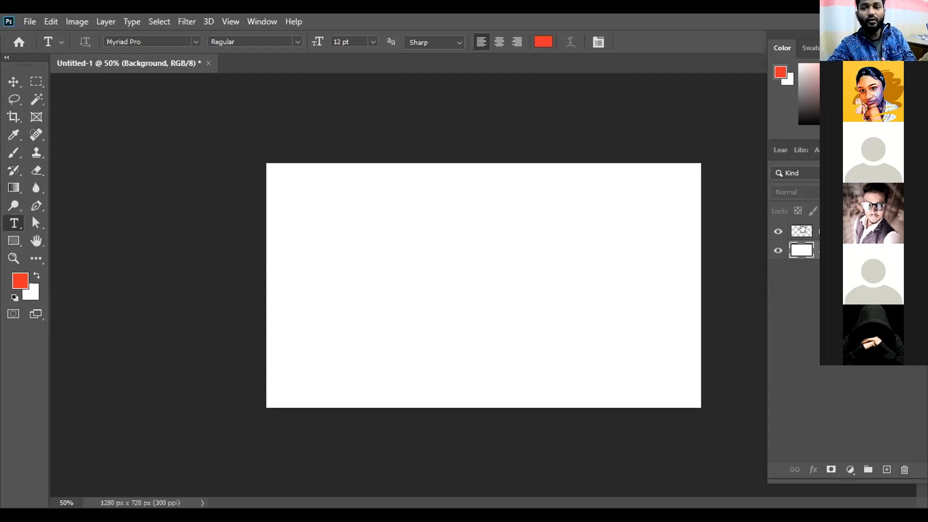
- Fill Layer 1 with the red foreground color ee3229
left_click(802, 229)
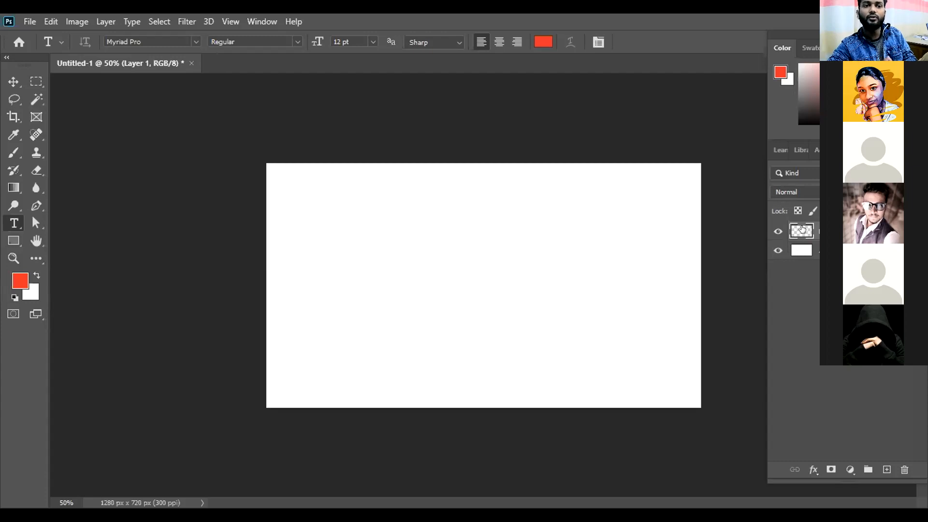
left_click(20, 285)
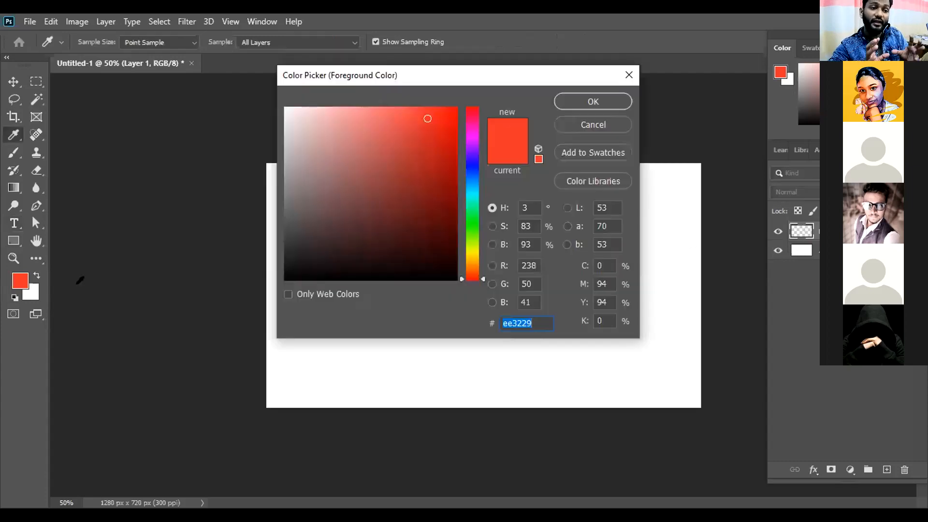
left_click(580, 100)
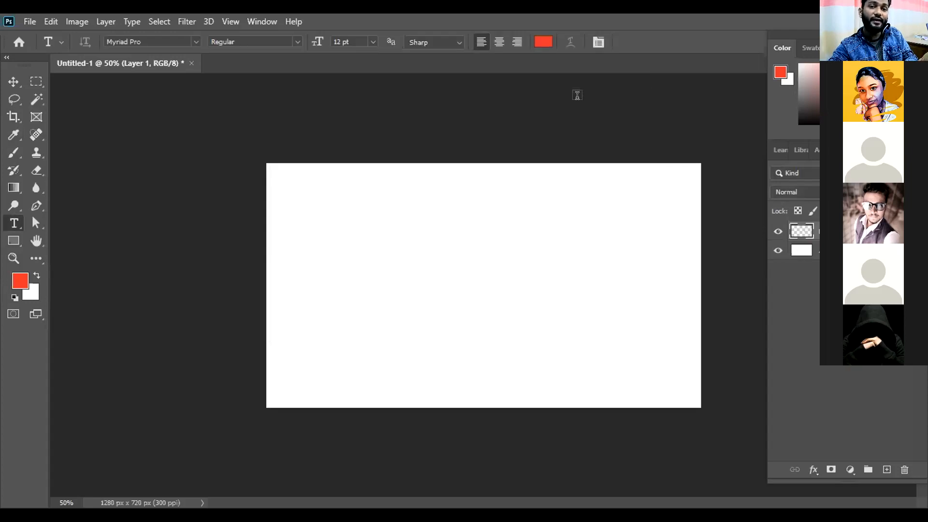
key("alt+BackSpace")
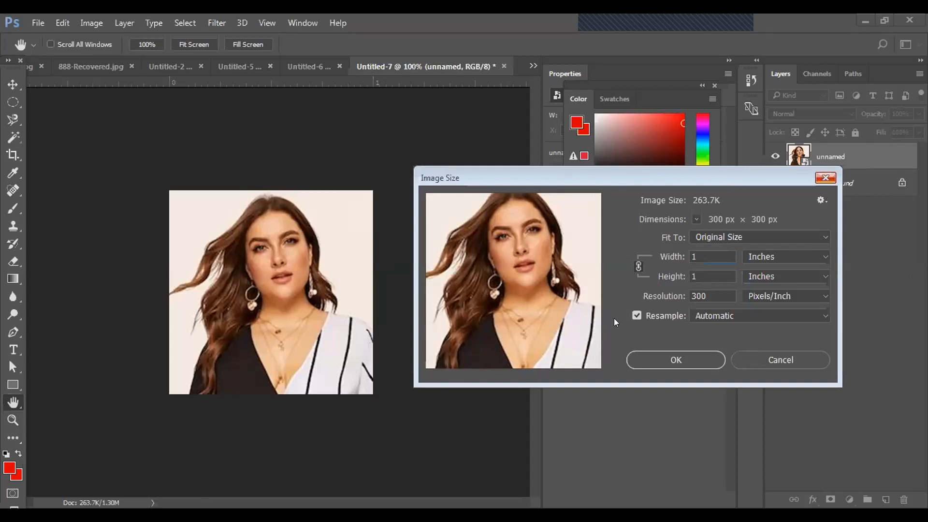
- Dismiss the Image Size dialog and save the portrait as a JPEG copy named 55 at quality 9 (High)
left_click(825, 178)
key("v")
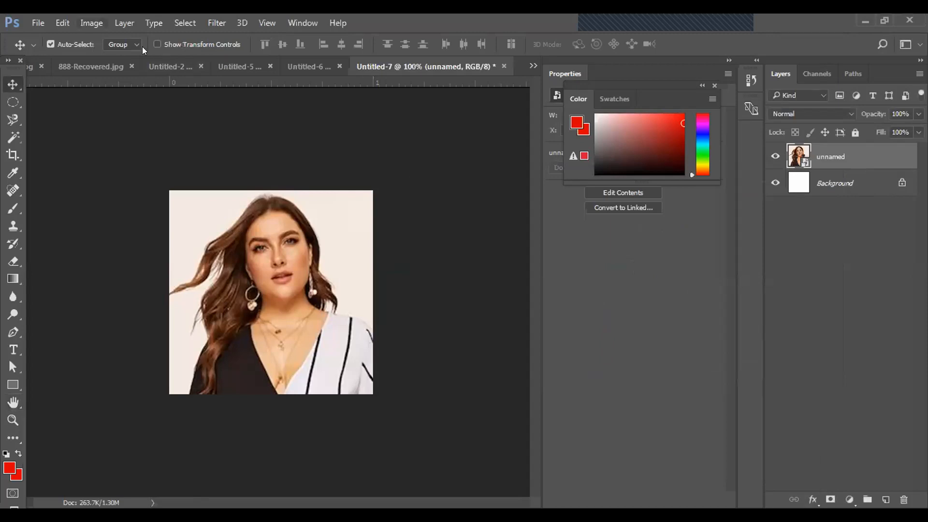
left_click(36, 22)
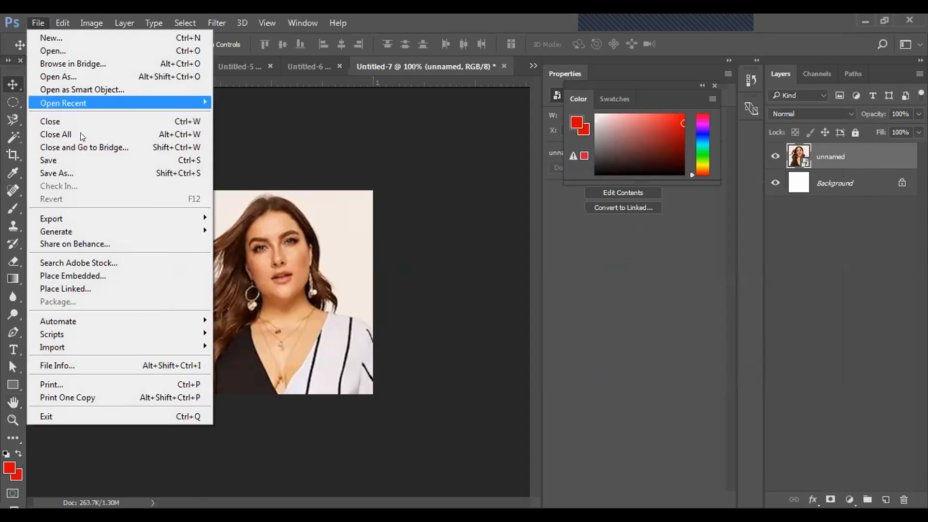
left_click(70, 174)
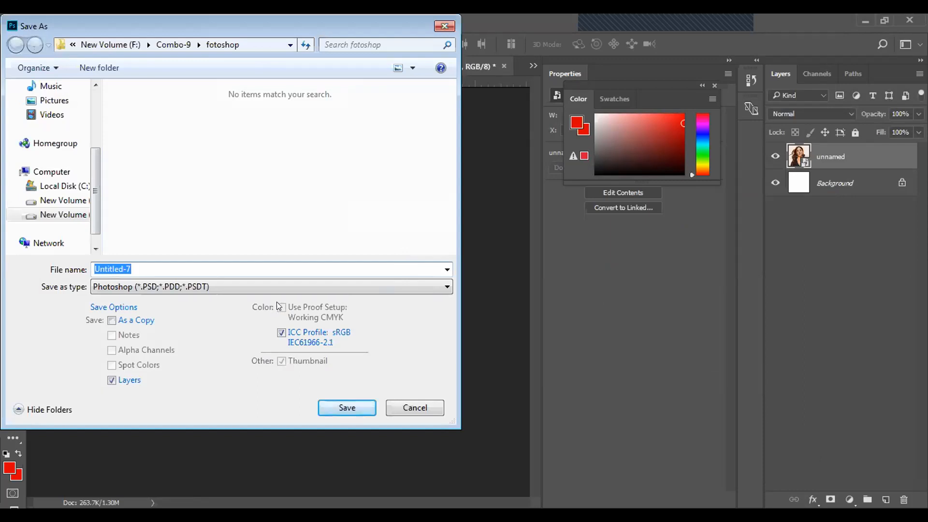
left_click(289, 286)
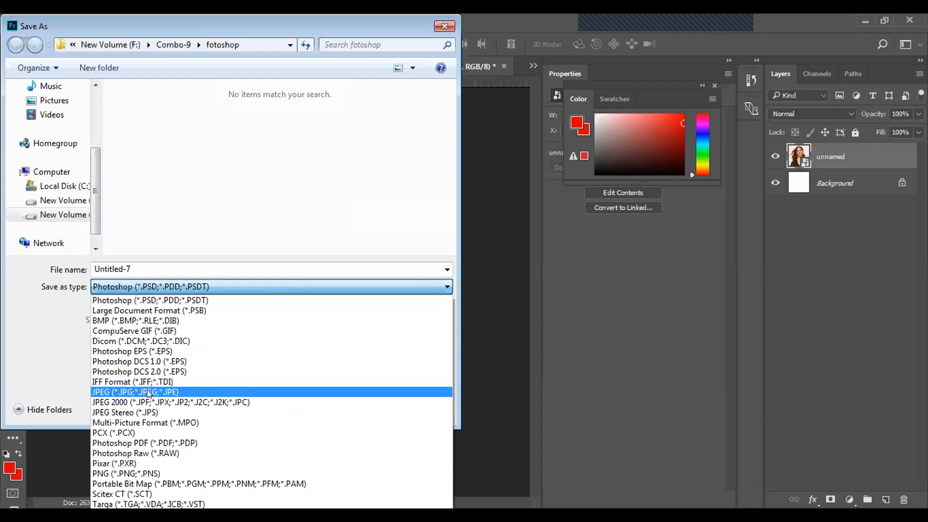
left_click(147, 392)
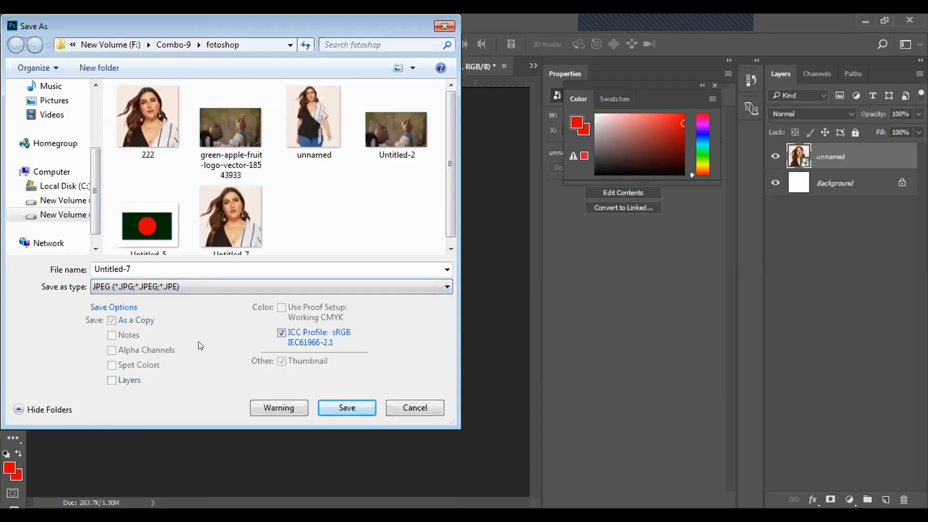
double_click(135, 269)
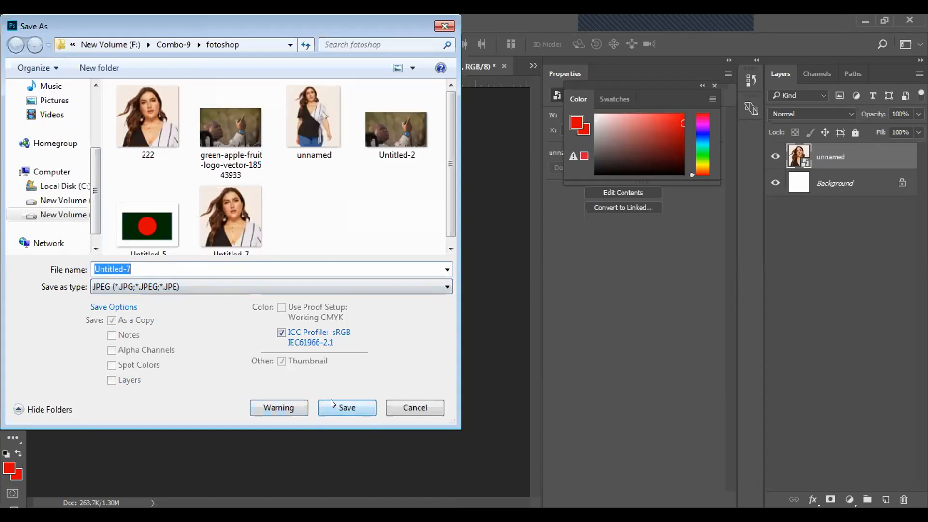
type("55")
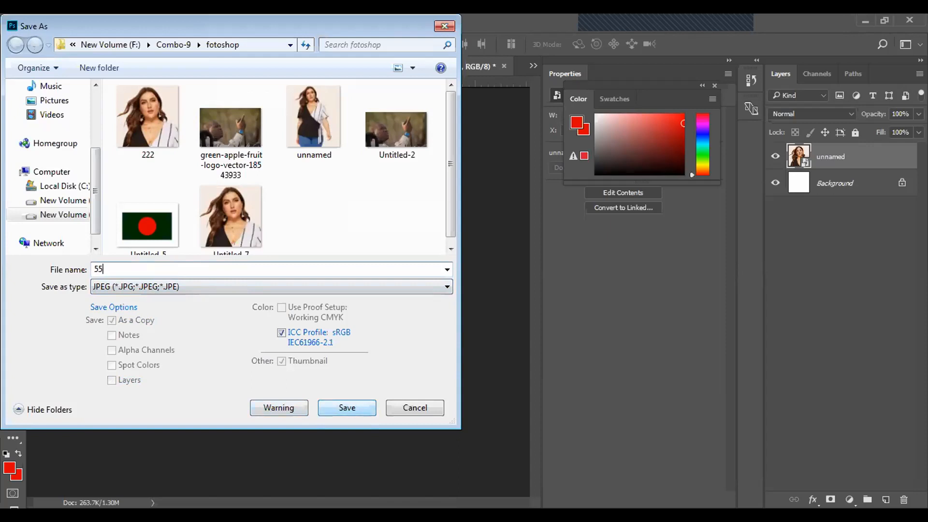
left_click(339, 399)
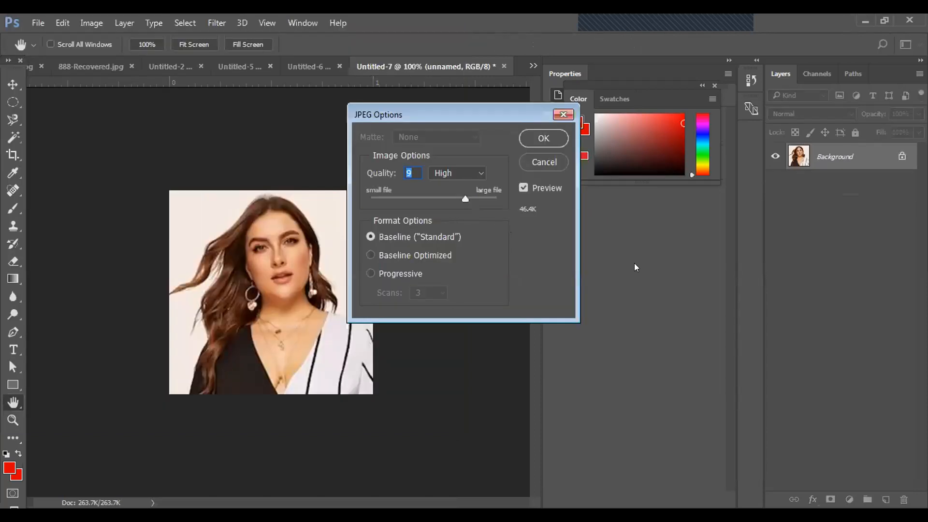
left_click(556, 139)
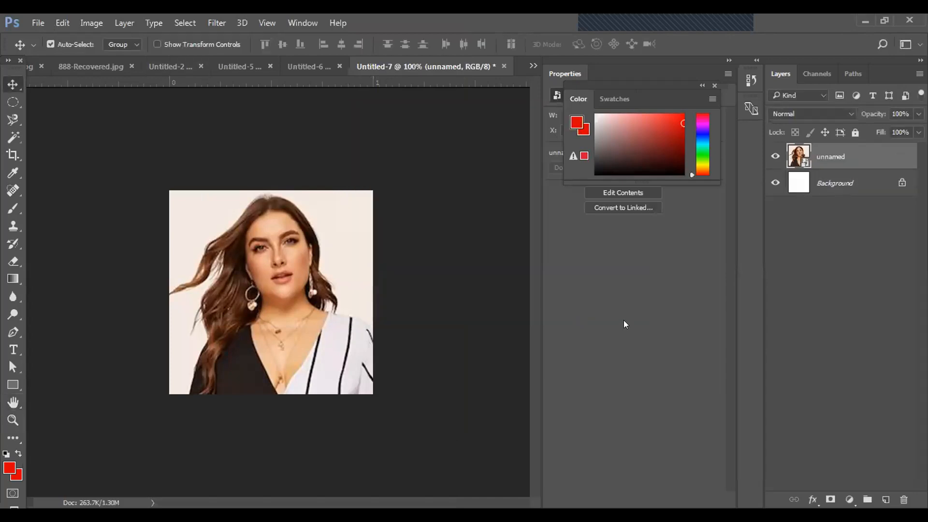
- Save the portrait as another JPEG copy named 66 at quality 12 (Maximum)
left_click(35, 24)
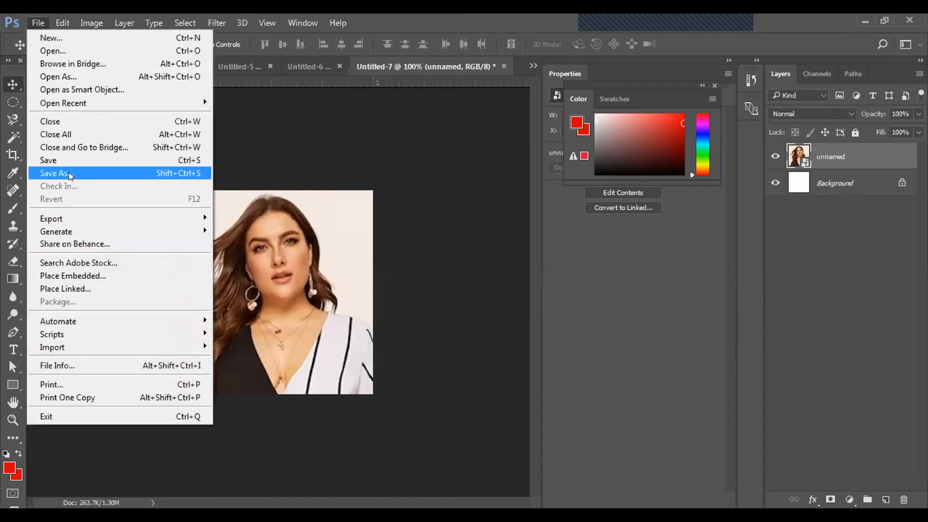
left_click(70, 175)
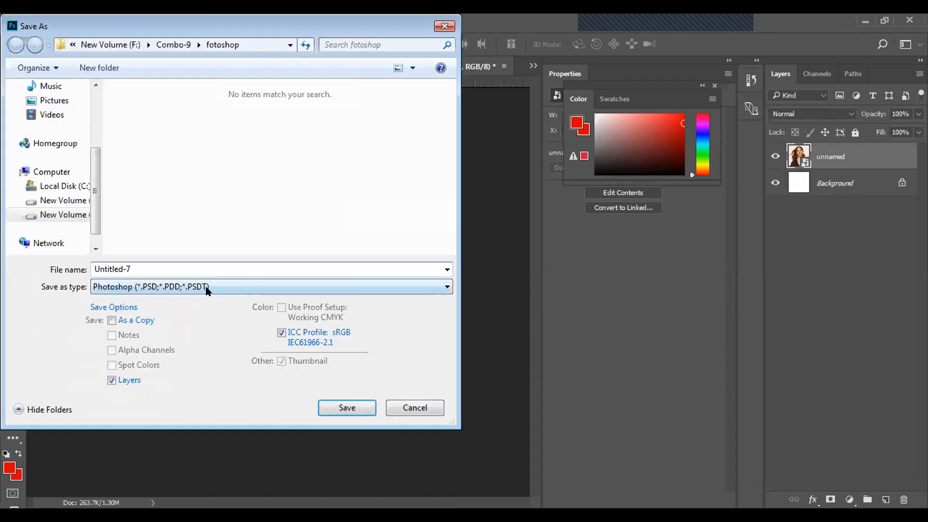
left_click(206, 288)
left_click(134, 389)
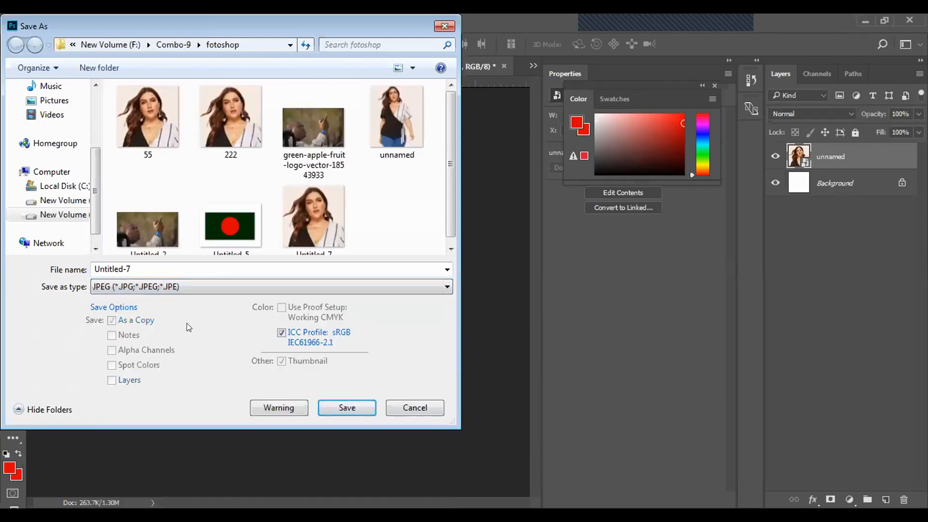
double_click(159, 268)
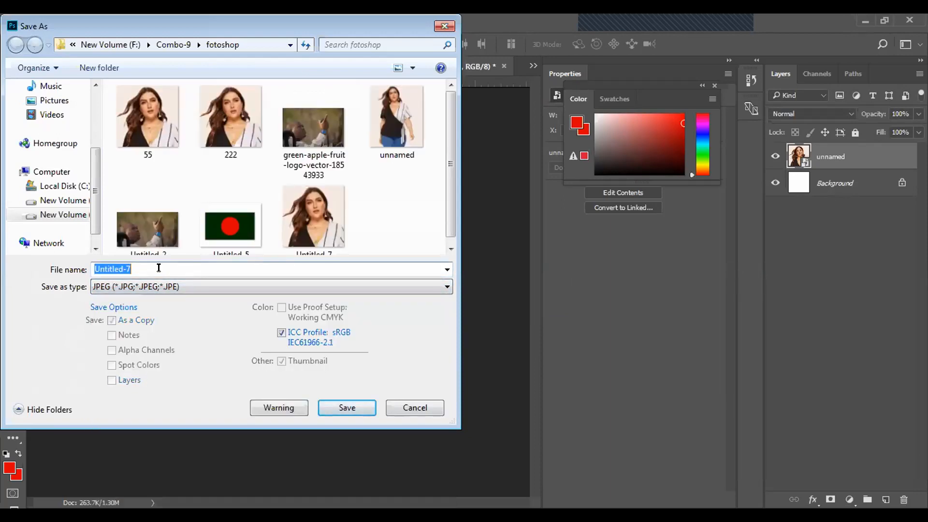
type("66")
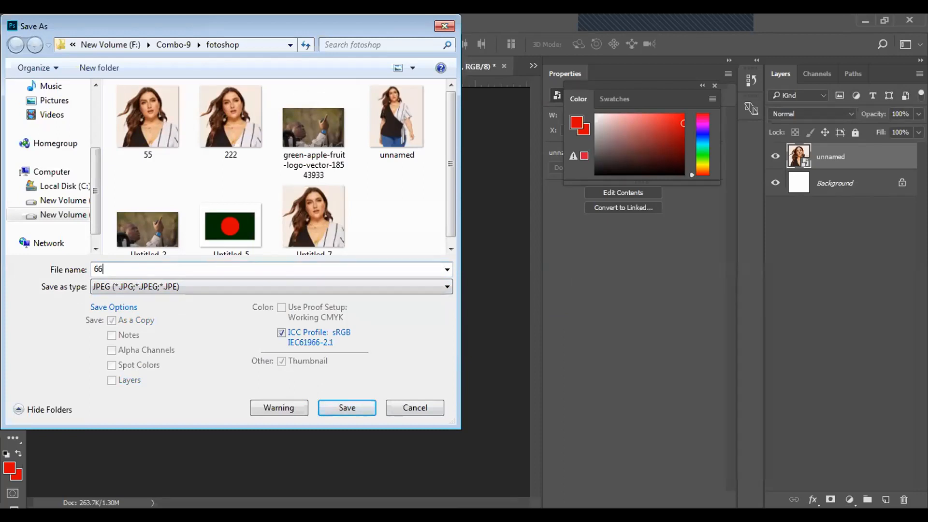
left_click(342, 409)
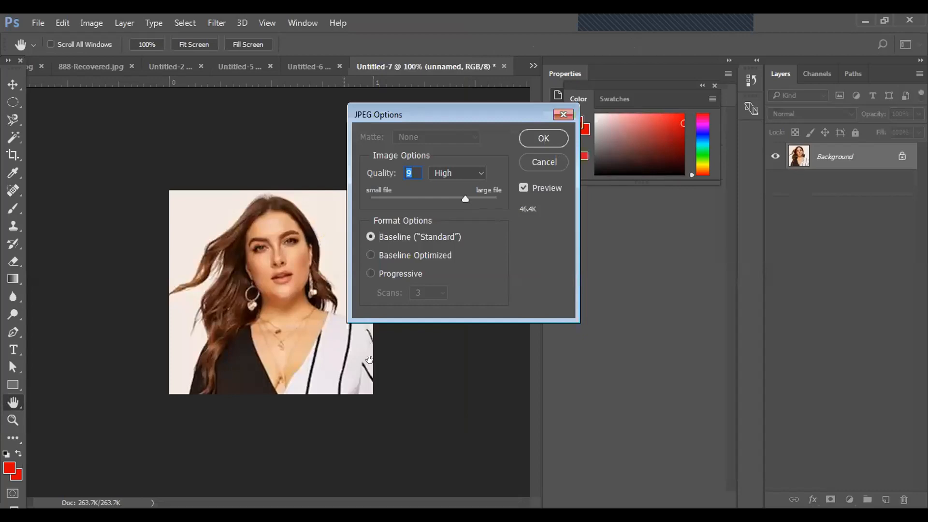
key("Up")
key("Up")
key("Up")
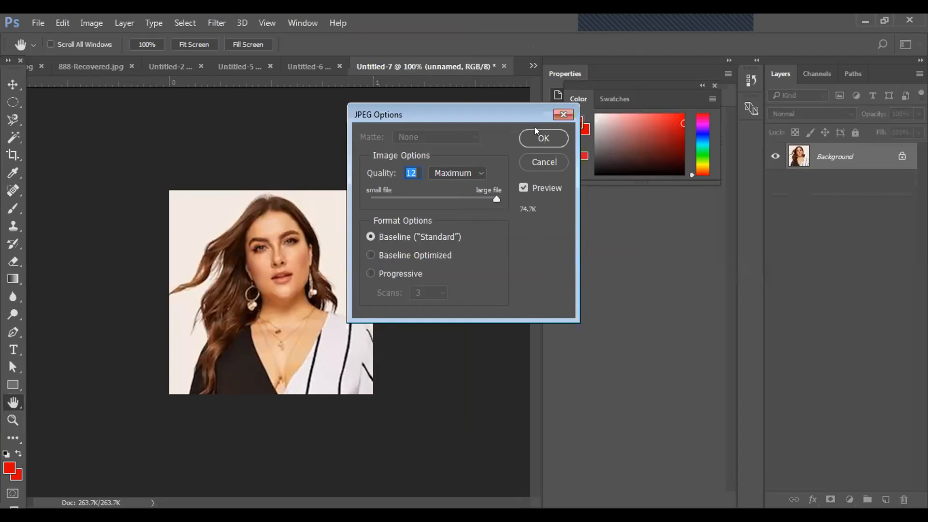
left_click(540, 138)
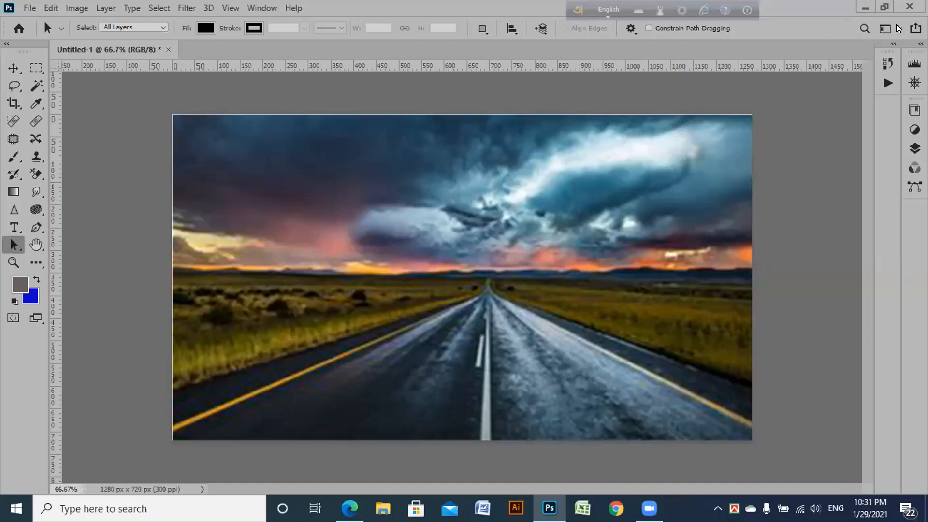
- View the list of workspace presets and close it without choosing one
left_click(897, 30)
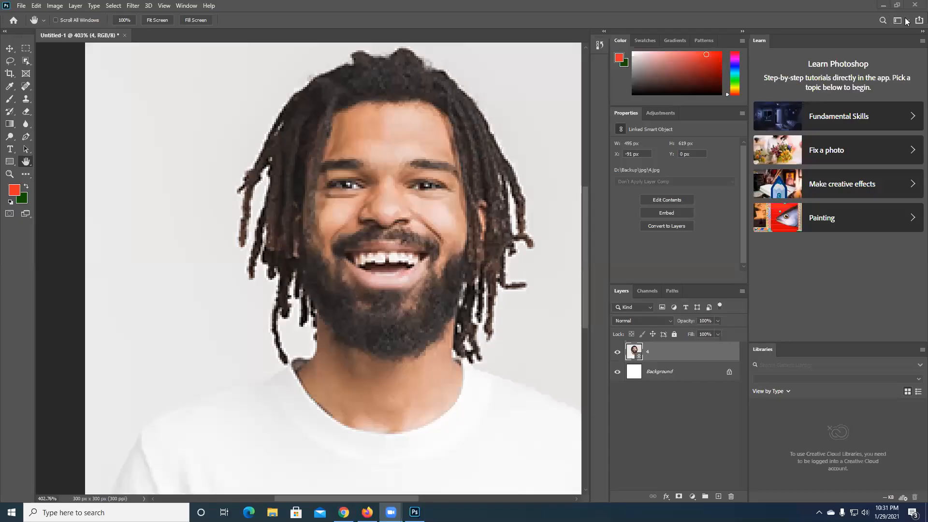
left_click(906, 21)
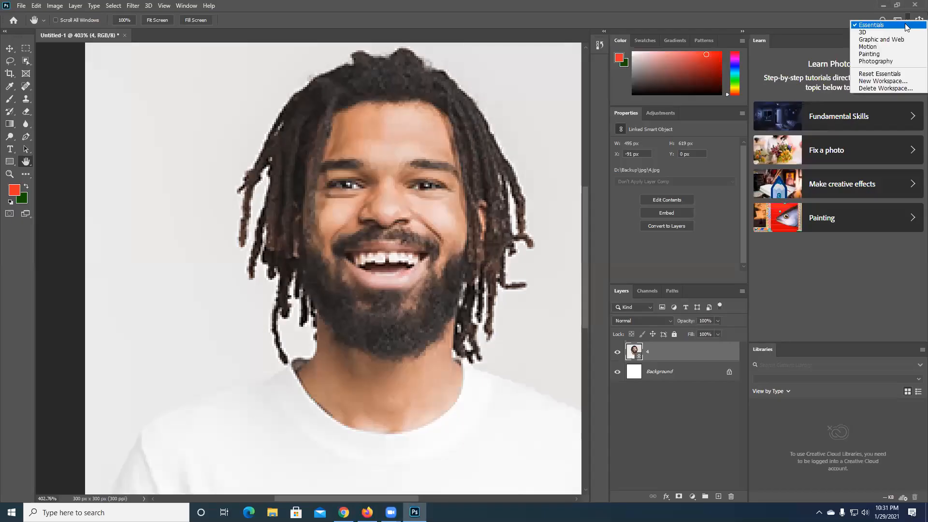
left_click(816, 110)
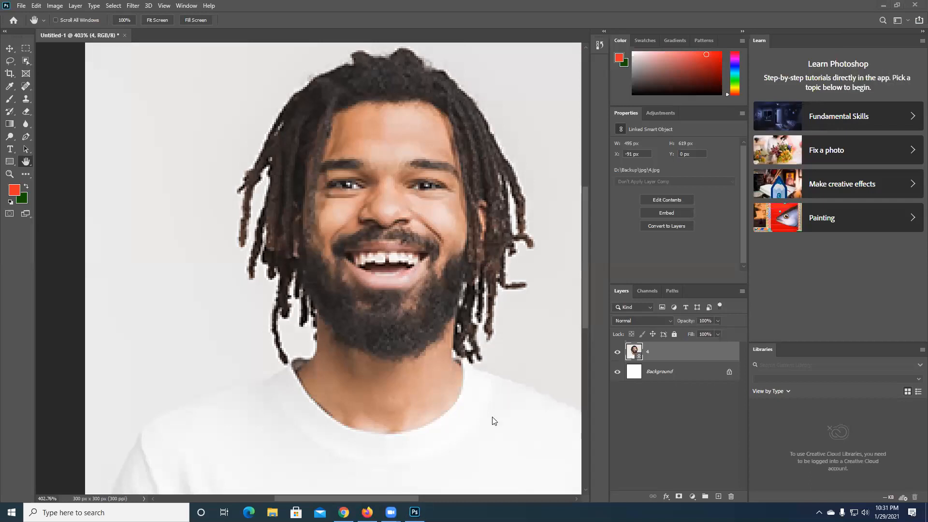
left_click(414, 512)
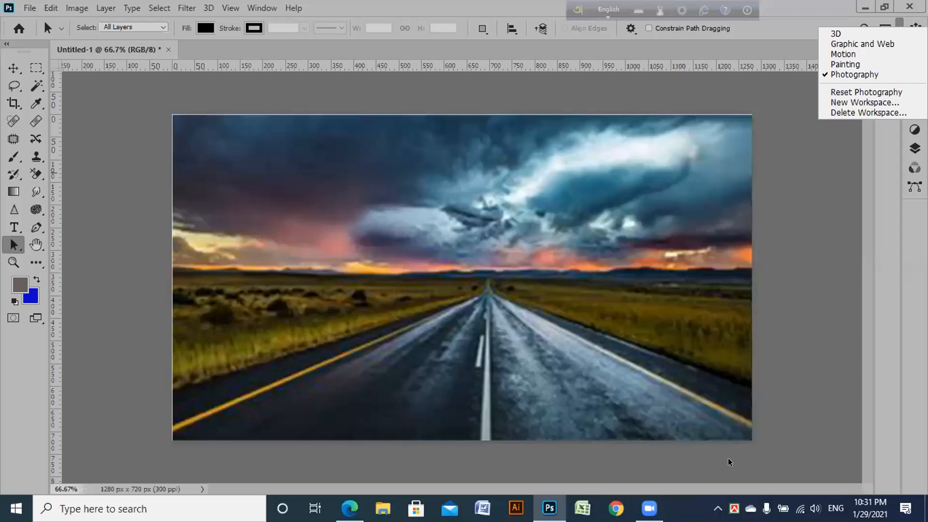
left_click(728, 458)
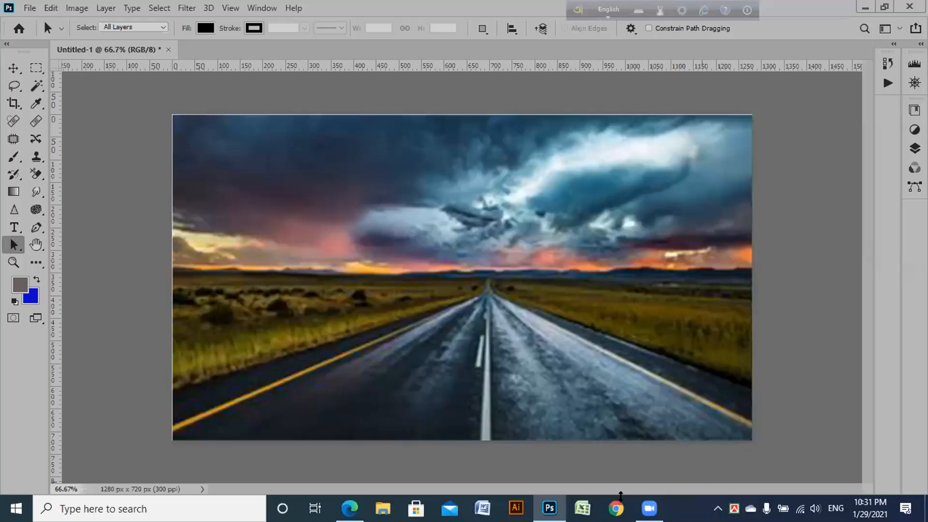